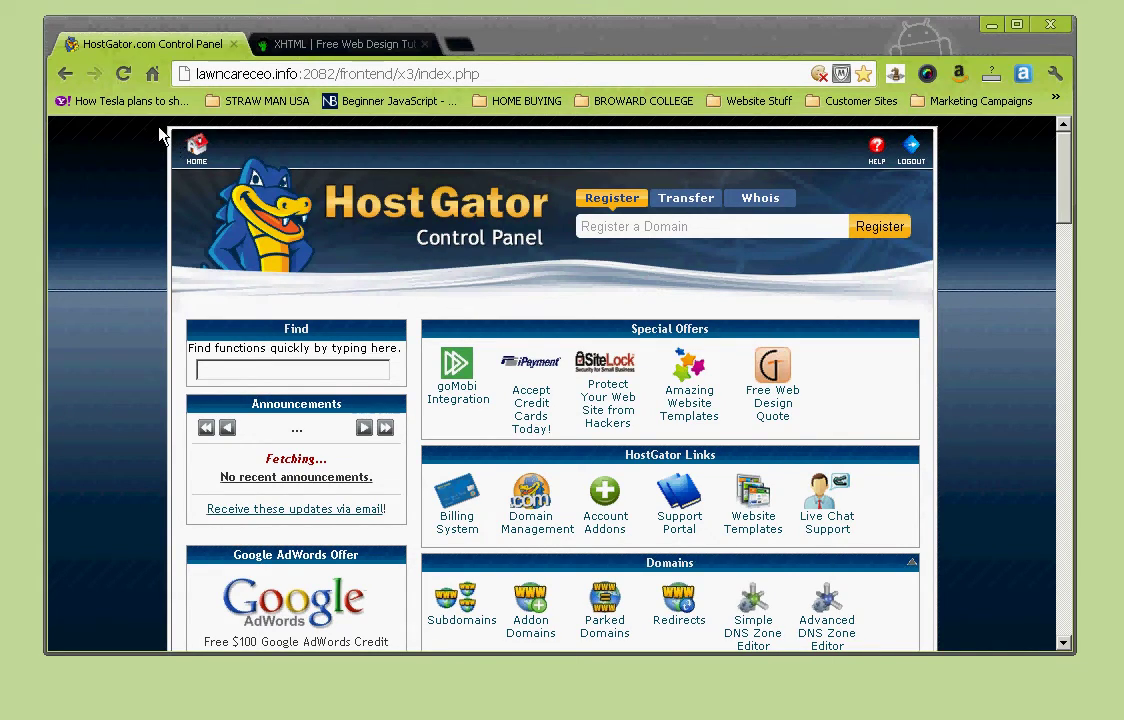
# - Look at the HostGator sponsor banner on the XHTML page of the Free Web Design Tutorials blog
pyautogui.click(311, 48)
pyautogui.scroll(-3, 652, 311)
pyautogui.scroll(-3, 660, 328)
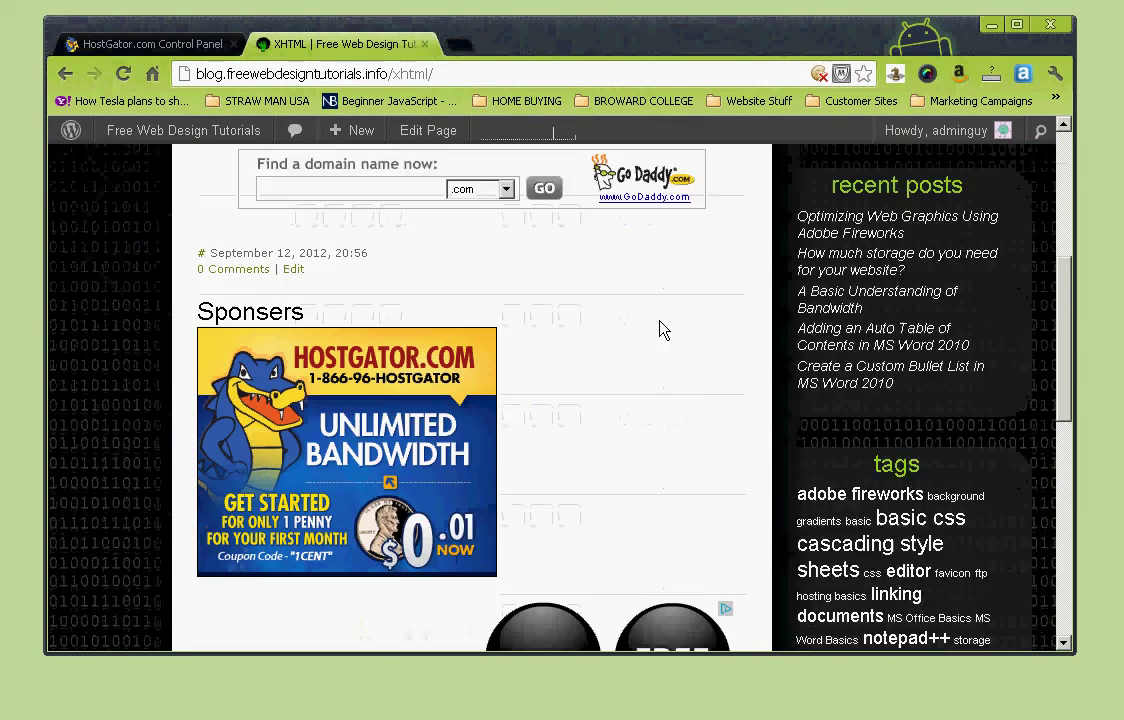
pyautogui.scroll(2, 665, 326)
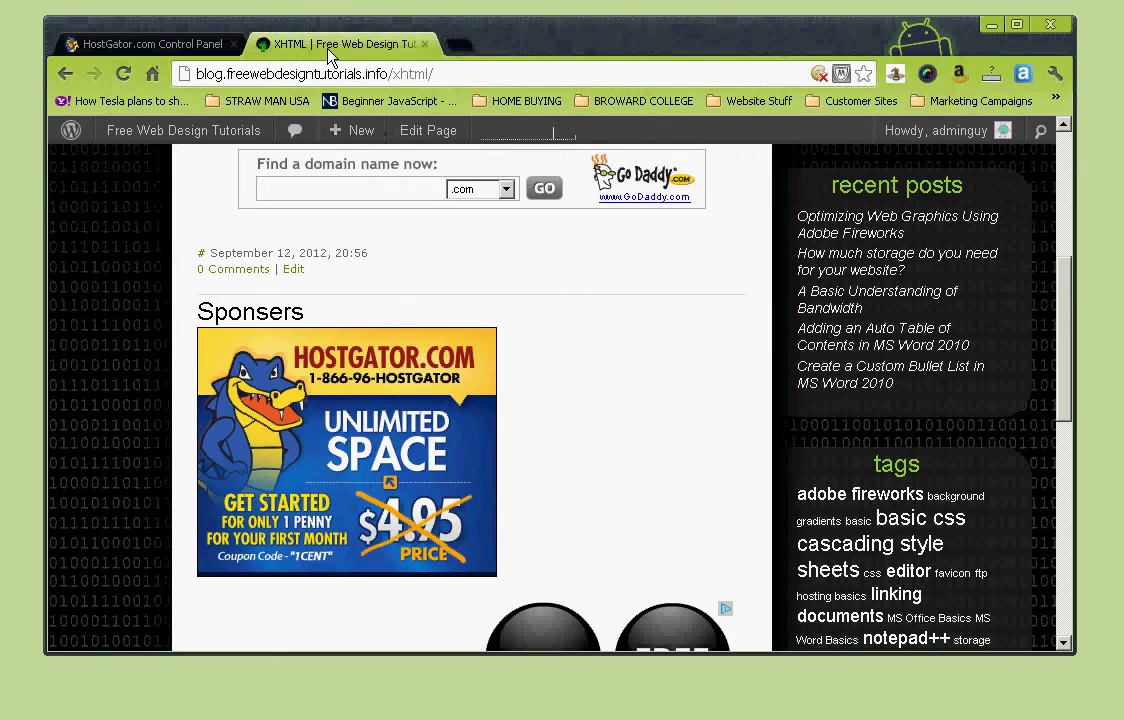
# - Return to the HostGator control panel and look through its sections from Special Offers down to SEO and Marketing Tools
pyautogui.click(184, 45)
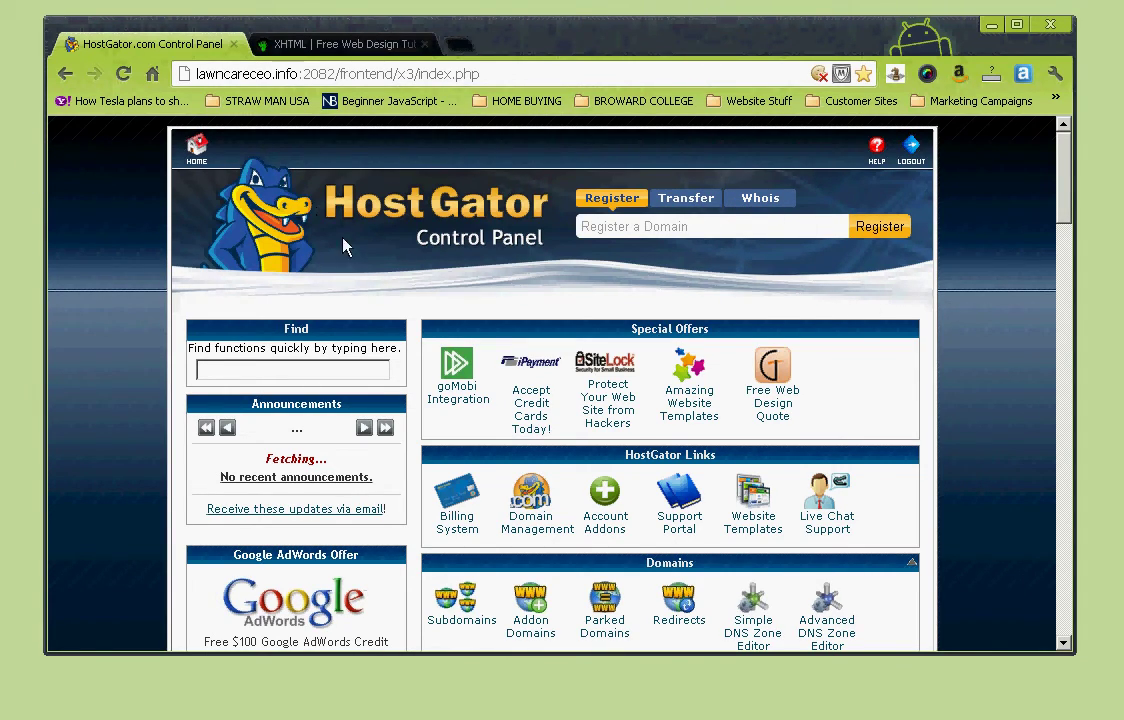
pyautogui.scroll(-10, 950, 365)
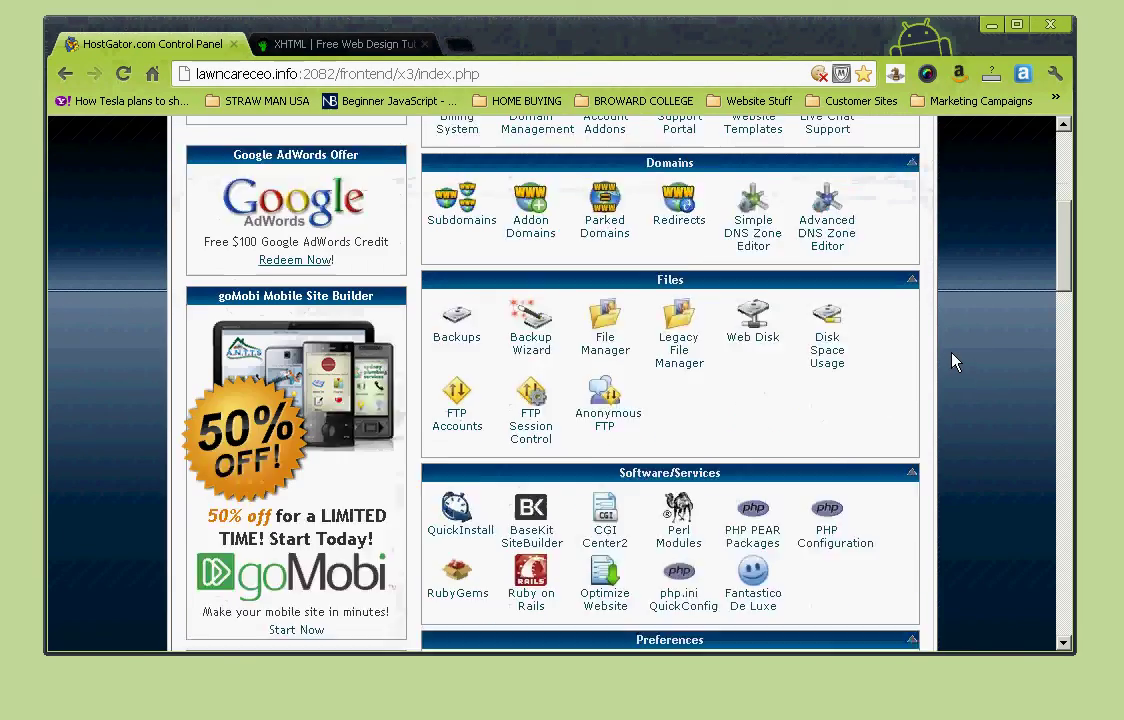
pyautogui.scroll(-15, 945, 376)
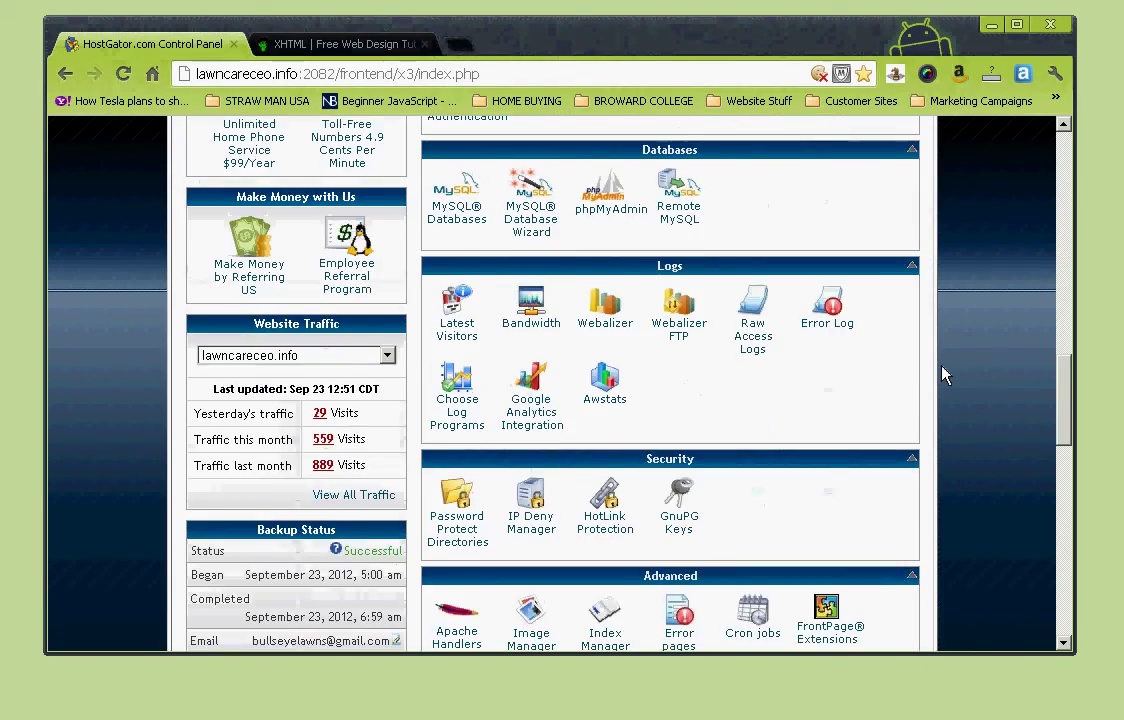
pyautogui.scroll(15, 932, 384)
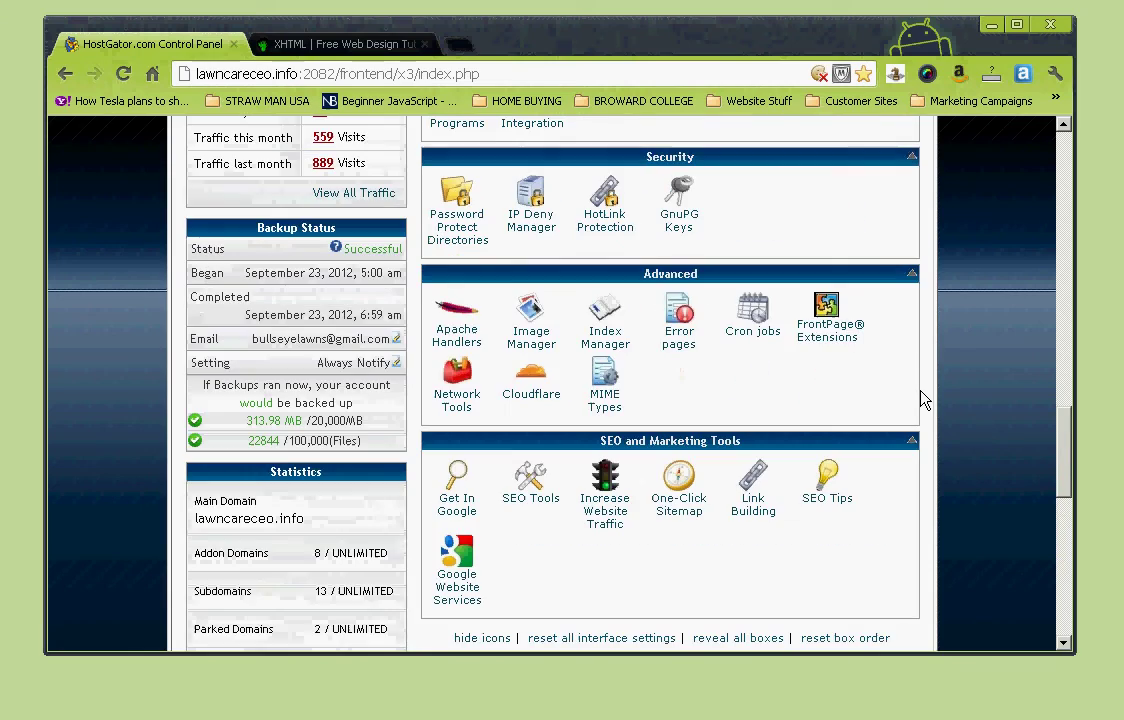
pyautogui.scroll(5, 924, 390)
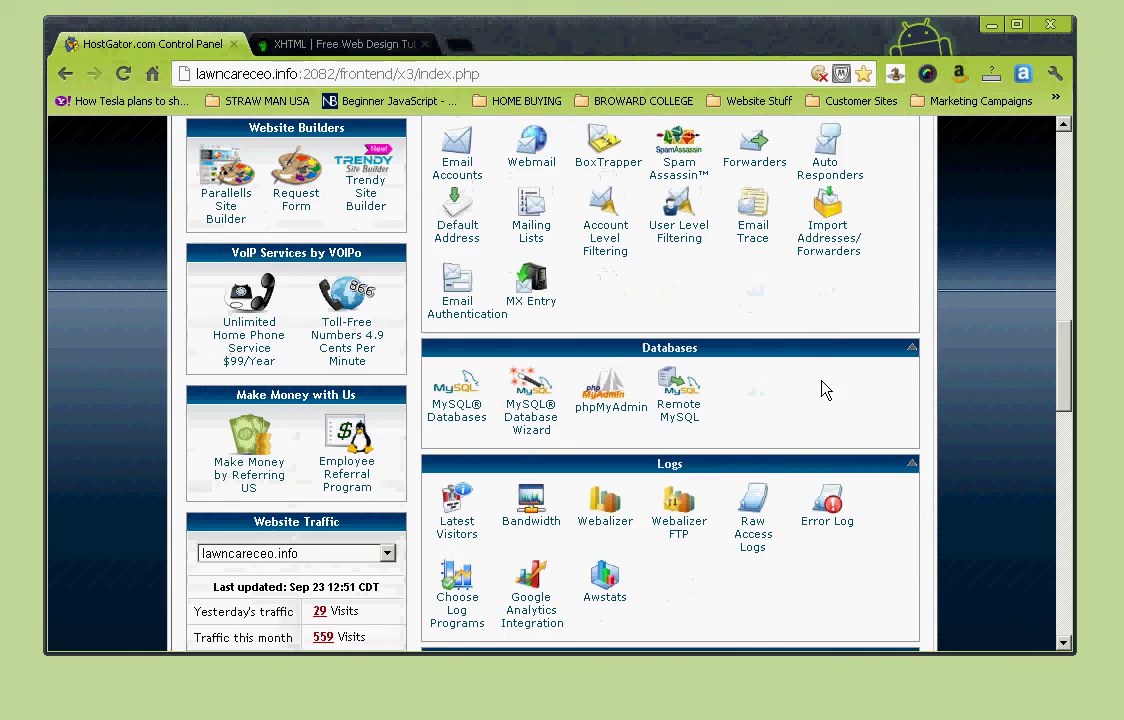
pyautogui.scroll(2, 926, 372)
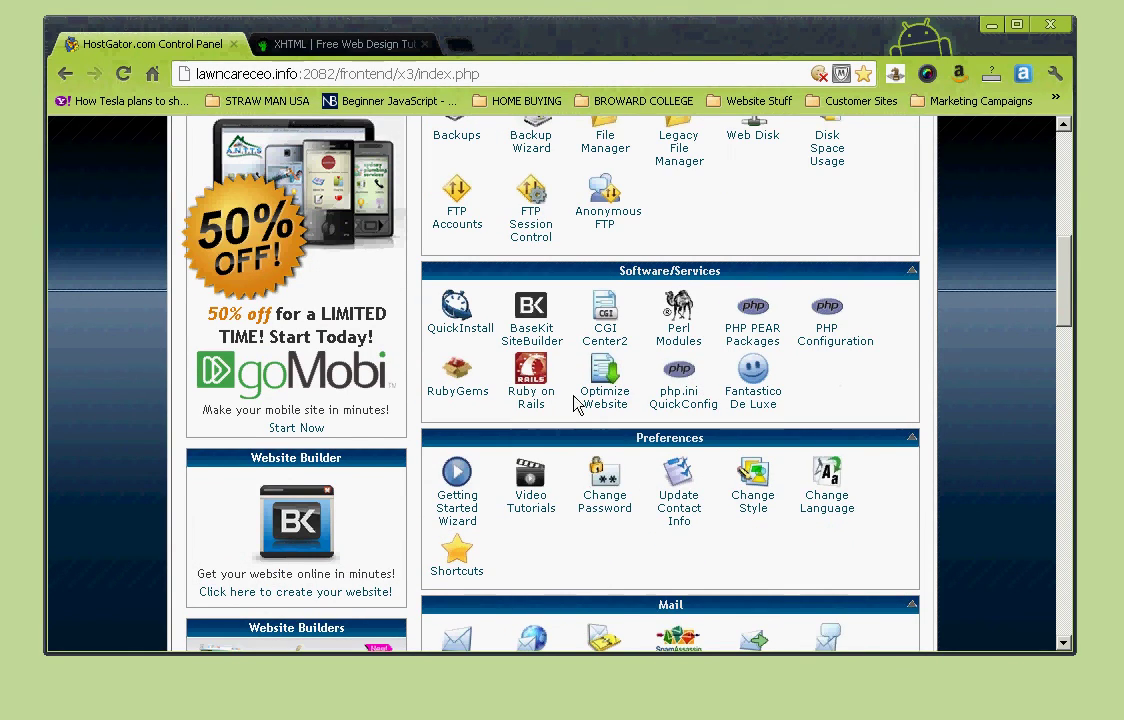
pyautogui.scroll(3, 838, 349)
pyautogui.scroll(3, 838, 349)
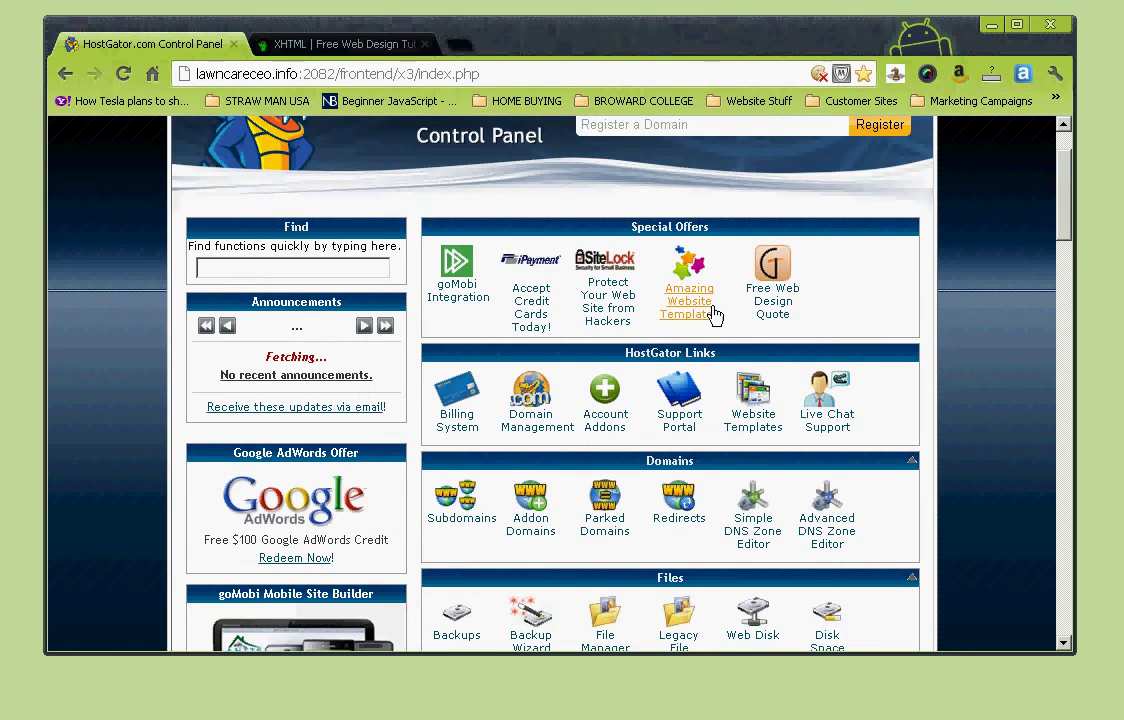
pyautogui.scroll(2, 677, 281)
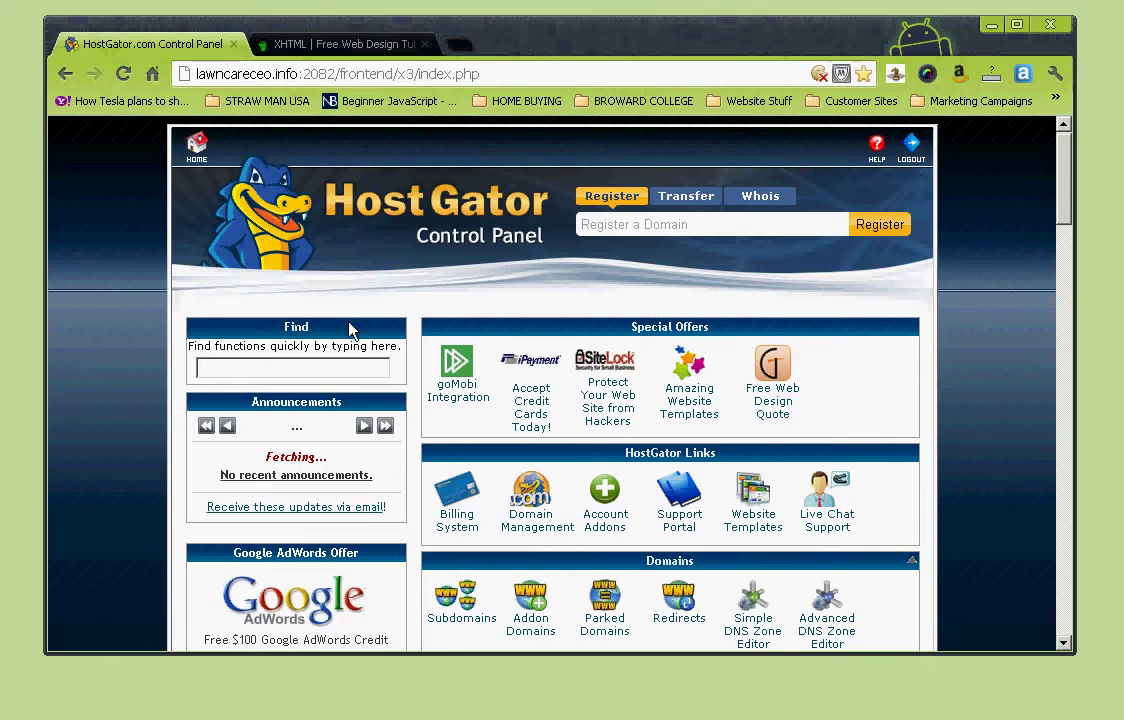
# - Examine the function finder and the domain Register and Transfer fields without entering anything
pyautogui.click(283, 369)
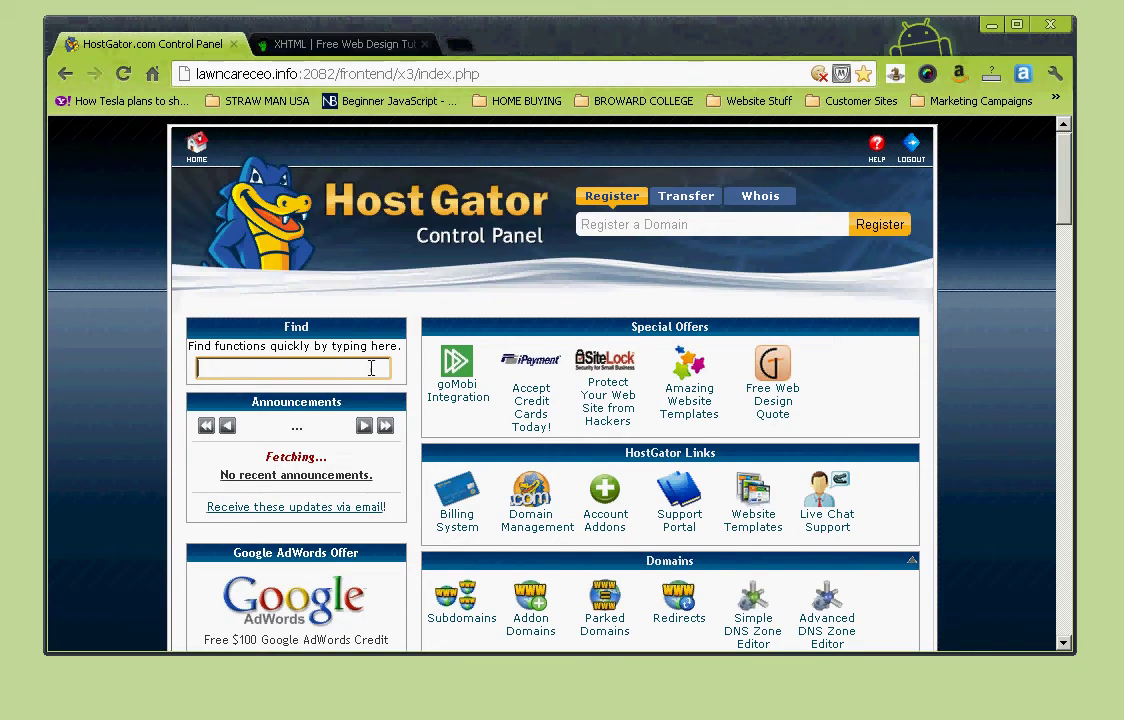
pyautogui.click(610, 226)
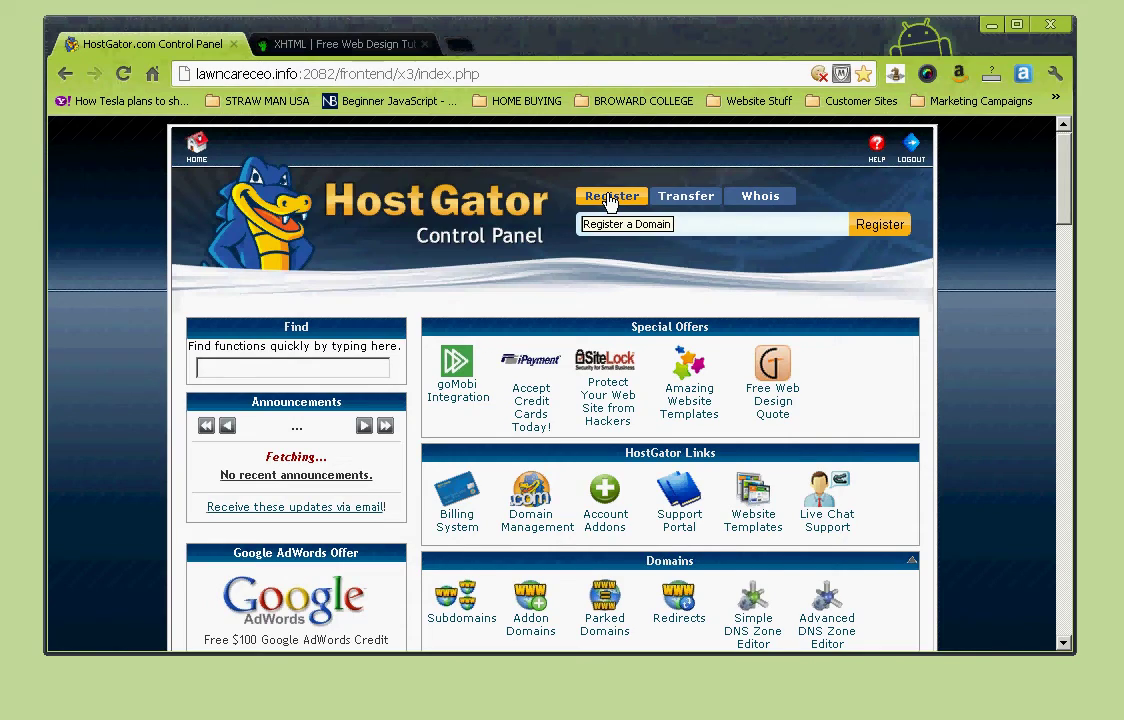
pyautogui.click(690, 198)
pyautogui.click(697, 225)
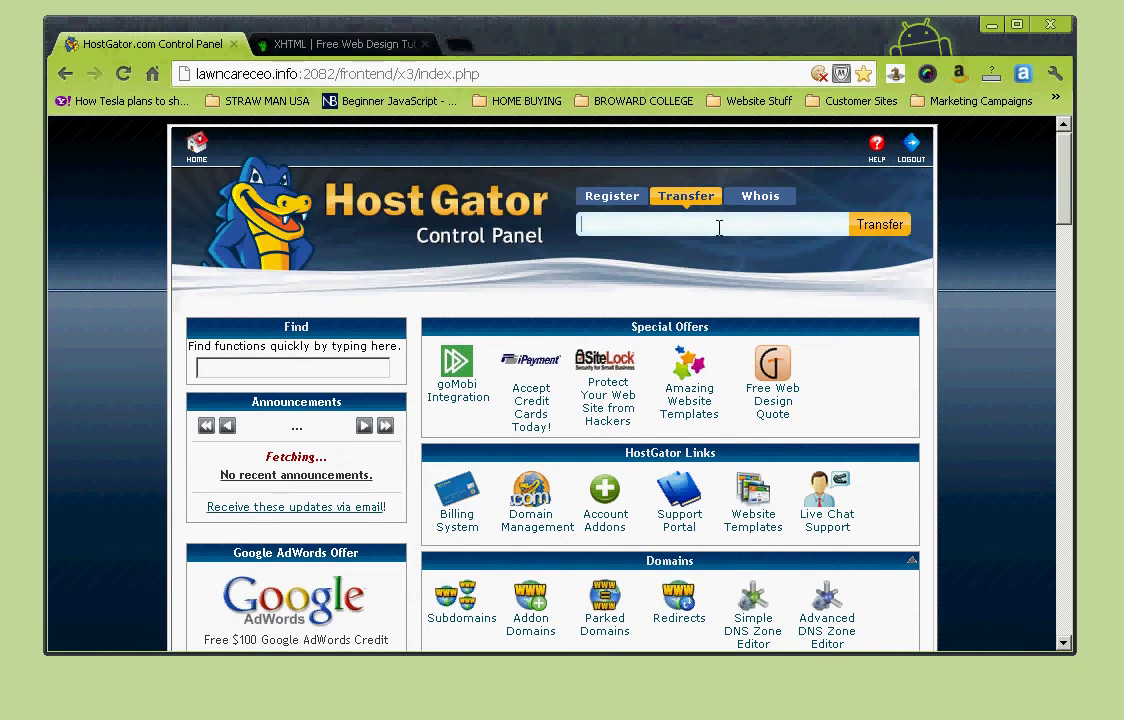
pyautogui.click(718, 228)
# - Run a Whois lookup for bullseyelawns.com, review the domain's registration record and close the lookup
pyautogui.click(764, 205)
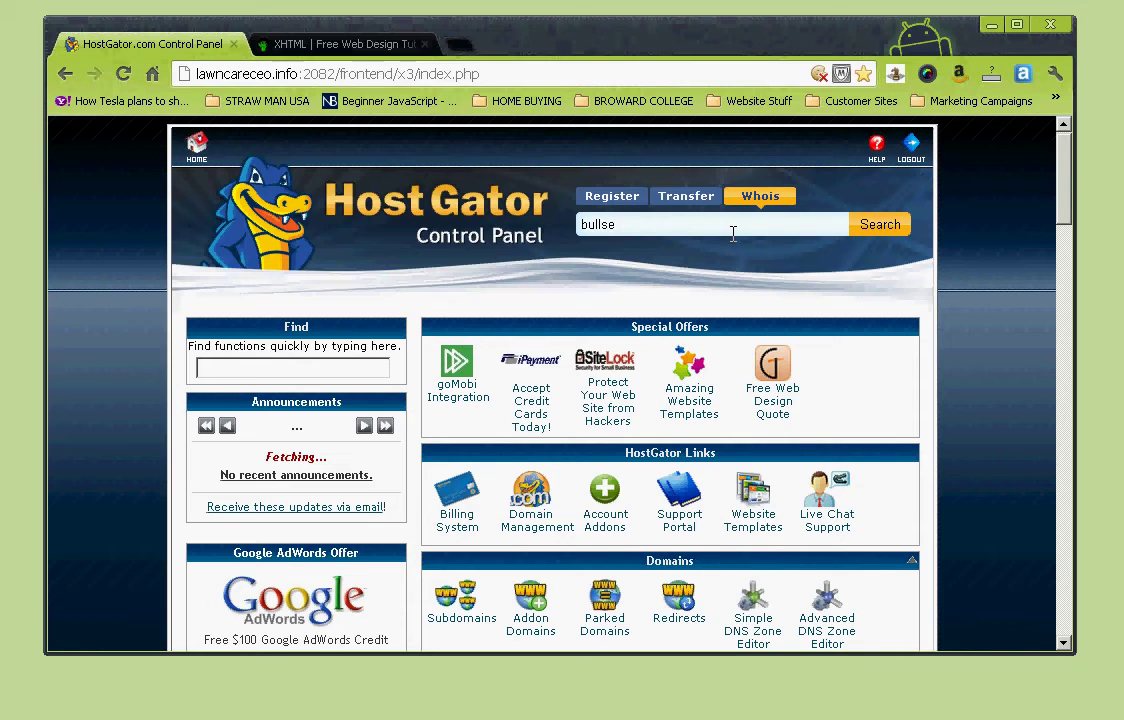
pyautogui.write('elawns.c')
pyautogui.press('BackSpace')
pyautogui.press('Return')
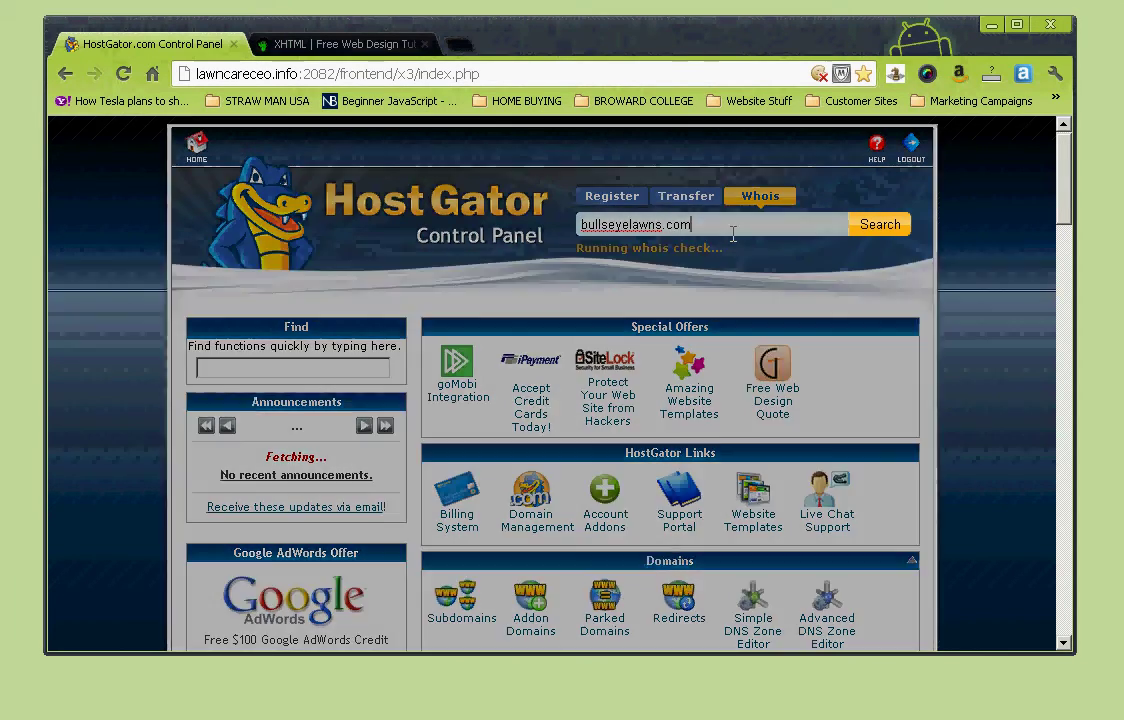
pyautogui.scroll(-1, 743, 306)
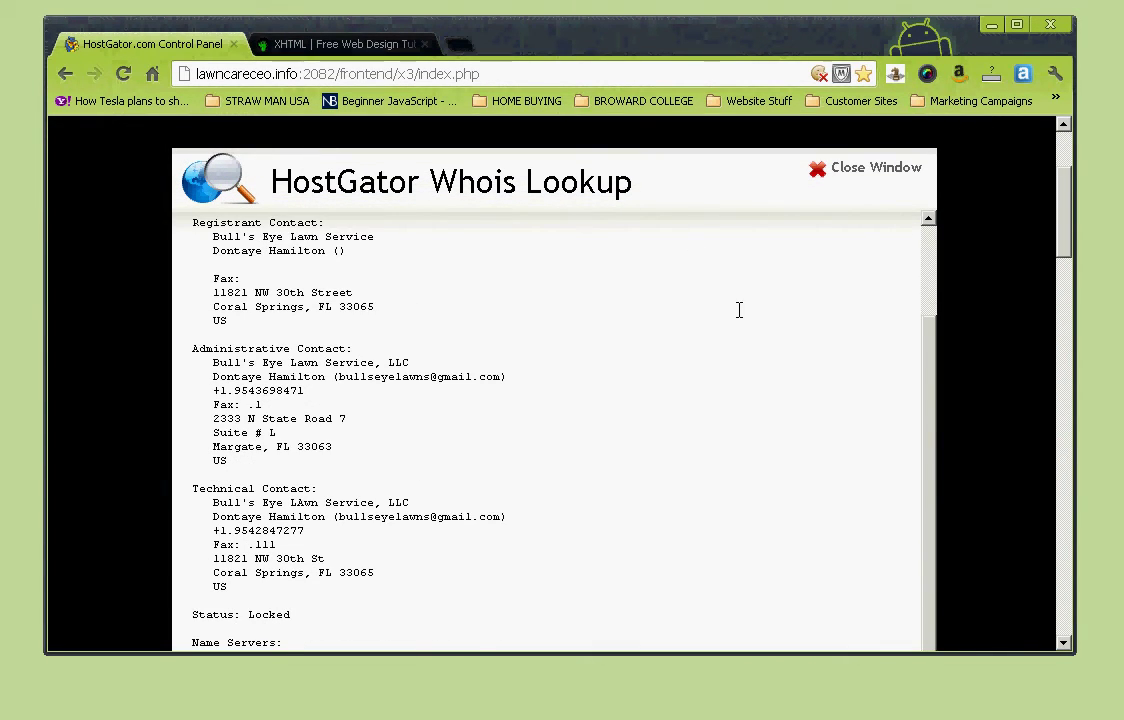
pyautogui.scroll(1, 735, 313)
pyautogui.scroll(-1, 296, 444)
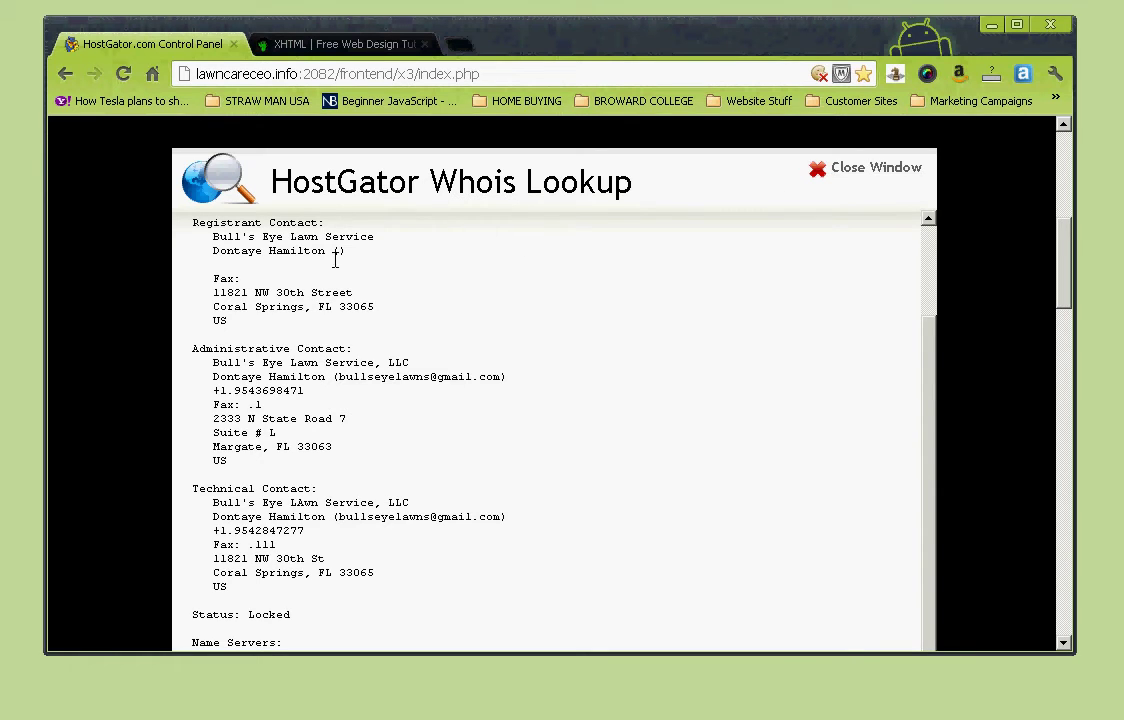
pyautogui.click(872, 168)
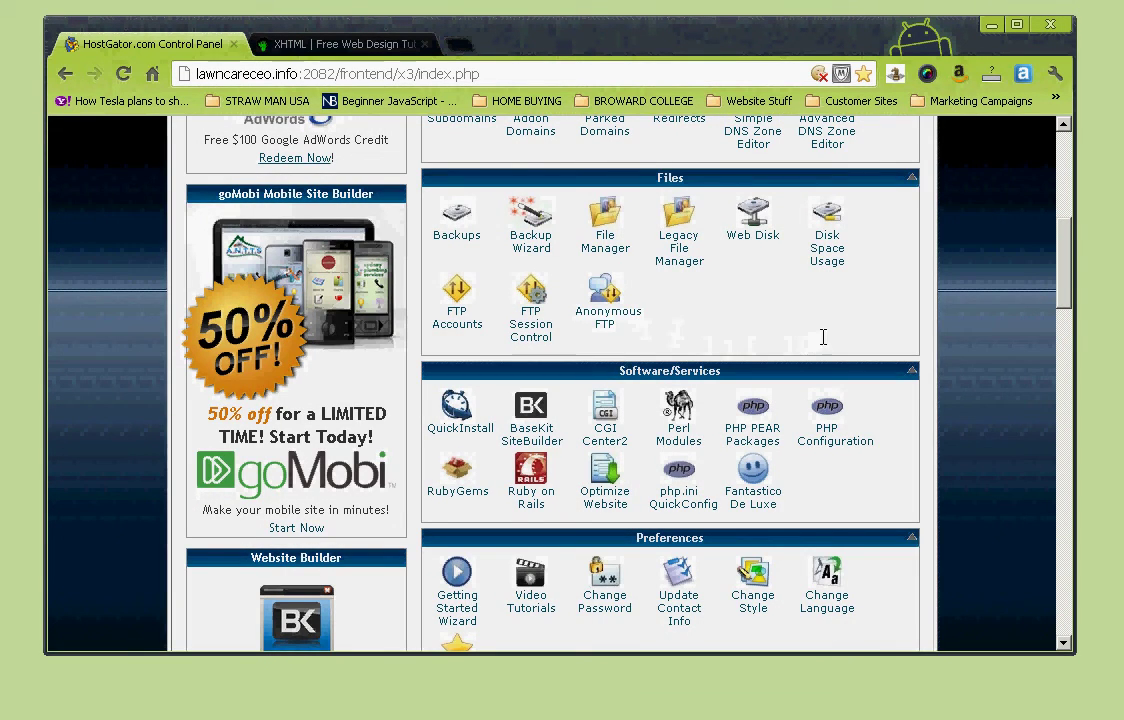
# - Move the Software/Services section above the Files section on the control panel home page
pyautogui.scroll(5, 823, 337)
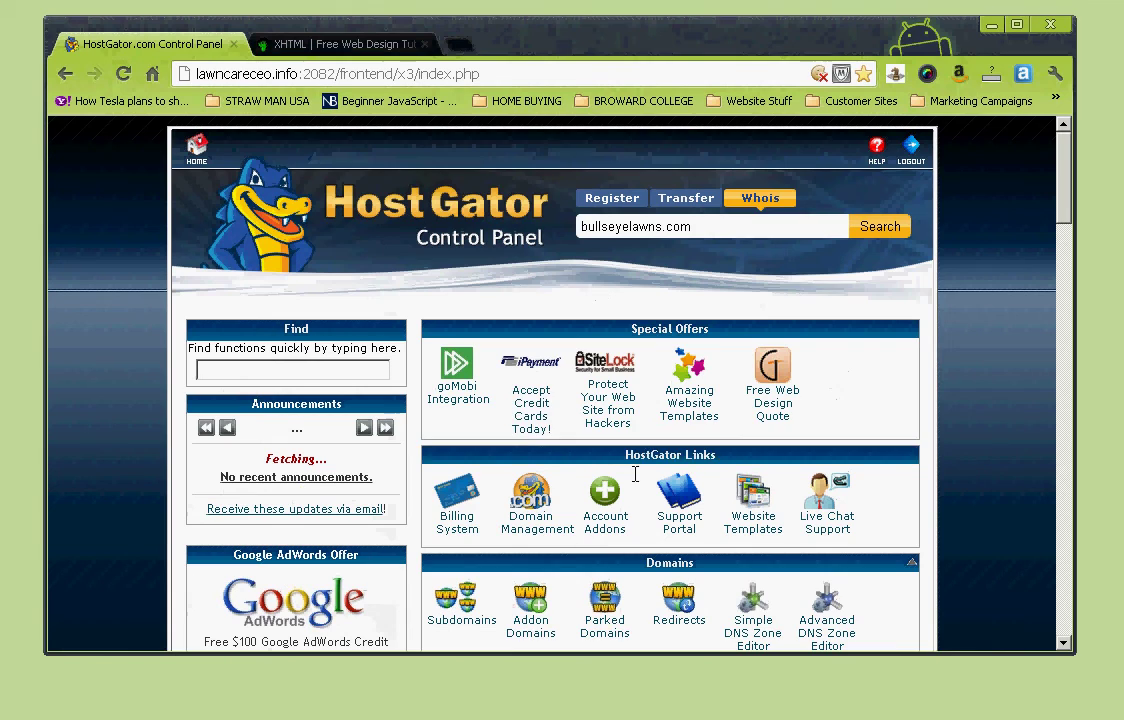
pyautogui.moveTo(550, 331)
pyautogui.mouseDown()
pyautogui.moveTo(553, 594)
pyautogui.moveTo(548, 326)
pyautogui.mouseUp()
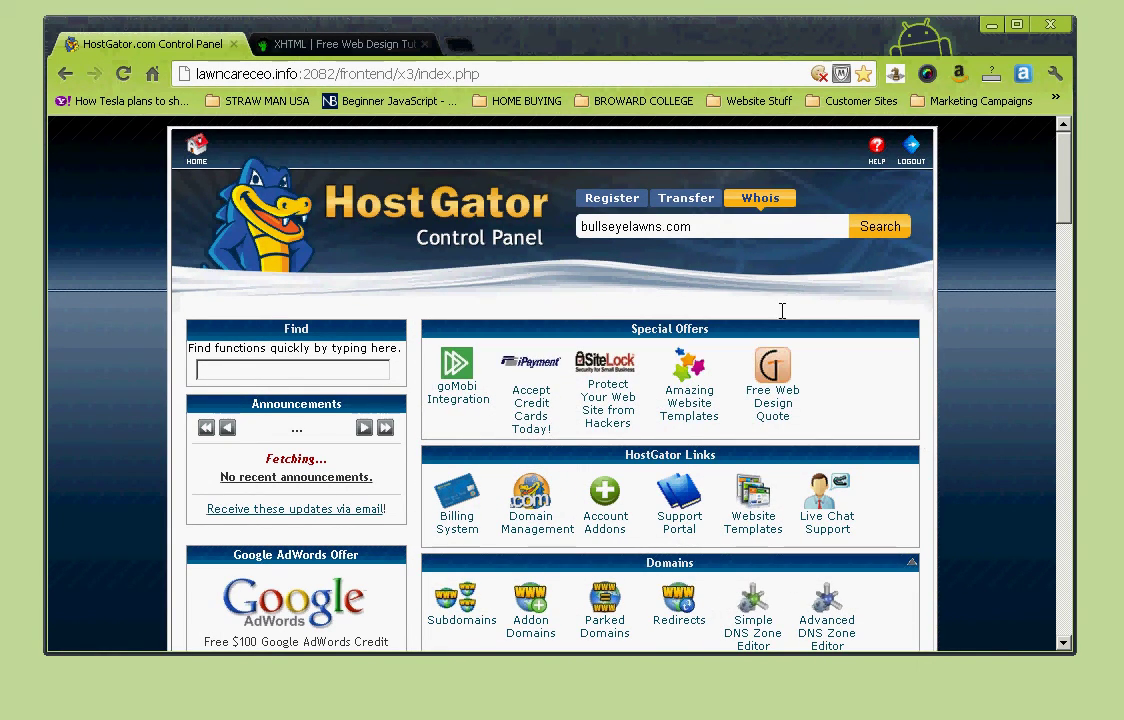
pyautogui.scroll(-5, 818, 463)
pyautogui.moveTo(690, 372); pyautogui.dragTo(692, 173)
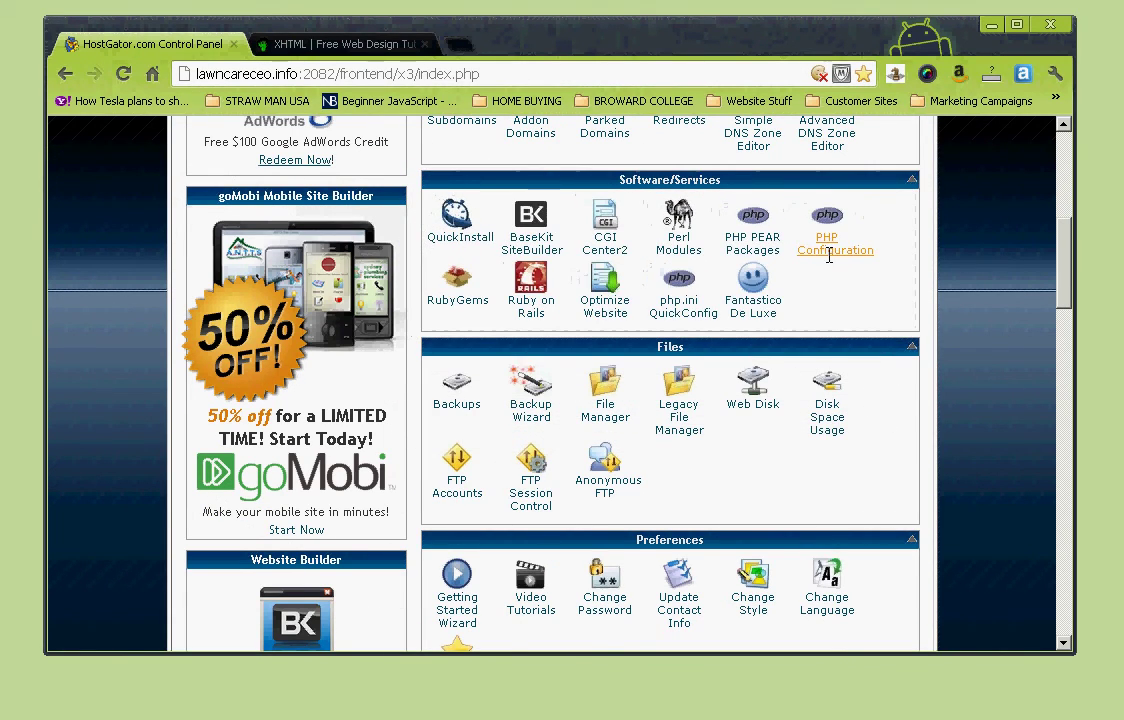
# - View the Trendy Site Builder installer page from the Website Builders section, and return to the control panel home page
pyautogui.scroll(2, 813, 371)
pyautogui.scroll(2, 813, 371)
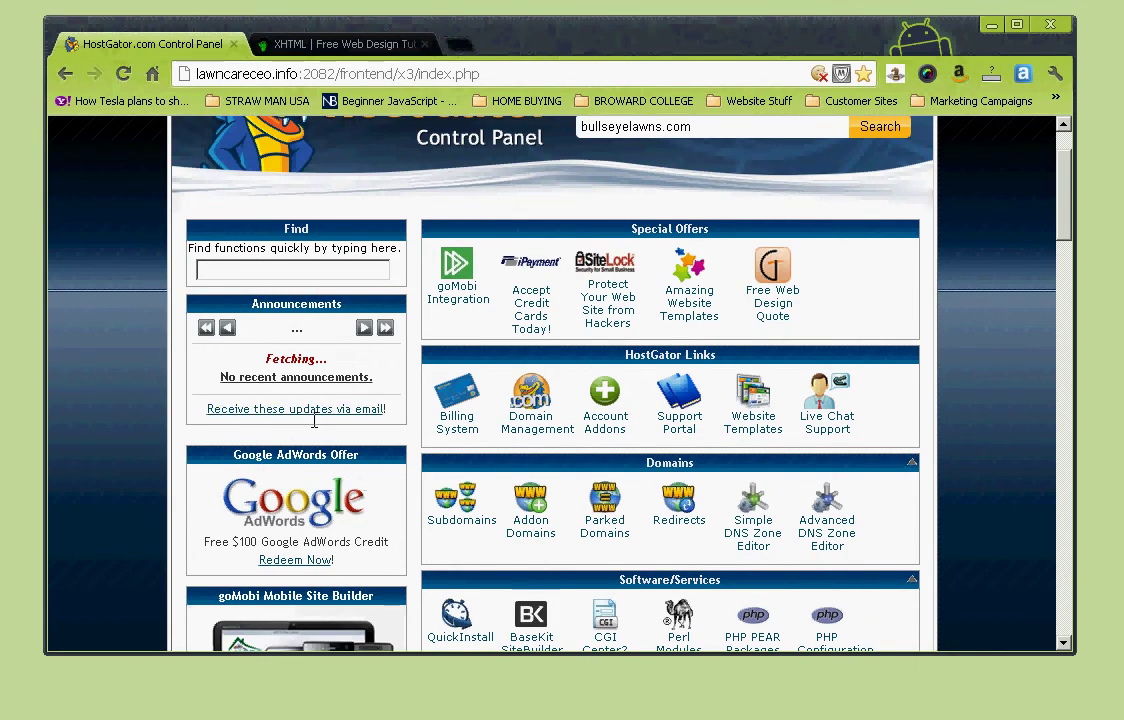
pyautogui.scroll(-2, 273, 400)
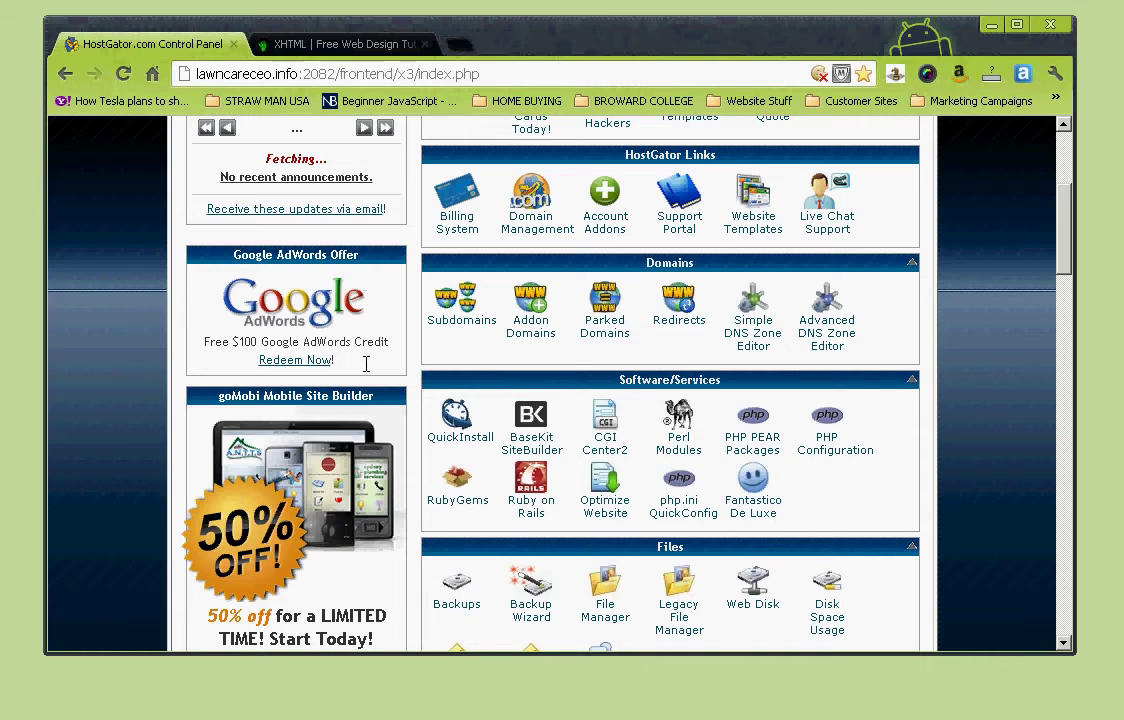
pyautogui.scroll(-1, 366, 364)
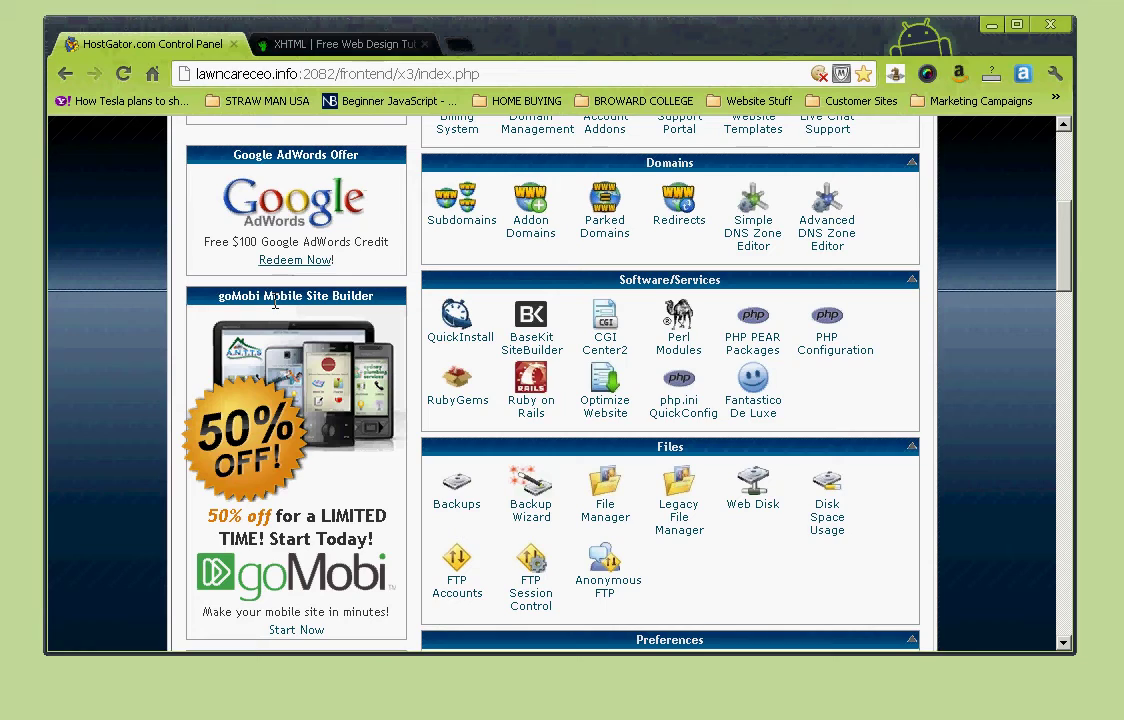
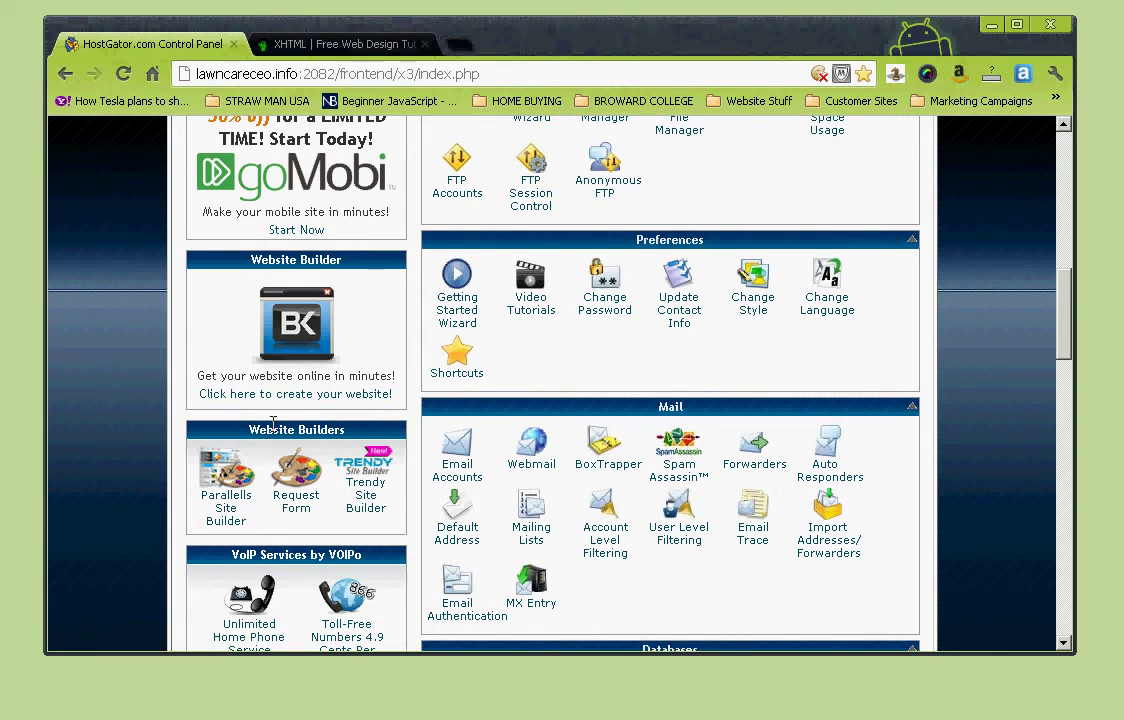
pyautogui.scroll(-3, 218, 400)
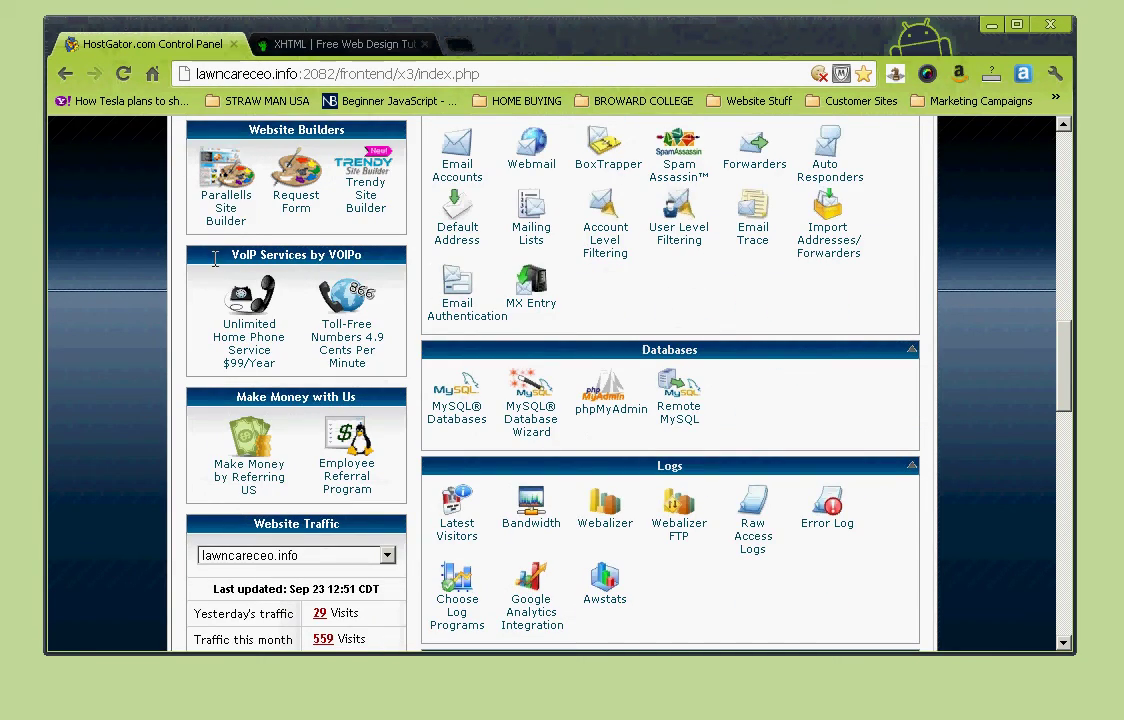
pyautogui.click(367, 204)
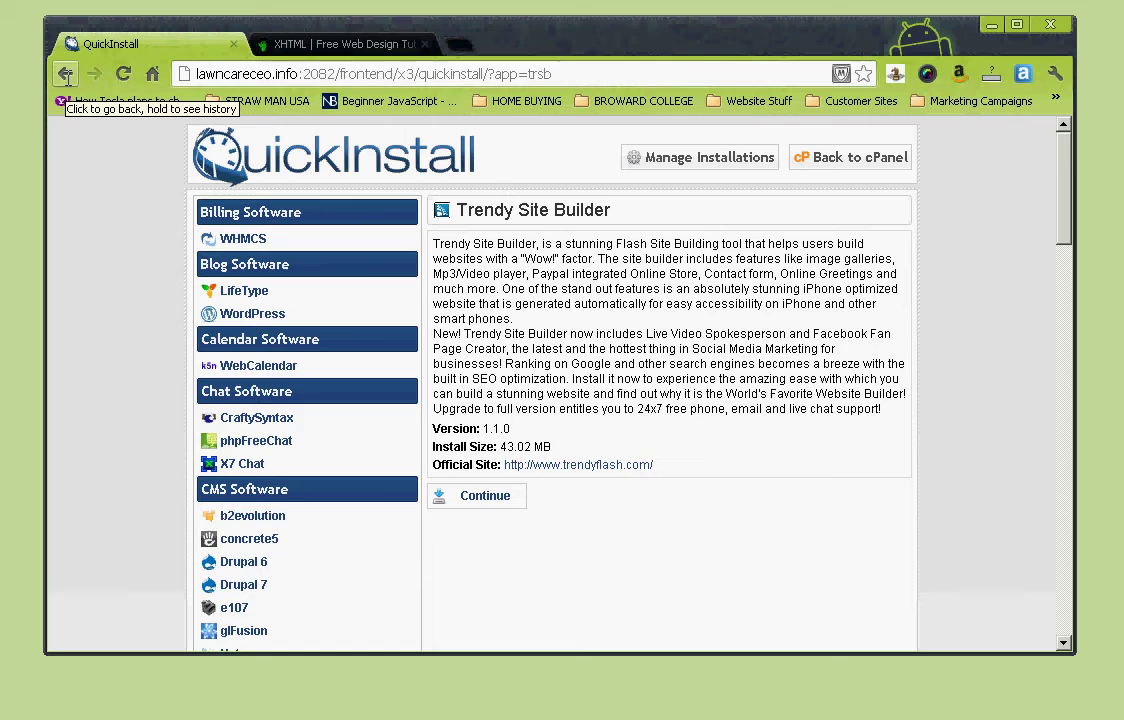
pyautogui.click(64, 75)
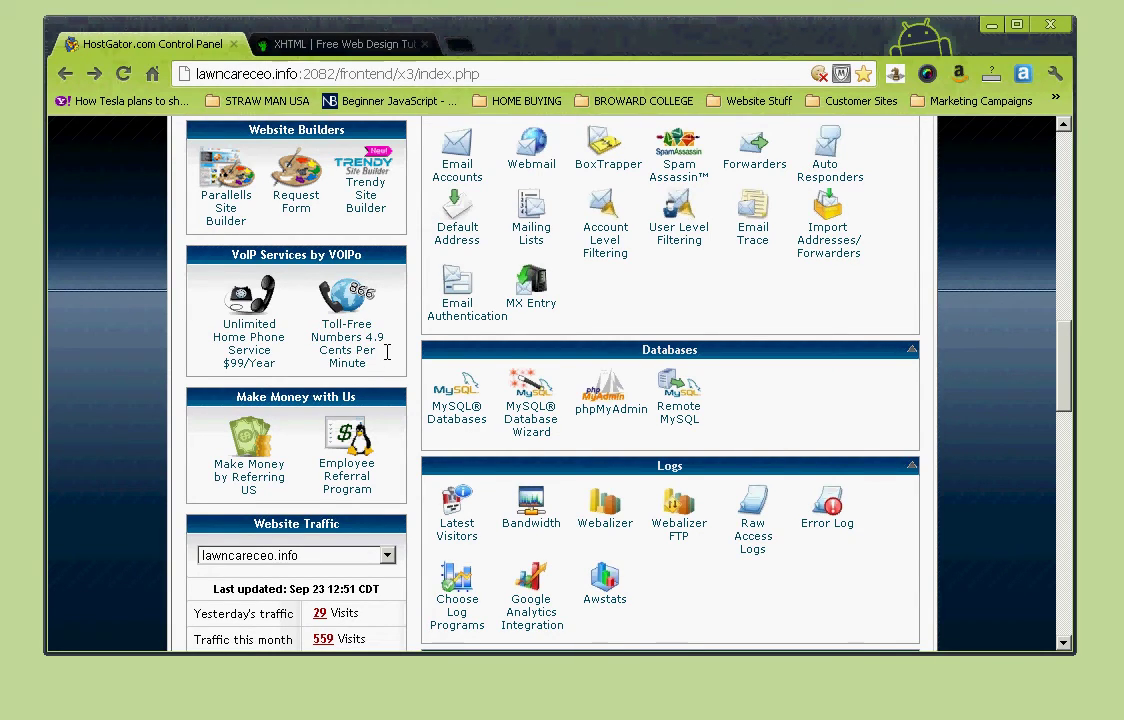
# - Open the full traffic statistics from the Website Traffic section and look through the Awstats domain list
pyautogui.scroll(2, 863, 389)
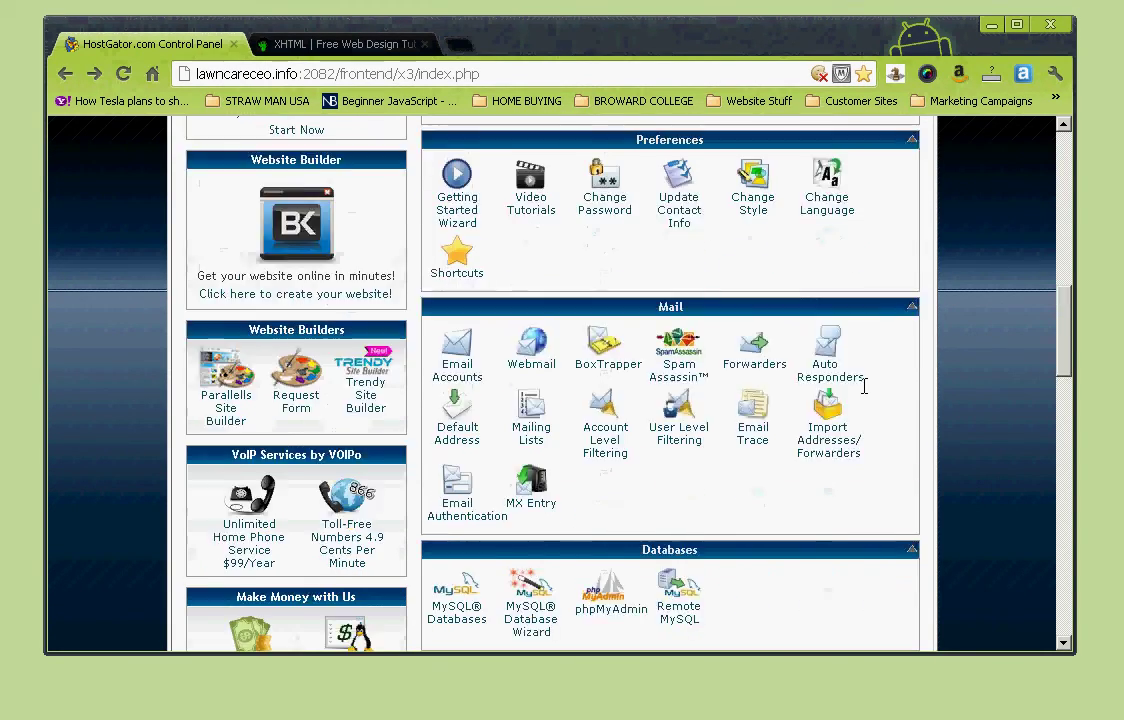
pyautogui.scroll(-4, 862, 392)
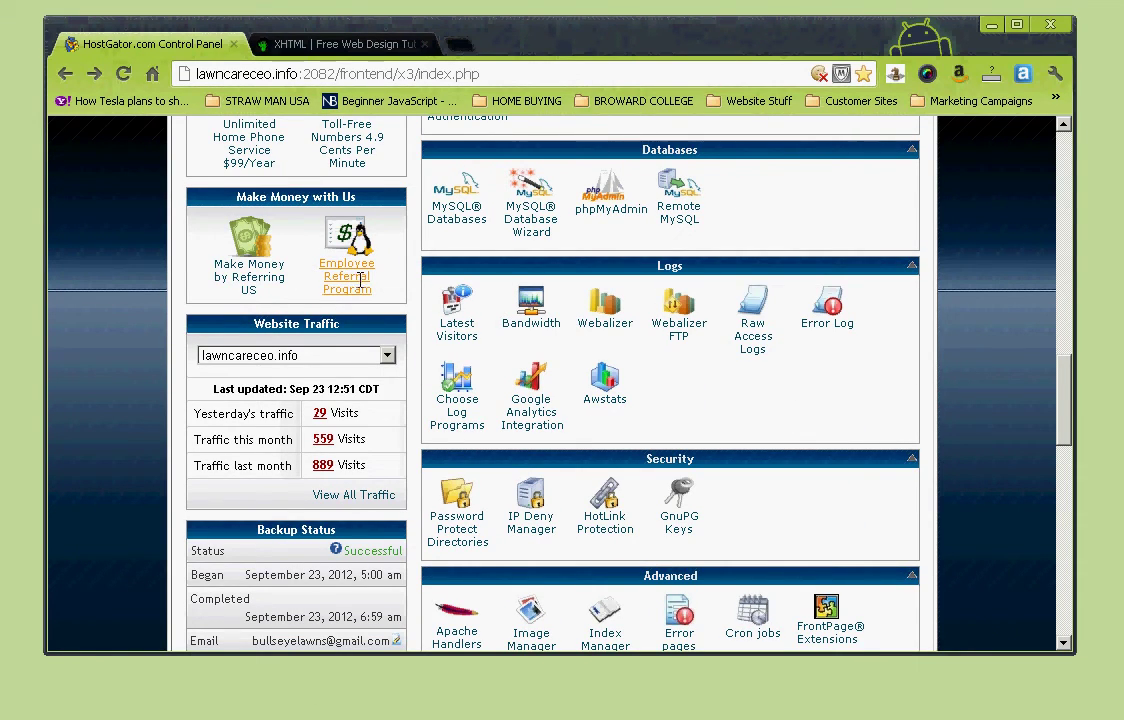
pyautogui.scroll(2, 351, 280)
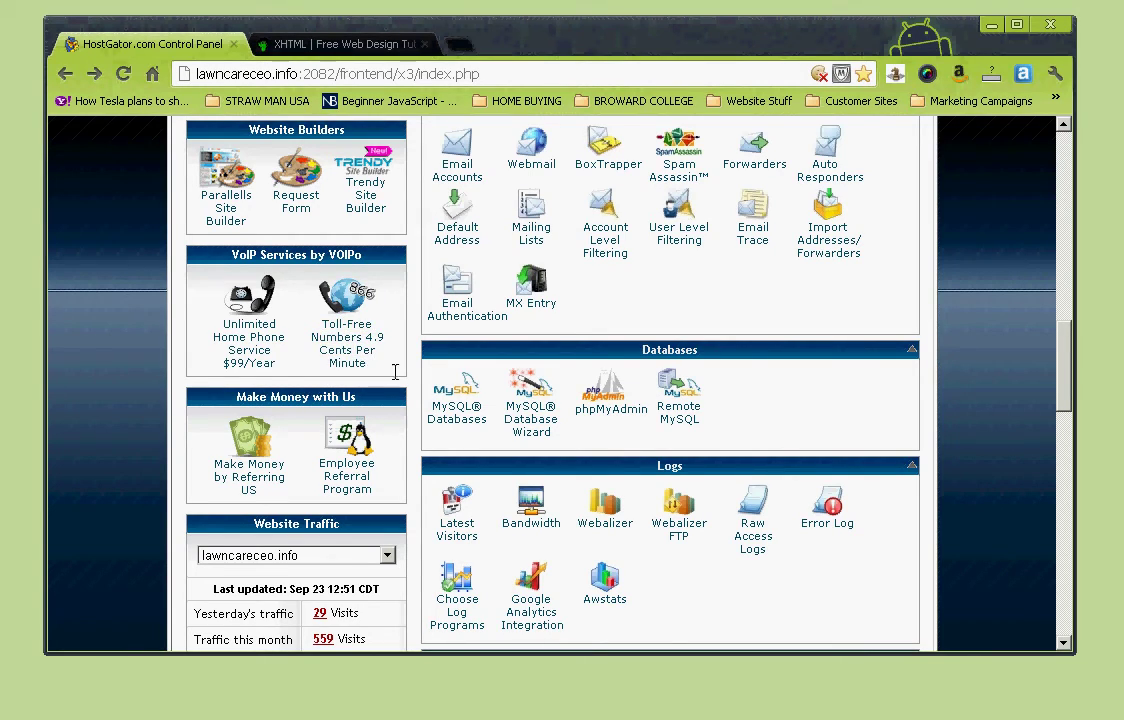
pyautogui.scroll(-1, 457, 397)
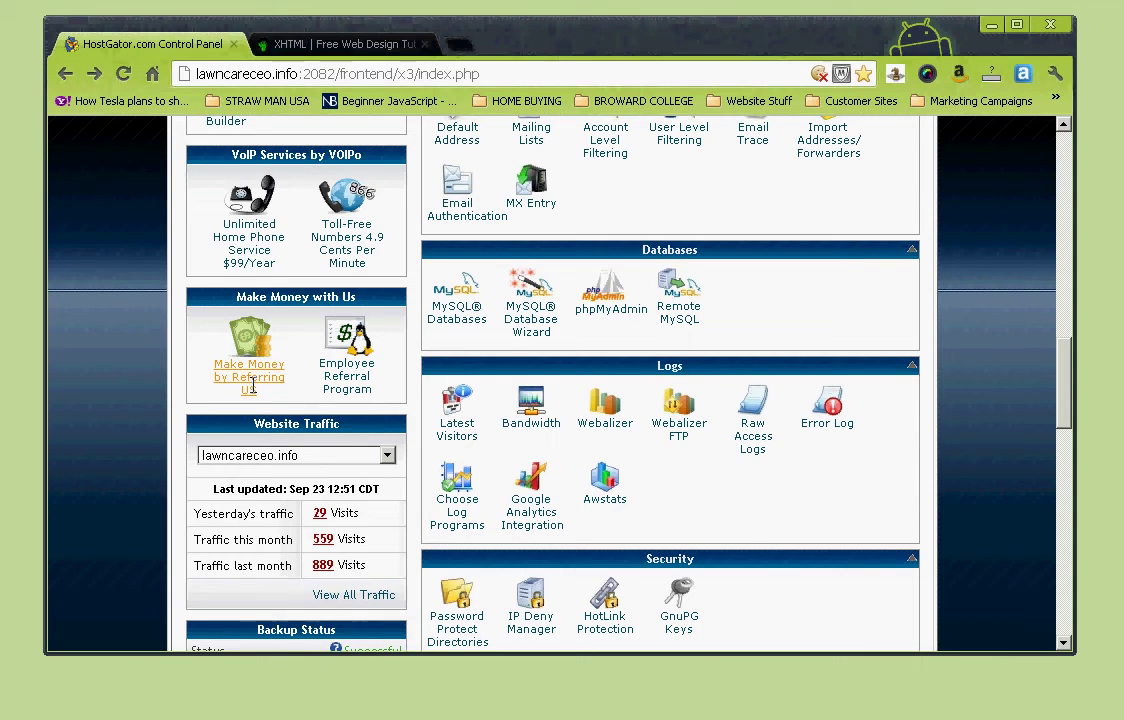
pyautogui.scroll(-1, 320, 385)
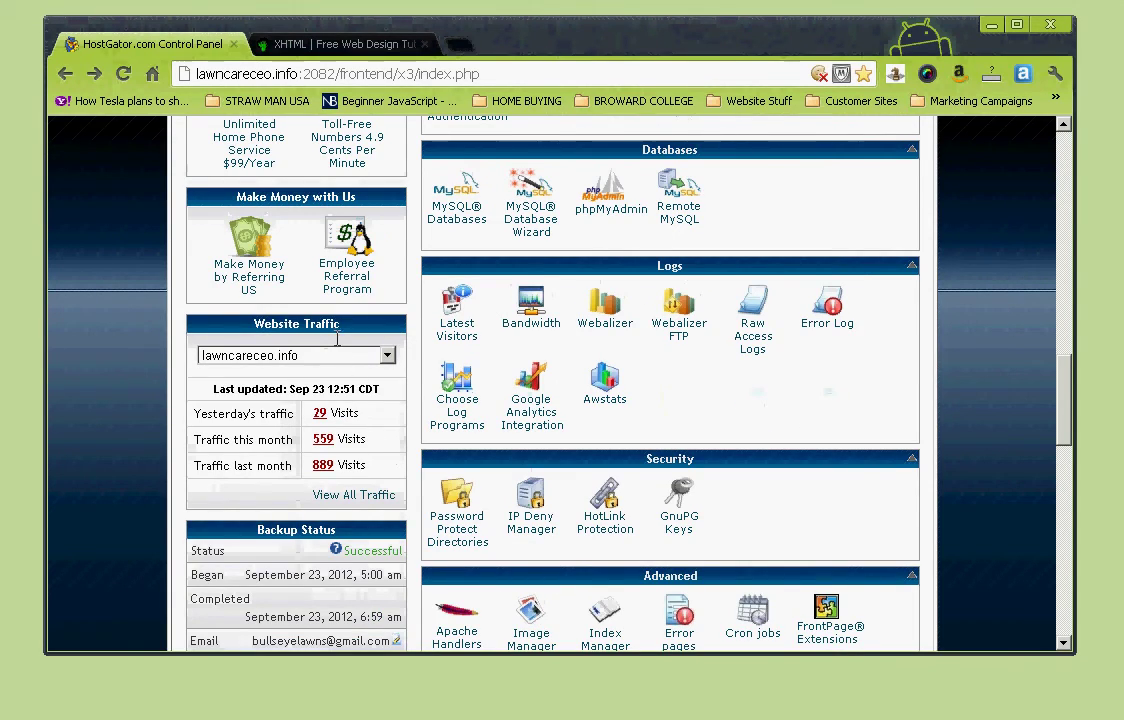
pyautogui.click(379, 494)
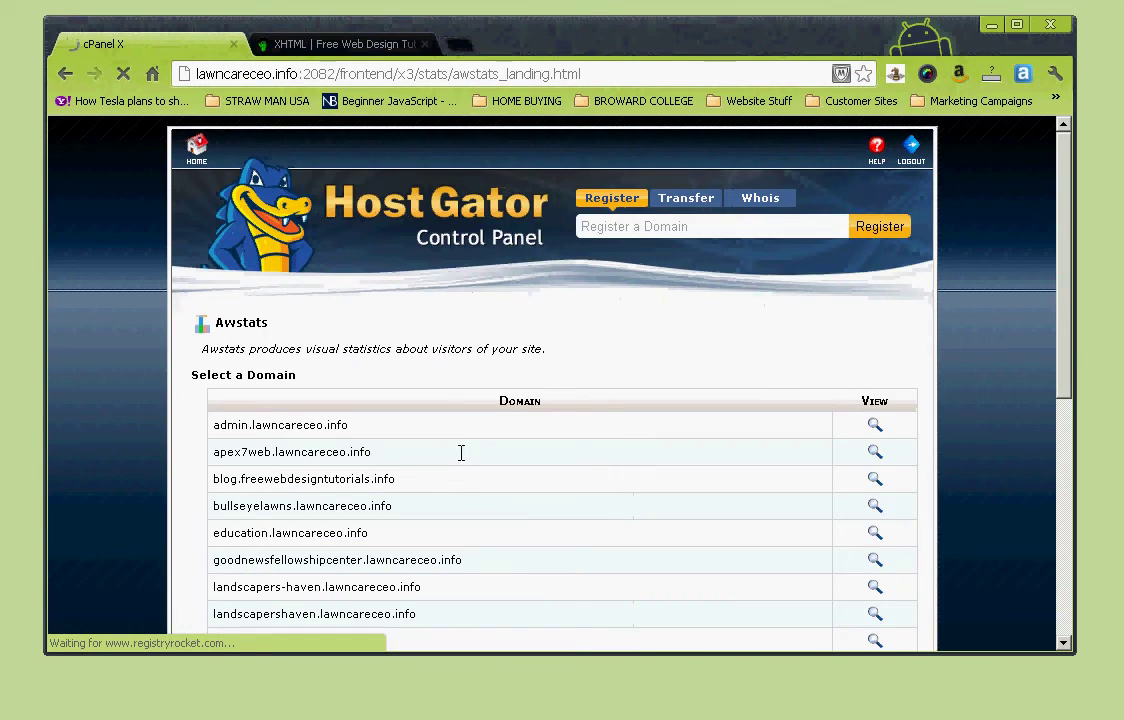
pyautogui.scroll(-5, 745, 360)
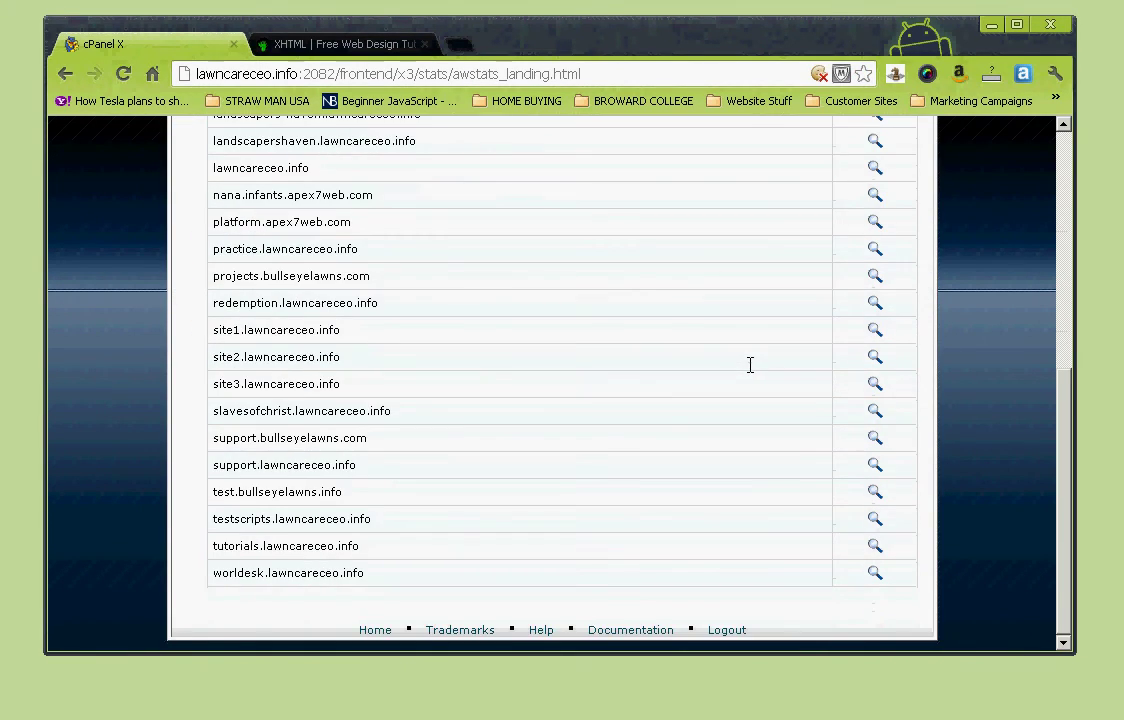
# - Look through the Awstats domain list and open the statistics report for tutorials.lawncareceo.info
pyautogui.scroll(5, 748, 364)
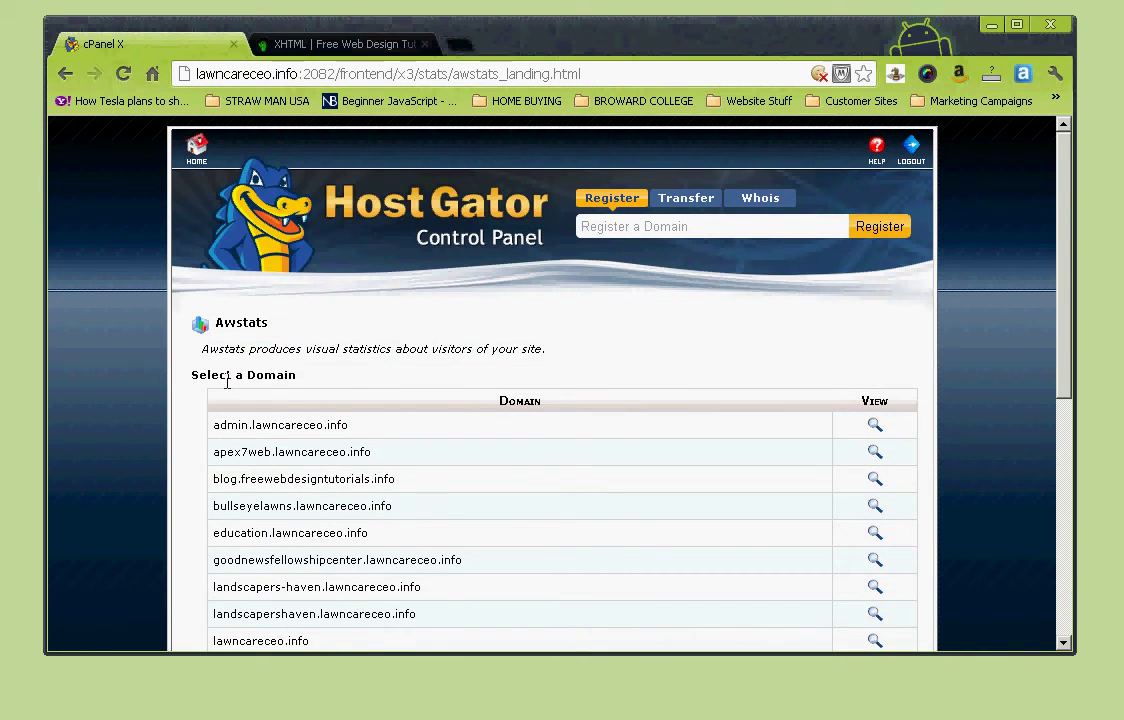
pyautogui.scroll(-5, 557, 401)
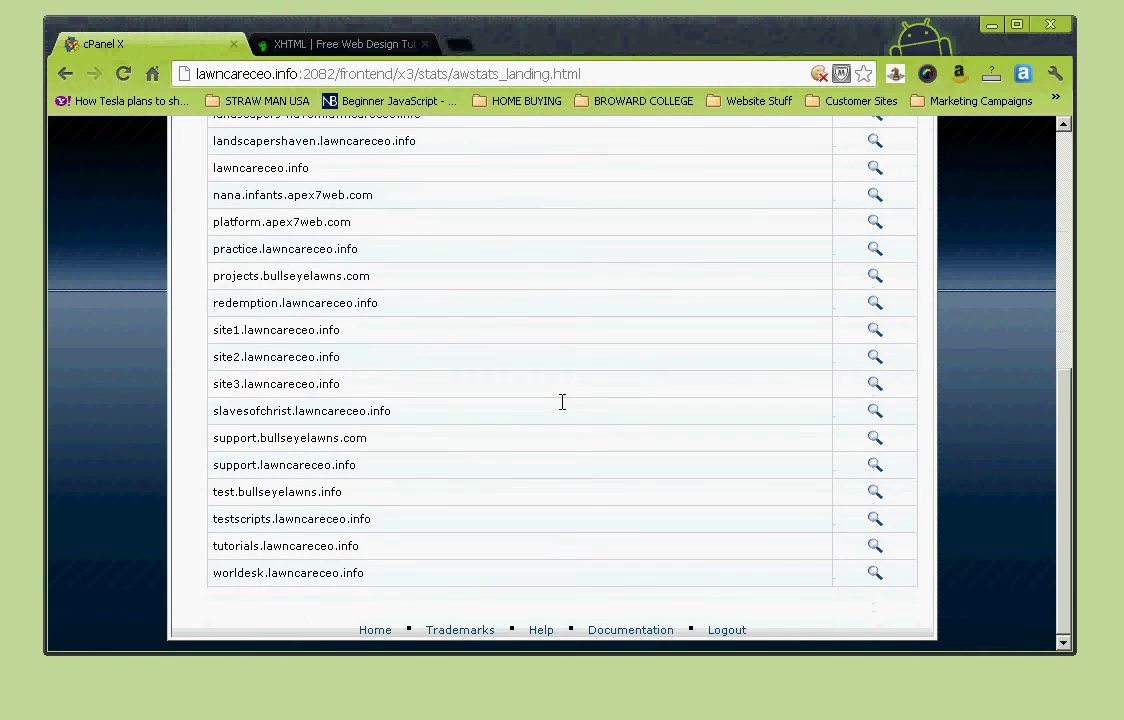
pyautogui.scroll(5, 562, 401)
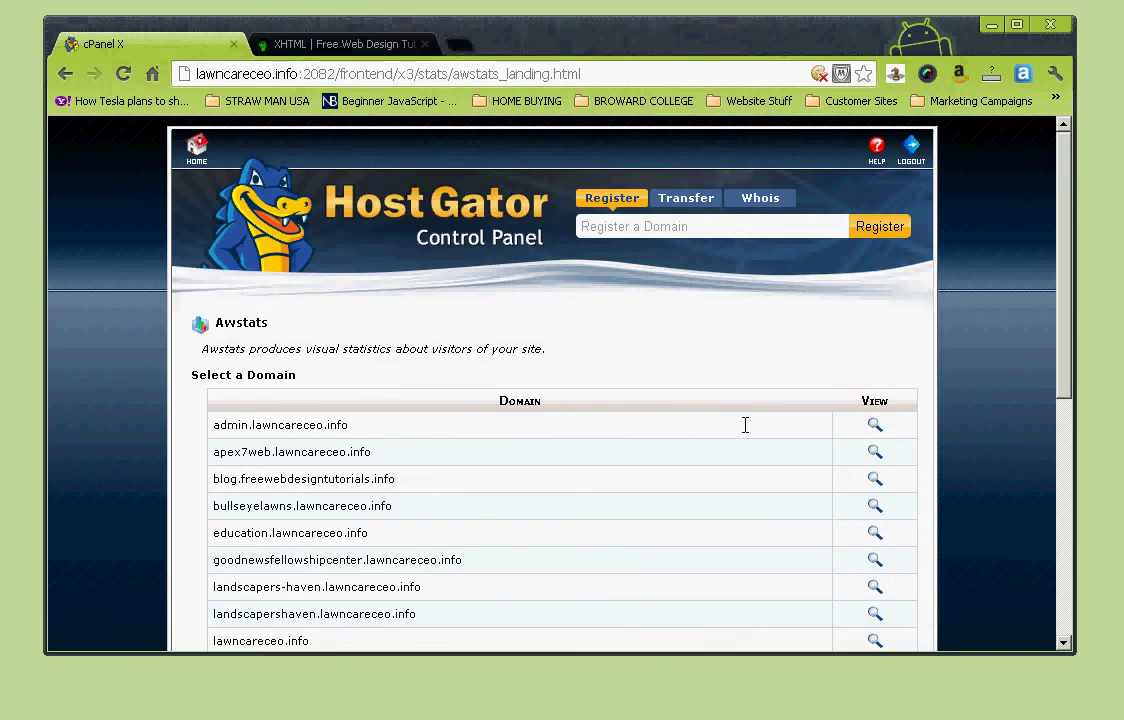
pyautogui.scroll(-3, 752, 390)
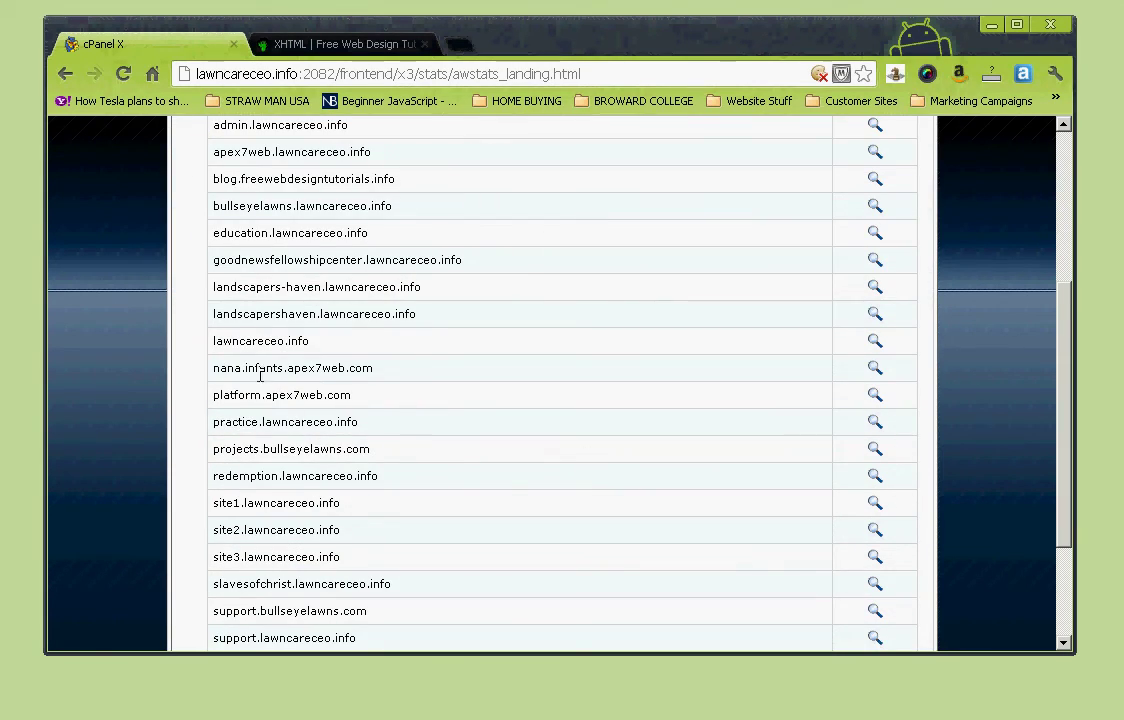
pyautogui.scroll(-2, 401, 243)
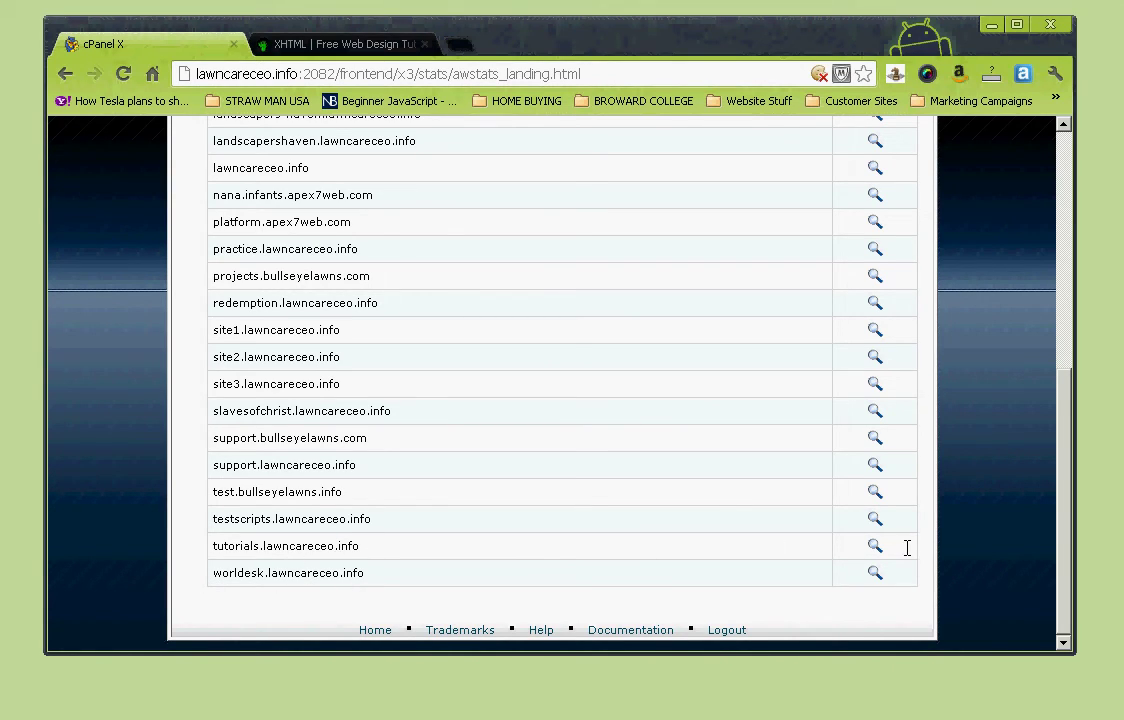
pyautogui.click(877, 546)
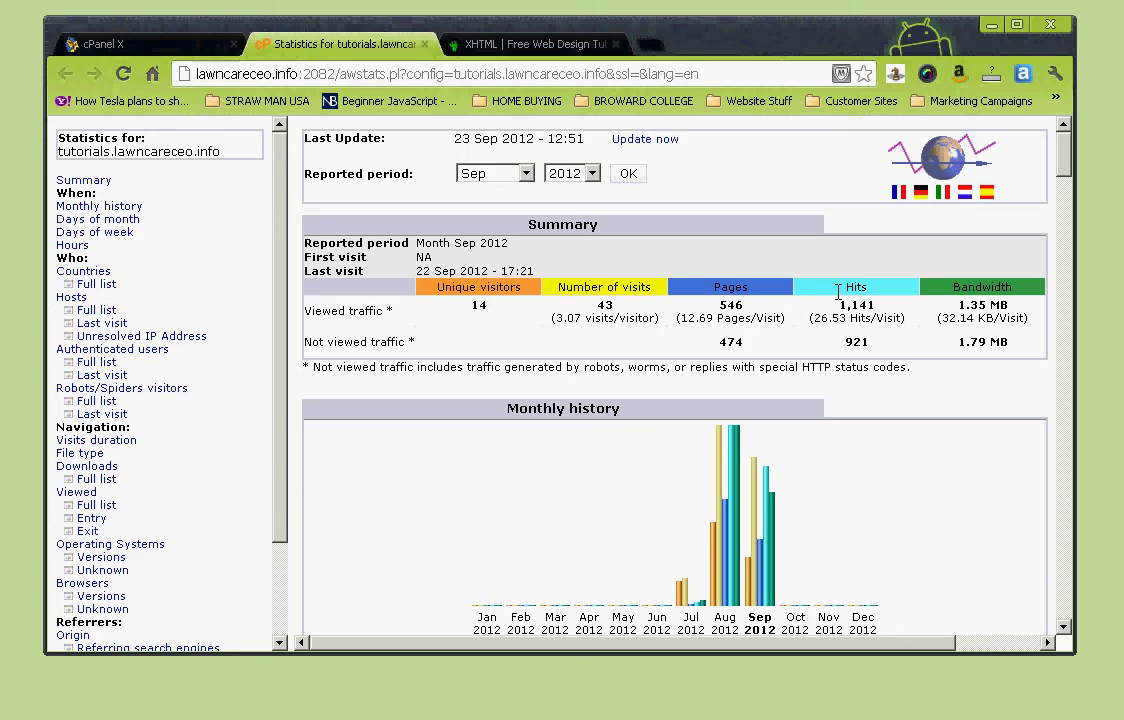
# - Review the traffic summary and the 2012 monthly history chart and table for tutorials.lawncareceo.info
pyautogui.scroll(-5, 907, 370)
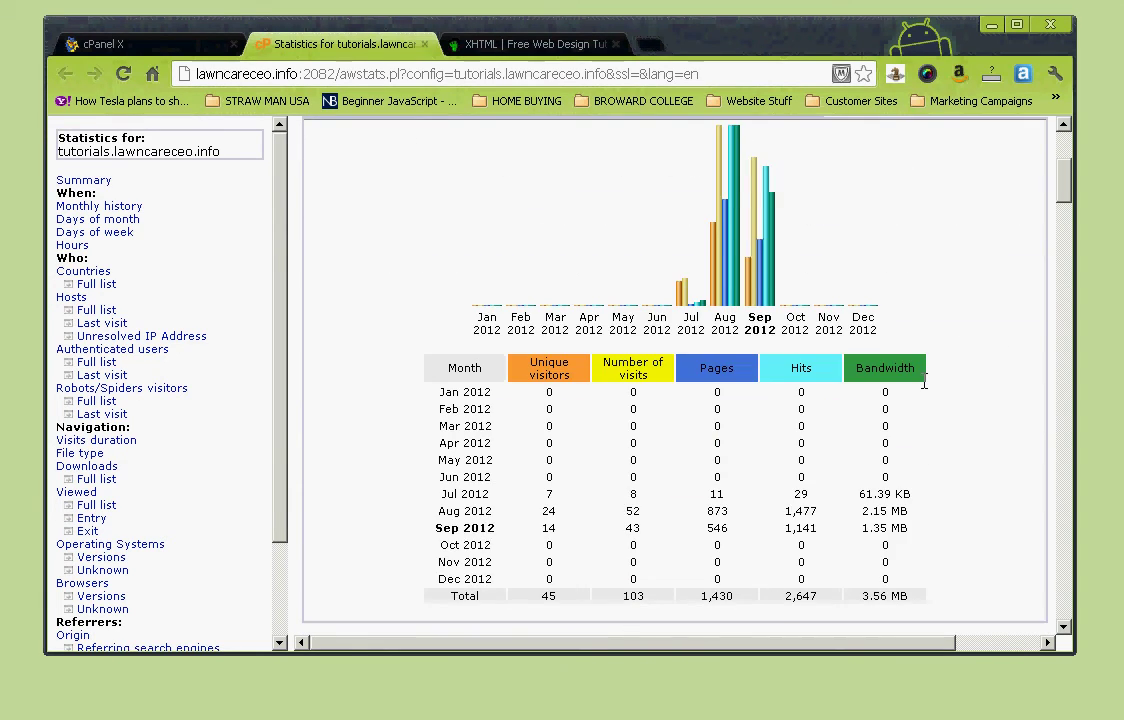
pyautogui.moveTo(1066, 205); pyautogui.dragTo(1097, 150)
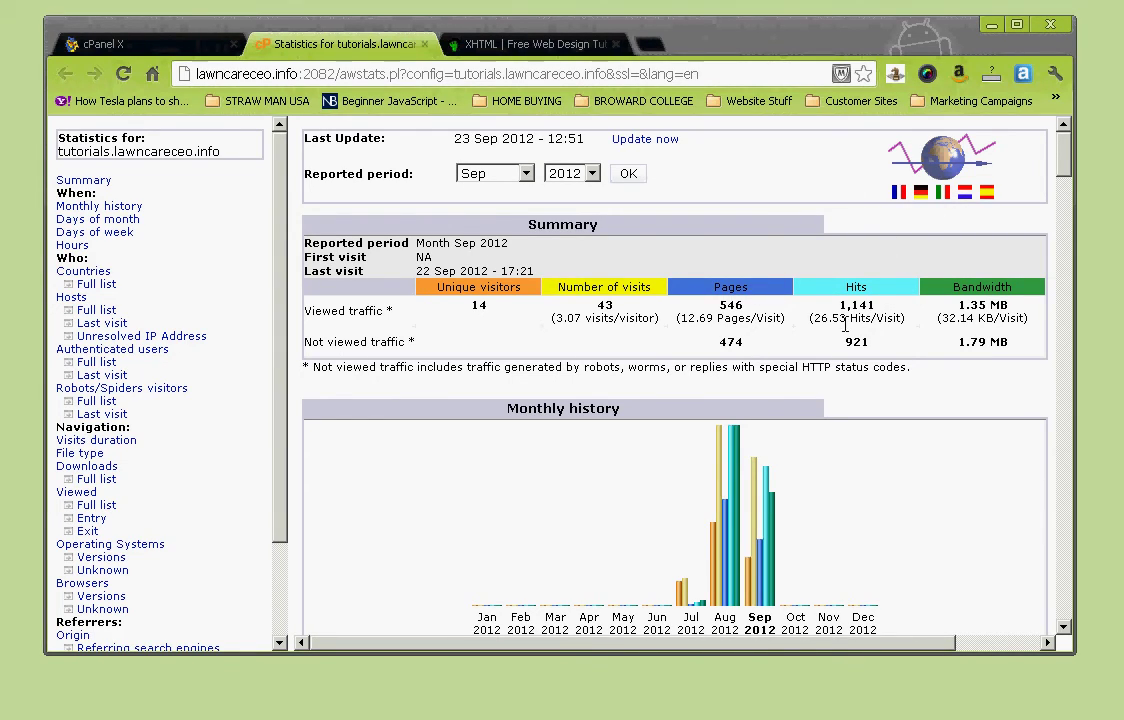
pyautogui.moveTo(1065, 140); pyautogui.dragTo(1046, 174)
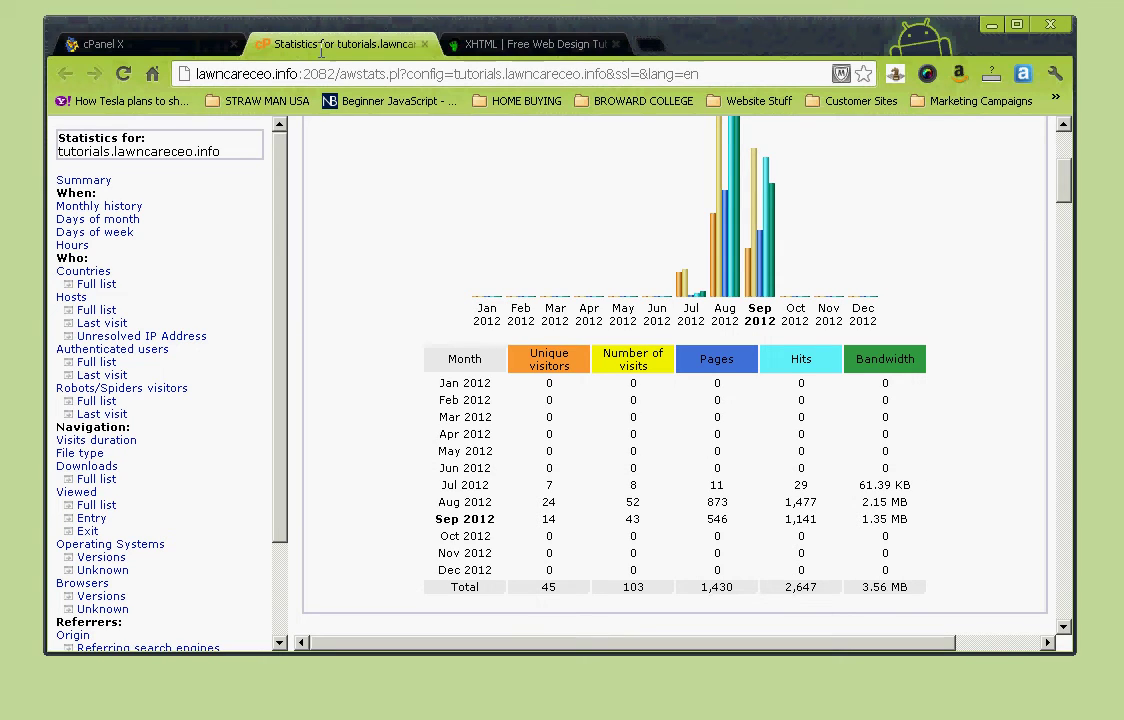
# - Close the tutorials.lawncareceo.info statistics report and return to the control panel home page
pyautogui.click(535, 44)
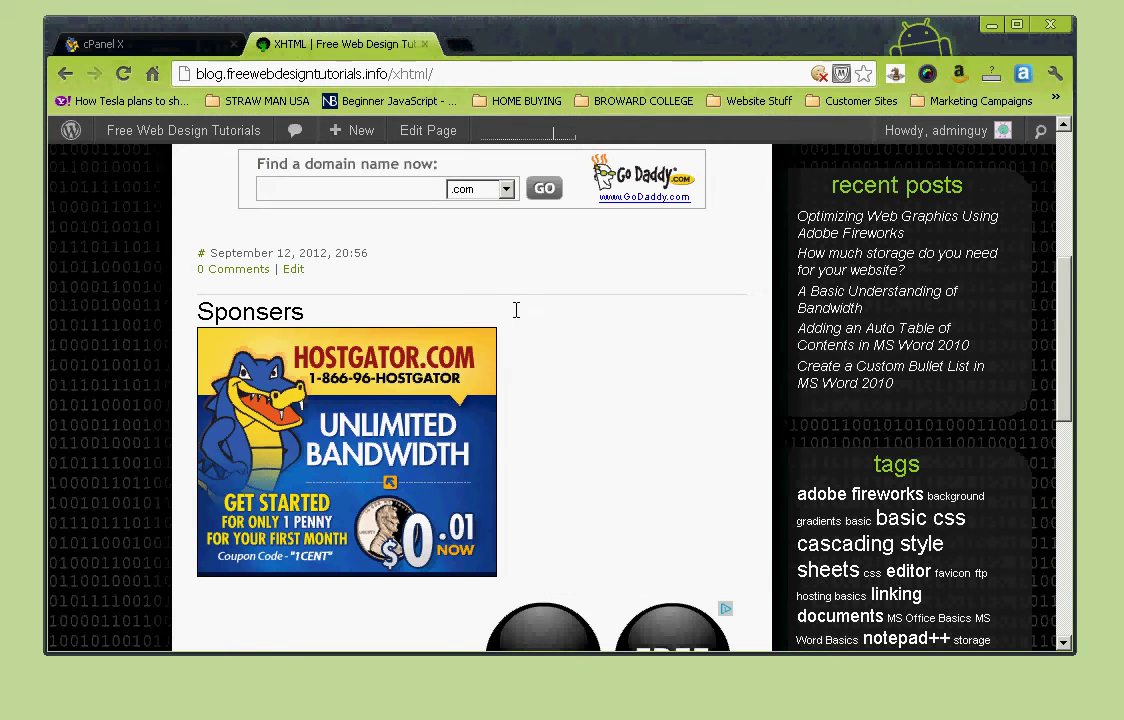
pyautogui.click(178, 45)
pyautogui.scroll(5, 570, 394)
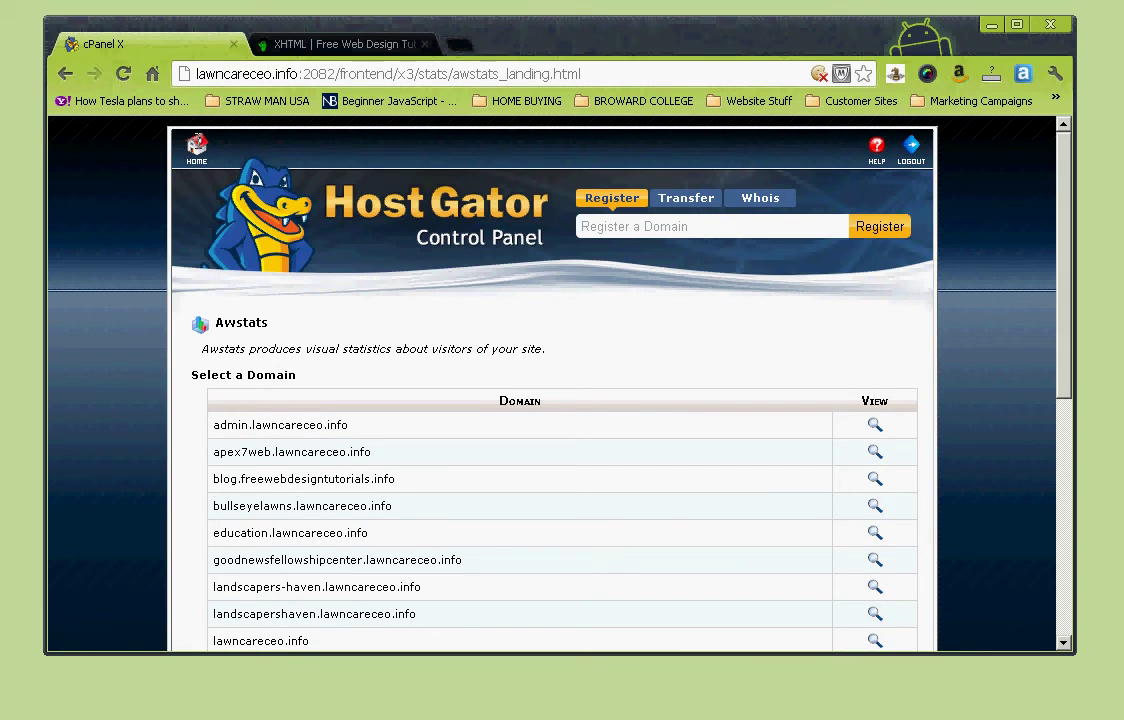
pyautogui.click(196, 146)
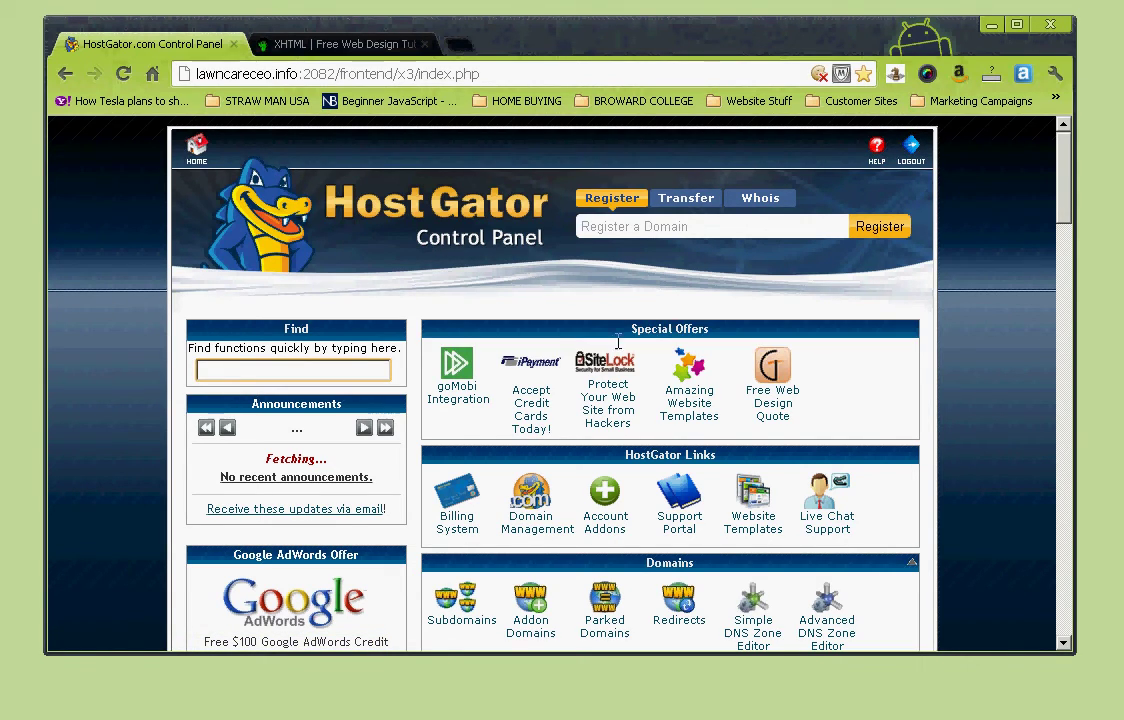
# - Examine the Backup Status section, including its notification email, notify setting, and the size and file-count limits
pyautogui.scroll(-10, 431, 401)
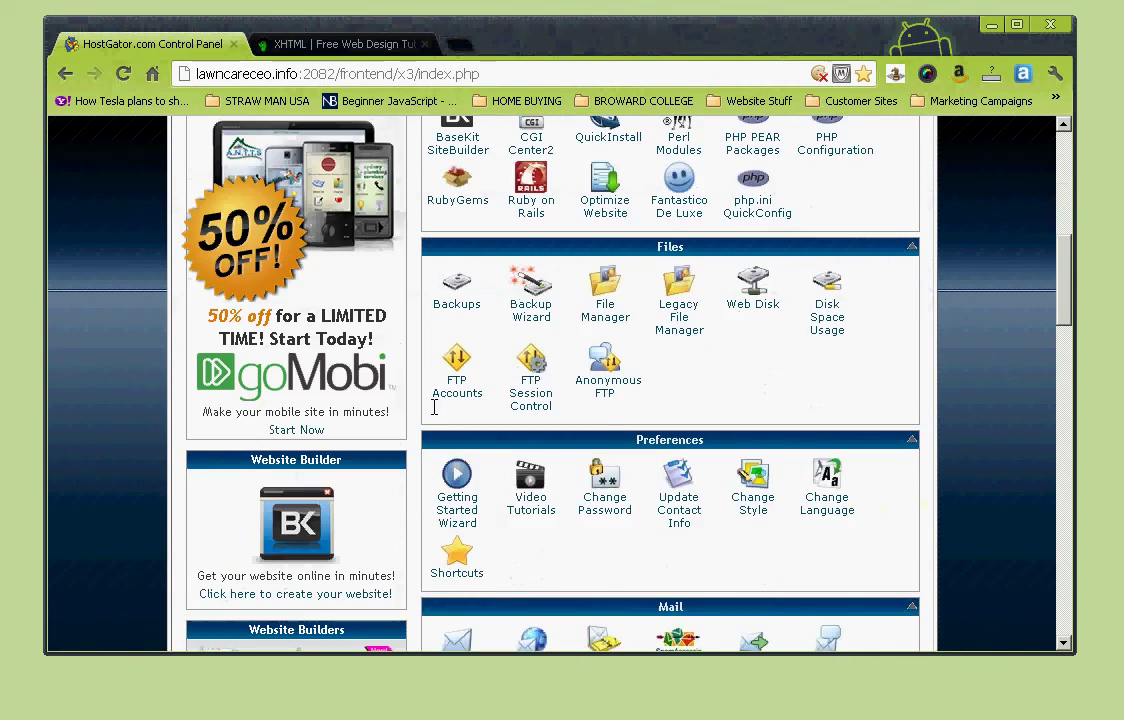
pyautogui.scroll(-4, 381, 387)
pyautogui.scroll(3, 376, 370)
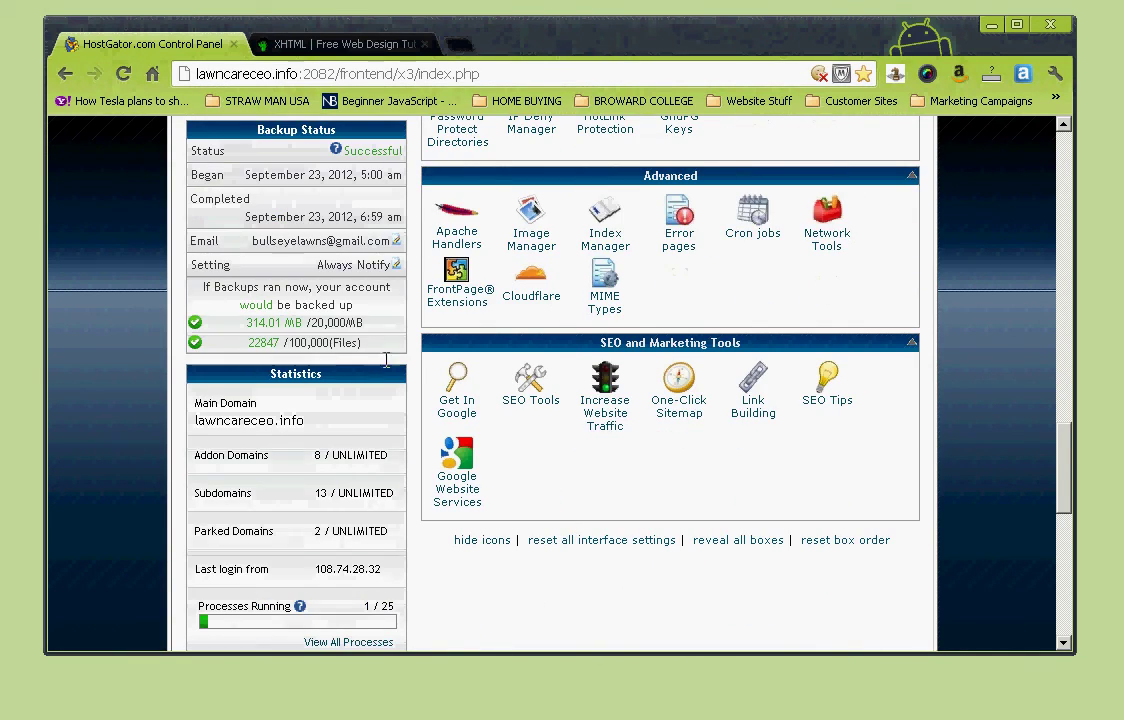
pyautogui.scroll(2, 376, 370)
pyautogui.scroll(-2, 290, 345)
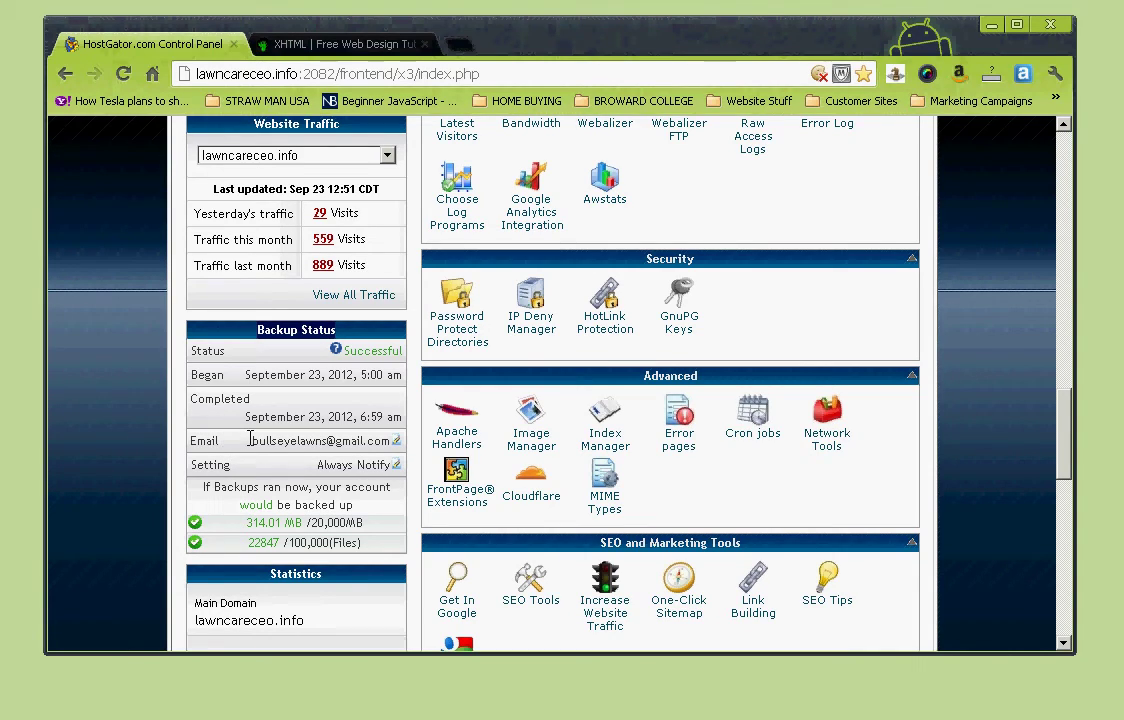
pyautogui.moveTo(192, 440); pyautogui.dragTo(348, 449)
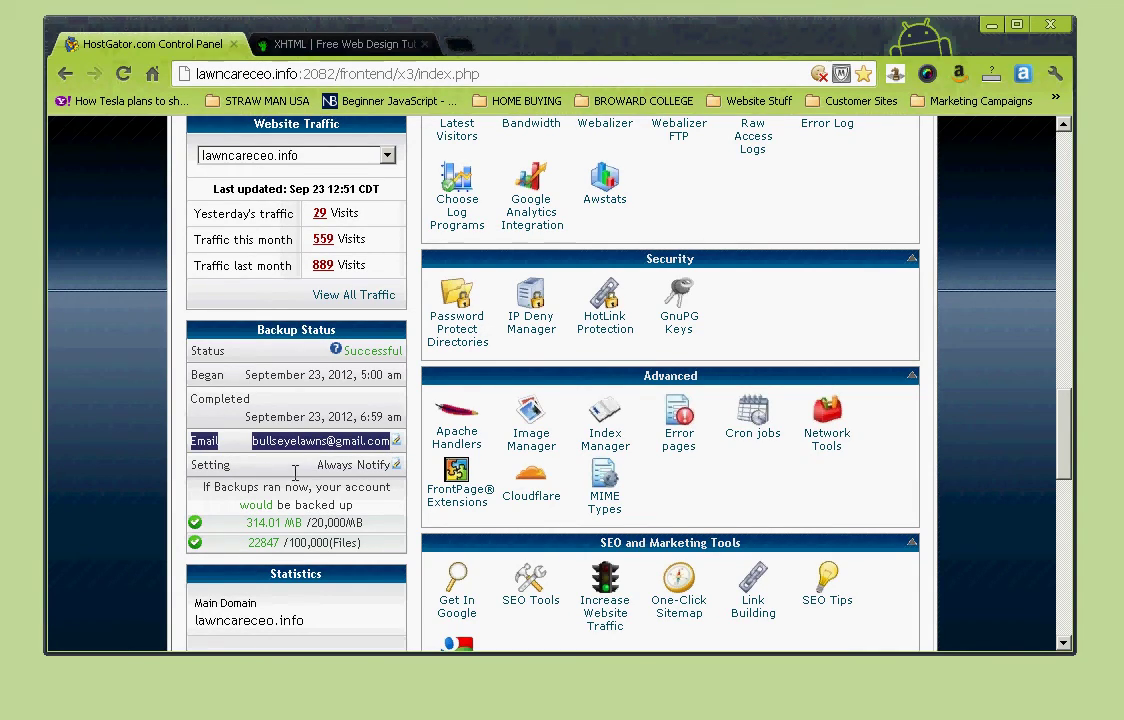
pyautogui.moveTo(191, 465); pyautogui.dragTo(392, 466)
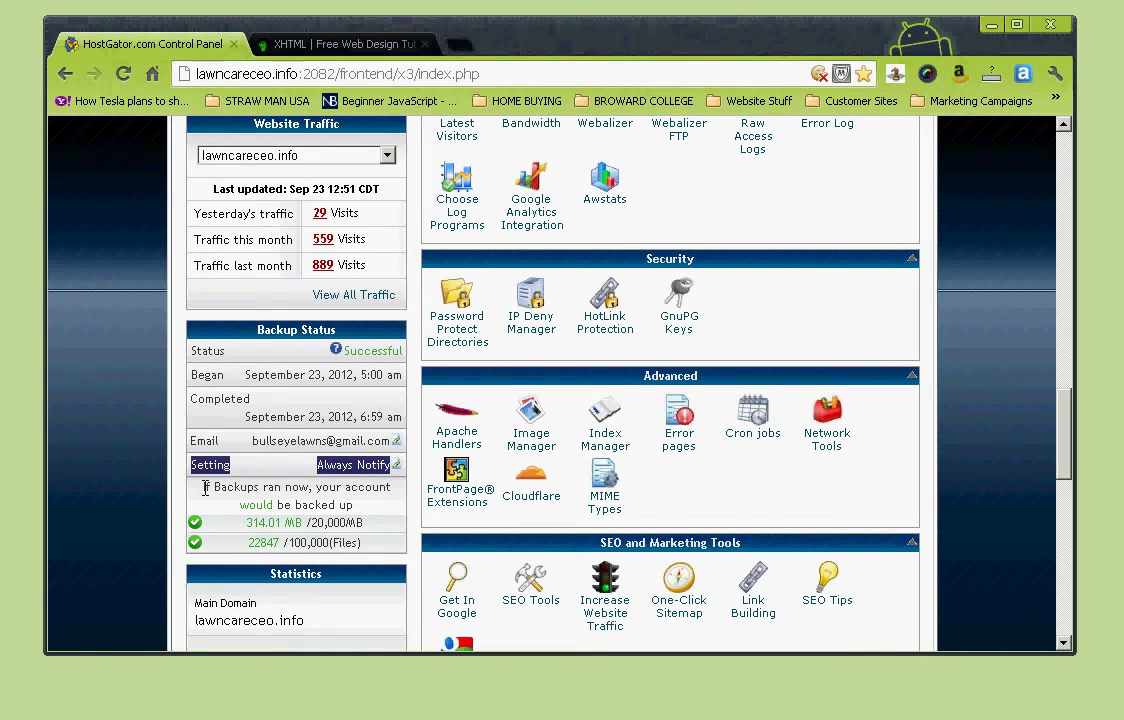
pyautogui.moveTo(190, 487); pyautogui.dragTo(233, 529)
pyautogui.moveTo(365, 543); pyautogui.dragTo(226, 543)
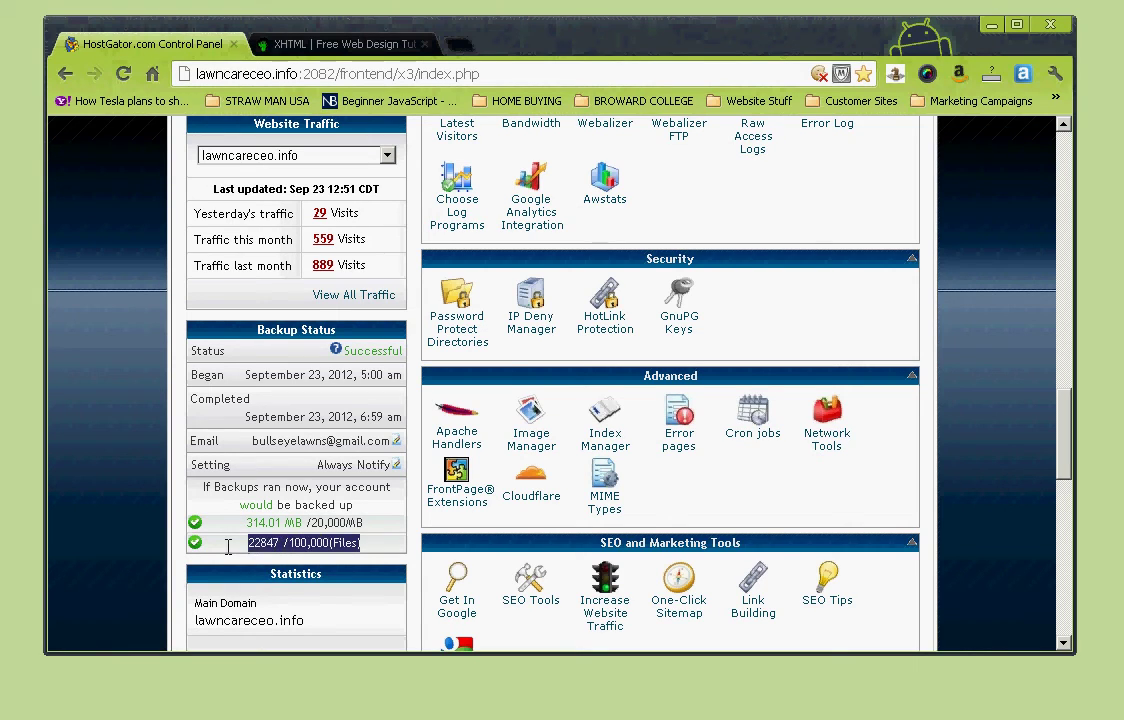
# - Find the Statistics section below Backup Status and highlight the account's main domain
pyautogui.scroll(-2, 365, 514)
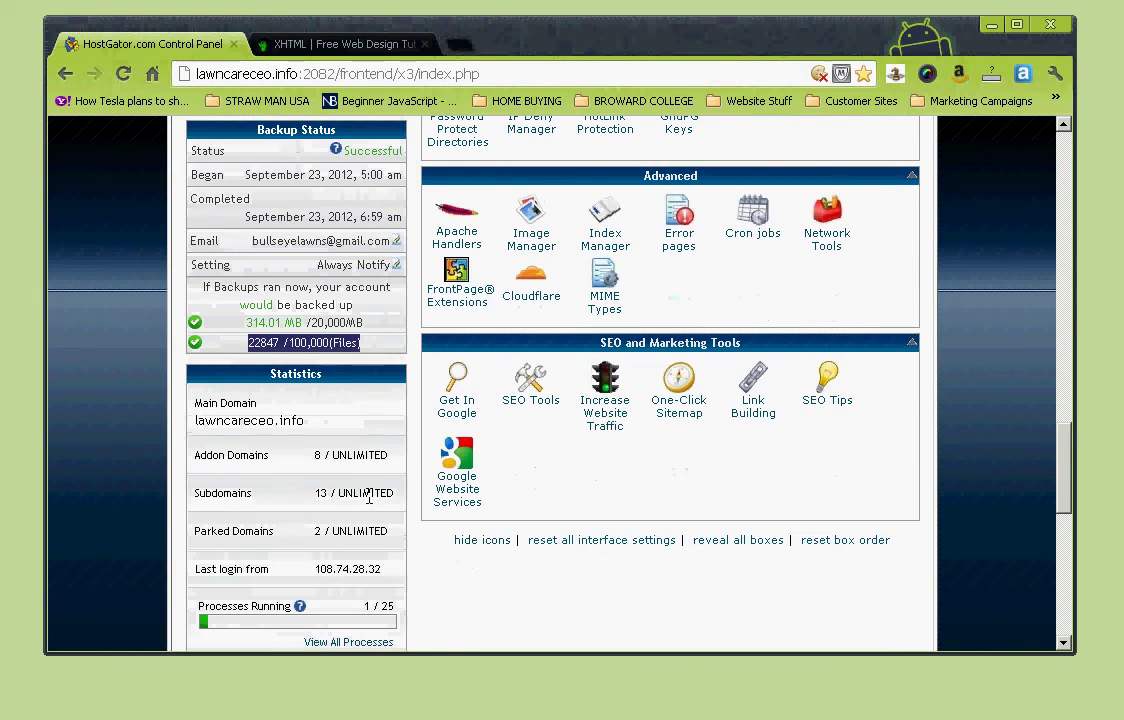
pyautogui.scroll(-1, 330, 360)
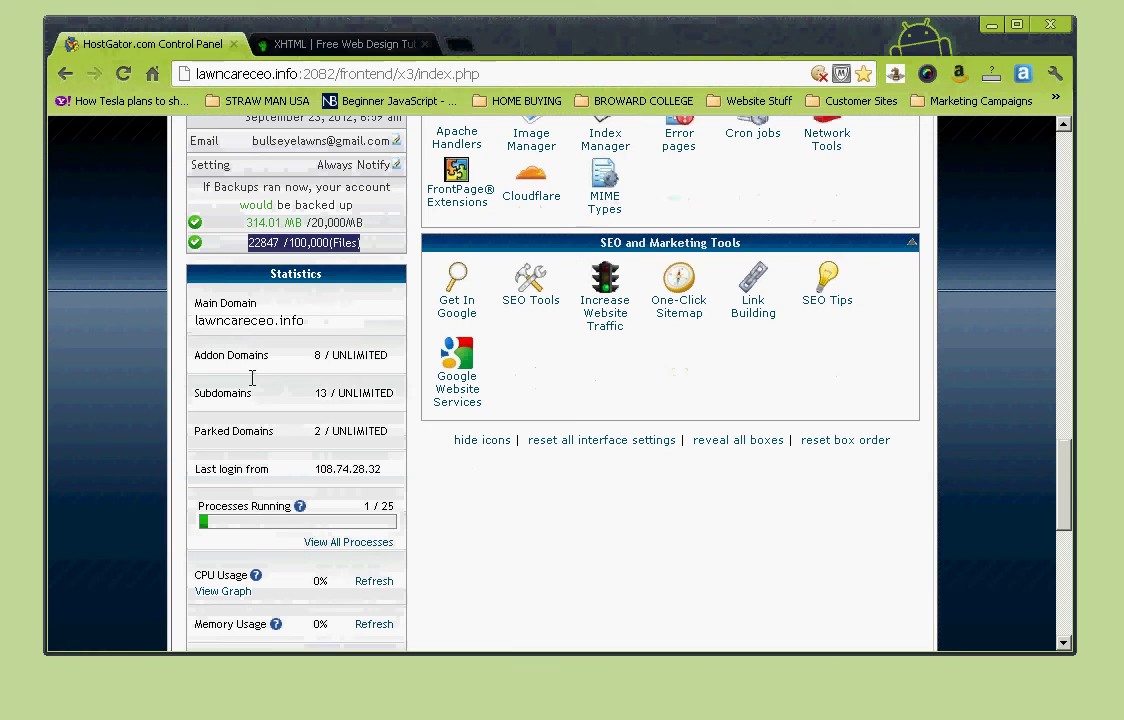
pyautogui.scroll(1, 290, 300)
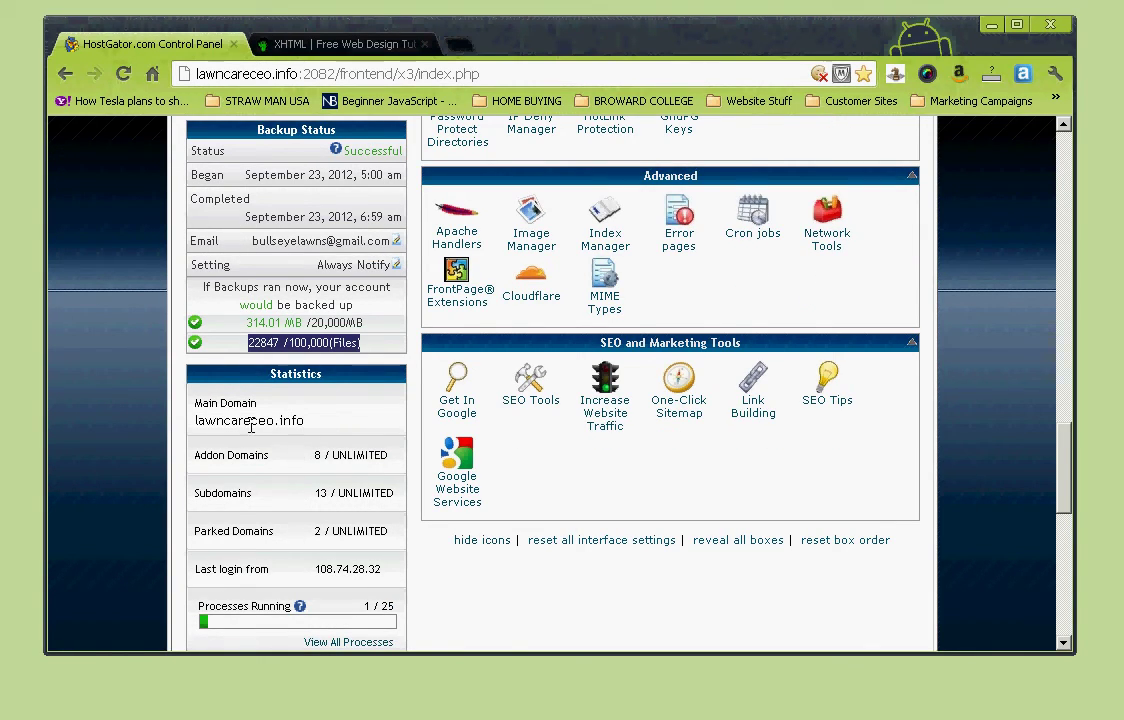
pyautogui.moveTo(196, 420); pyautogui.dragTo(381, 427)
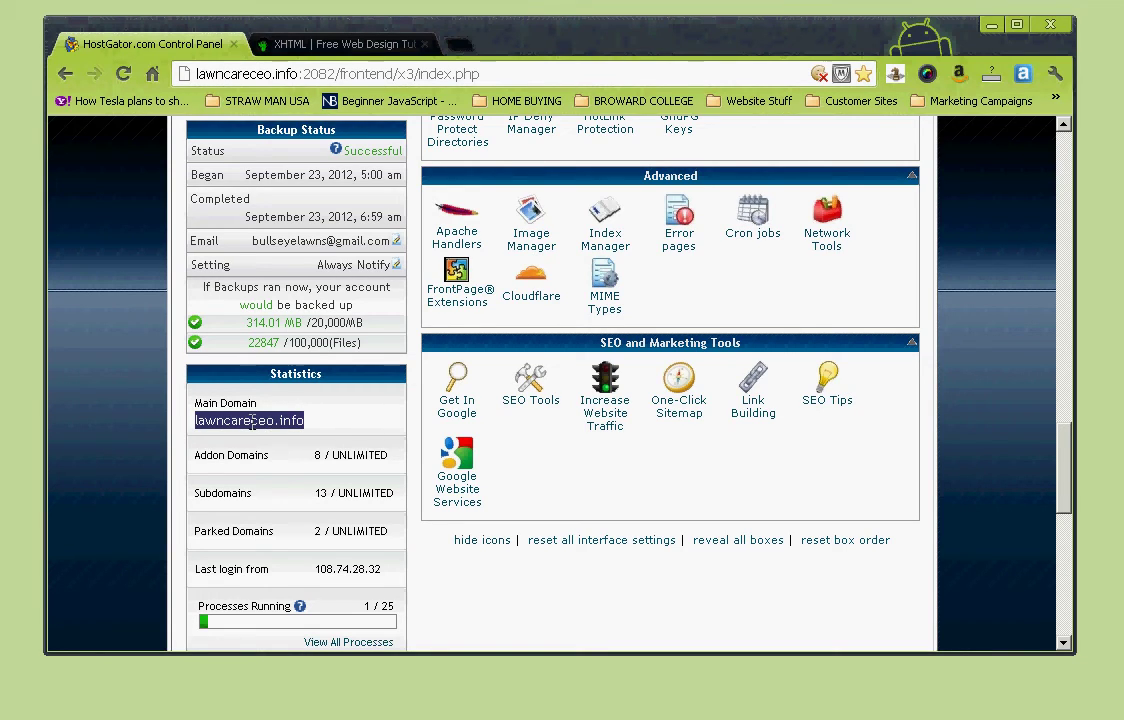
pyautogui.moveTo(198, 399); pyautogui.dragTo(304, 421)
# - Highlight and review the addon domain, subdomain and parked domain allowances in the Statistics section
pyautogui.scroll(-2, 285, 455)
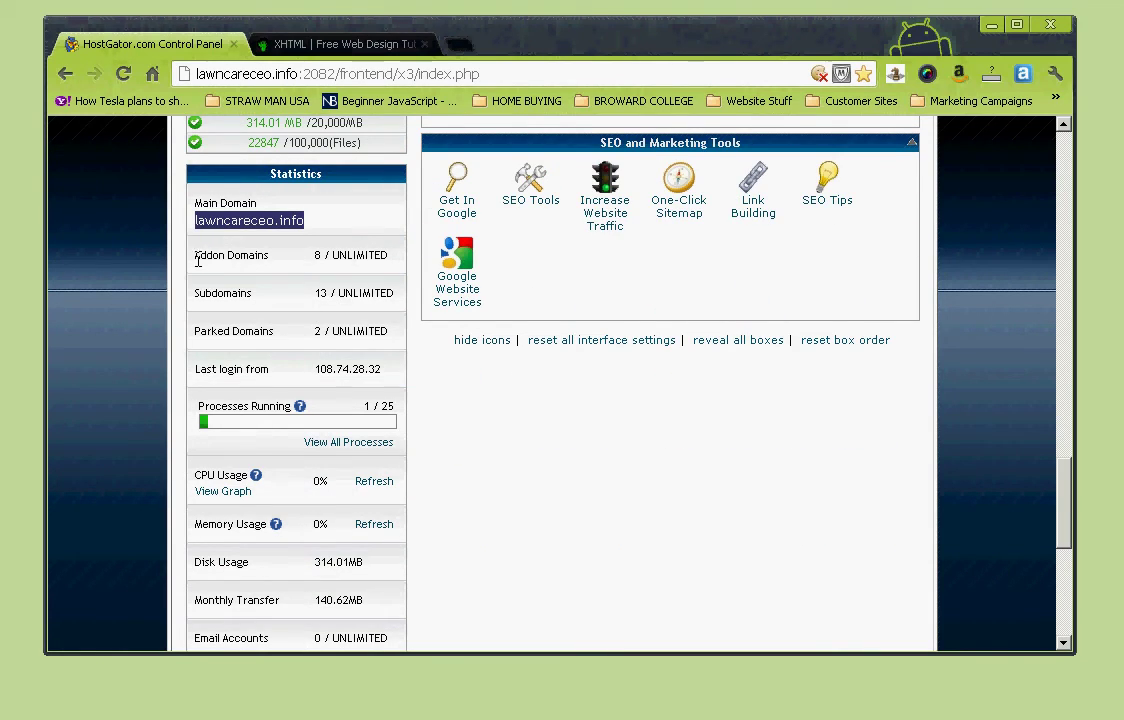
pyautogui.moveTo(198, 258); pyautogui.dragTo(330, 255)
pyautogui.click(392, 257)
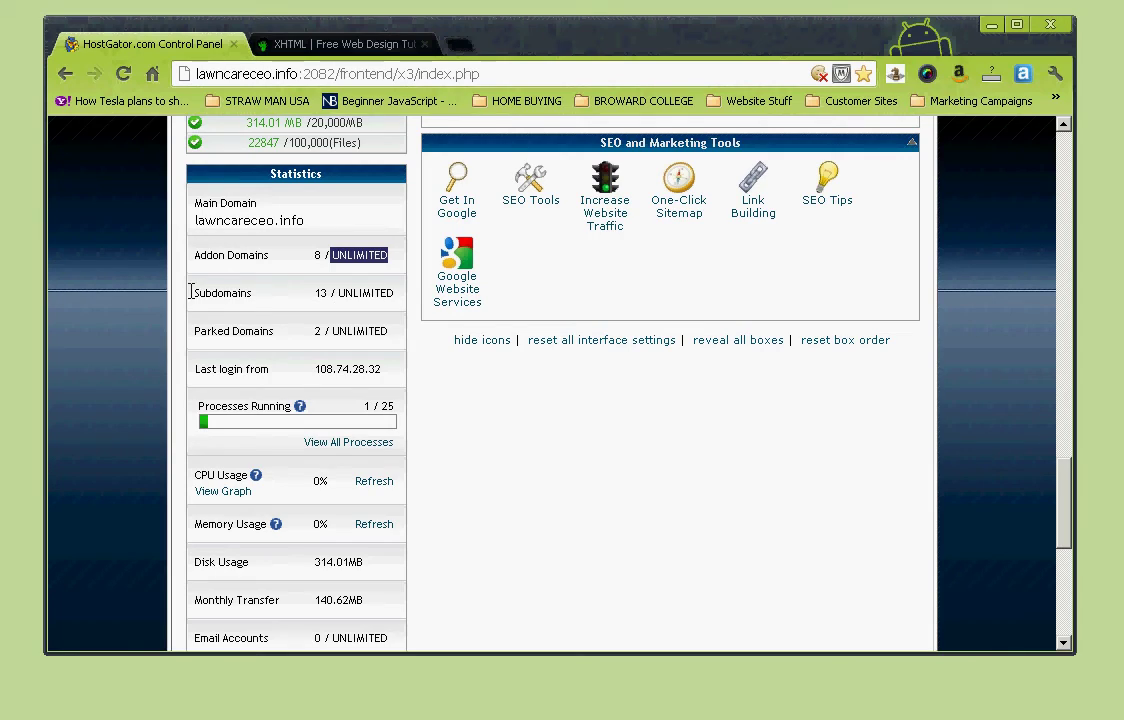
pyautogui.moveTo(202, 291); pyautogui.dragTo(405, 300)
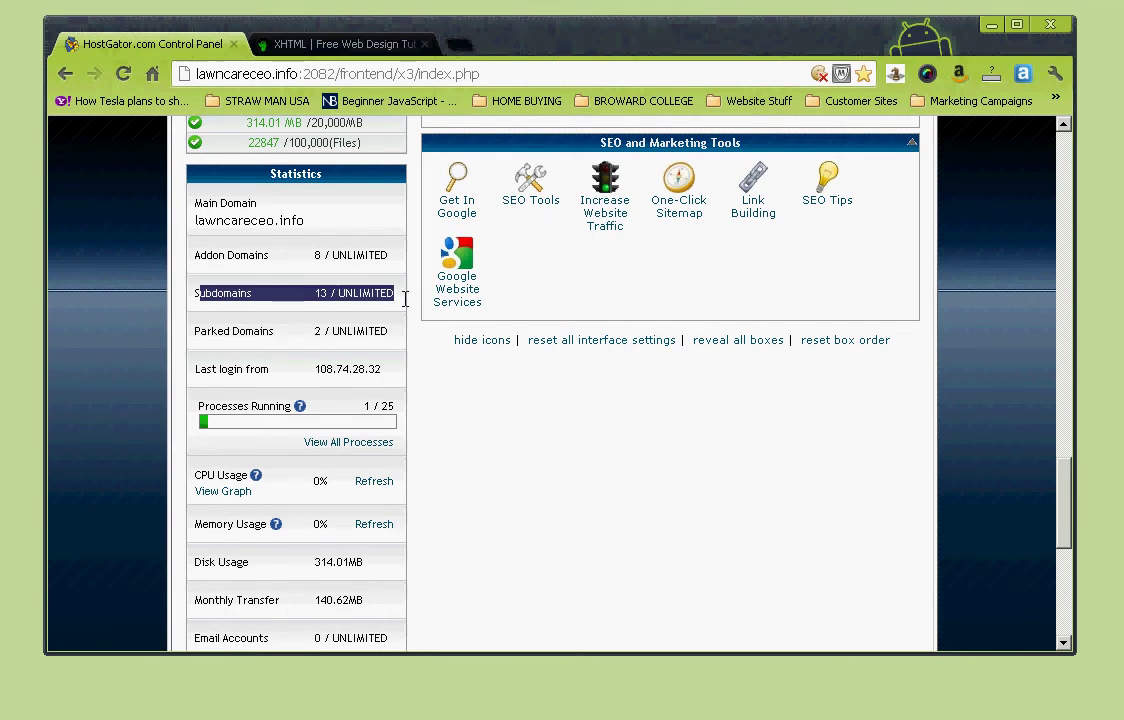
pyautogui.click(401, 300)
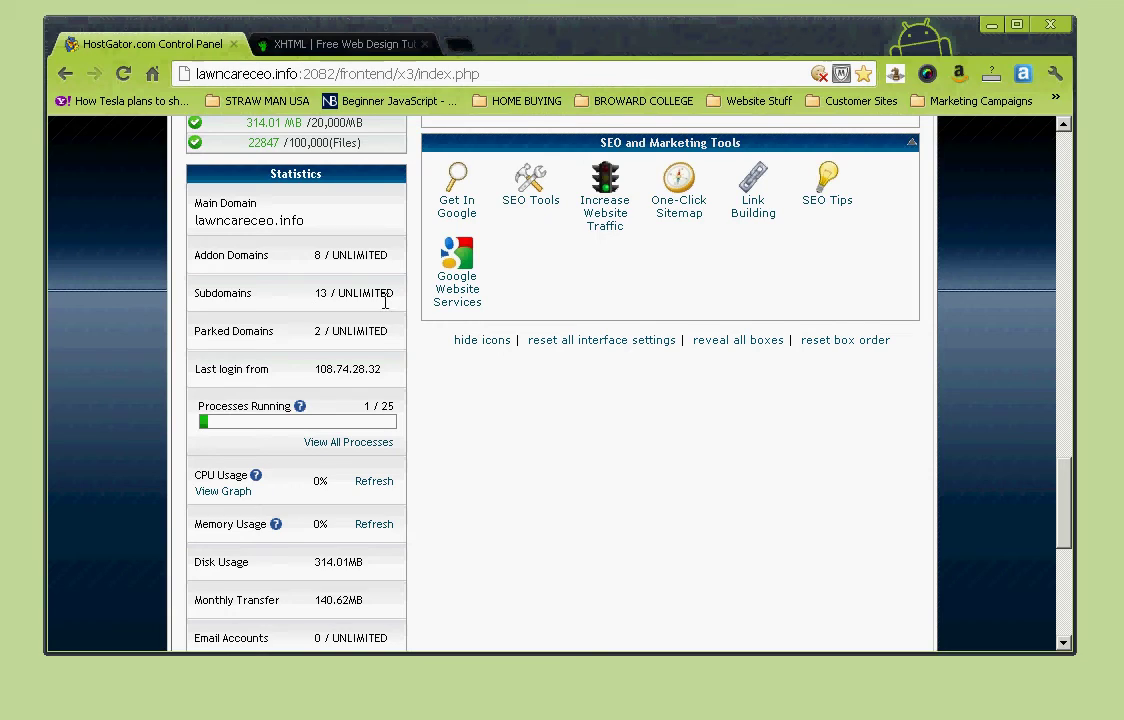
pyautogui.moveTo(390, 331); pyautogui.dragTo(333, 331)
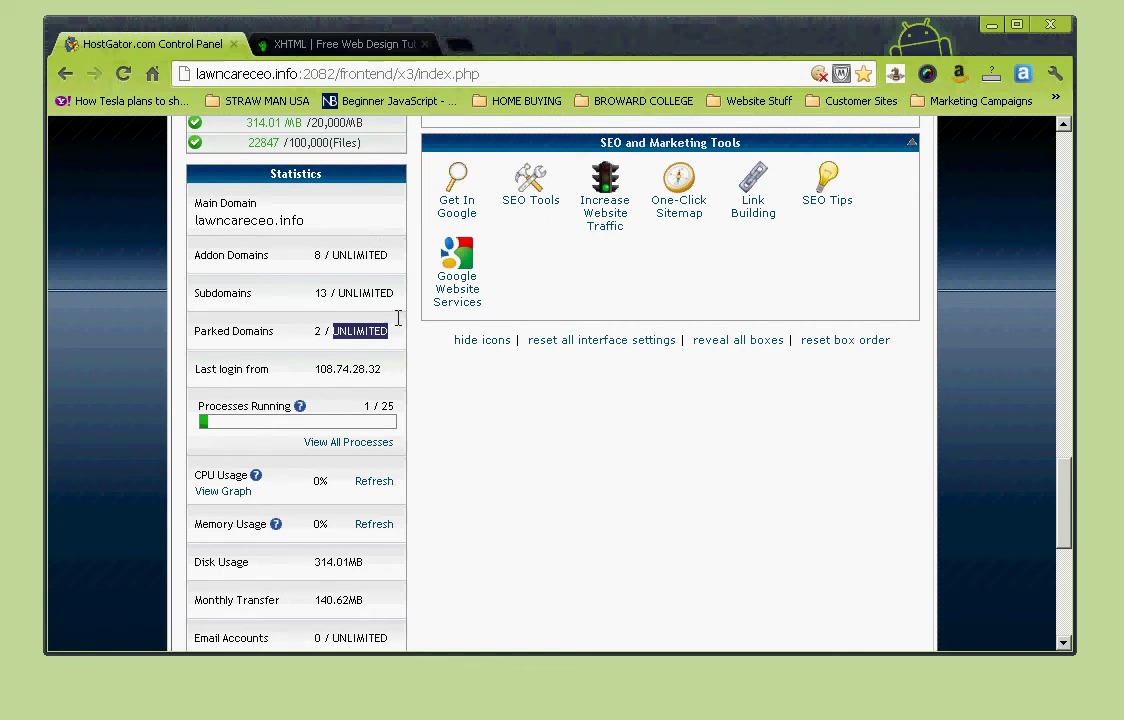
pyautogui.click(399, 330)
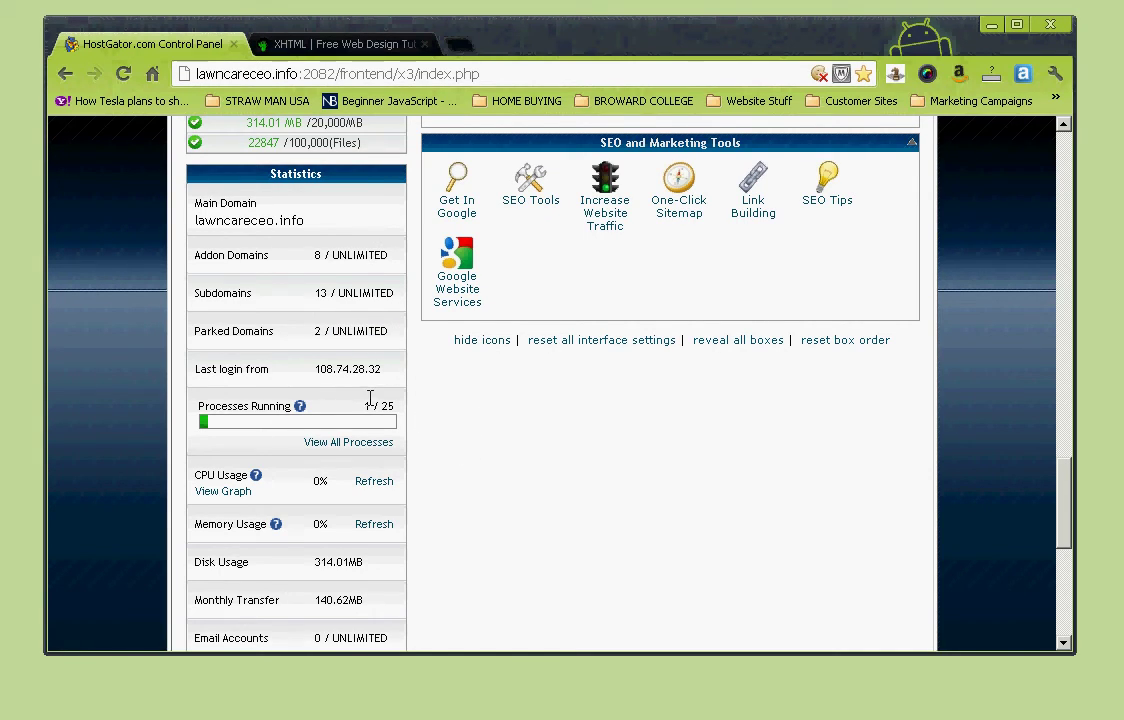
# - Review the last login, running processes, CPU, memory and disk usage entries in the Statistics section, reading the help notes
pyautogui.scroll(-3, 416, 452)
pyautogui.scroll(2, 416, 453)
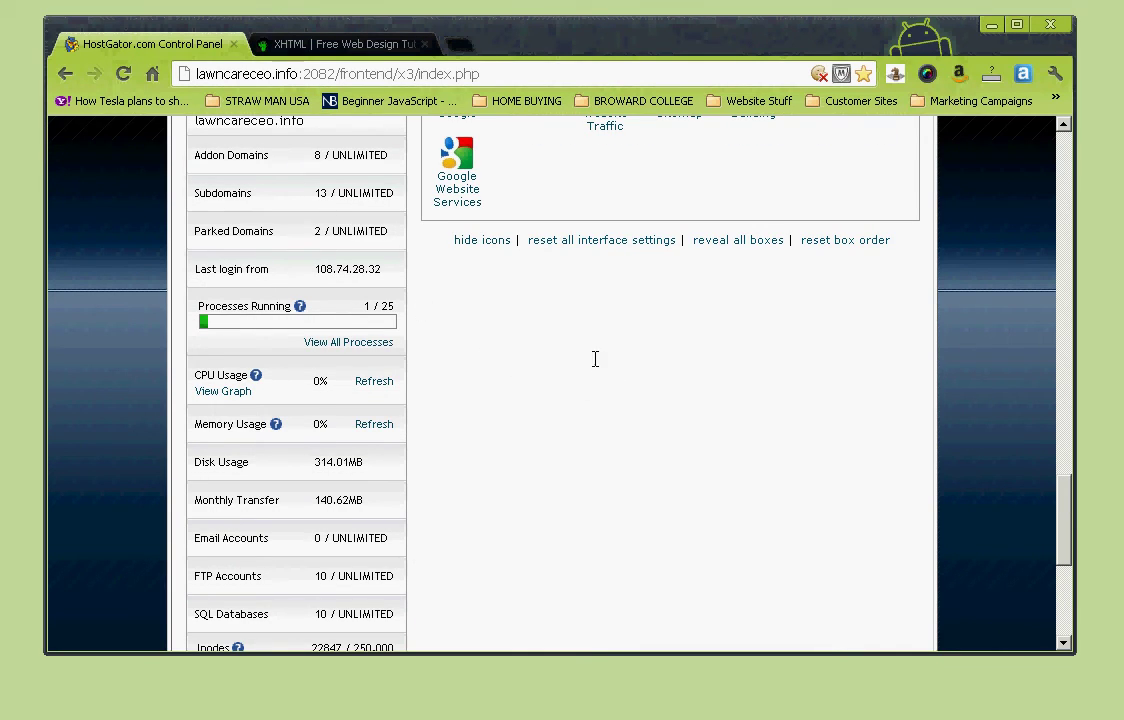
pyautogui.moveTo(256, 373)
pyautogui.moveTo(383, 268); pyautogui.dragTo(447, 278)
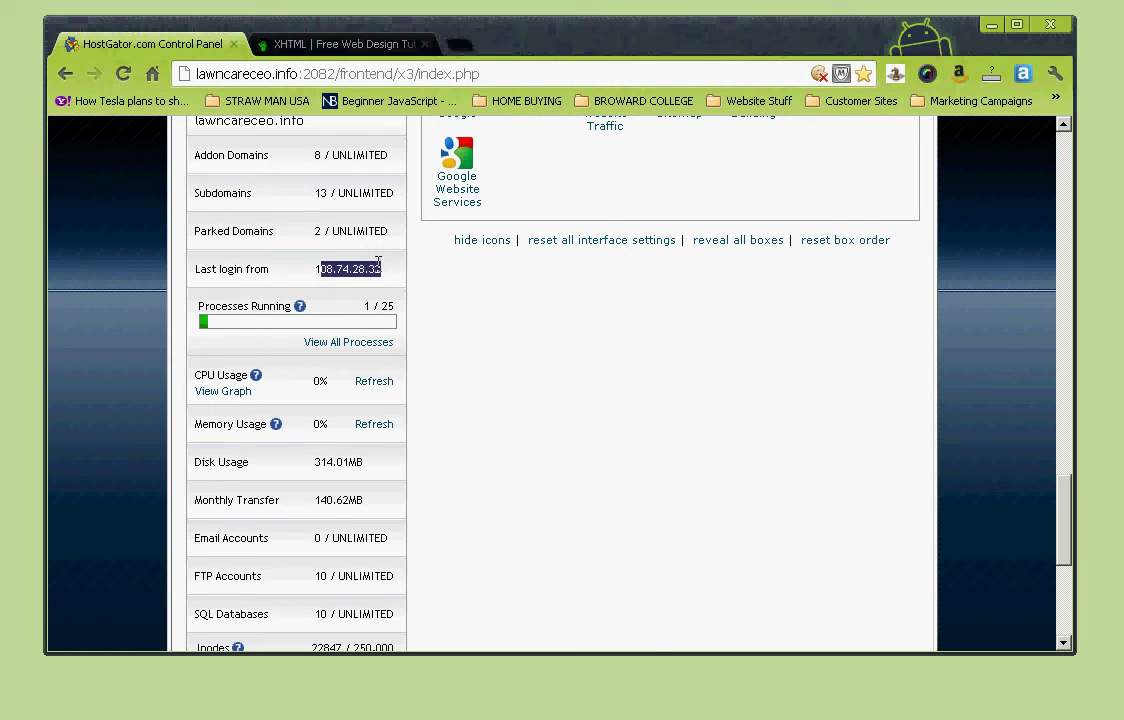
pyautogui.click(383, 267)
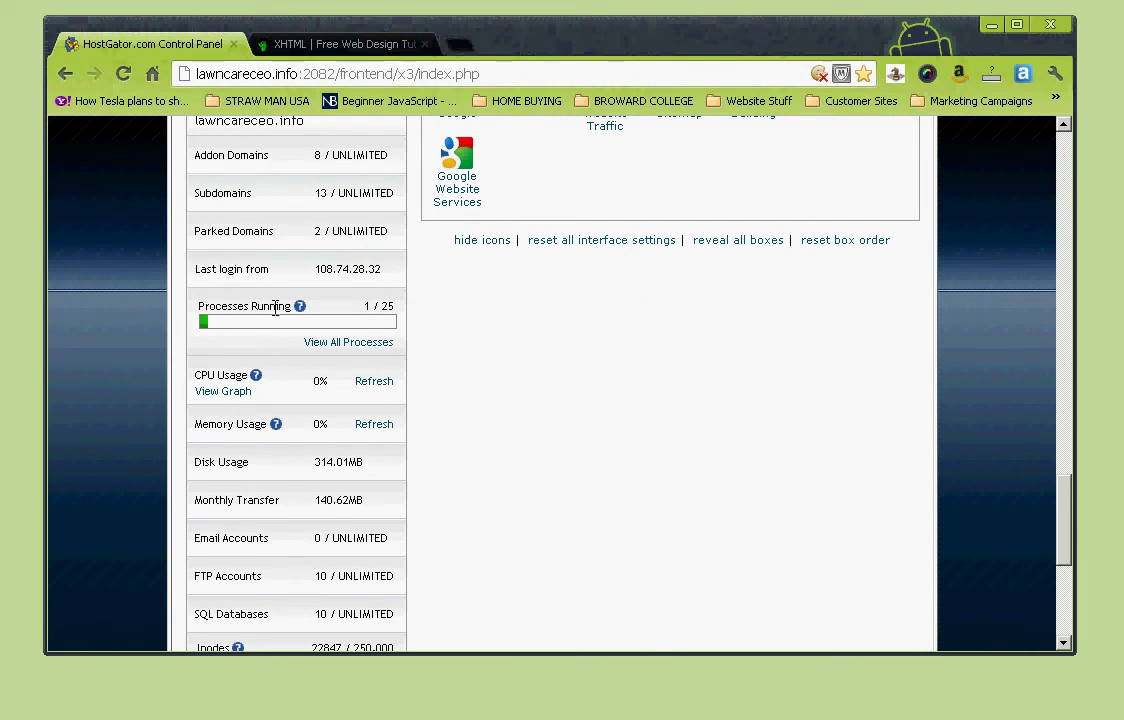
pyautogui.moveTo(300, 306)
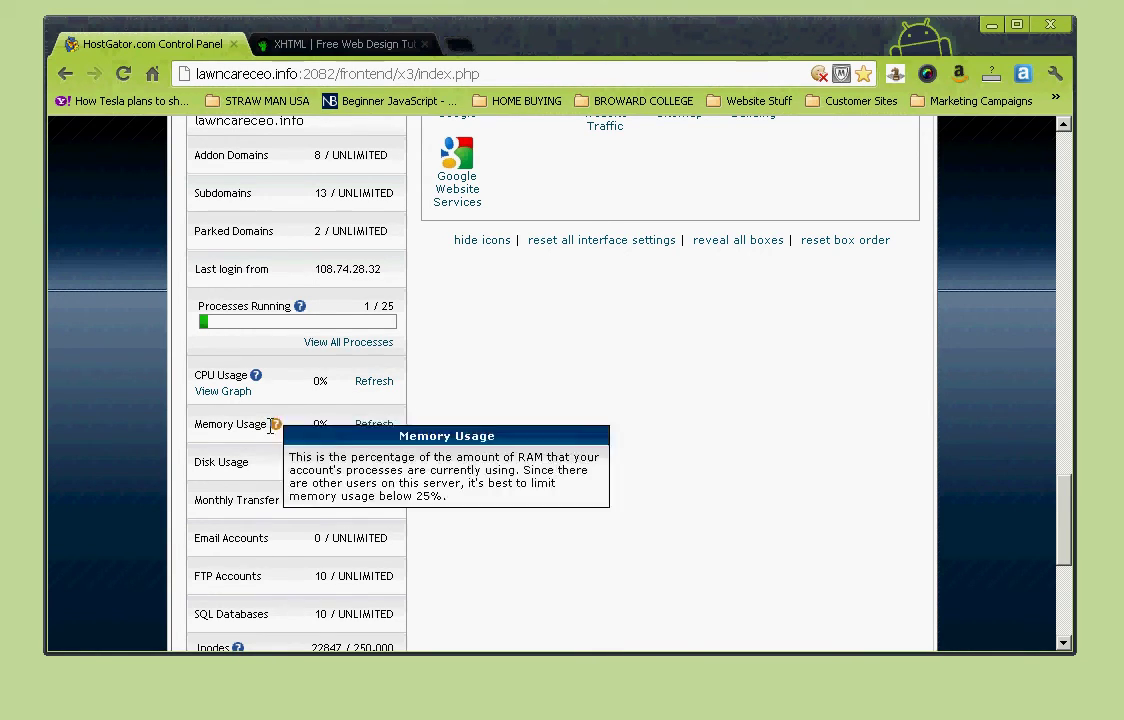
pyautogui.scroll(-1, 353, 487)
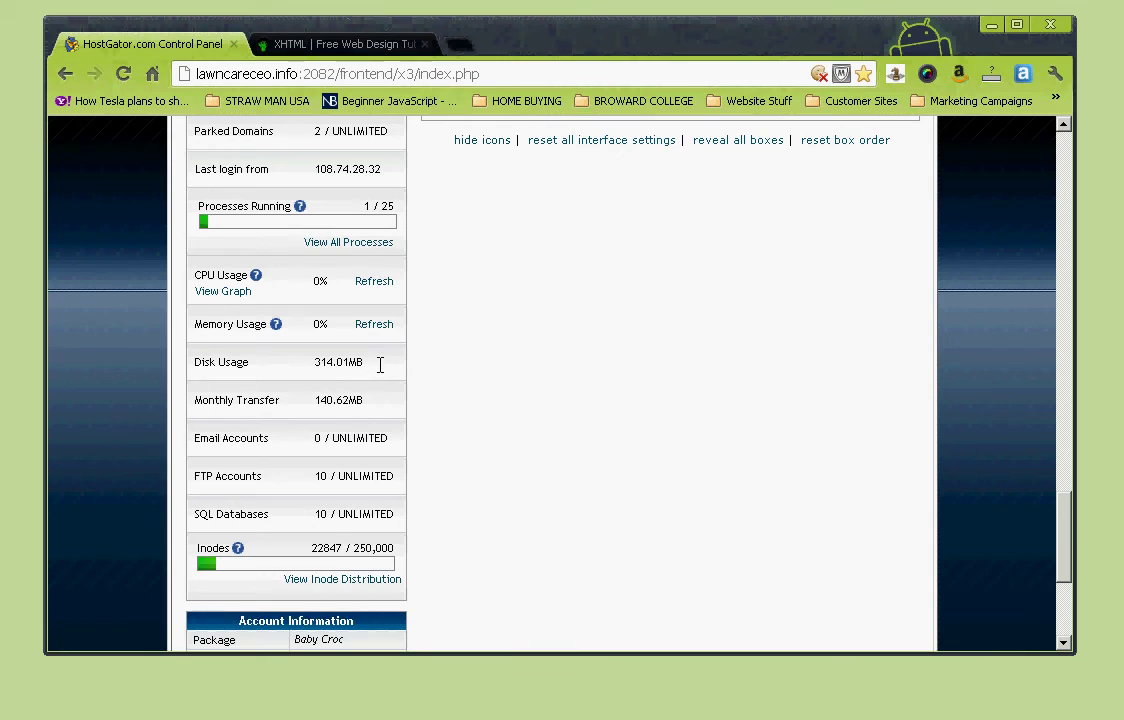
pyautogui.moveTo(374, 360); pyautogui.dragTo(313, 364)
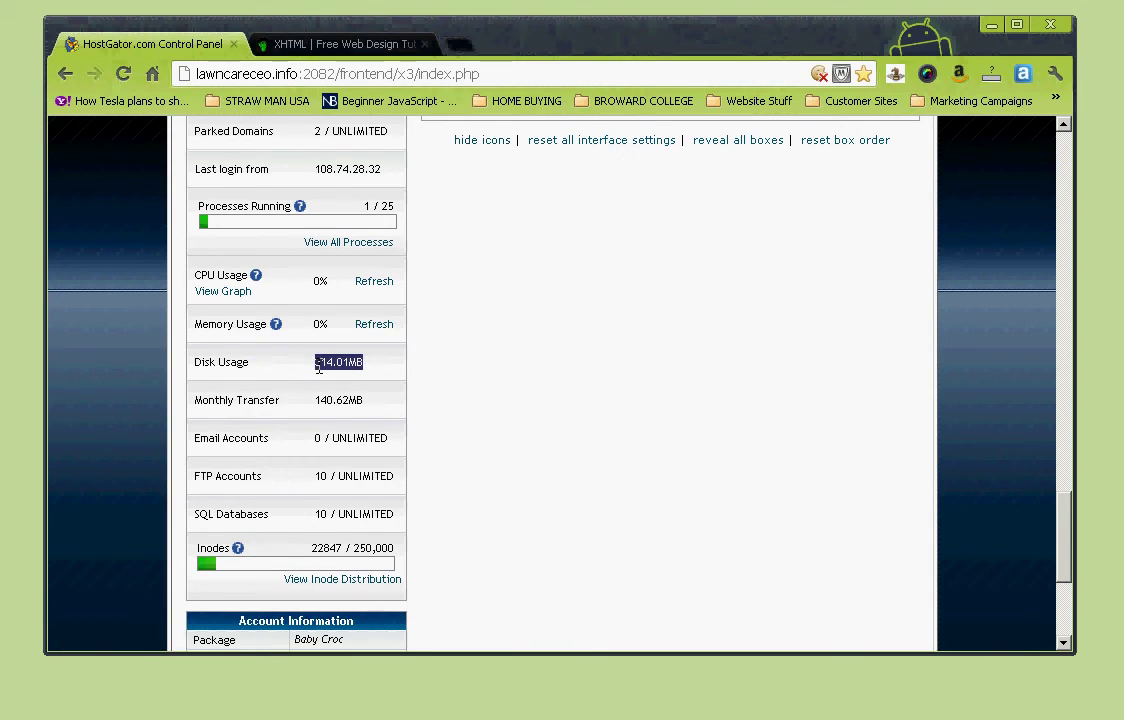
# - Open the "How much storage do you need" article on the Free Web Design Tutorials blog and read its storage space advice
pyautogui.click(346, 43)
pyautogui.scroll(5, 787, 254)
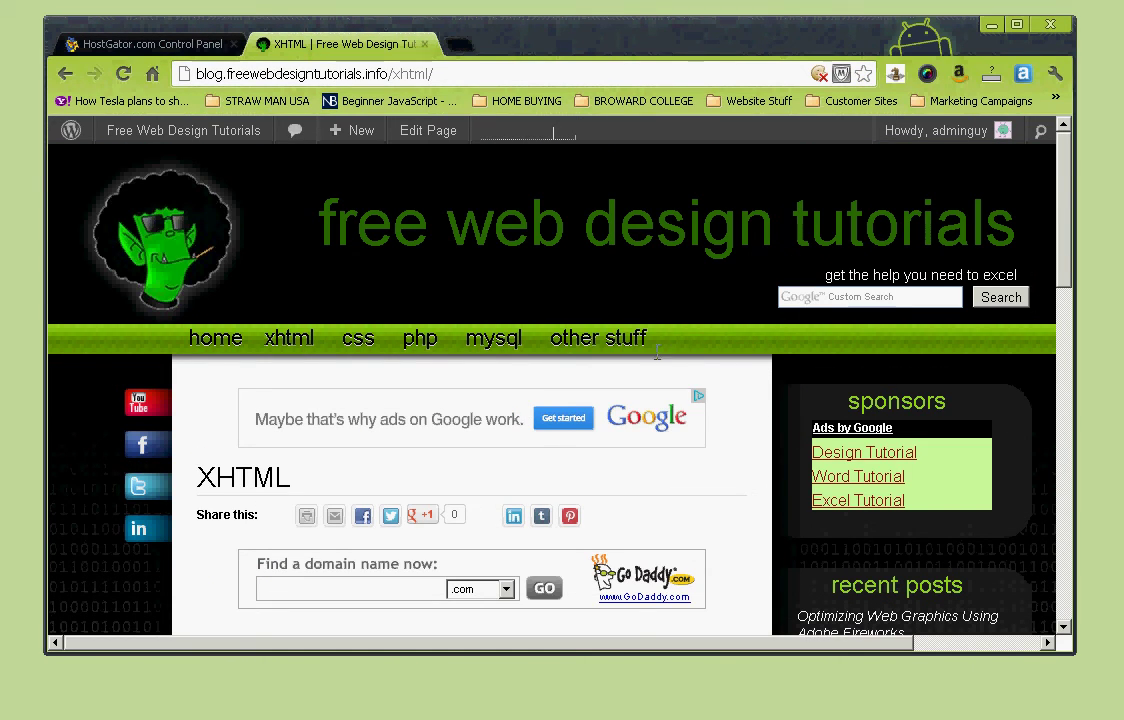
pyautogui.click(840, 375)
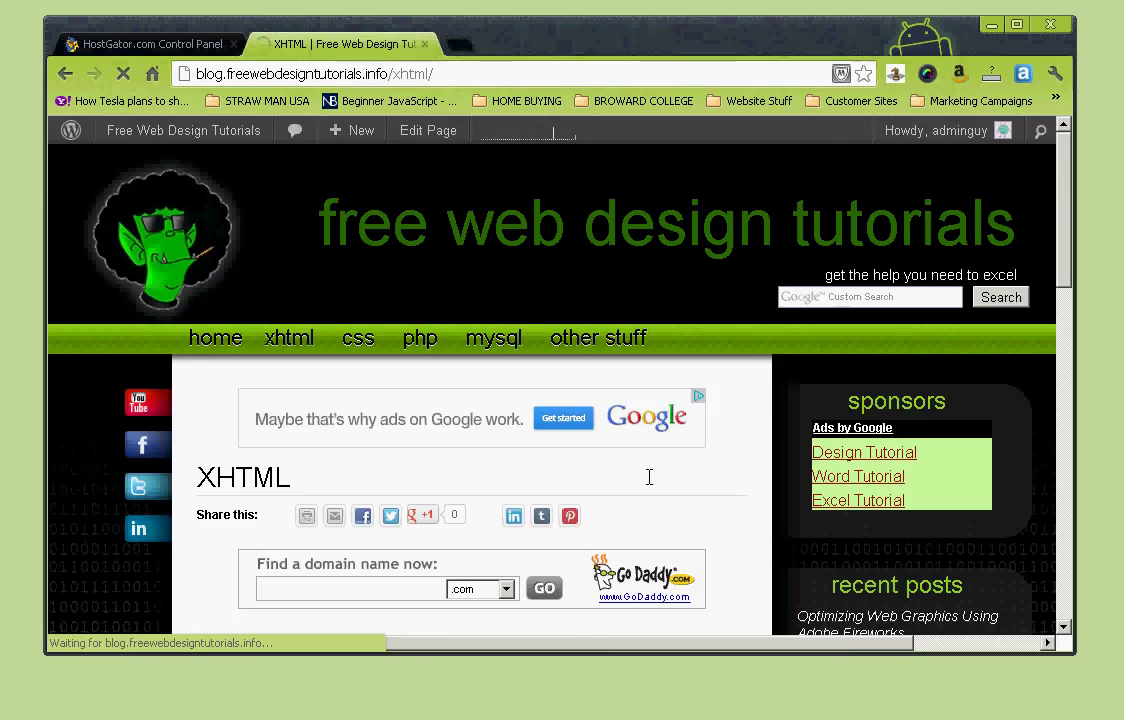
pyautogui.scroll(-2, 641, 487)
pyautogui.scroll(-2, 641, 487)
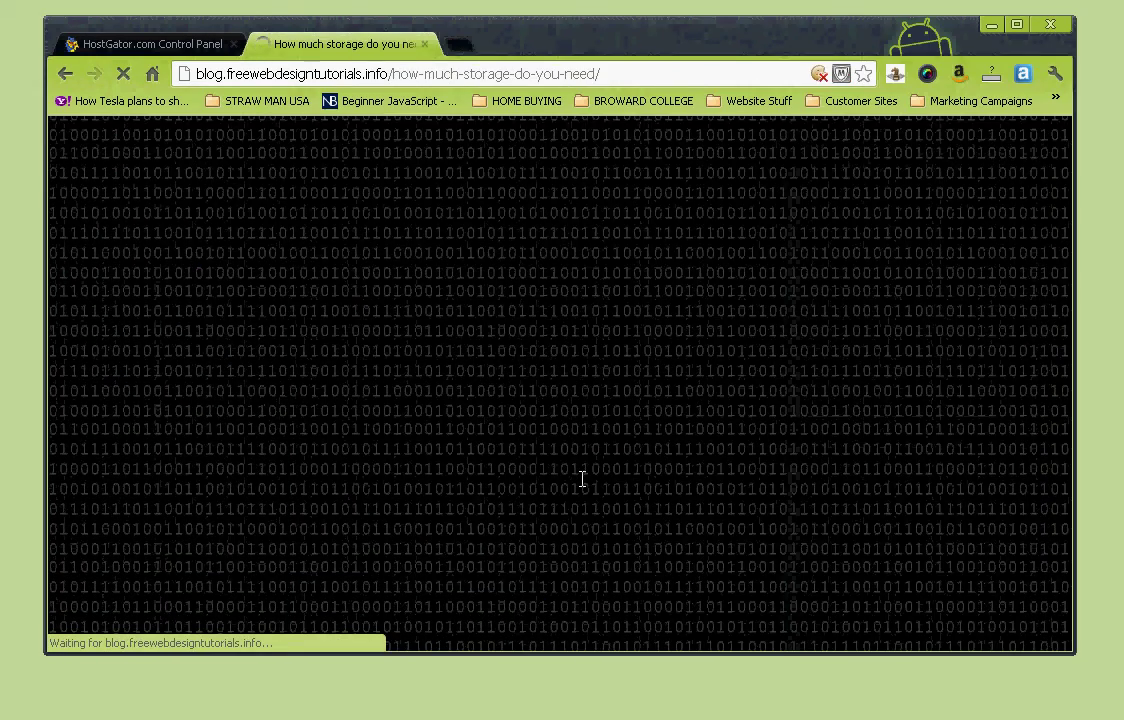
pyautogui.scroll(-8, 581, 482)
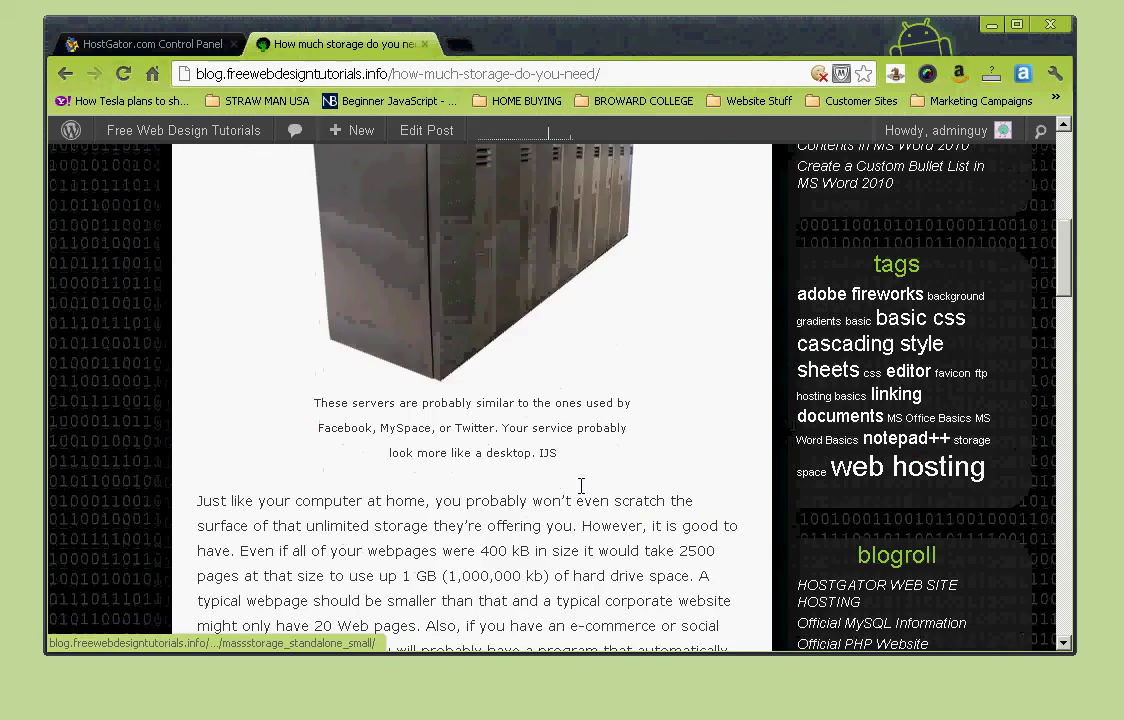
pyautogui.scroll(-2, 581, 484)
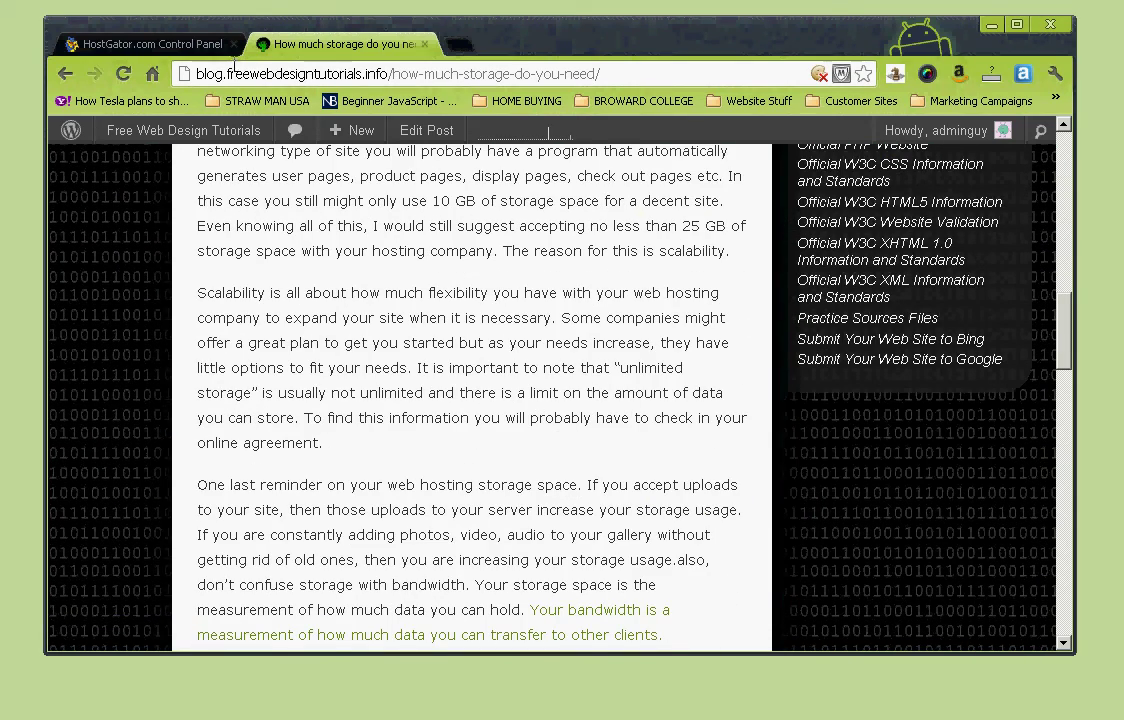
# - Return to the HostGator control panel and highlight the Disk Usage and Monthly Transfer entries in the Statistics section
pyautogui.click(150, 44)
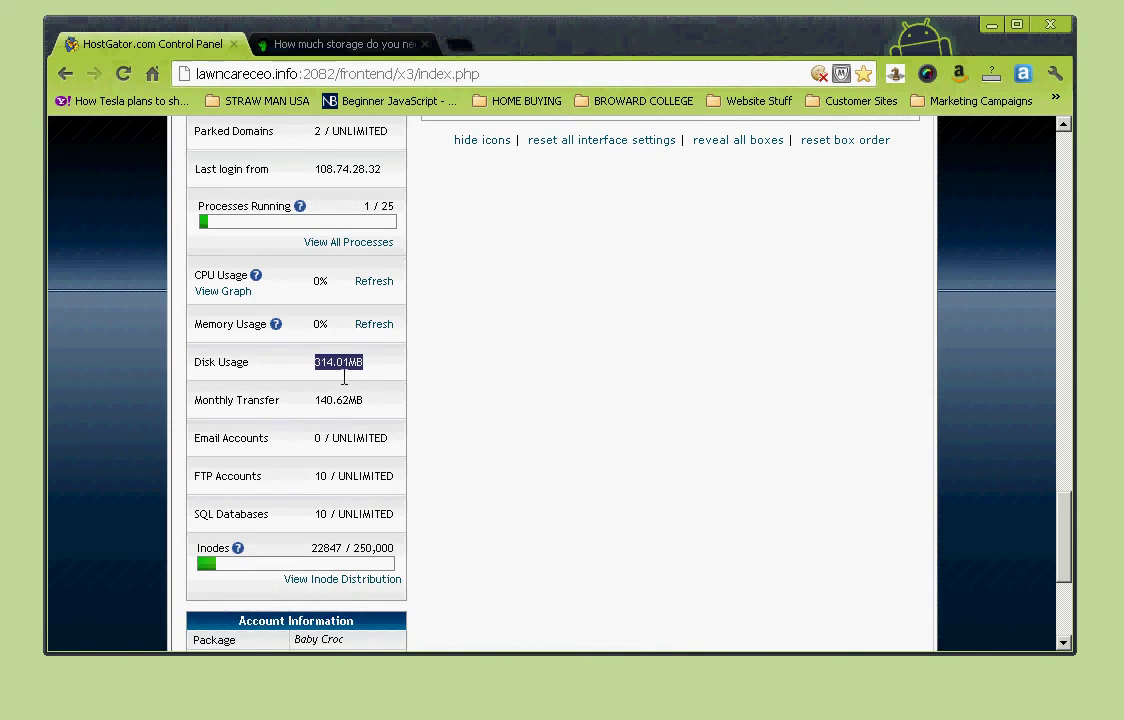
pyautogui.click(375, 363)
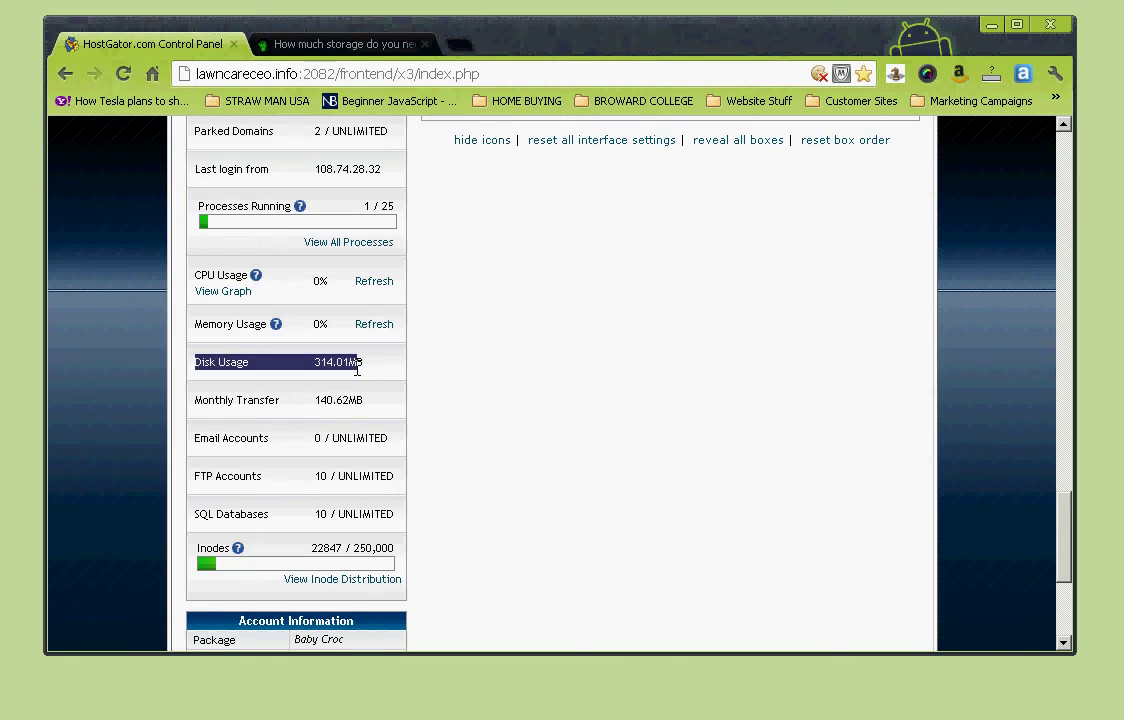
pyautogui.moveTo(371, 398); pyautogui.dragTo(282, 398)
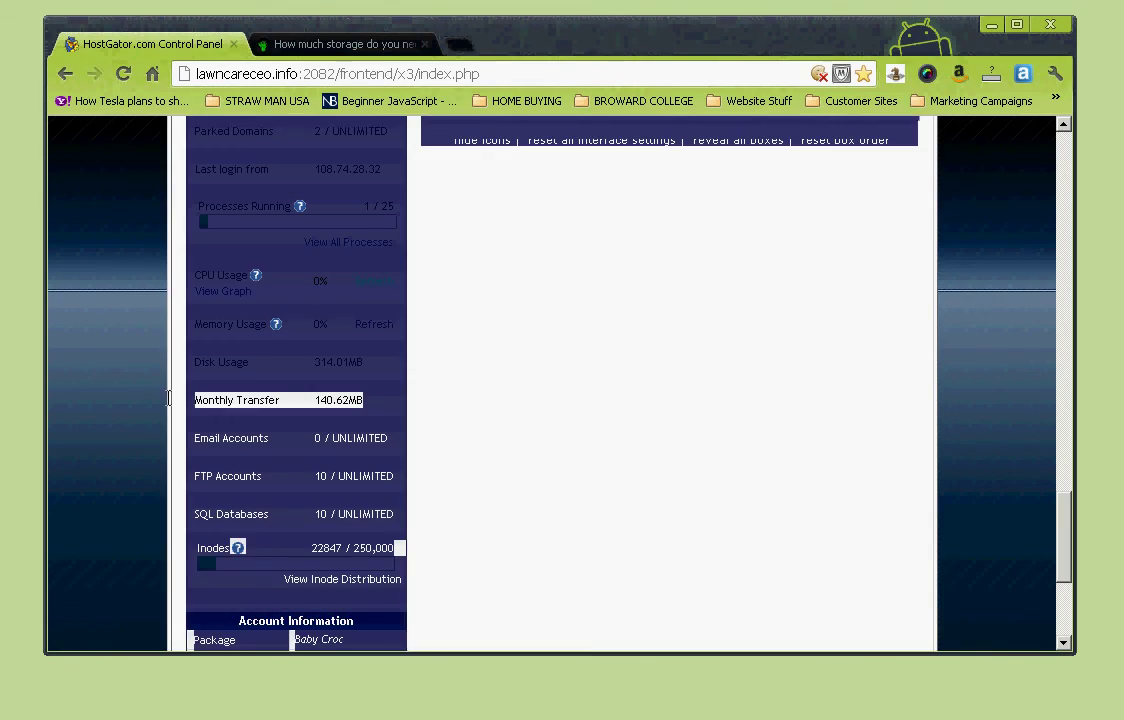
pyautogui.moveTo(282, 398); pyautogui.dragTo(192, 398)
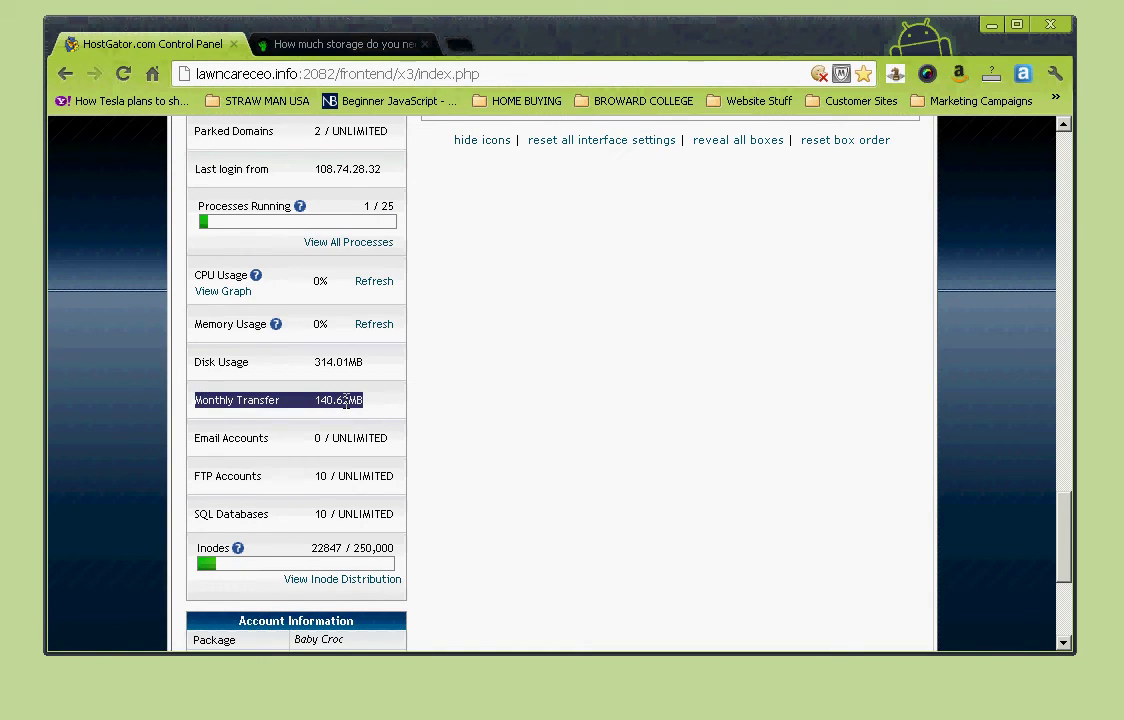
pyautogui.click(383, 407)
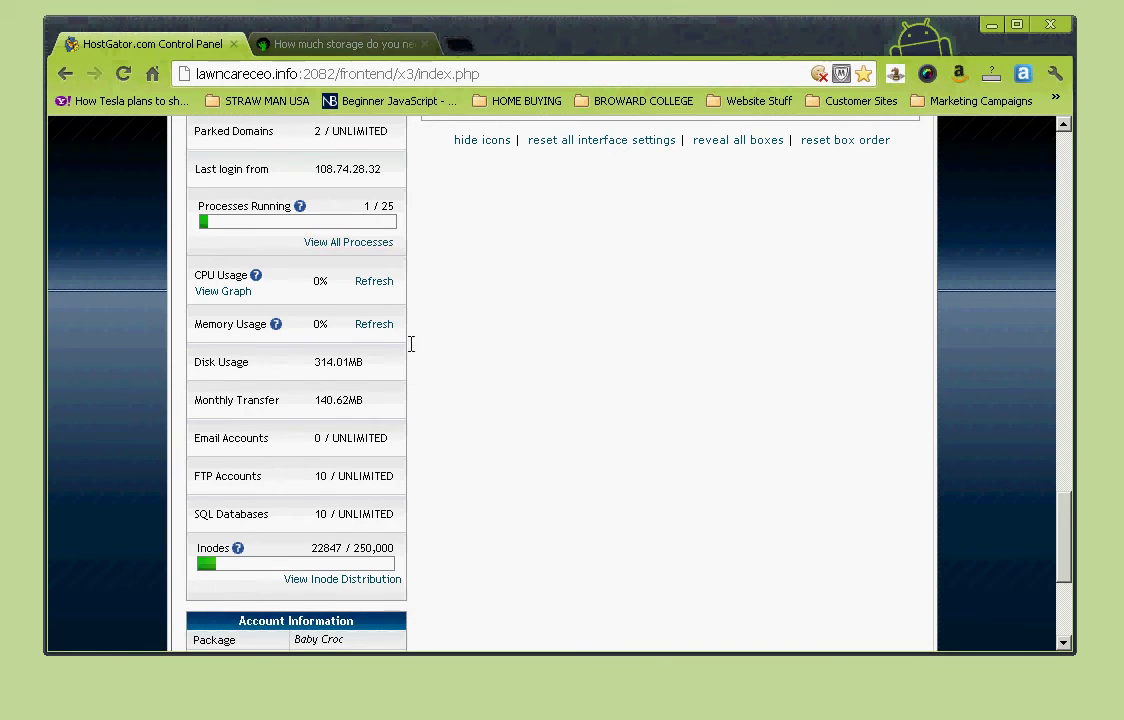
pyautogui.doubleClick(333, 402)
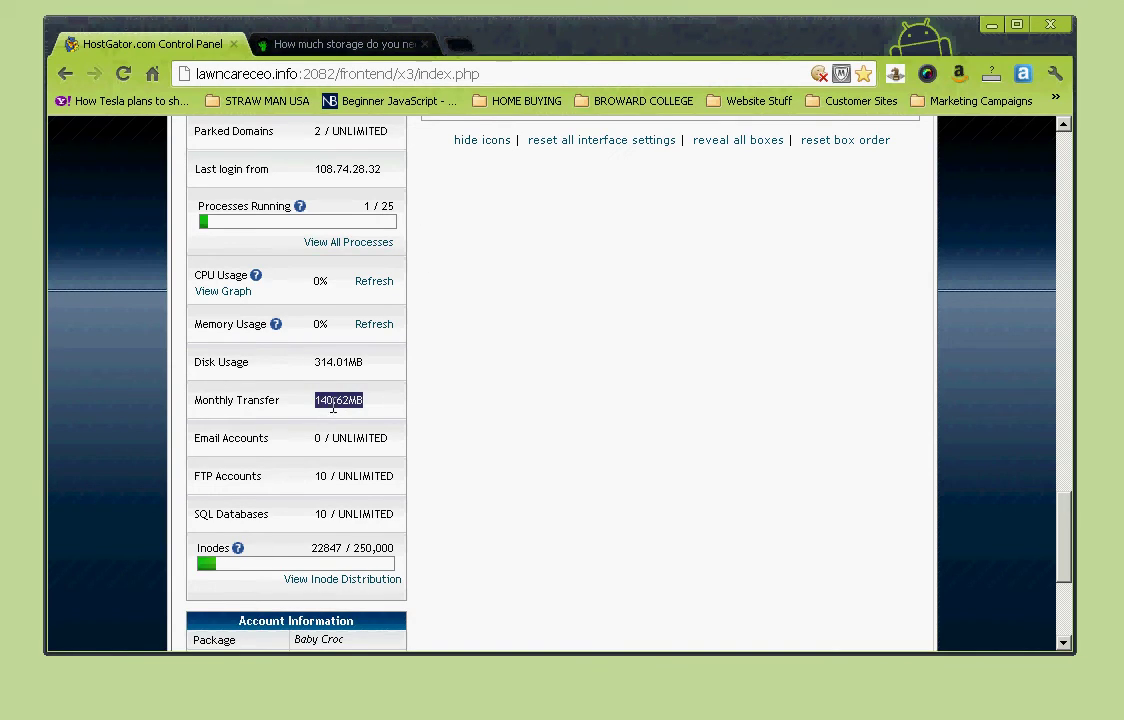
pyautogui.click(389, 406)
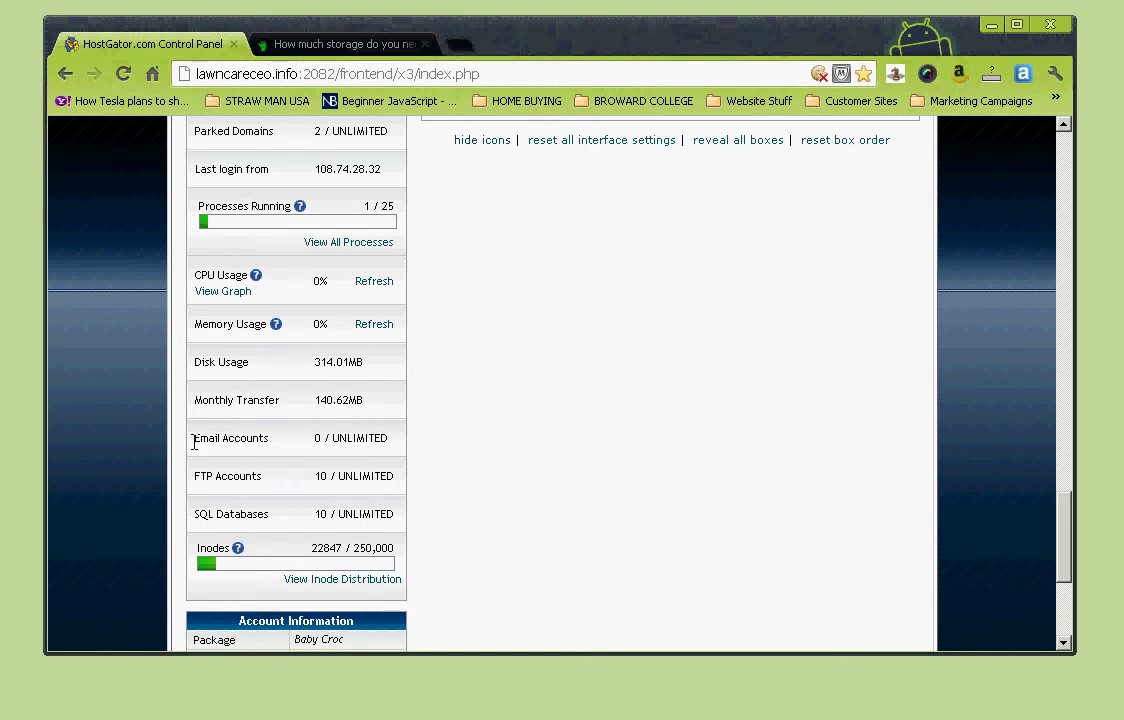
# - Highlight and review the email account and FTP account allowances in the Statistics section
pyautogui.moveTo(194, 438); pyautogui.dragTo(392, 437)
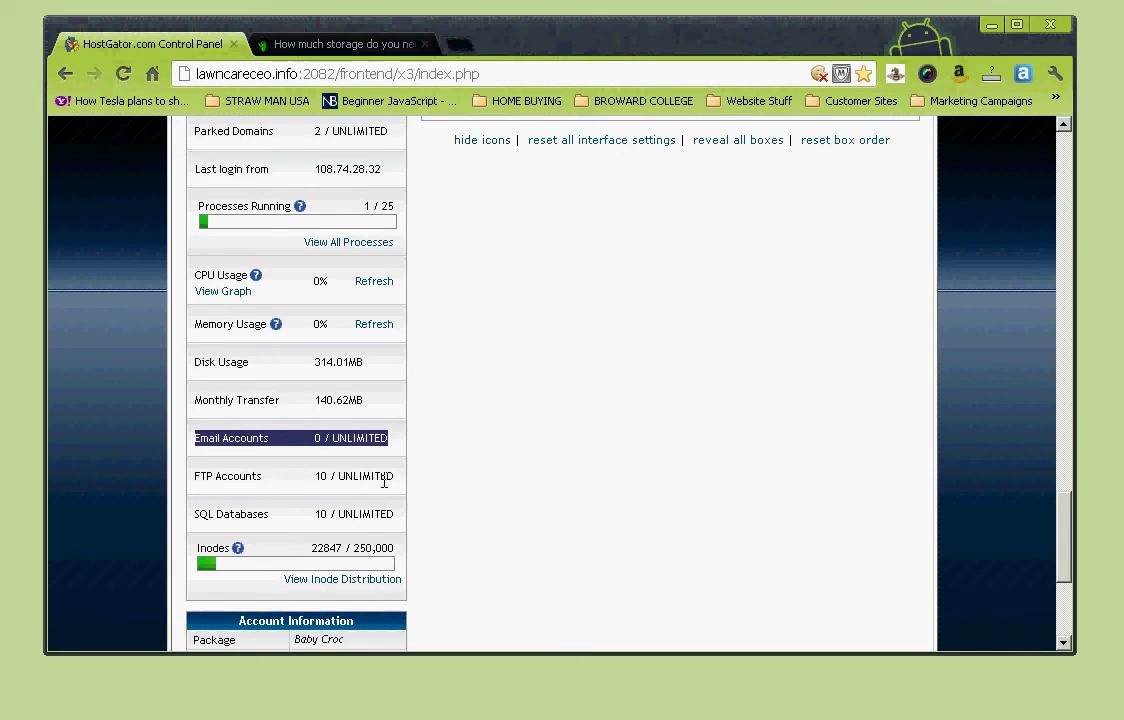
pyautogui.click(392, 450)
pyautogui.moveTo(405, 474); pyautogui.dragTo(199, 482)
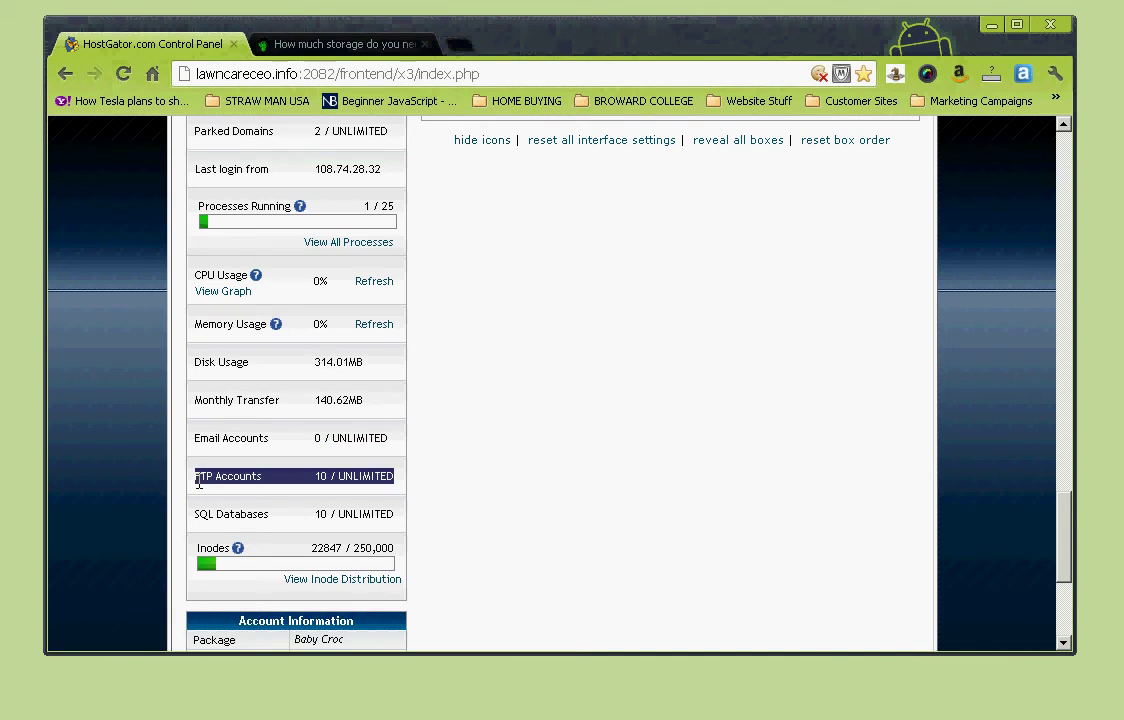
pyautogui.click(396, 478)
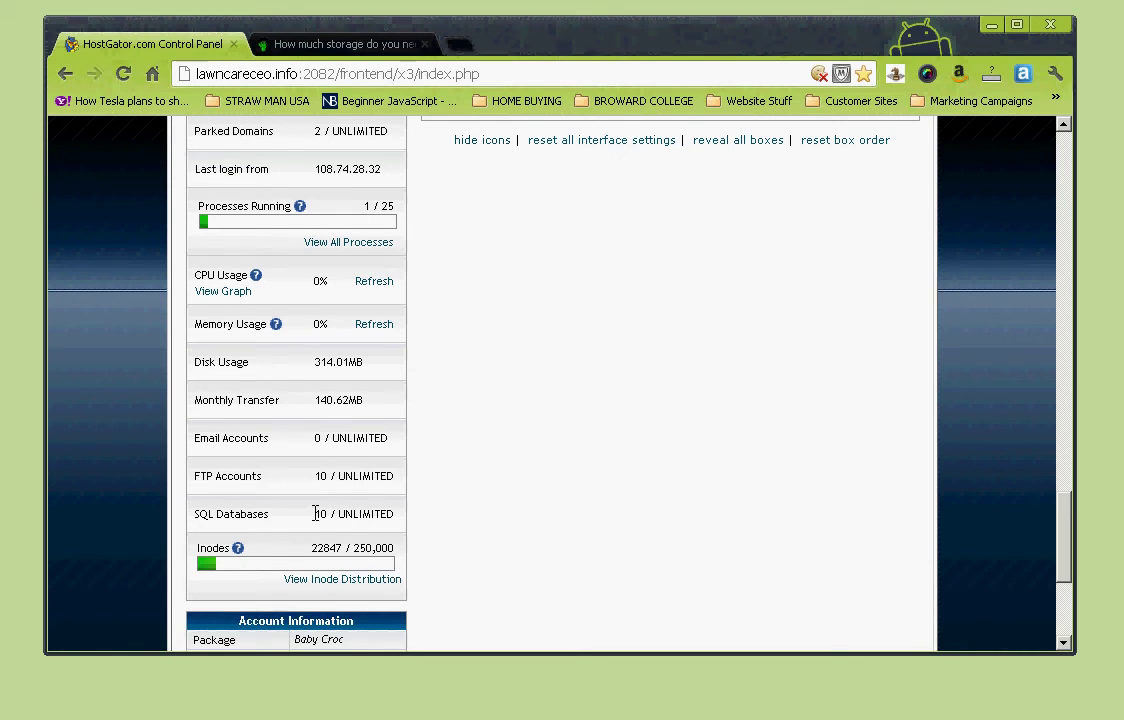
# - Highlight the SQL database allowance and read the help note for Inodes in the Statistics section
pyautogui.moveTo(313, 514); pyautogui.dragTo(398, 513)
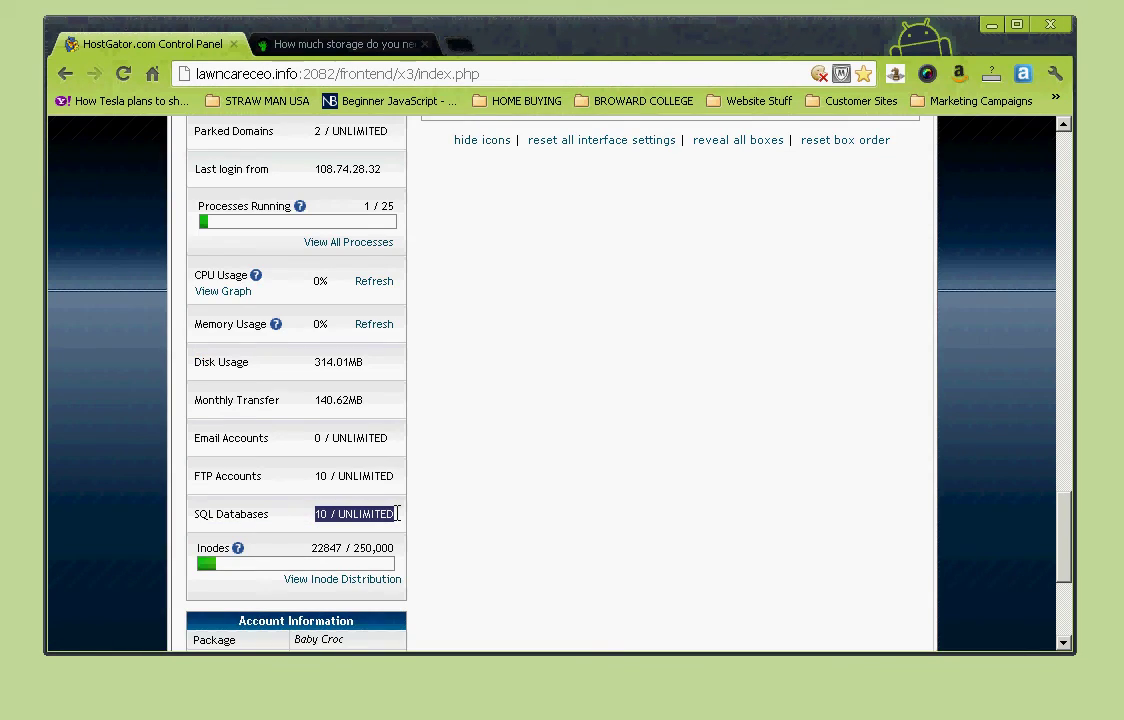
pyautogui.click(289, 506)
pyautogui.scroll(-1, 289, 505)
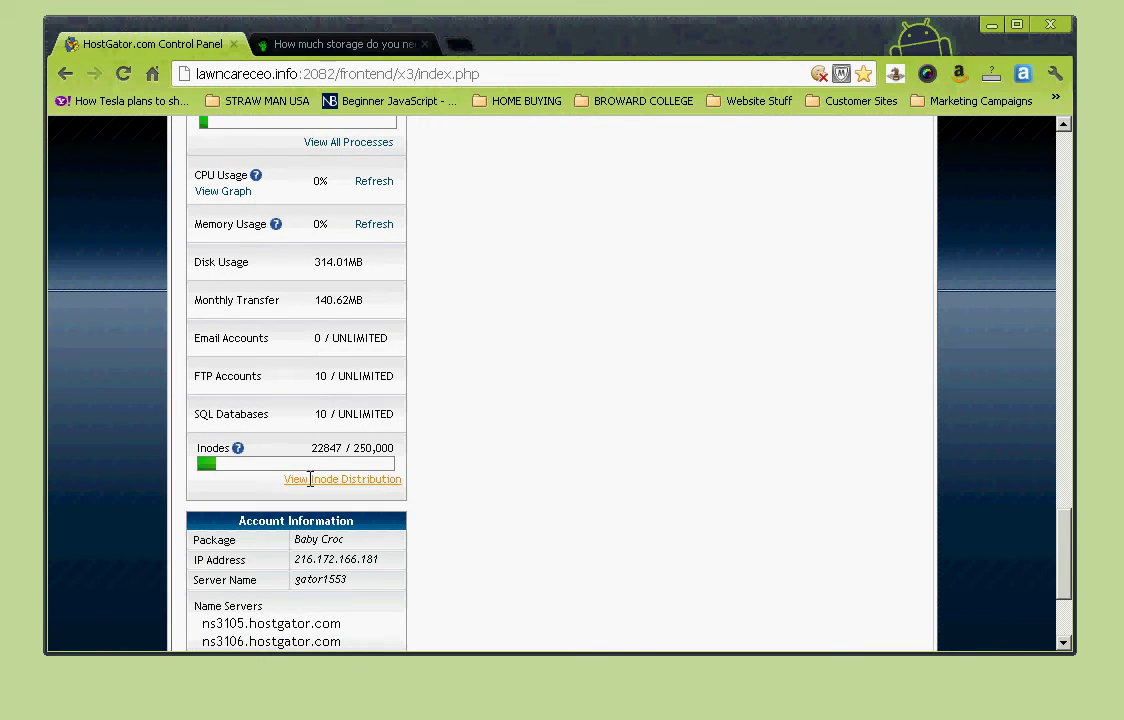
pyautogui.moveTo(237, 449)
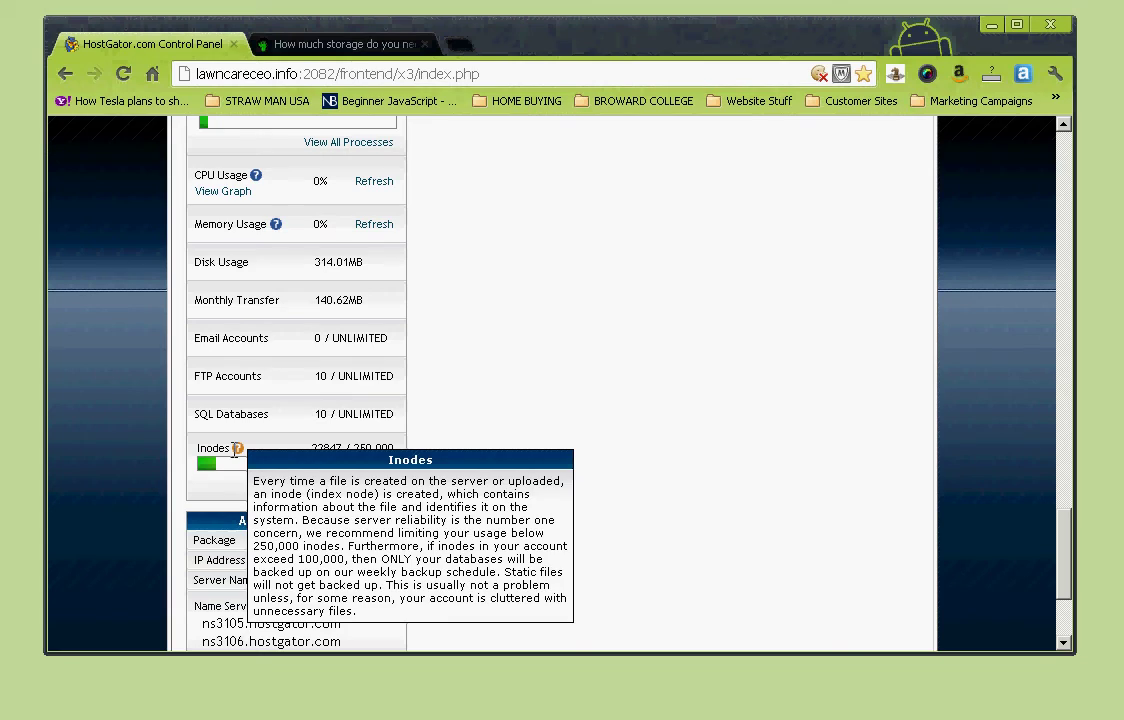
# - Find the Account Information section below Statistics and highlight the hosting package name
pyautogui.scroll(-2, 330, 418)
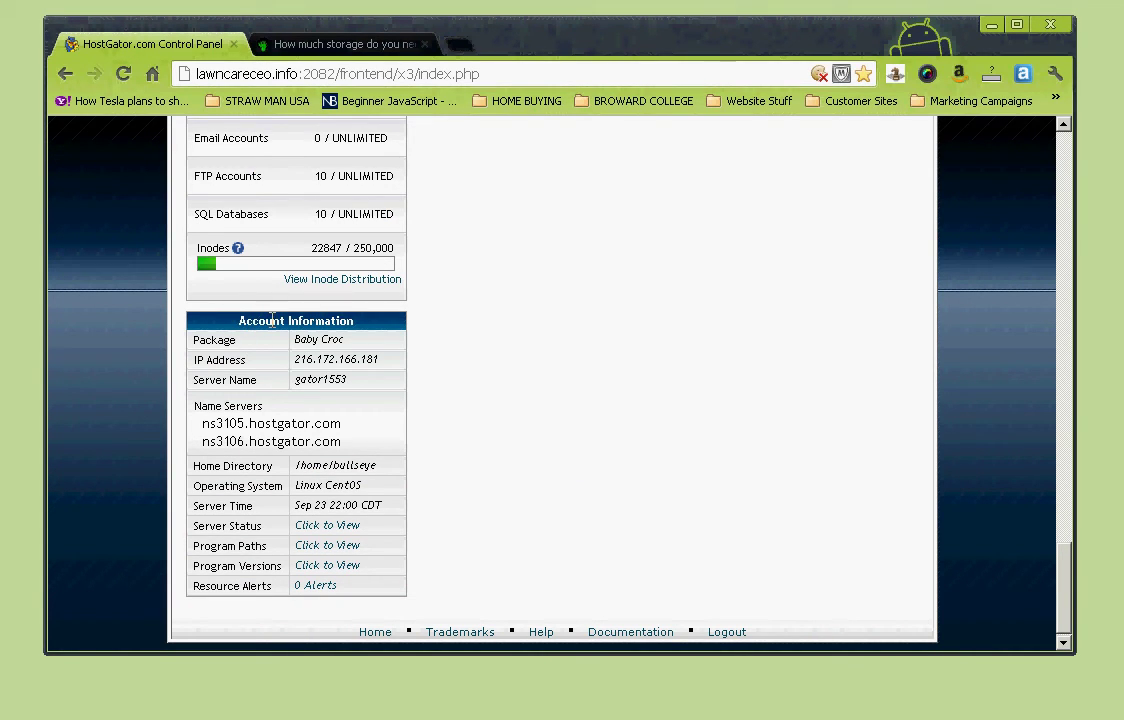
pyautogui.scroll(2, 592, 457)
pyautogui.scroll(-1, 537, 522)
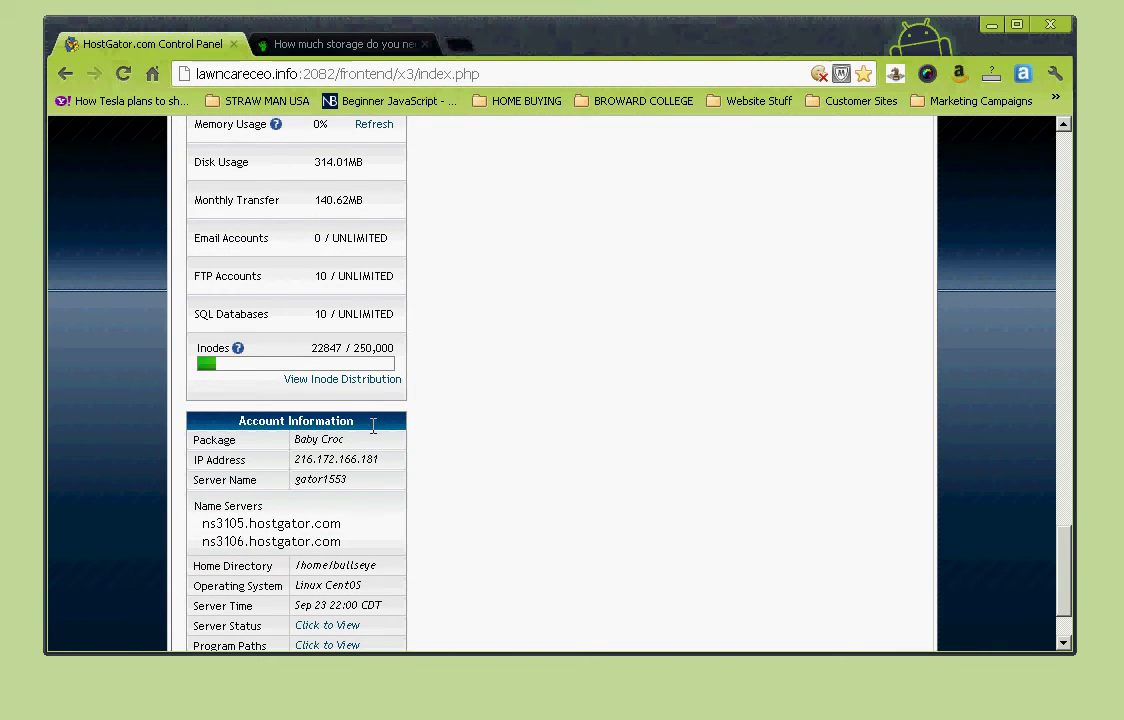
pyautogui.moveTo(346, 440); pyautogui.dragTo(294, 439)
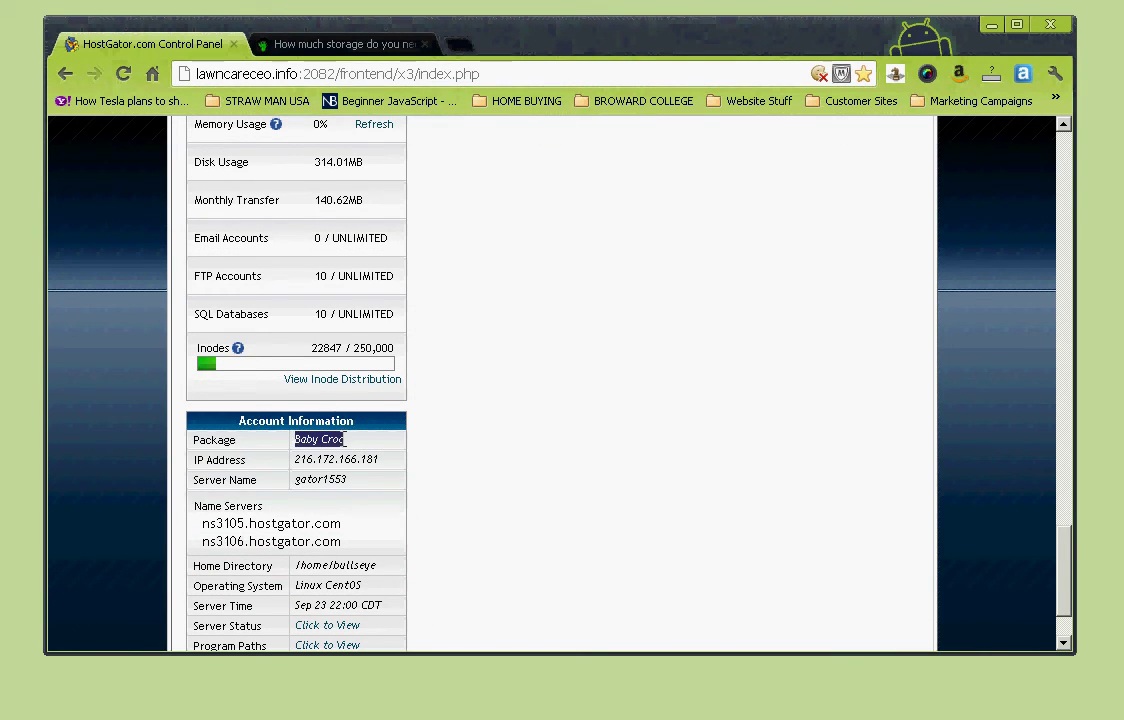
pyautogui.click(358, 445)
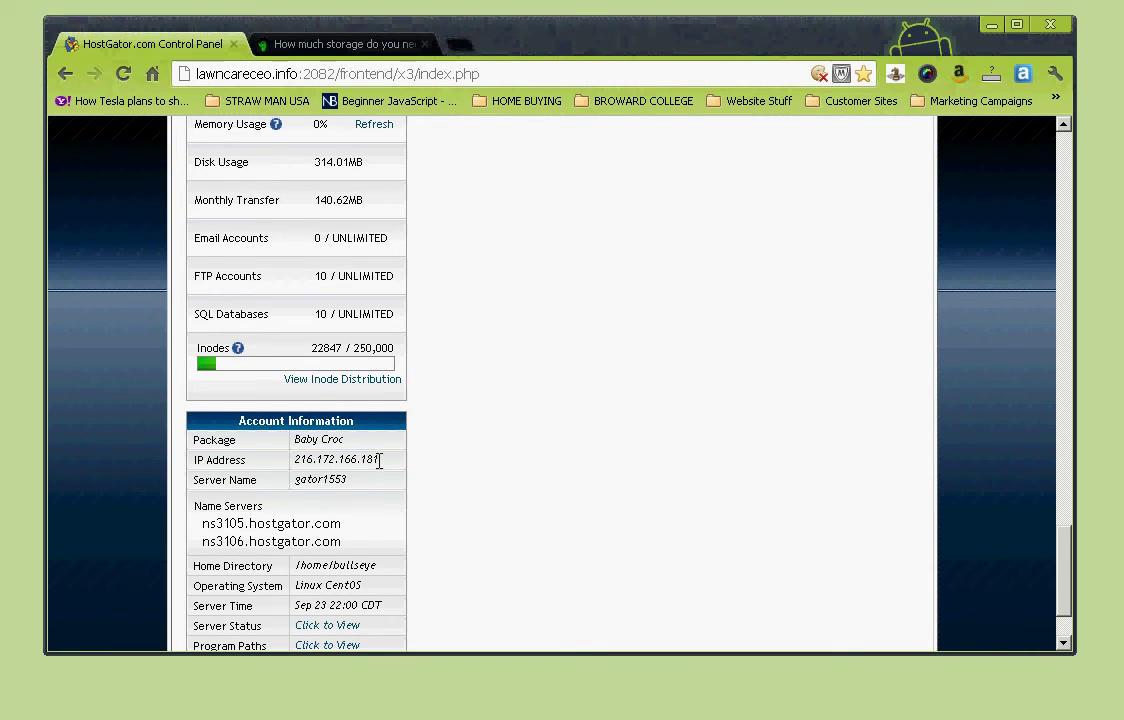
# - Copy the IP address from Account Information and load it in the browser tab showing the blog article
pyautogui.moveTo(380, 460); pyautogui.dragTo(293, 461)
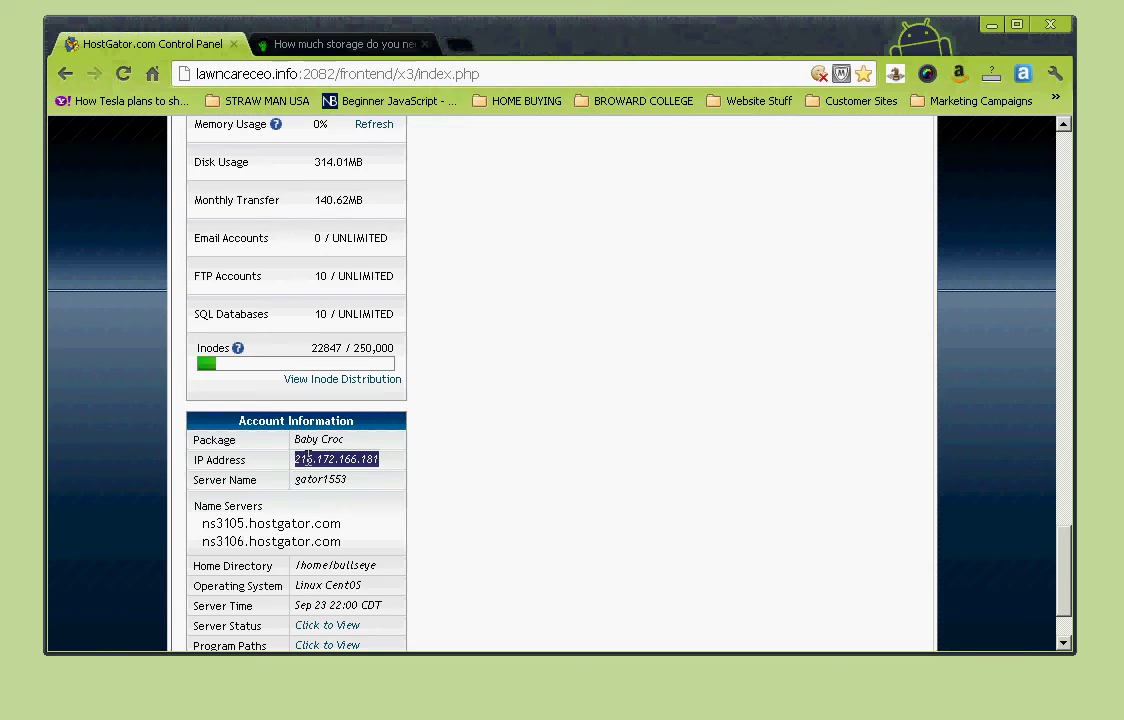
pyautogui.rightClick(370, 462)
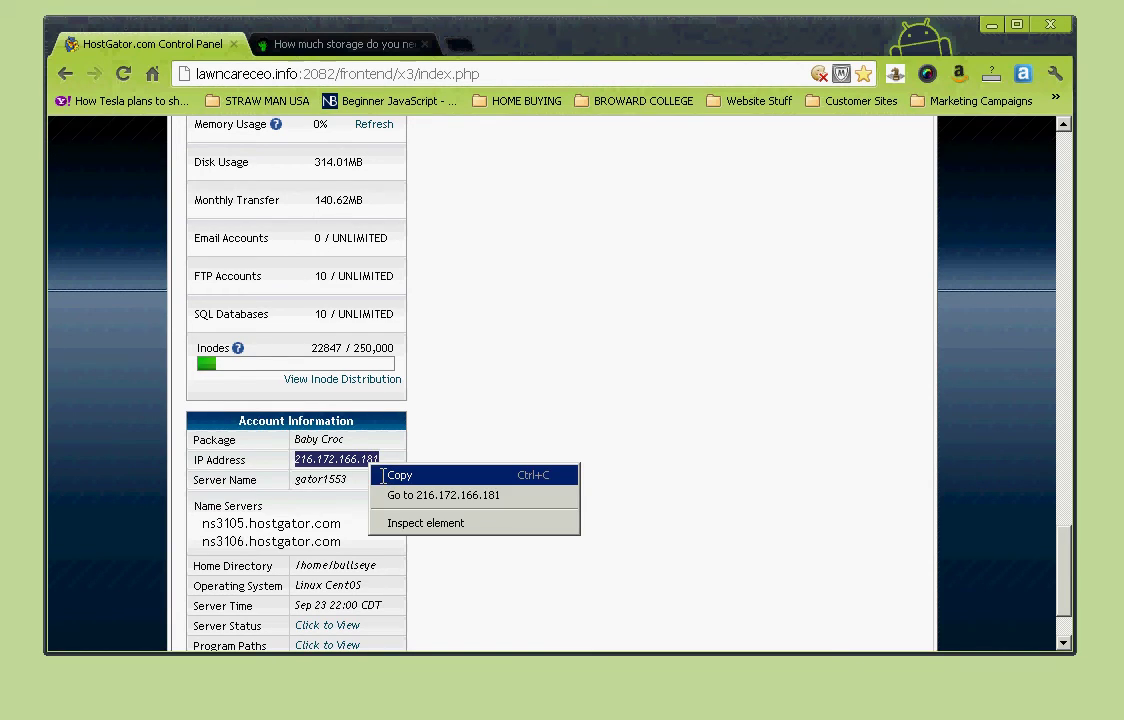
pyautogui.click(400, 469)
pyautogui.click(302, 42)
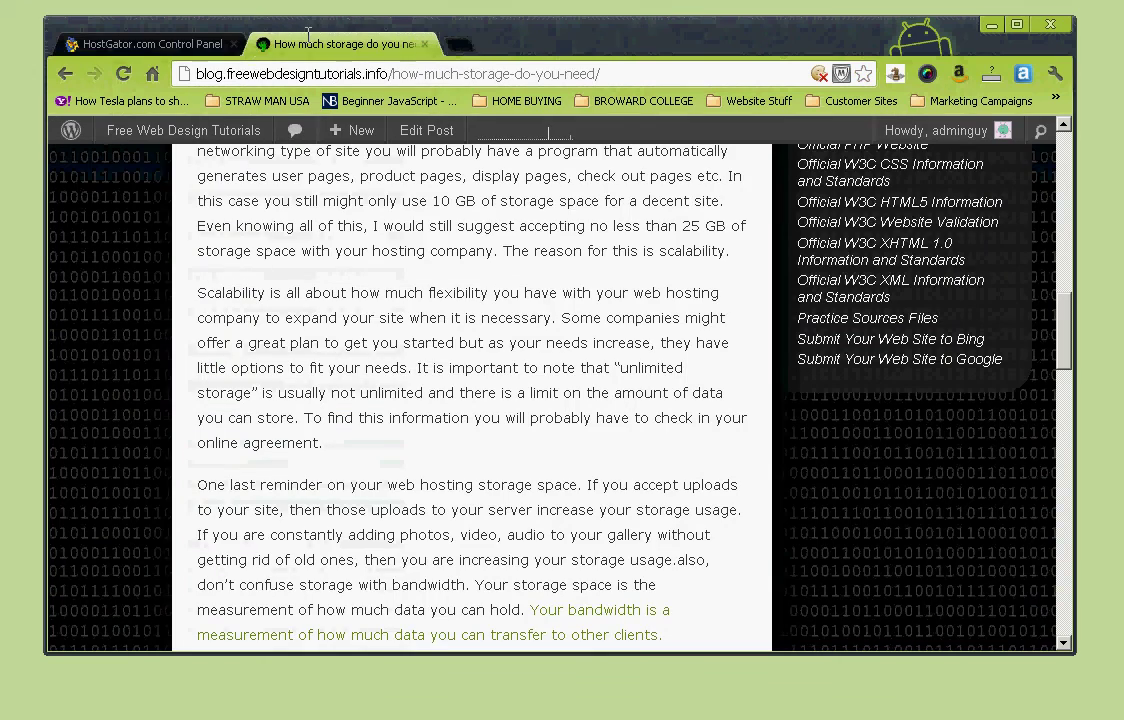
pyautogui.click(656, 72)
pyautogui.rightClick(656, 72)
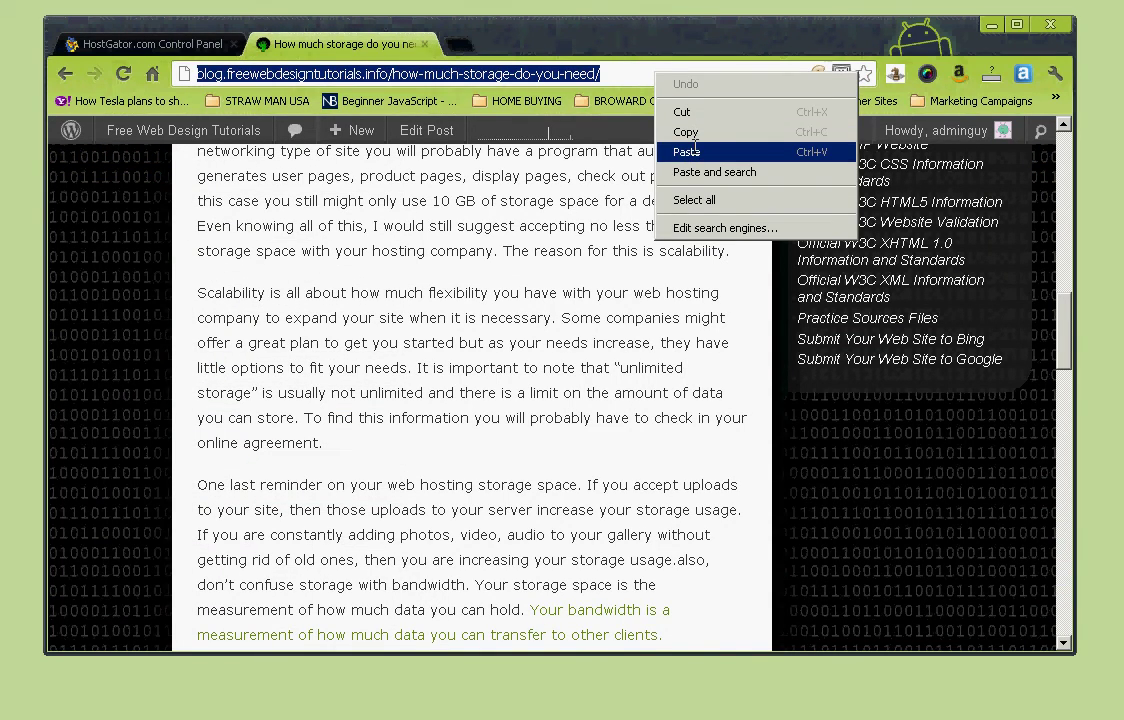
pyautogui.click(687, 151)
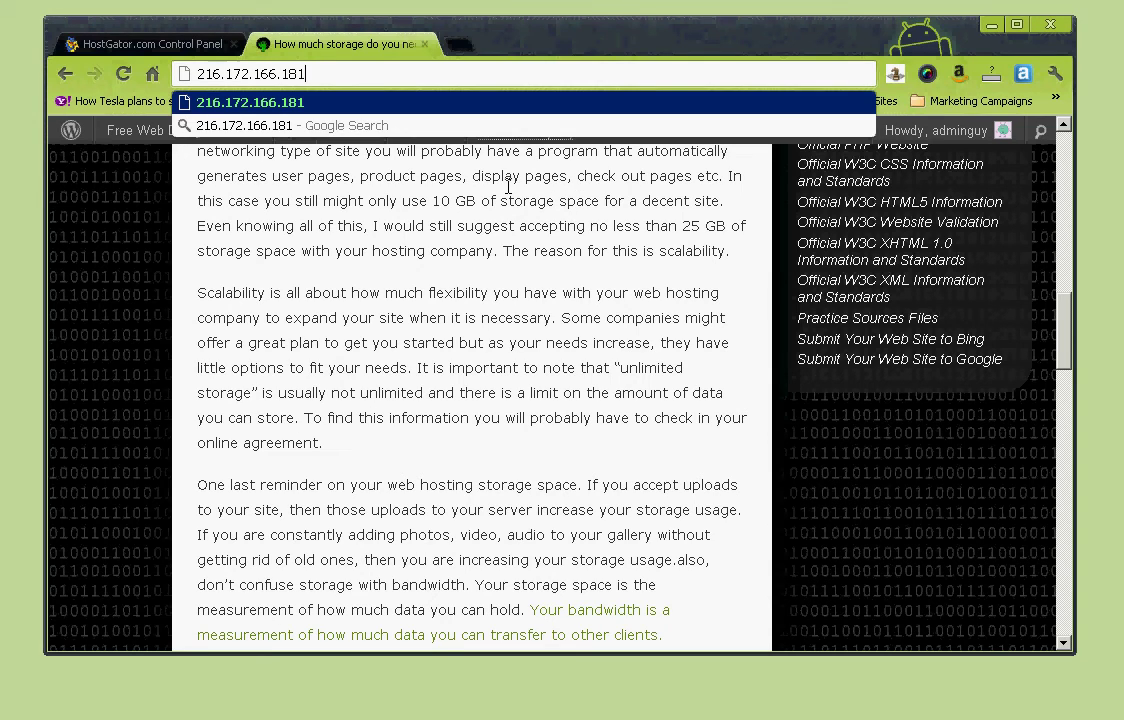
pyautogui.press('Return')
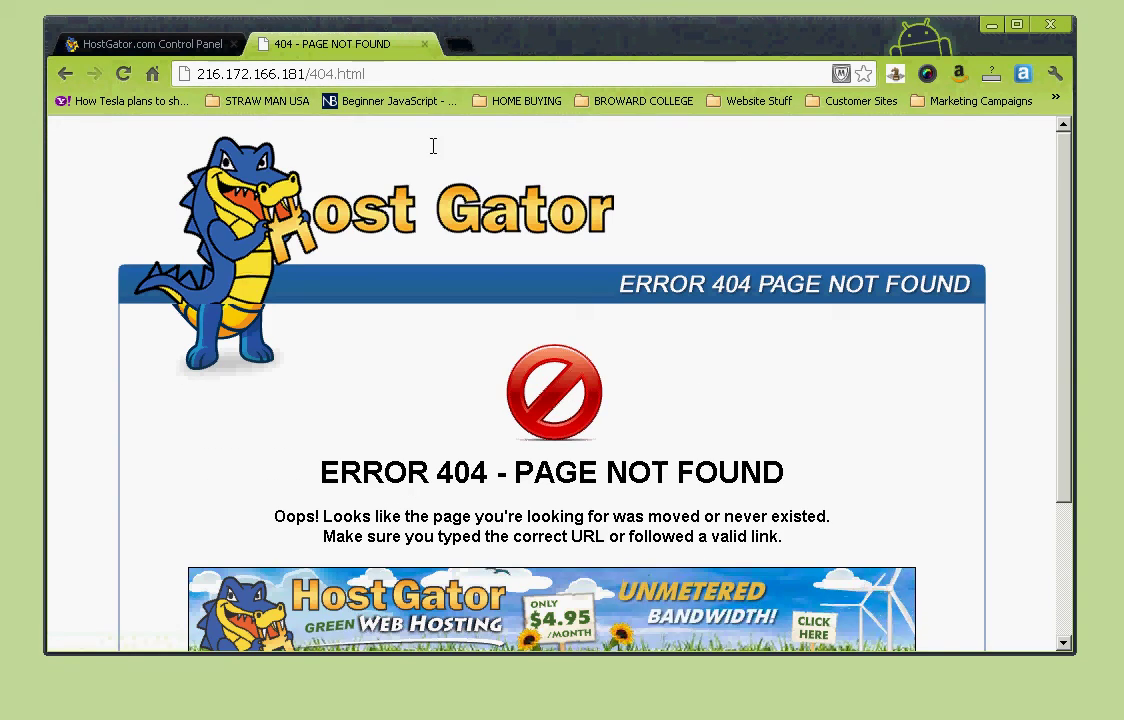
# - Try to load the IP address again without the 404.html ending, and clear the address
pyautogui.moveTo(392, 82); pyautogui.dragTo(310, 74)
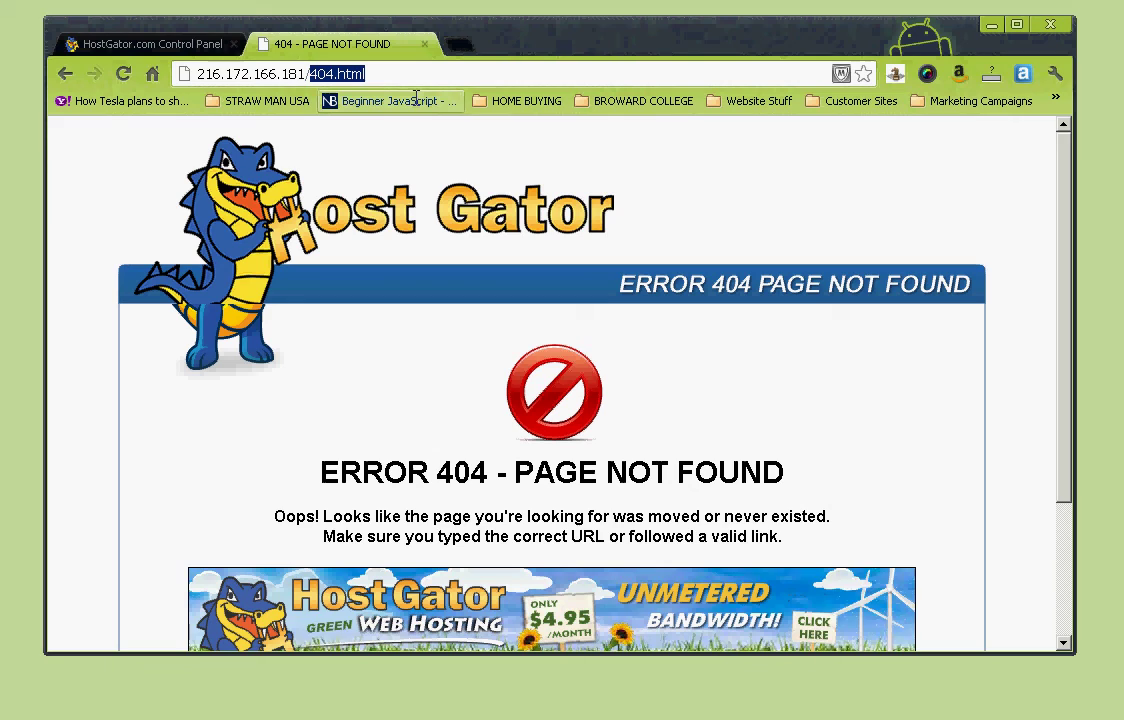
pyautogui.press('BackSpace')
pyautogui.press('Return')
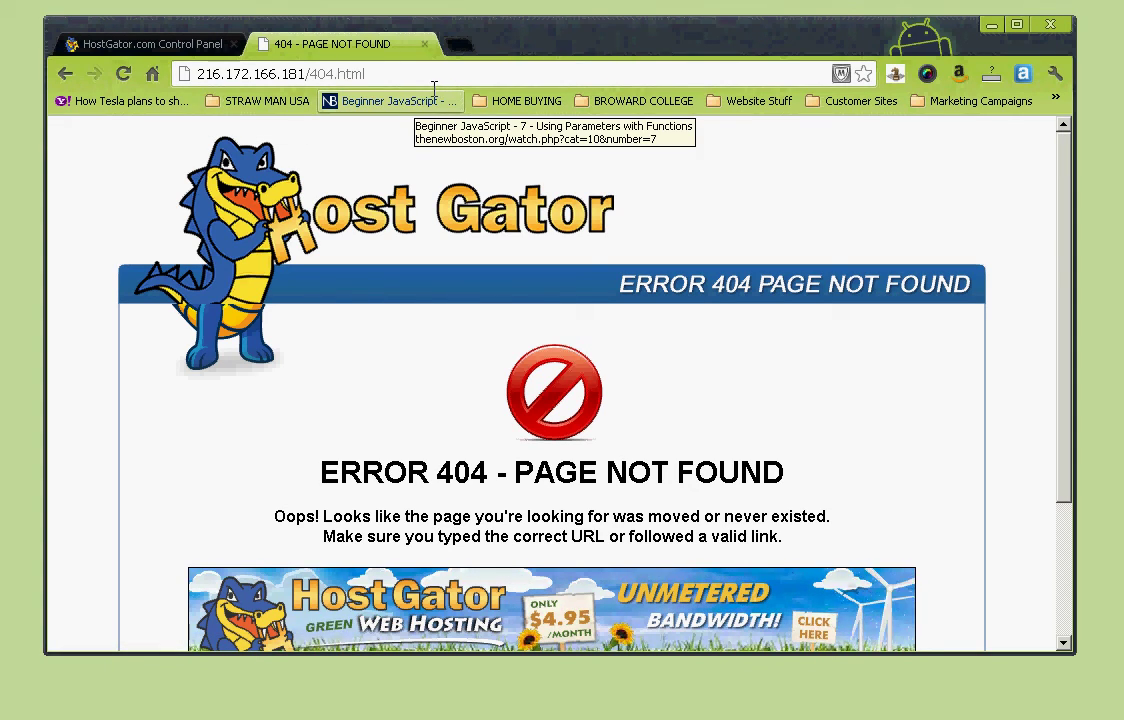
pyautogui.click(406, 73)
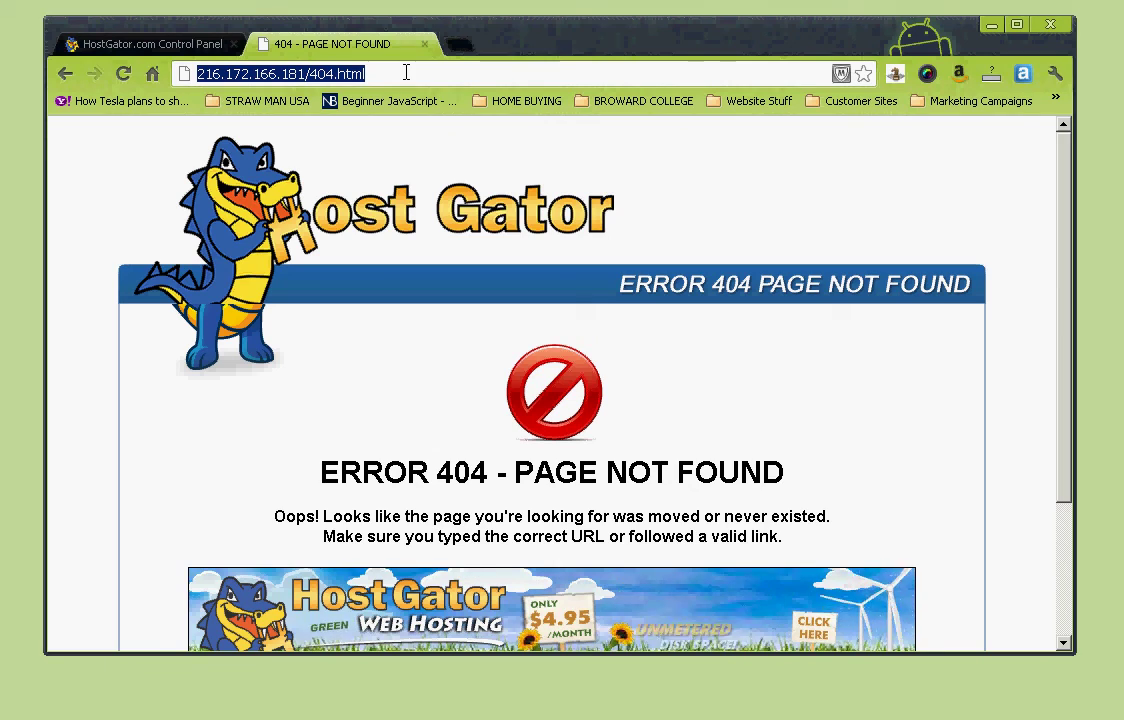
pyautogui.press('BackSpace')
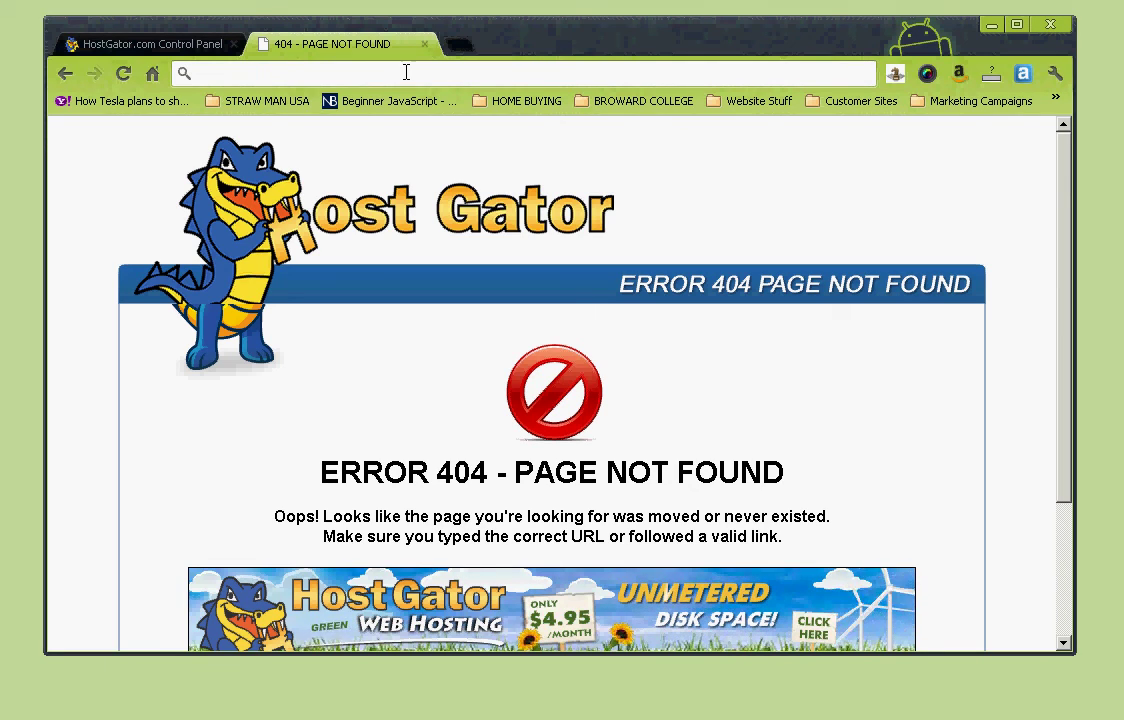
# - Return to the HostGator control panel and highlight the IP address in the Account Information section
pyautogui.click(150, 44)
pyautogui.scroll(-2, 502, 413)
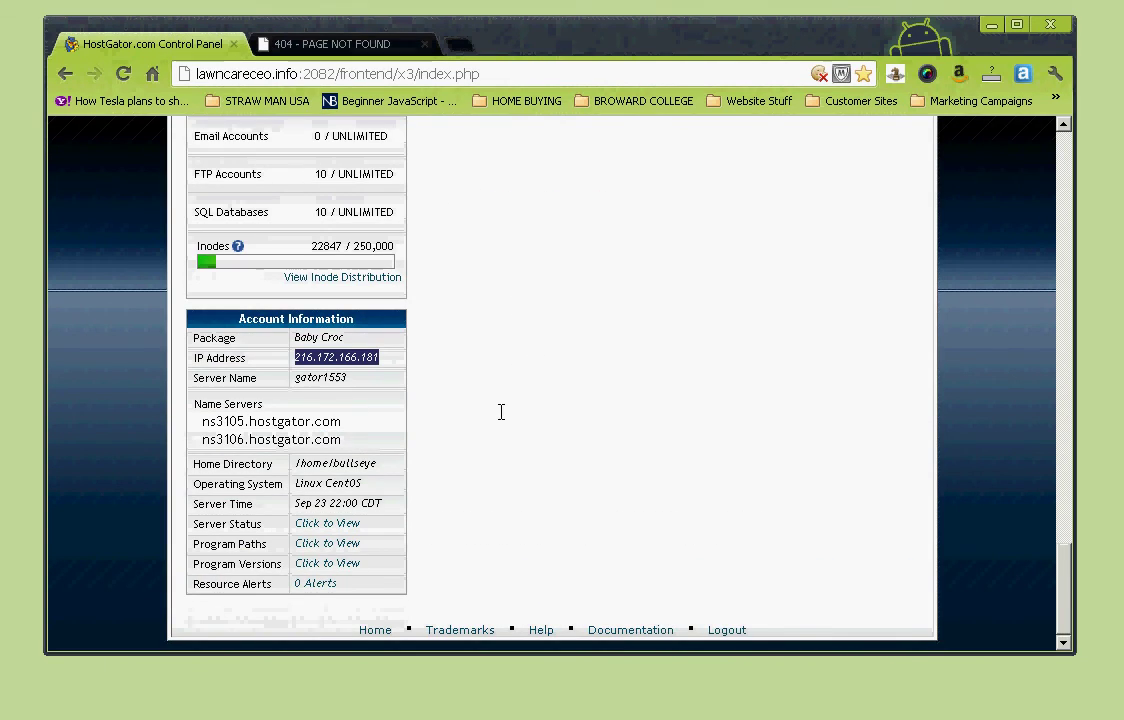
pyautogui.click(389, 358)
pyautogui.doubleClick(389, 358)
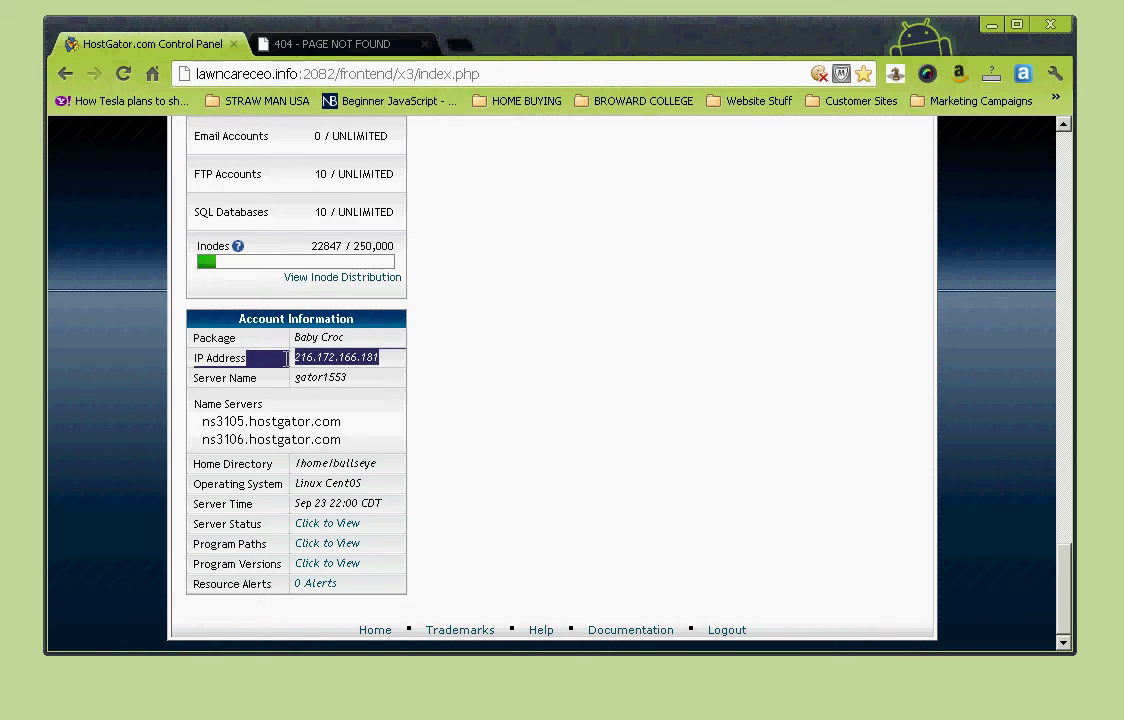
pyautogui.click(394, 359)
pyautogui.moveTo(382, 360); pyautogui.dragTo(291, 358)
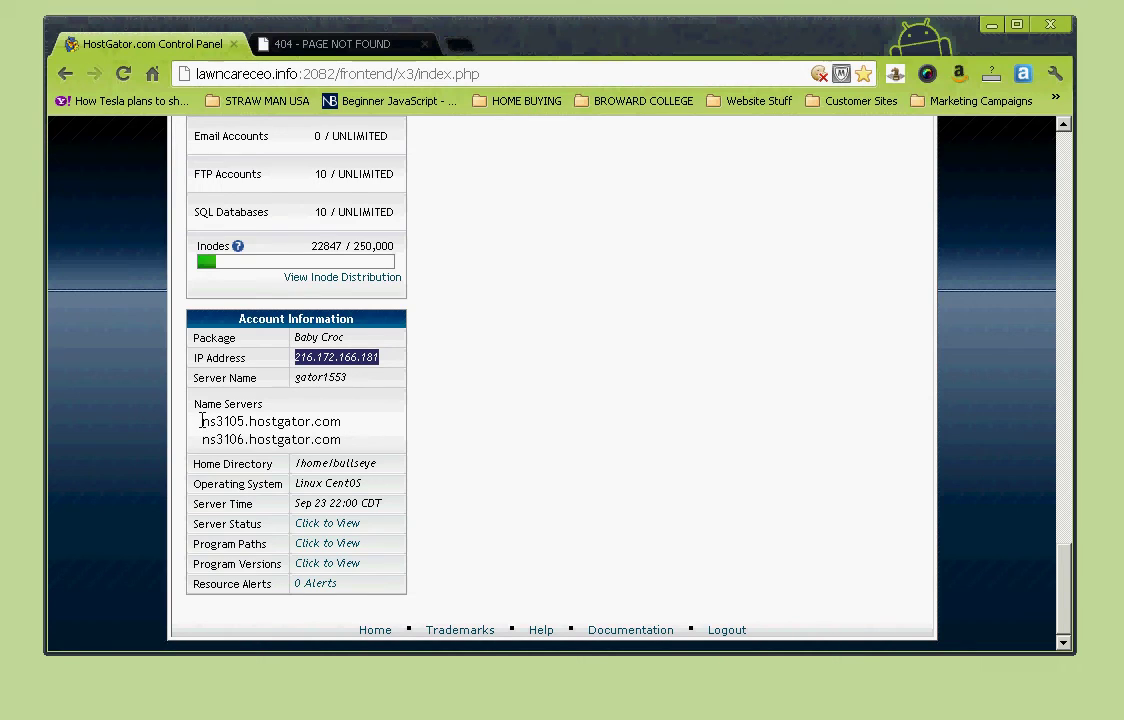
# - Highlight the two name servers in the Account Information section and close the 404 page's browser tab
pyautogui.moveTo(201, 421); pyautogui.dragTo(352, 432)
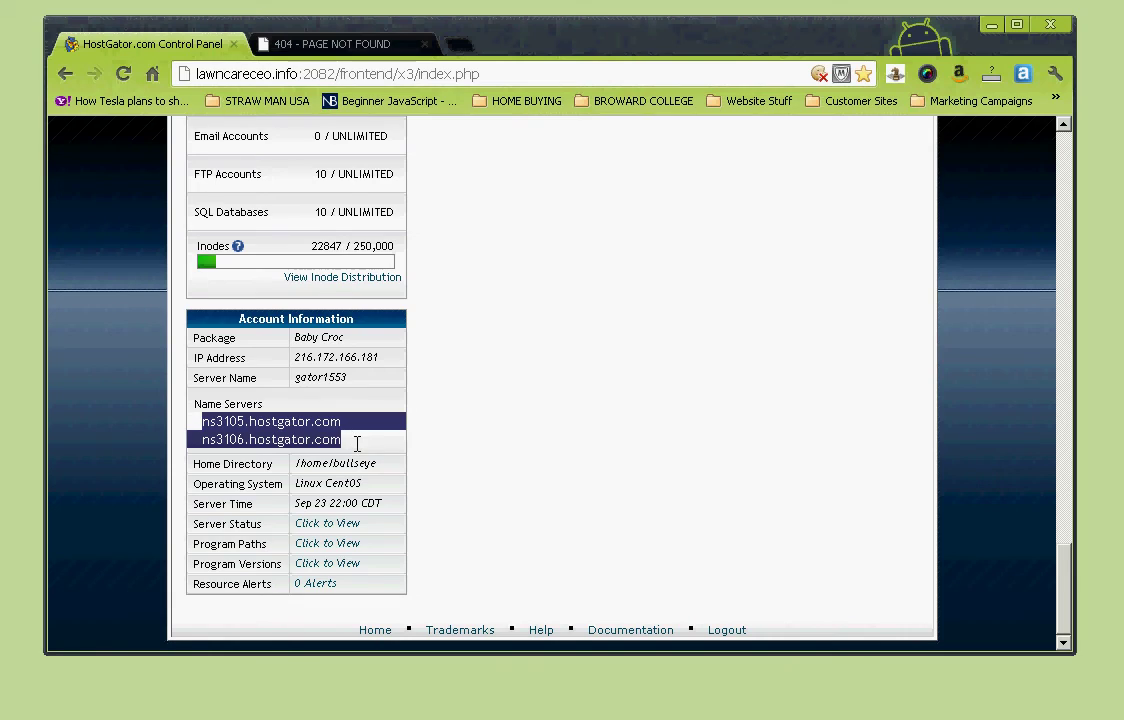
pyautogui.click(357, 443)
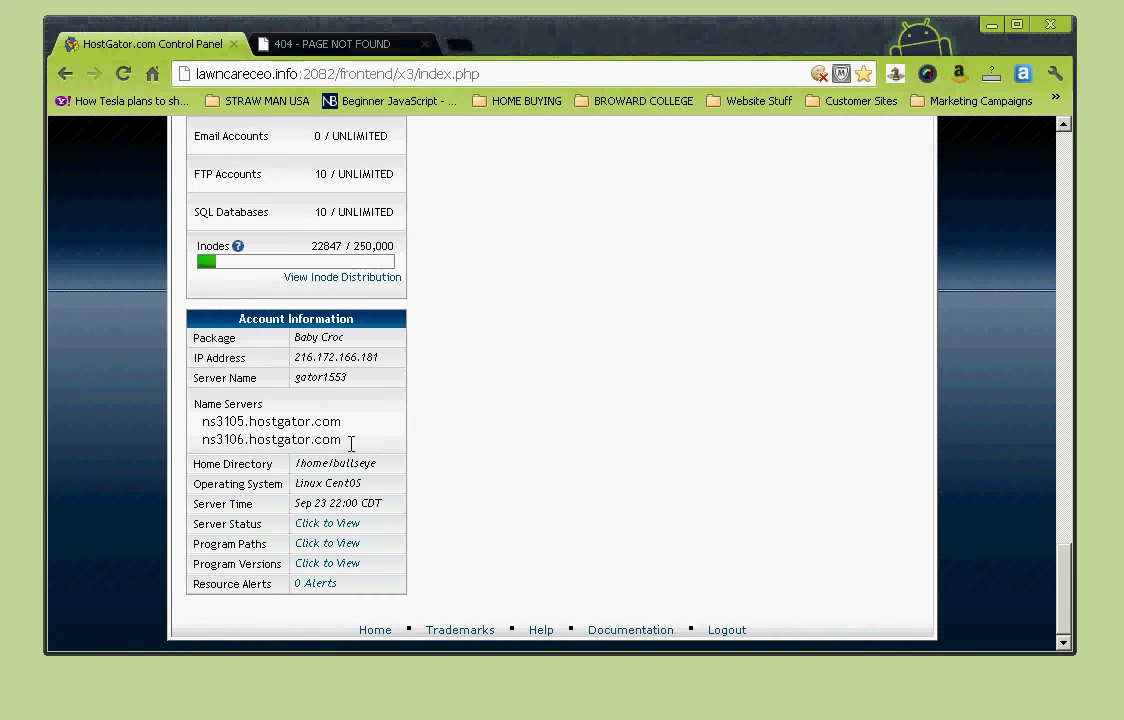
pyautogui.middleClick(285, 45)
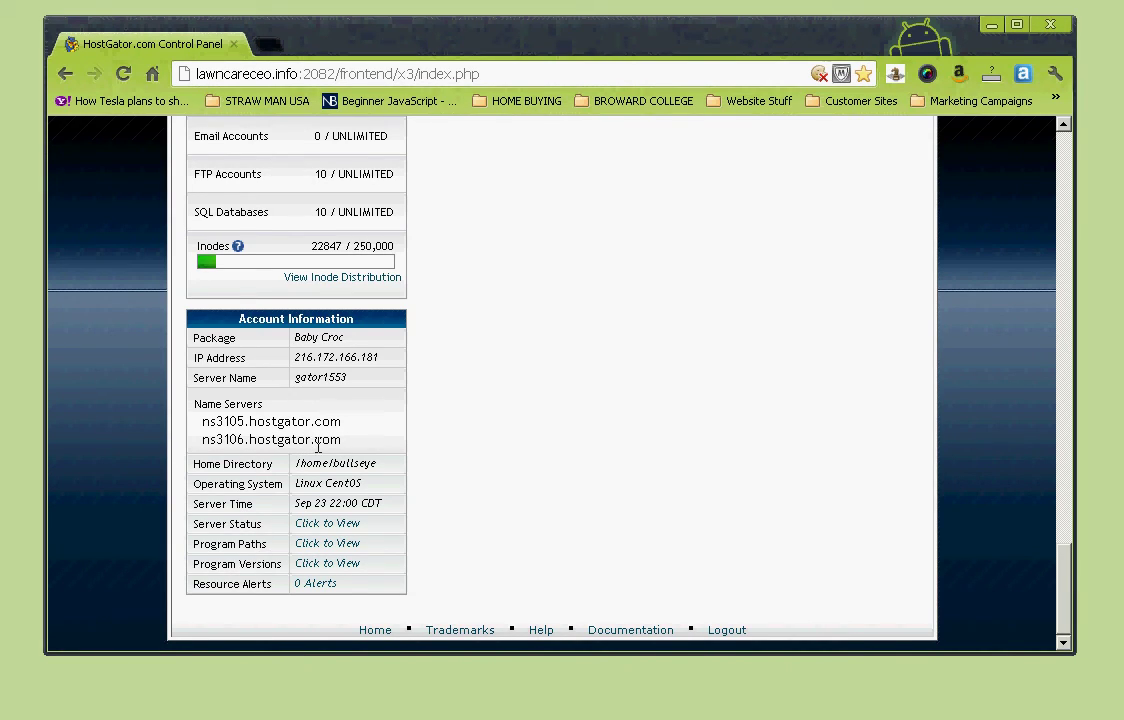
# - Highlight the home directory and the operating system entries in the Account Information section
pyautogui.moveTo(377, 464); pyautogui.dragTo(296, 466)
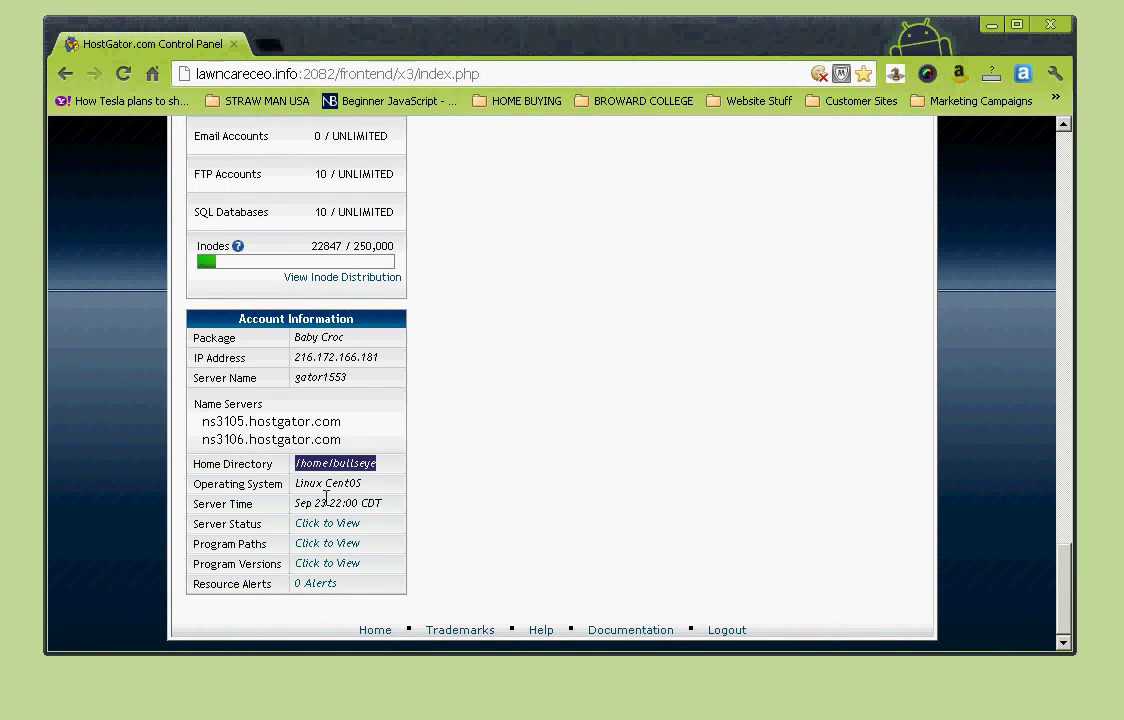
pyautogui.click(368, 484)
pyautogui.moveTo(368, 484); pyautogui.dragTo(294, 487)
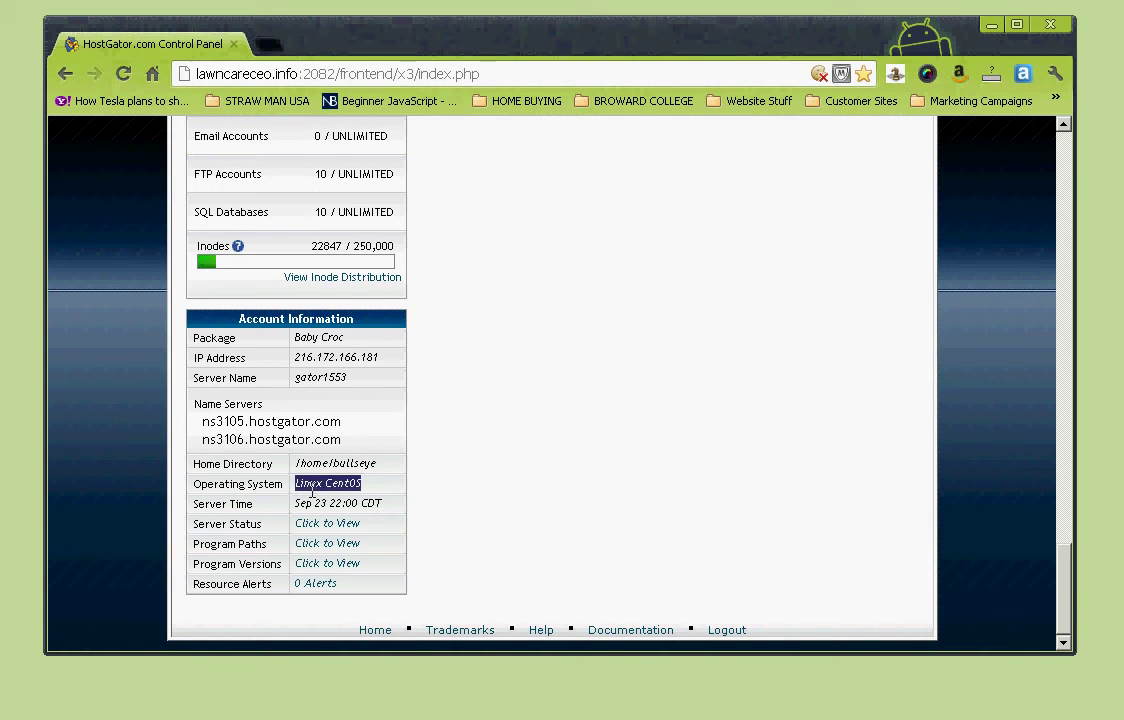
pyautogui.click(328, 490)
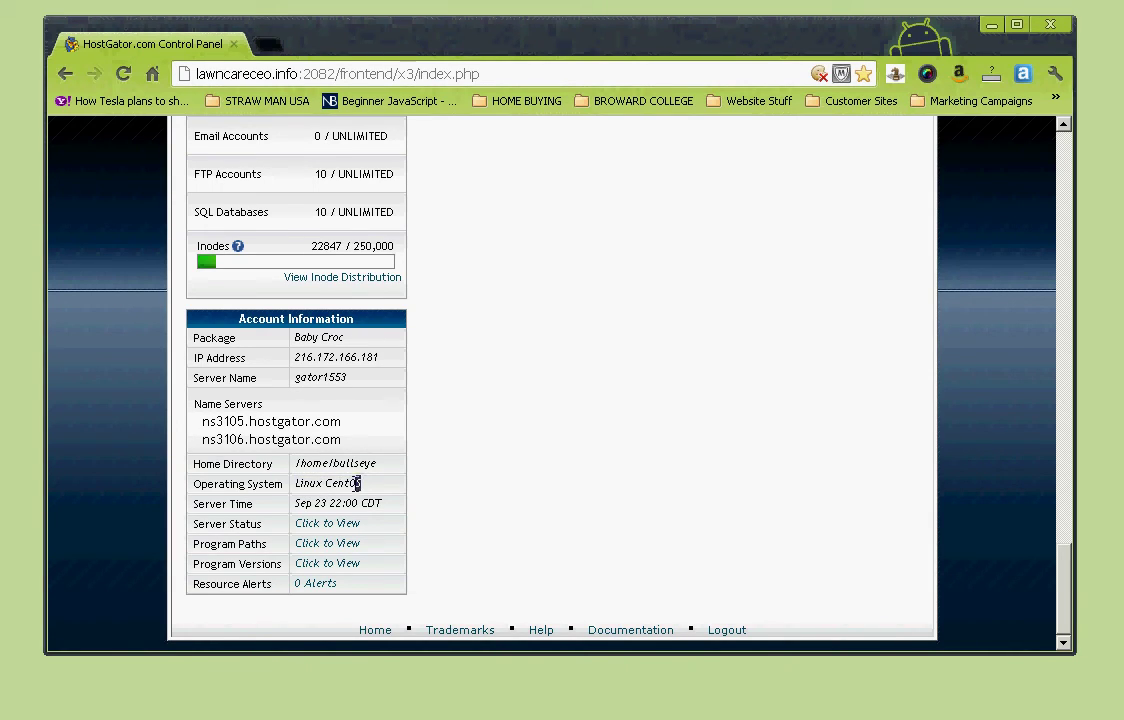
pyautogui.moveTo(362, 484); pyautogui.dragTo(294, 486)
pyautogui.click(348, 485)
pyautogui.moveTo(363, 484); pyautogui.dragTo(297, 487)
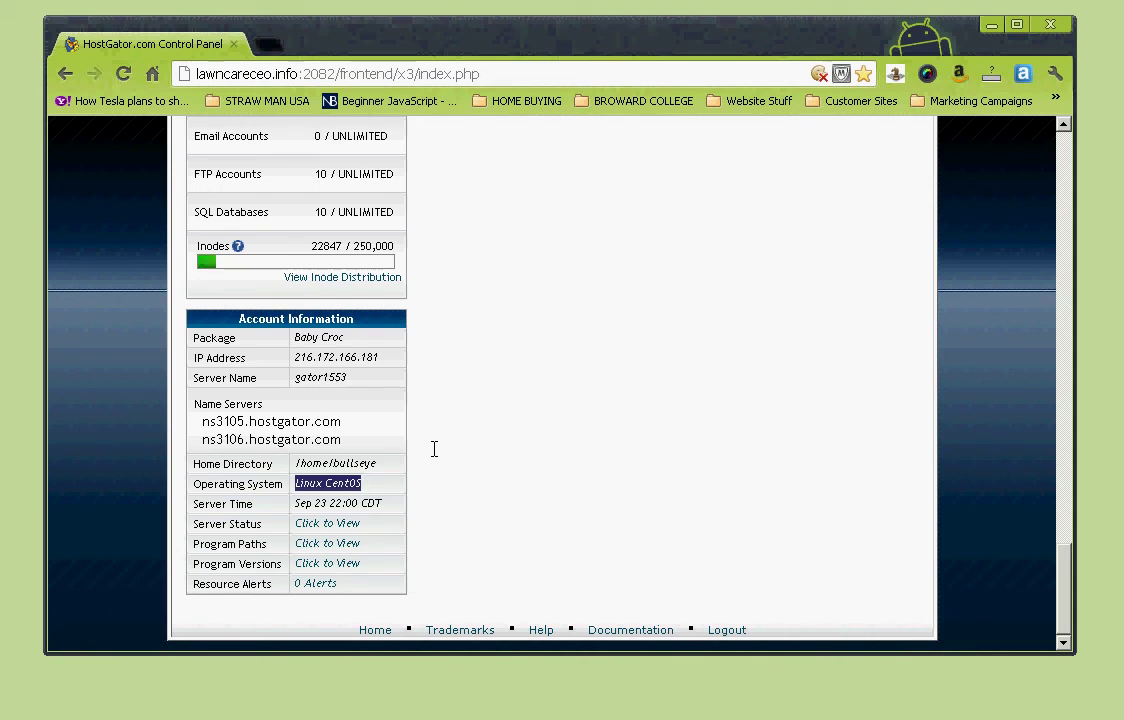
# - Open Get In Google from SEO and Marketing Tools in a new tab, review its pending domains list, and close the tab
pyautogui.scroll(7, 434, 449)
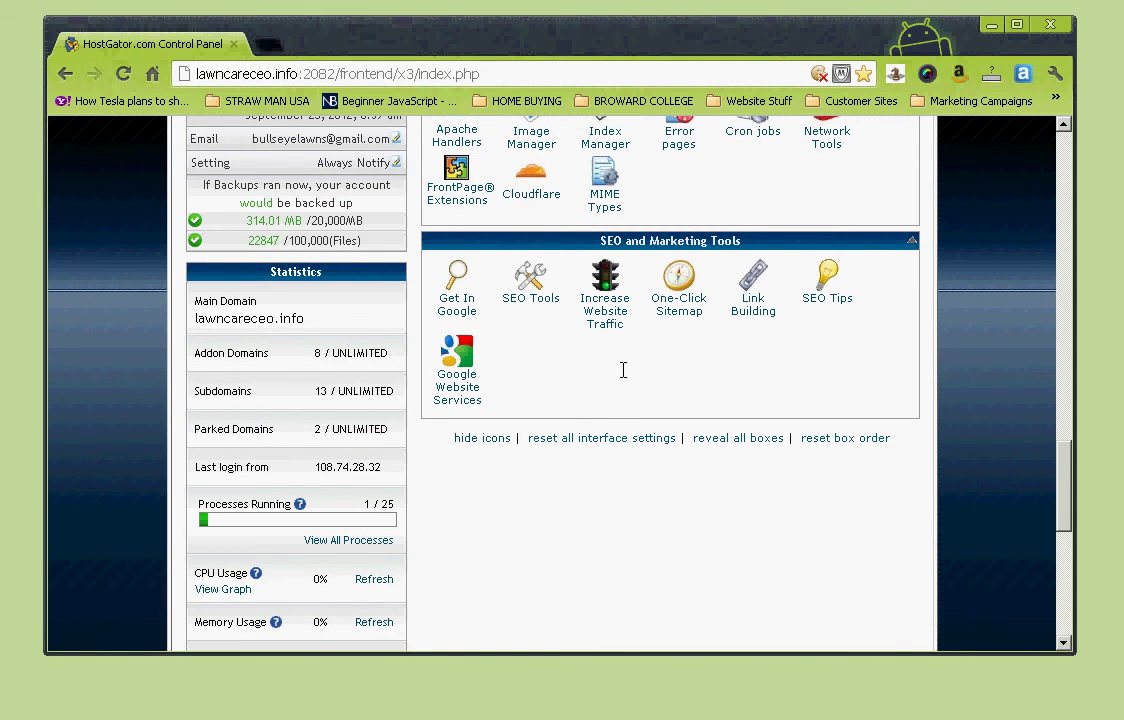
pyautogui.moveTo(667, 240)
pyautogui.mouseDown()
pyautogui.moveTo(667, 285)
pyautogui.moveTo(664, 241)
pyautogui.mouseUp()
pyautogui.middleClick(455, 305)
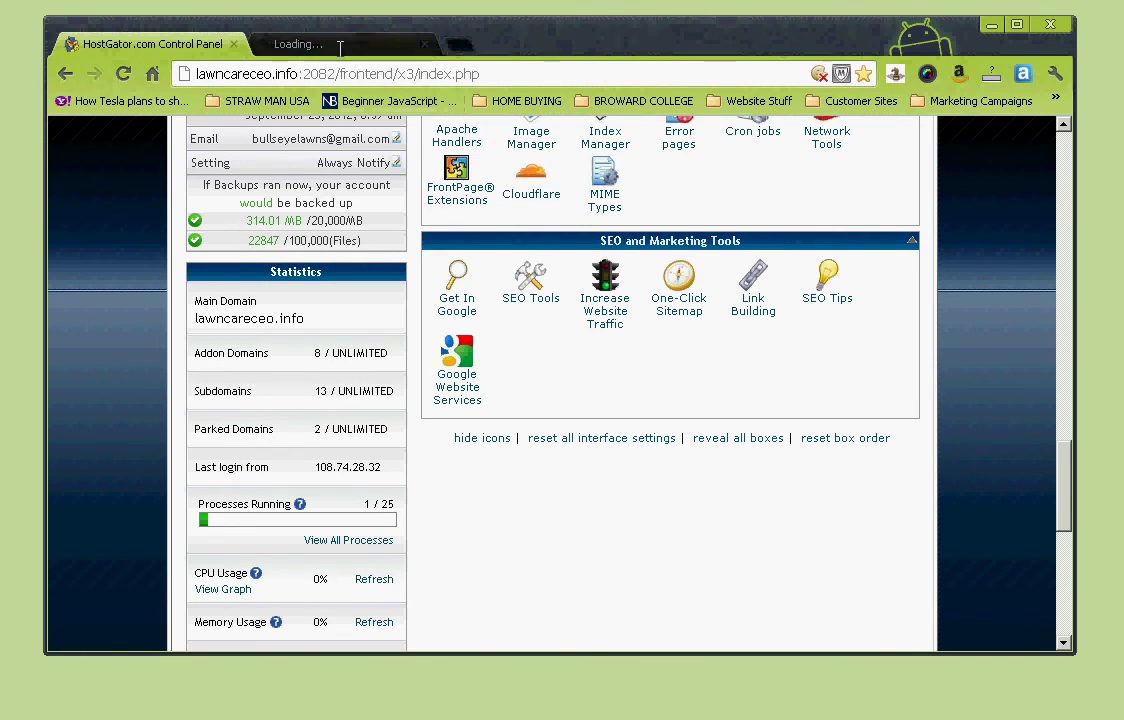
pyautogui.click(300, 43)
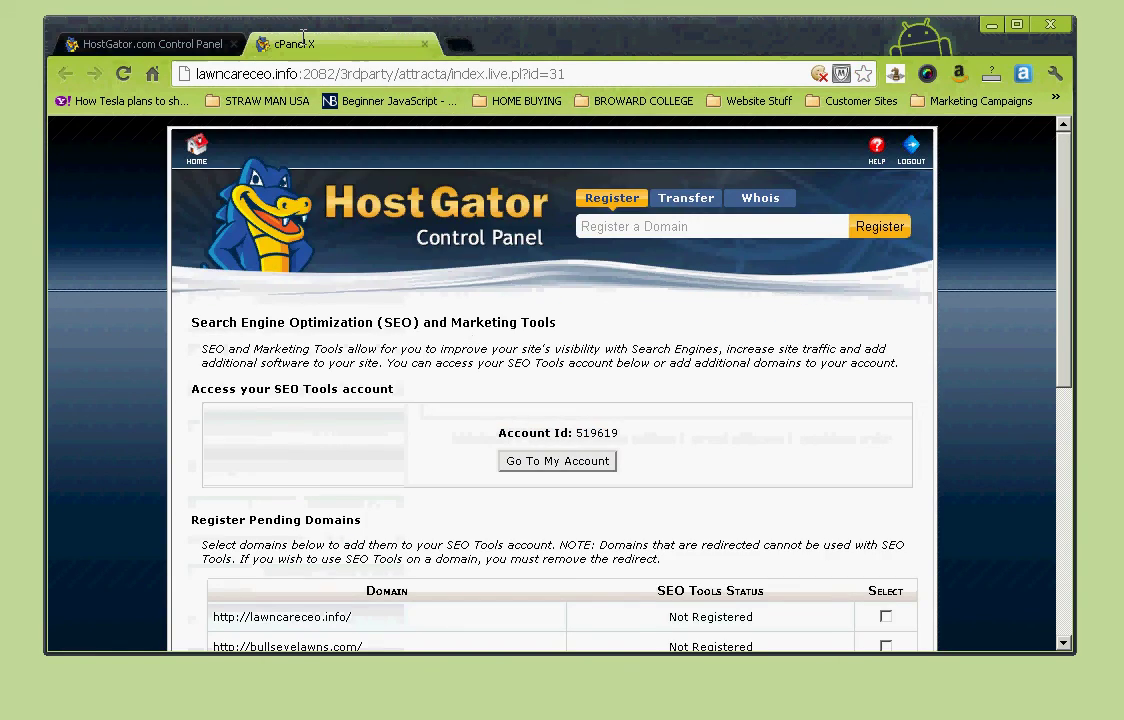
pyautogui.scroll(-3, 529, 317)
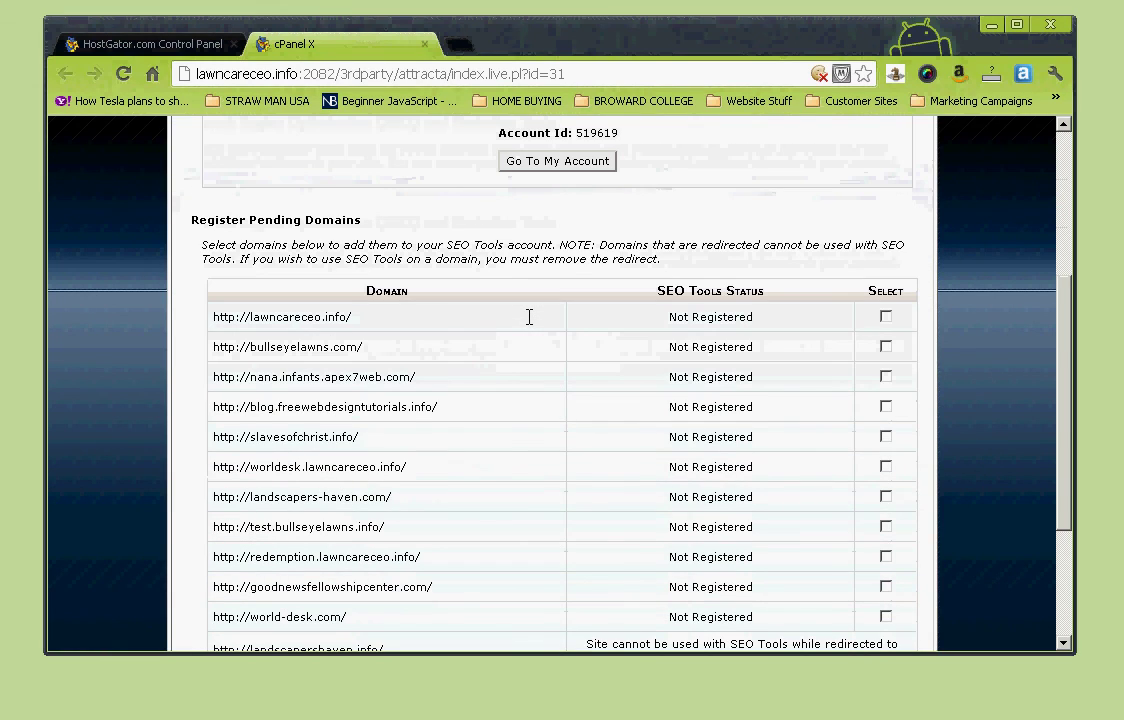
pyautogui.scroll(3, 529, 317)
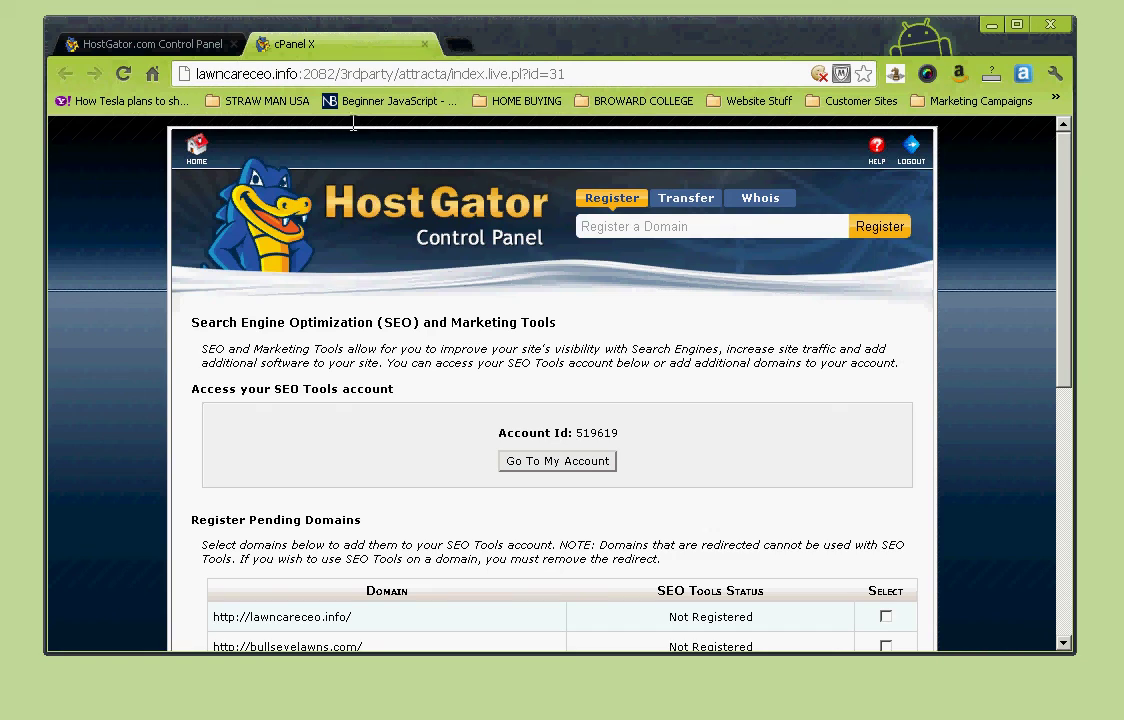
pyautogui.middleClick(294, 40)
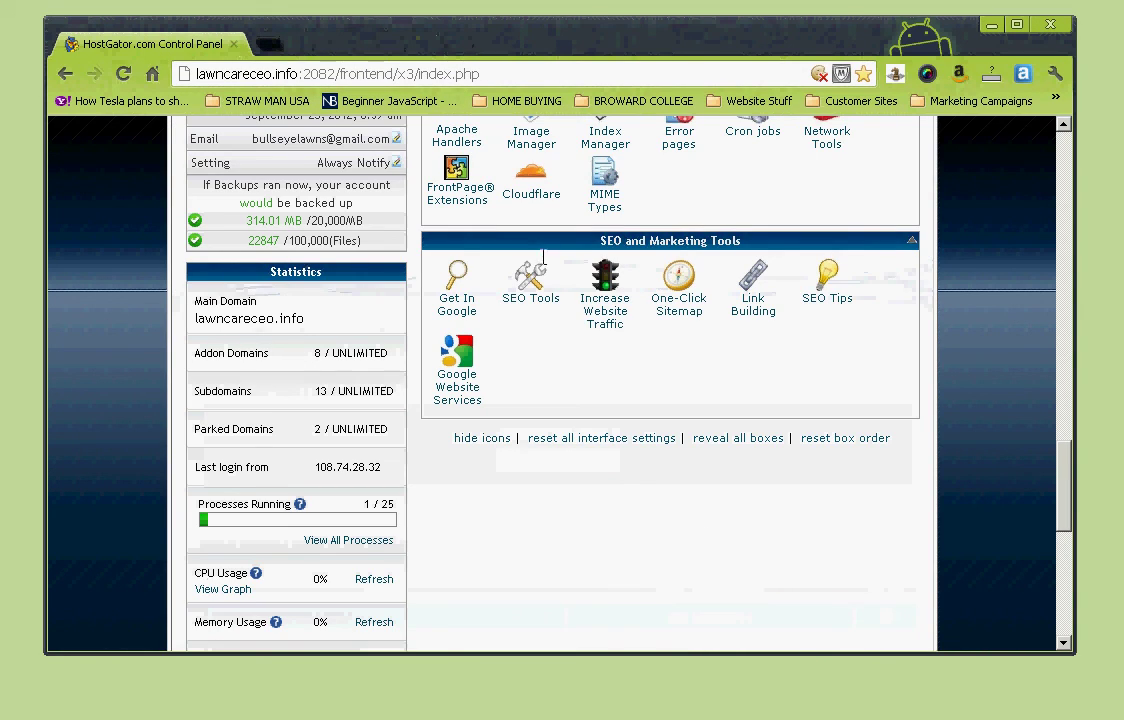
# - Move the Advanced section below the SEO and Marketing Tools section
pyautogui.scroll(2, 730, 369)
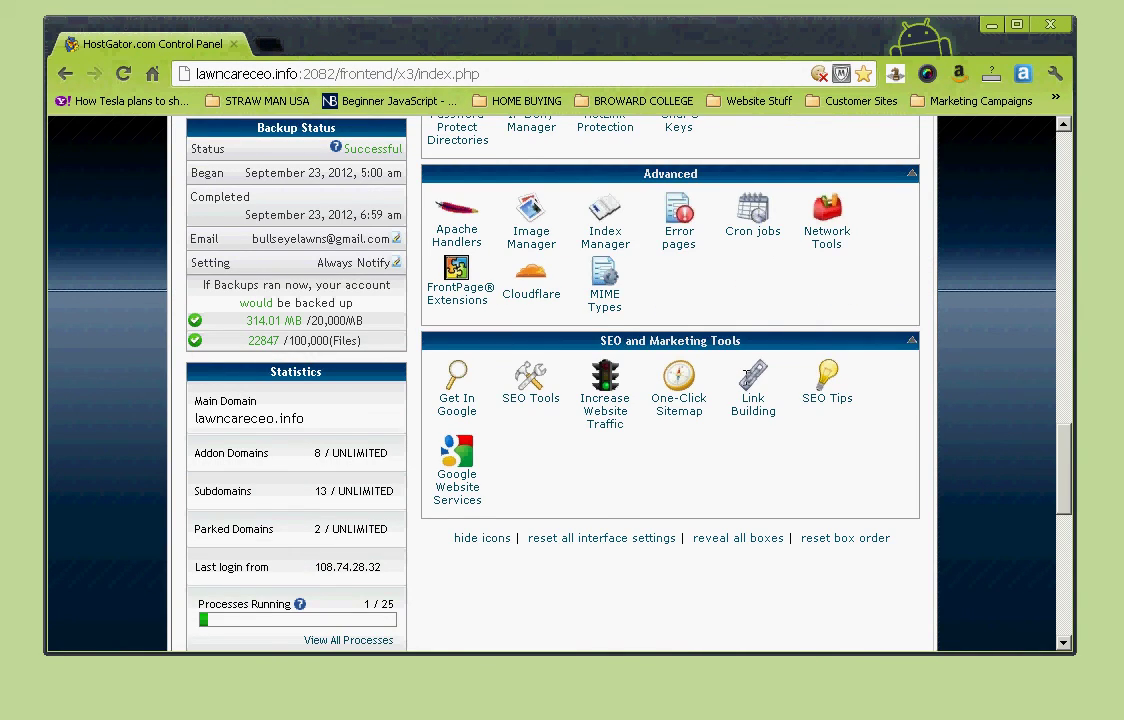
pyautogui.scroll(1, 733, 375)
pyautogui.moveTo(580, 273); pyautogui.dragTo(672, 467)
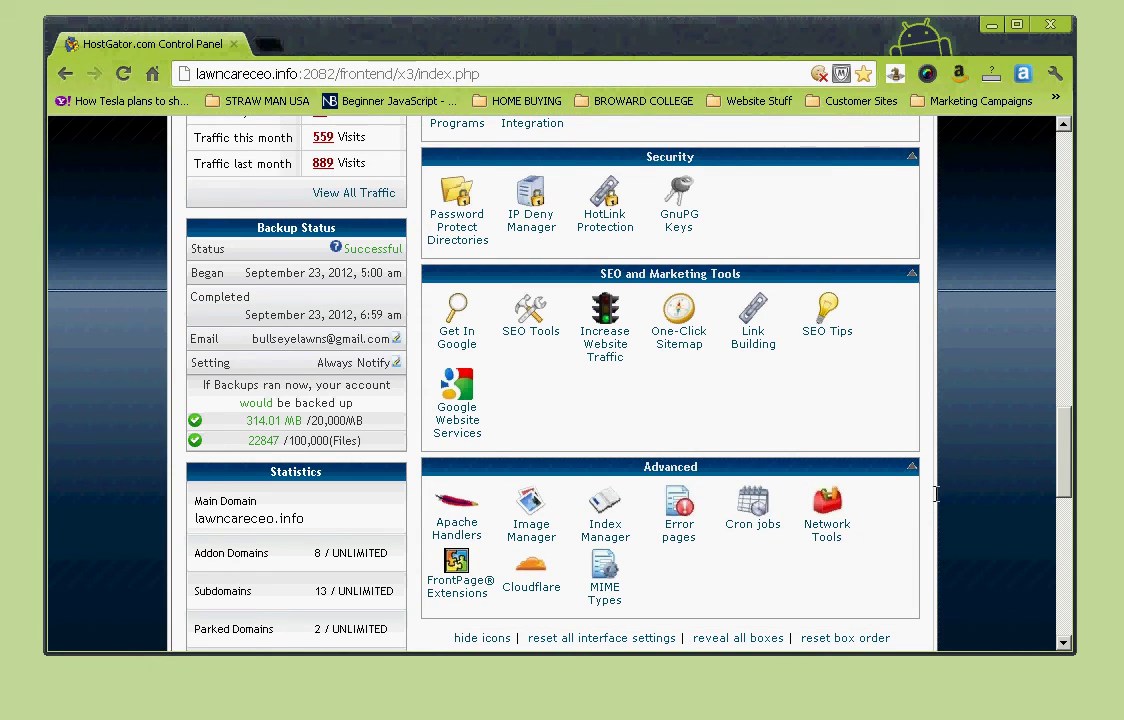
# - Review the control panel's section order and move the Security section below SEO and Marketing Tools, above Advanced
pyautogui.scroll(3, 931, 500)
pyautogui.scroll(10, 931, 500)
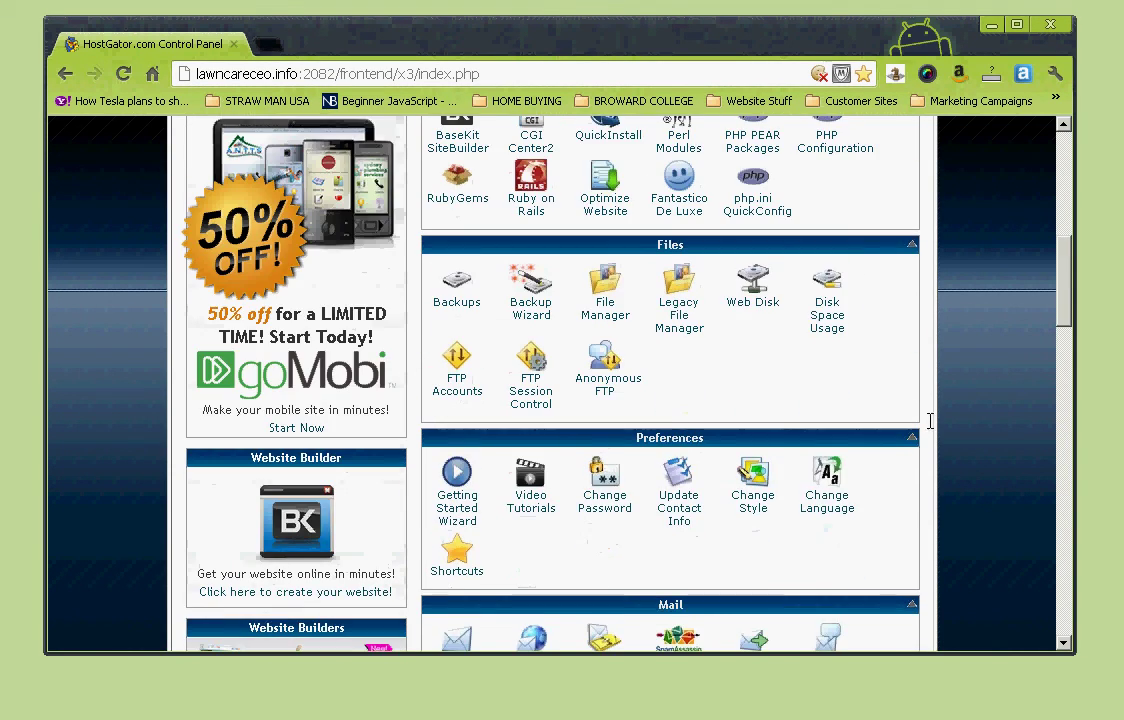
pyautogui.scroll(3, 931, 410)
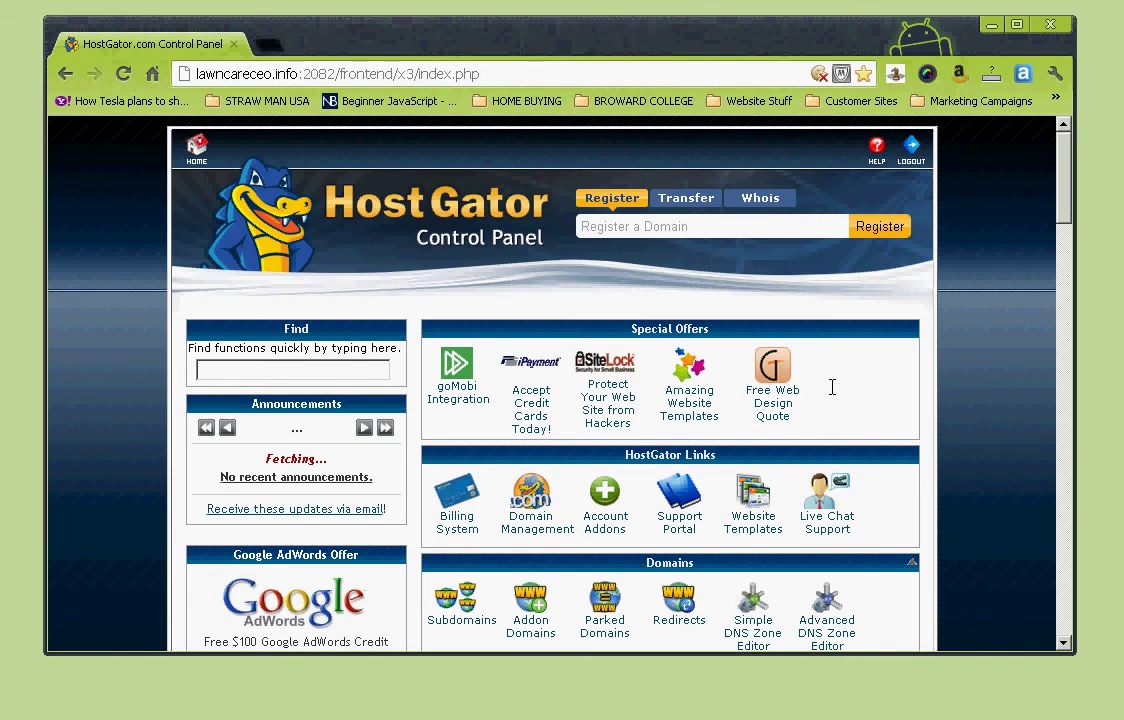
pyautogui.scroll(-1, 833, 387)
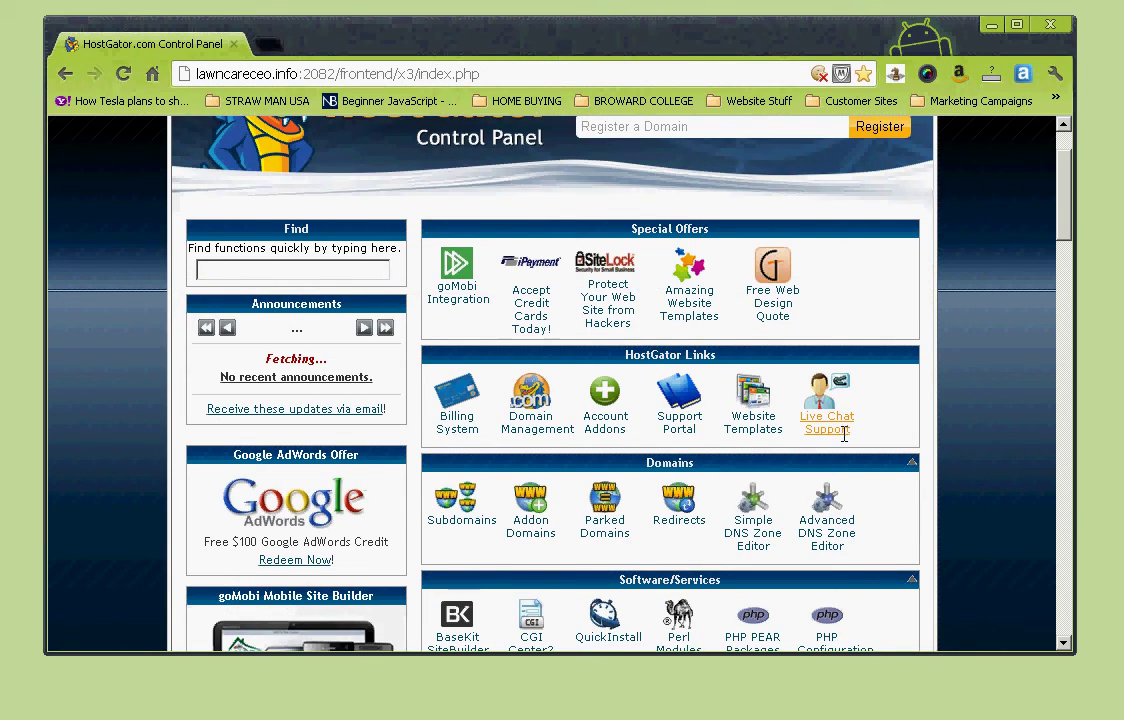
pyautogui.scroll(-13, 871, 458)
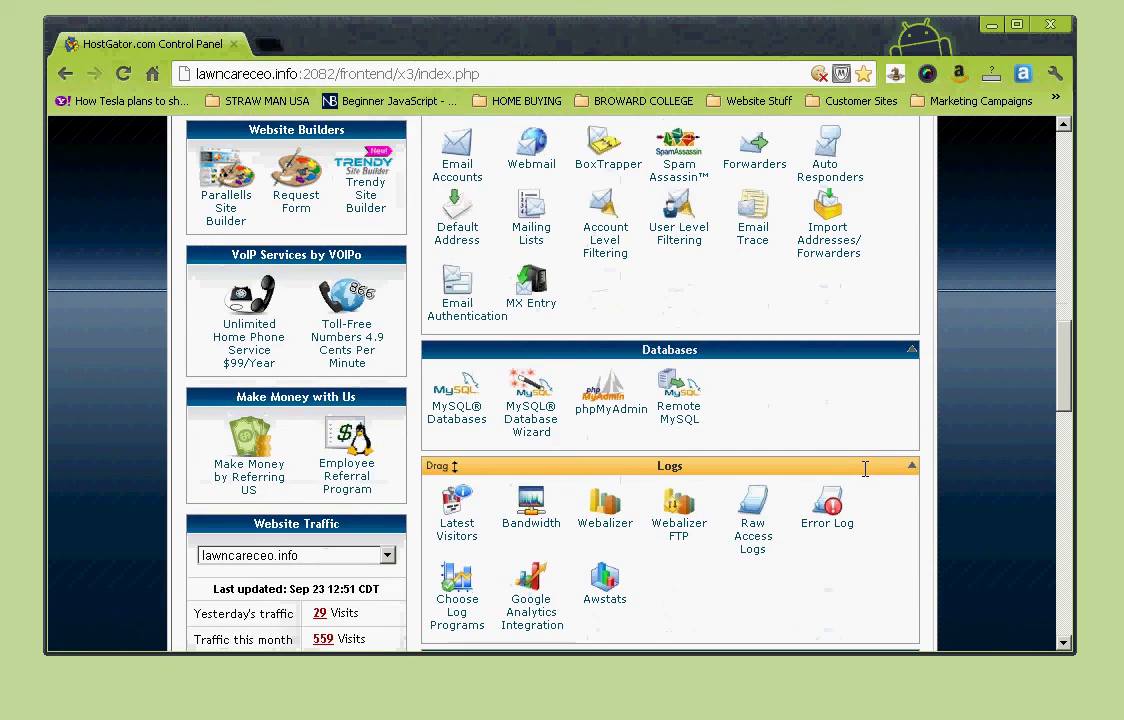
pyautogui.scroll(-3, 853, 489)
pyautogui.scroll(2, 650, 380)
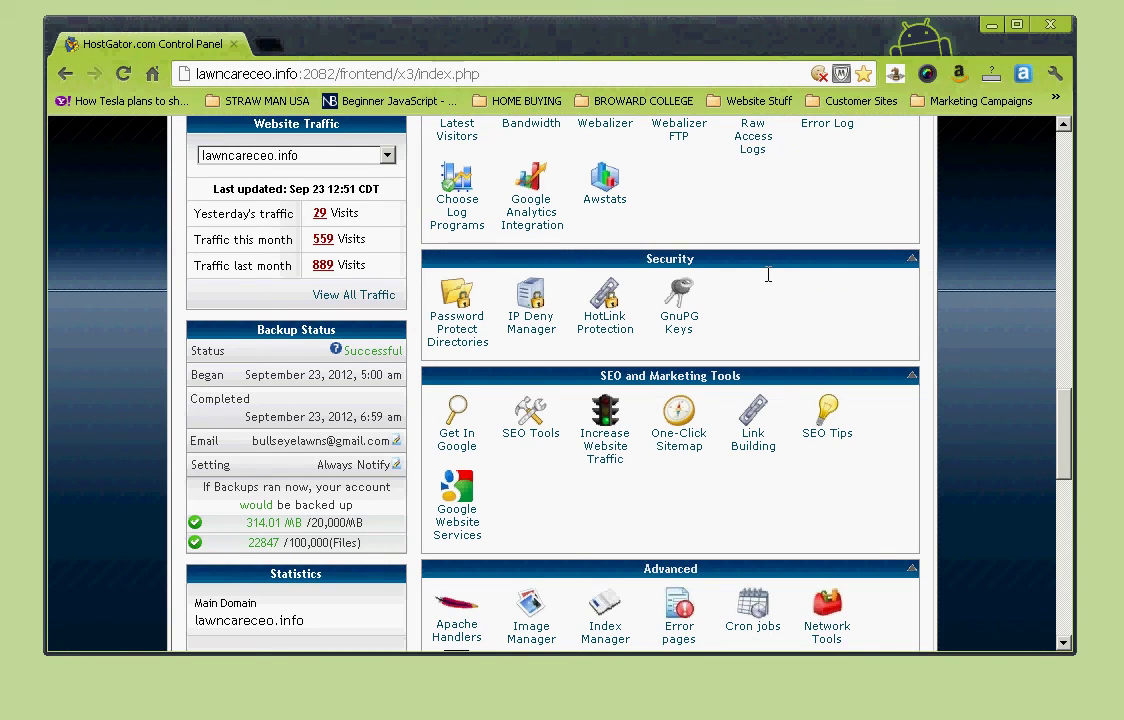
pyautogui.moveTo(765, 258); pyautogui.dragTo(766, 457)
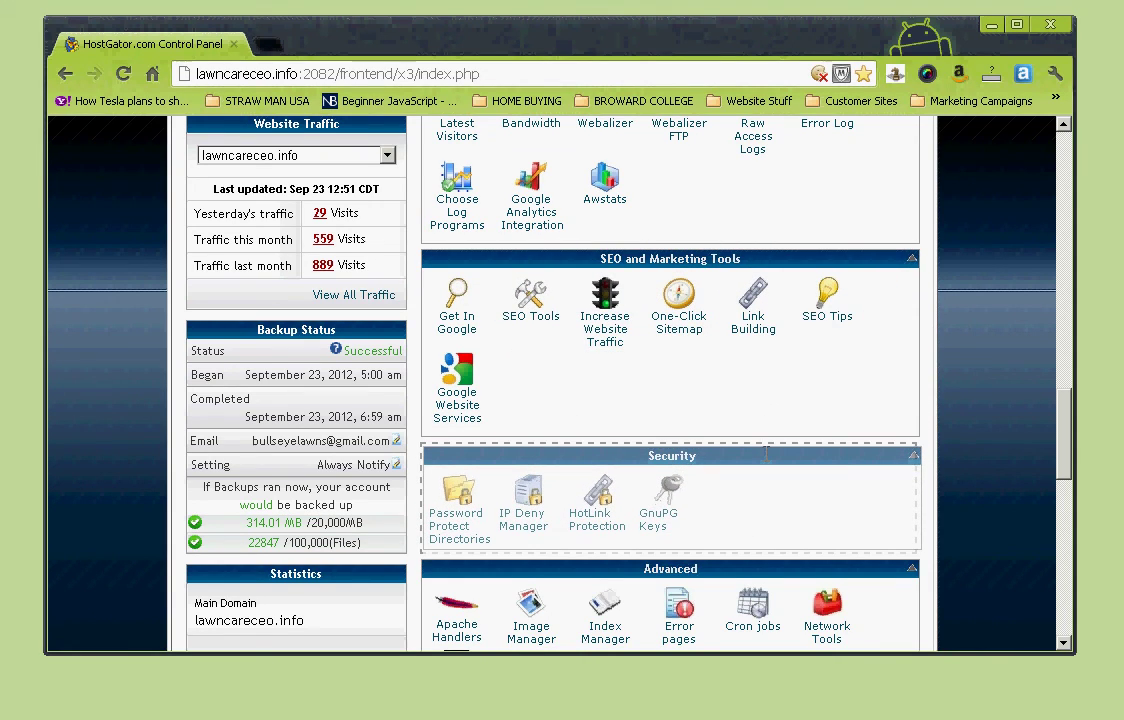
# - Move the Preferences section to the beginning of the control panel, above Special Offers
pyautogui.scroll(2, 645, 462)
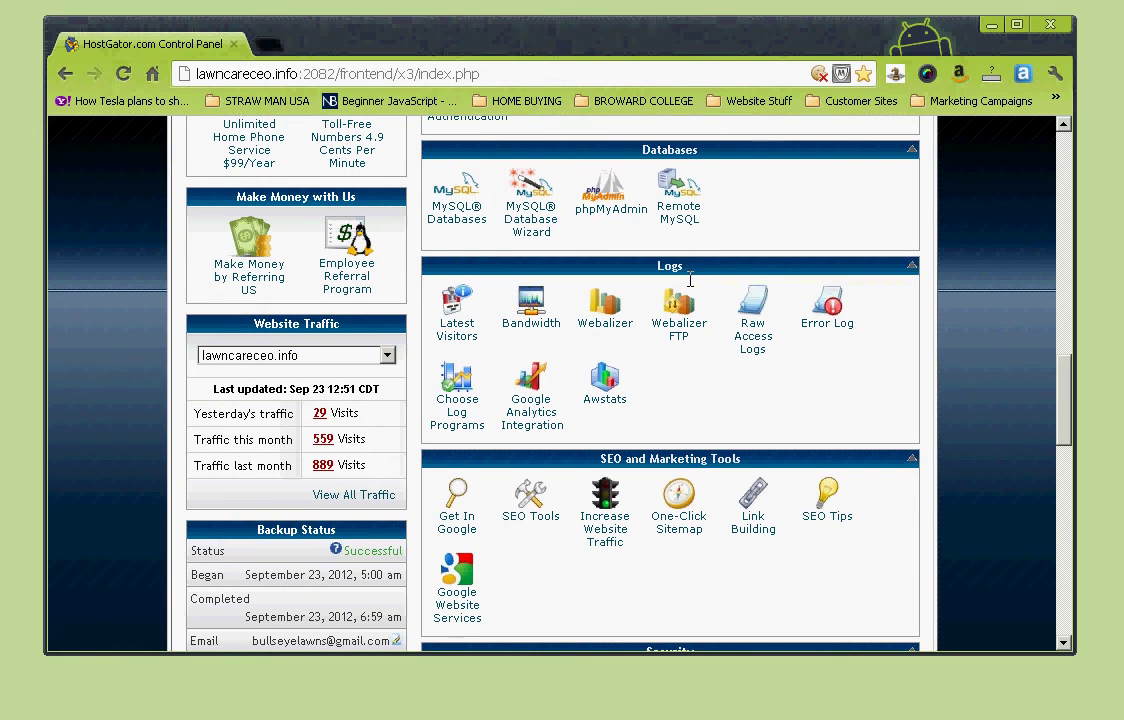
pyautogui.scroll(2, 700, 372)
pyautogui.scroll(2, 701, 373)
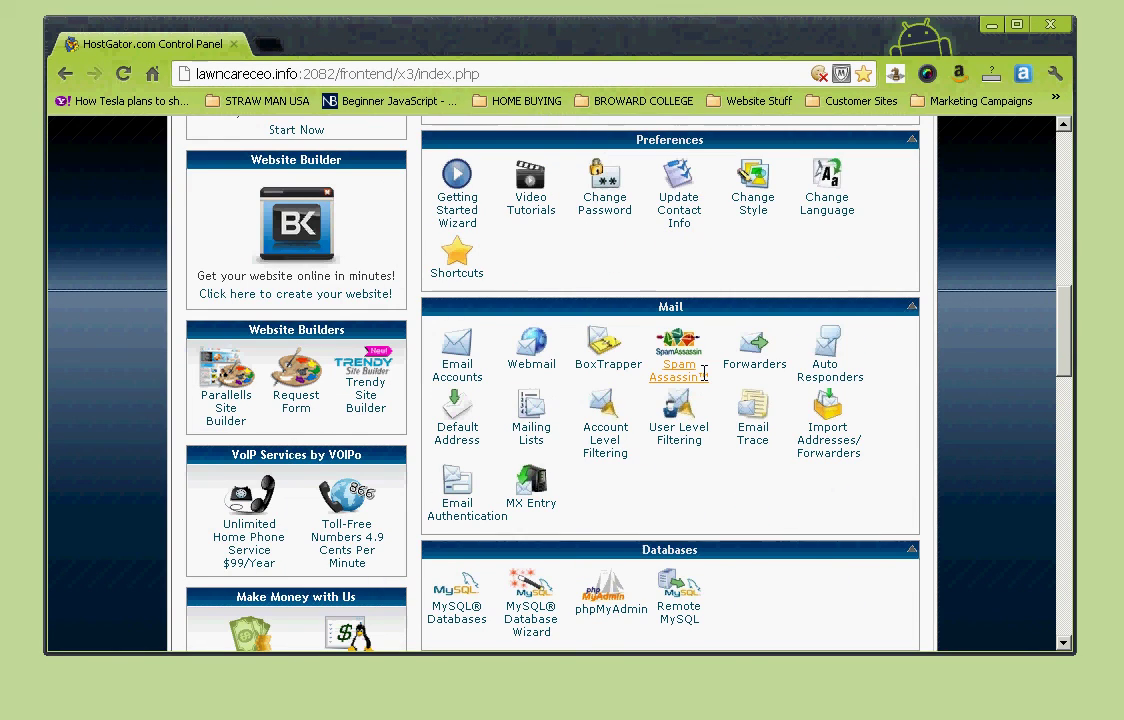
pyautogui.scroll(2, 715, 505)
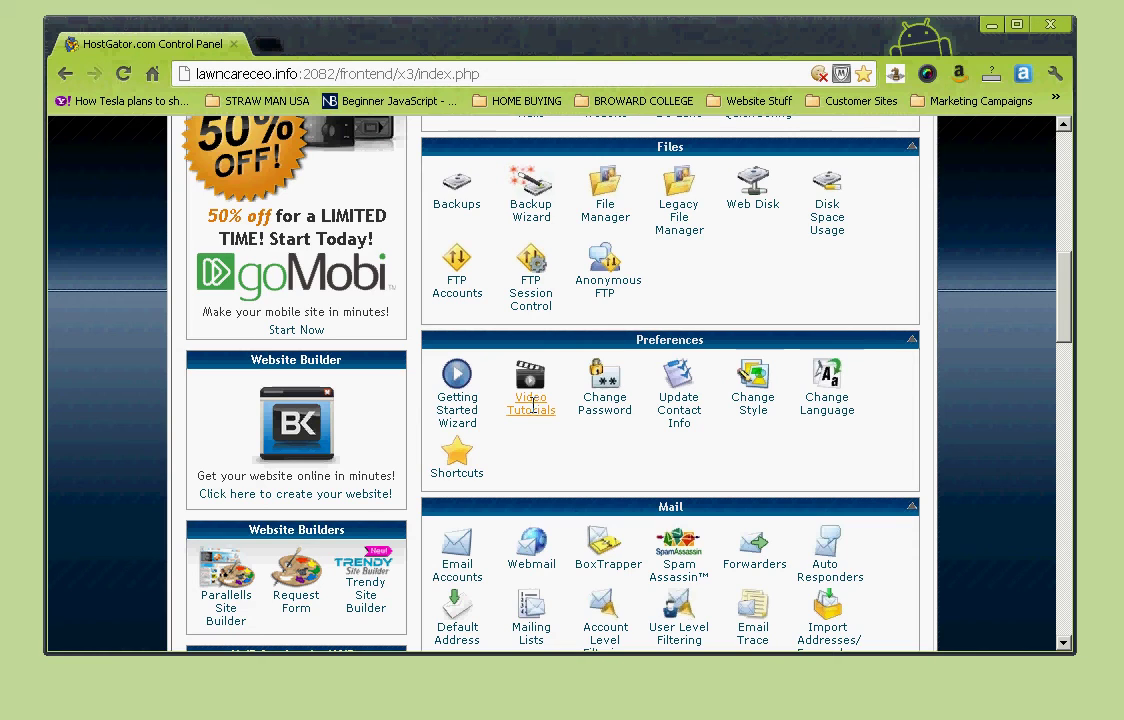
pyautogui.scroll(1, 748, 400)
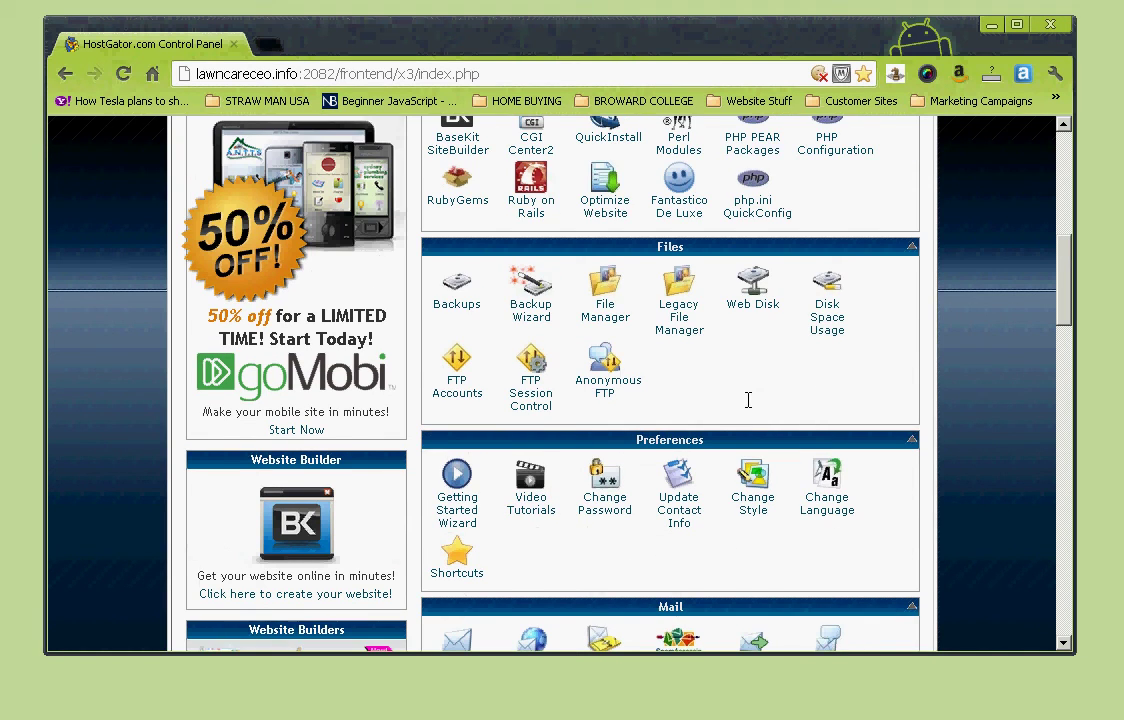
pyautogui.moveTo(695, 440)
pyautogui.mouseDown()
pyautogui.moveTo(695, 137)
pyautogui.moveTo(700, 424)
pyautogui.mouseUp()
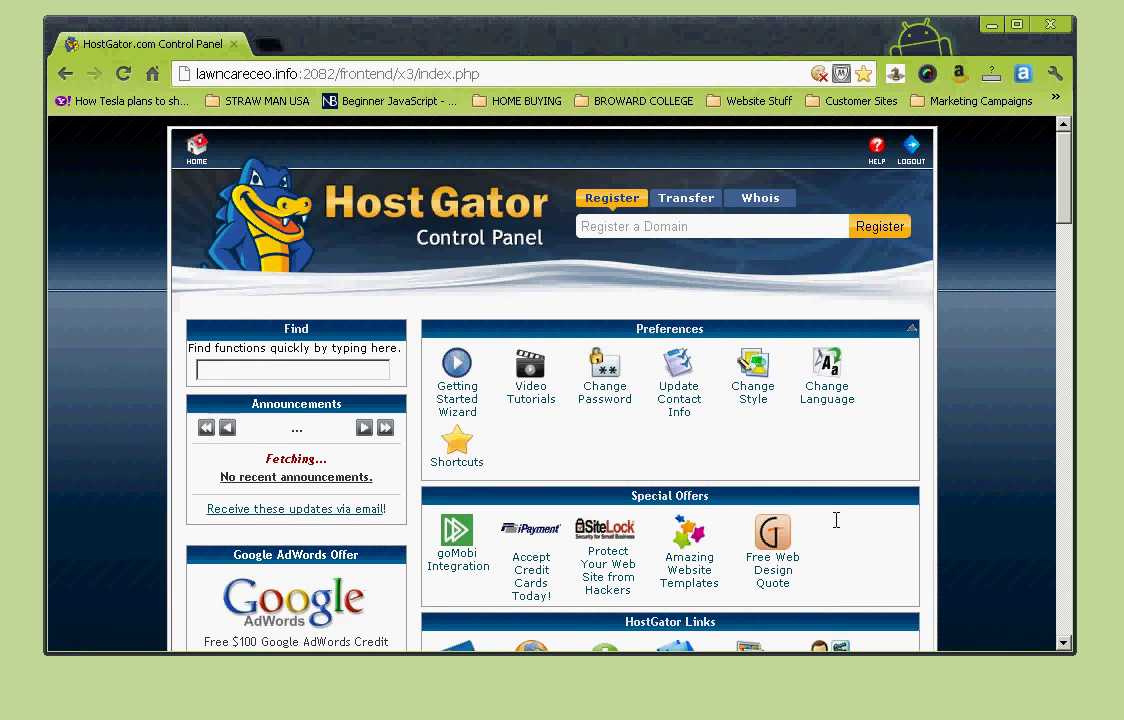
# - Open Update Contact Info from Preferences, review the contact e-mail and notification settings, and return to the control panel's main page
pyautogui.scroll(-1, 836, 520)
pyautogui.scroll(-4, 826, 425)
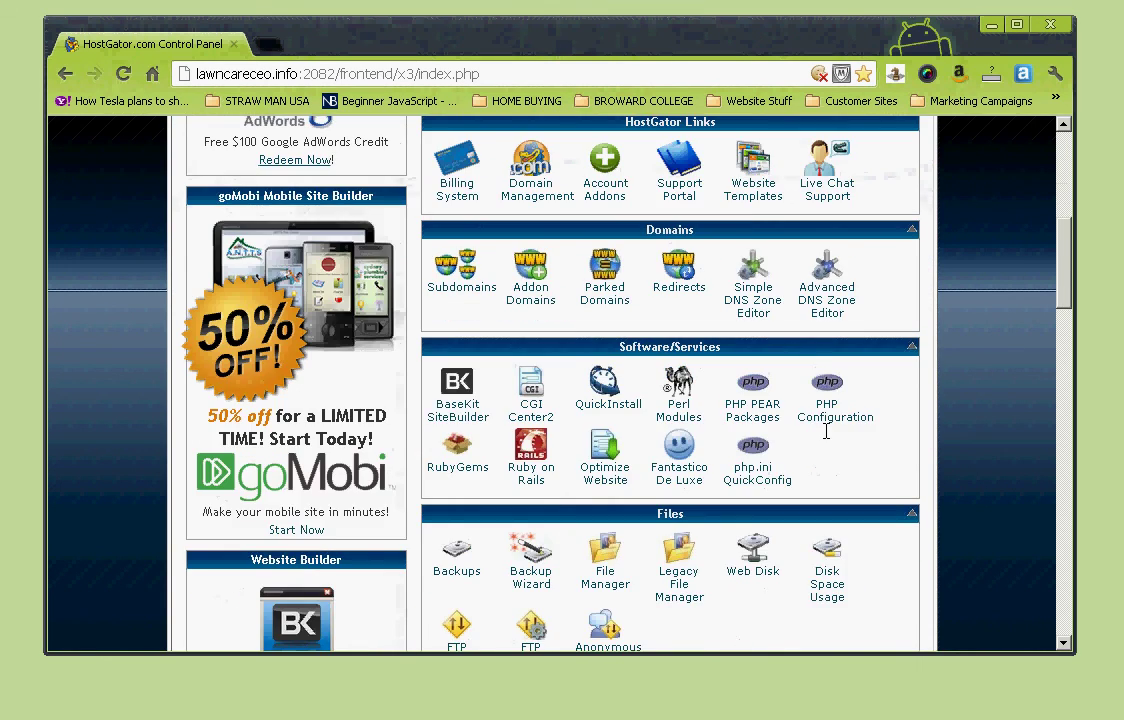
pyautogui.scroll(-2, 826, 430)
pyautogui.scroll(7, 826, 430)
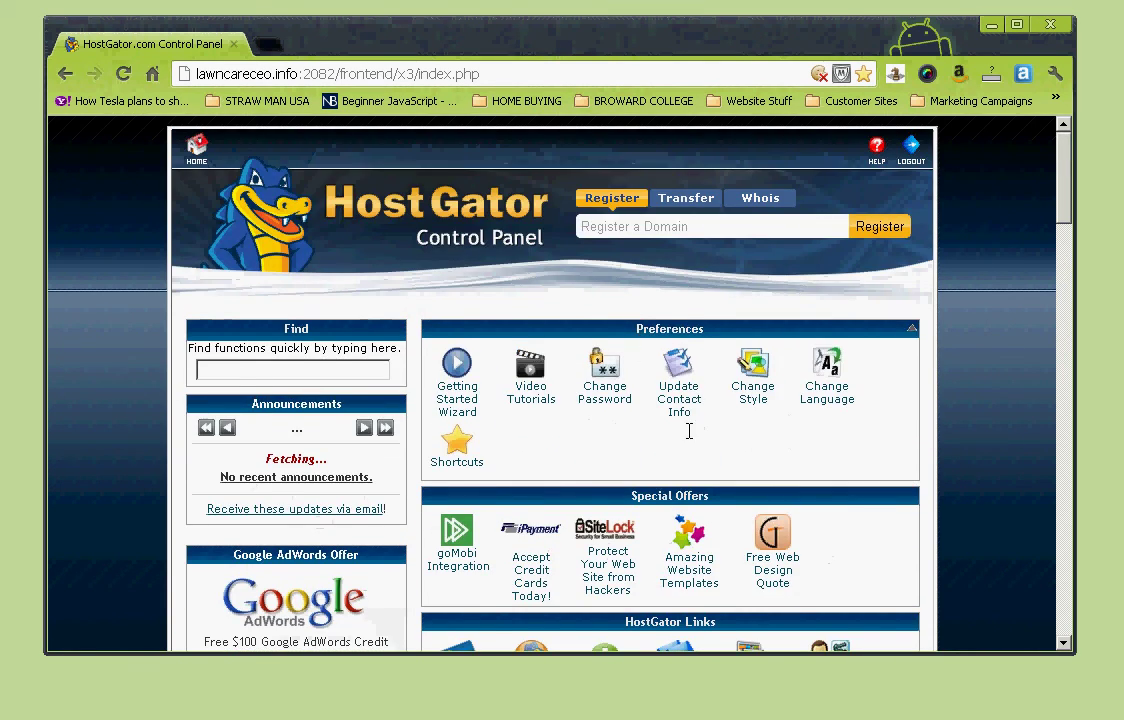
pyautogui.click(679, 395)
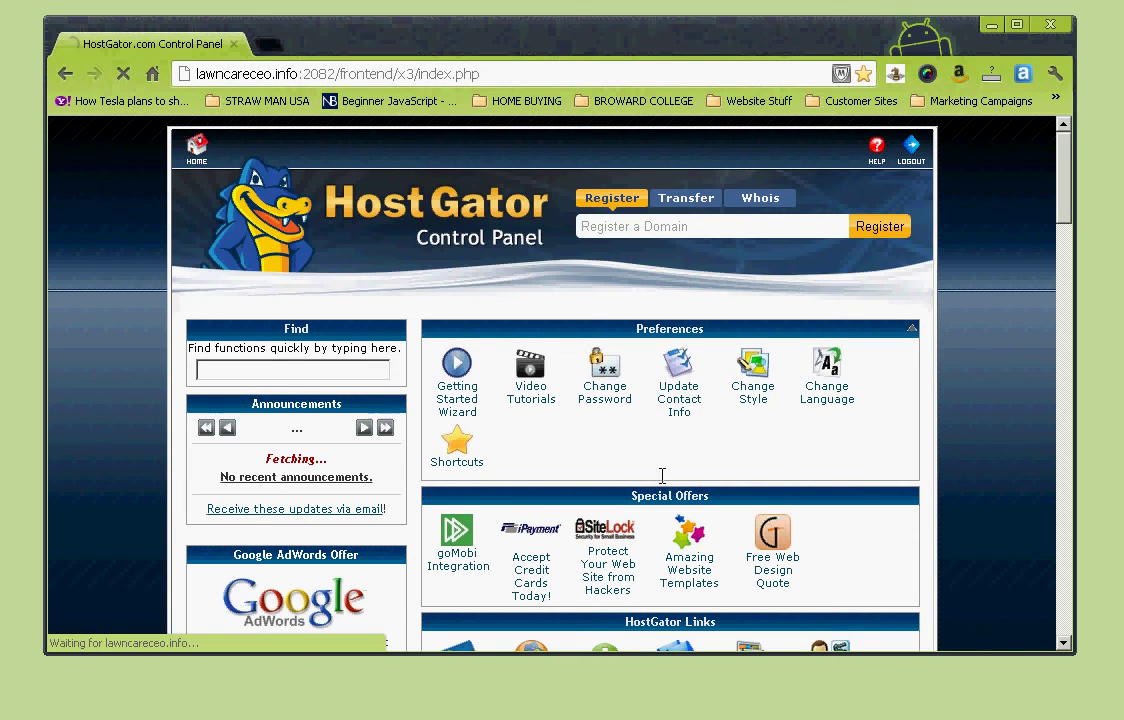
pyautogui.scroll(-2, 600, 500)
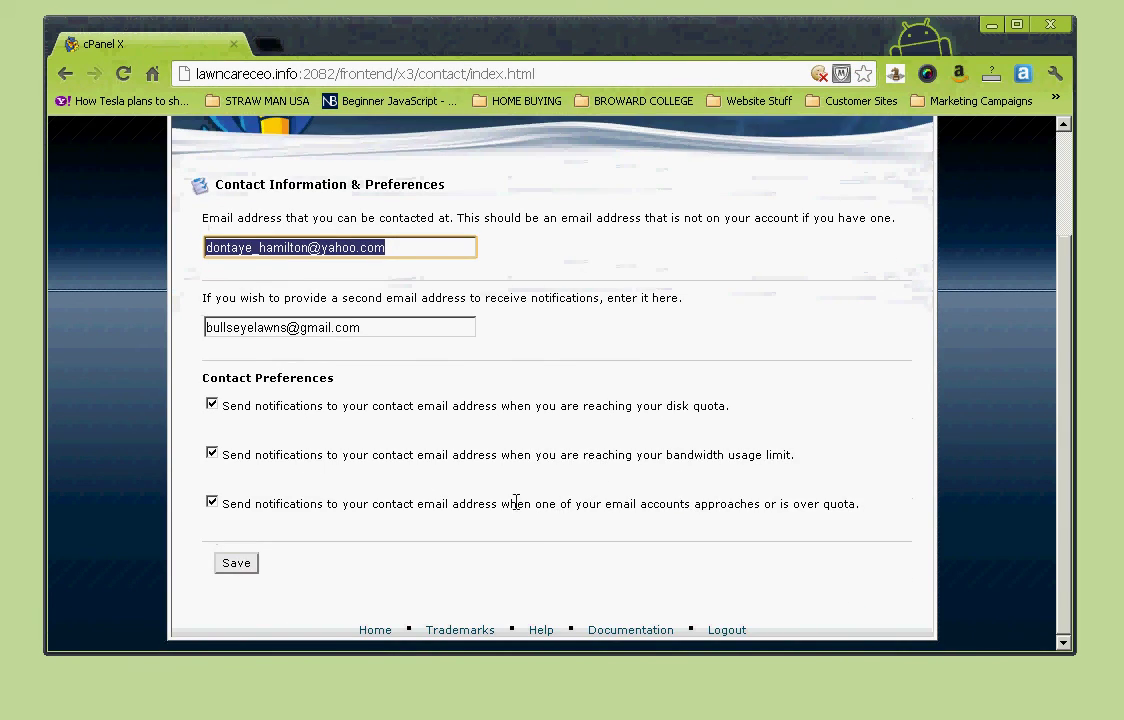
pyautogui.click(224, 560)
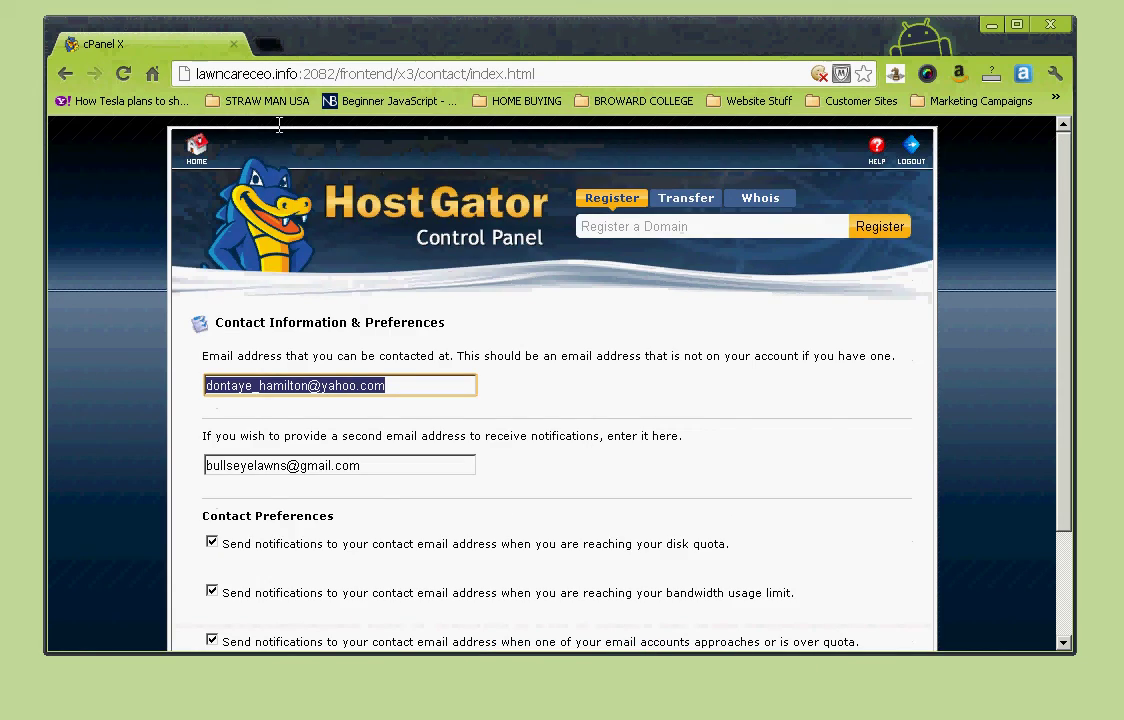
# - Examine where the Preferences section sits among the other sections on the control panel's main page
pyautogui.scroll(-3, 830, 510)
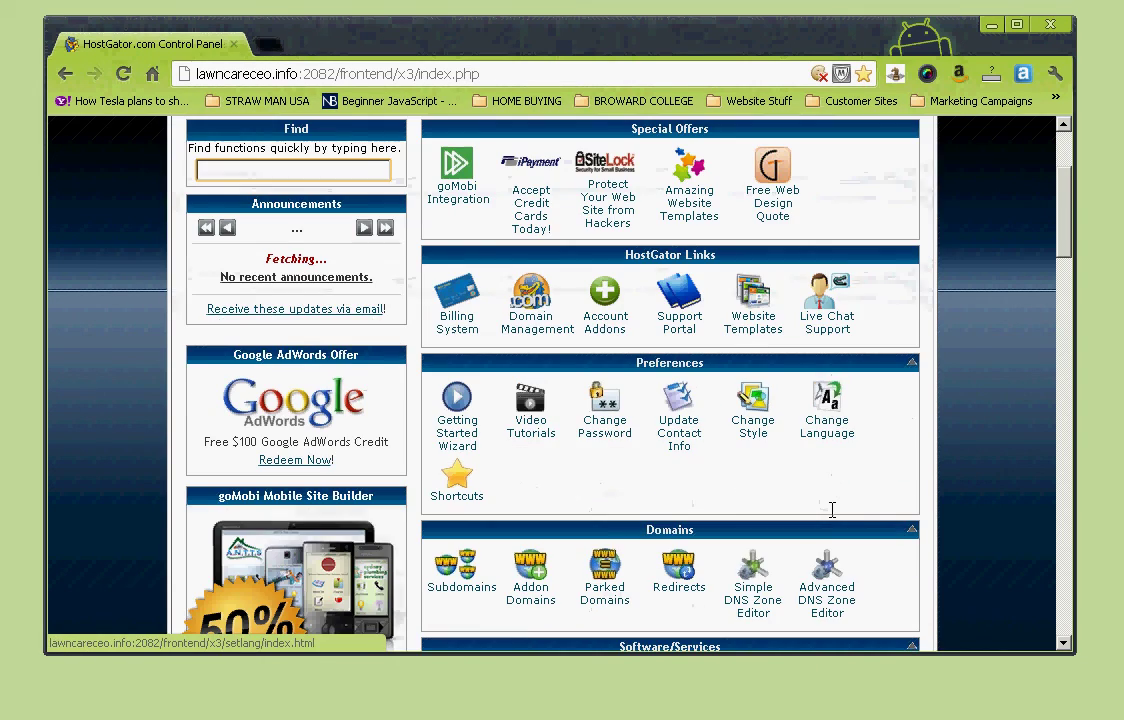
pyautogui.scroll(3, 830, 503)
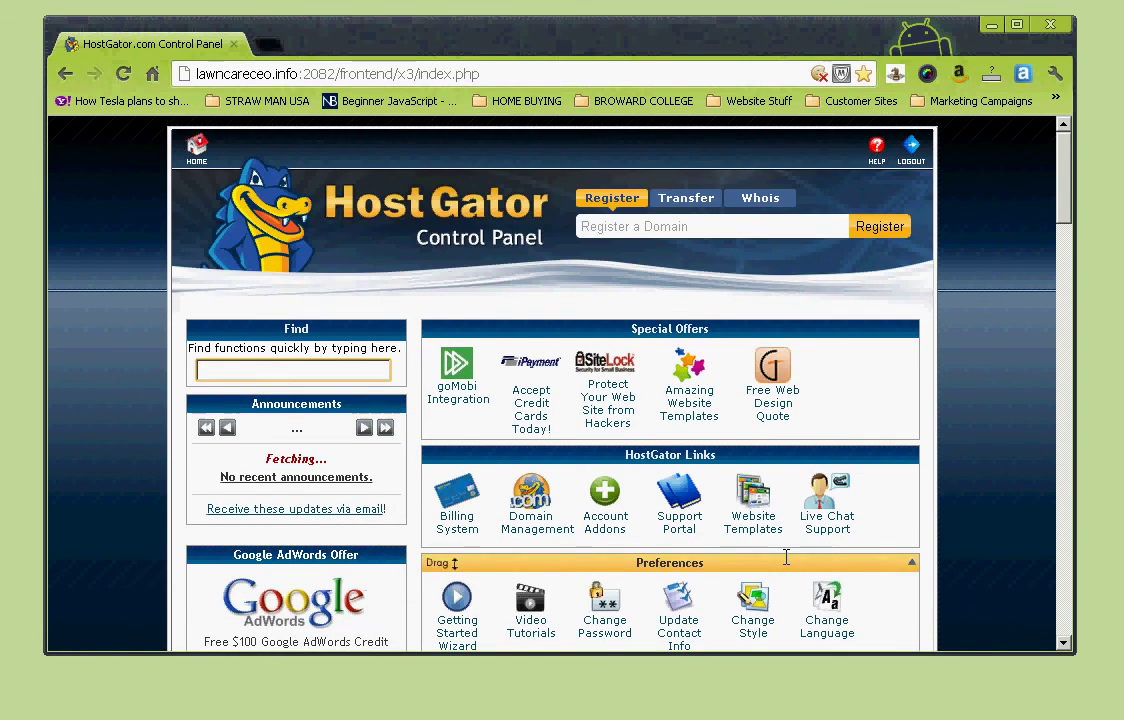
pyautogui.scroll(-6, 785, 555)
pyautogui.scroll(3, 632, 280)
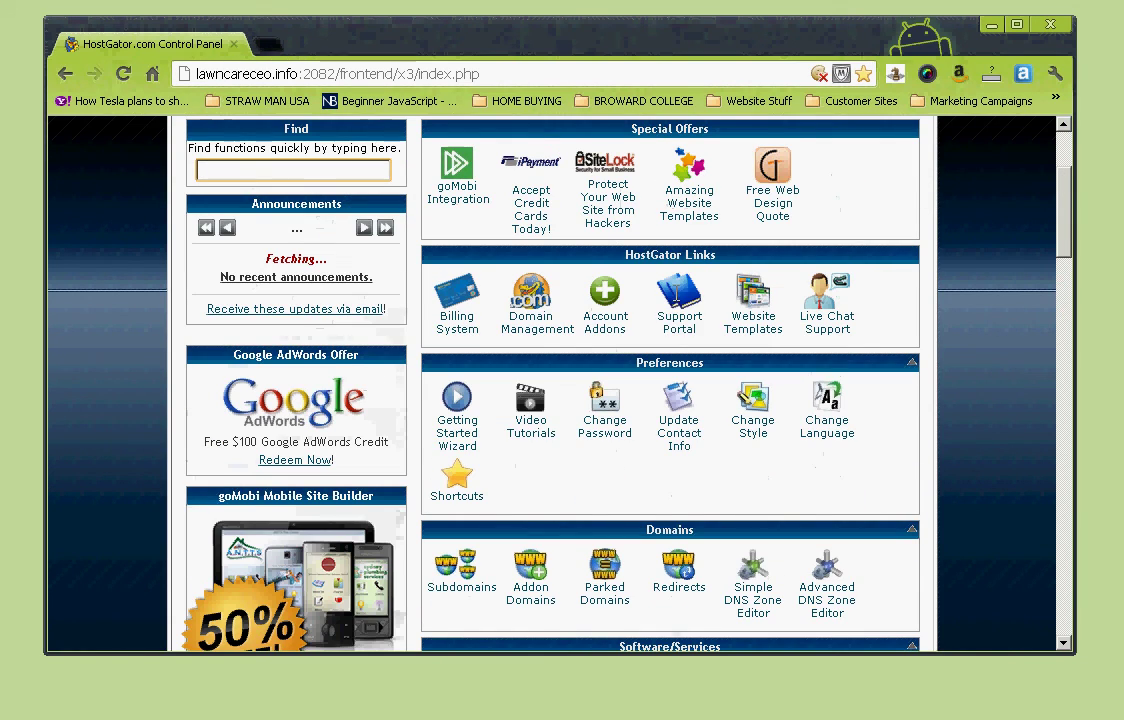
pyautogui.scroll(2, 659, 380)
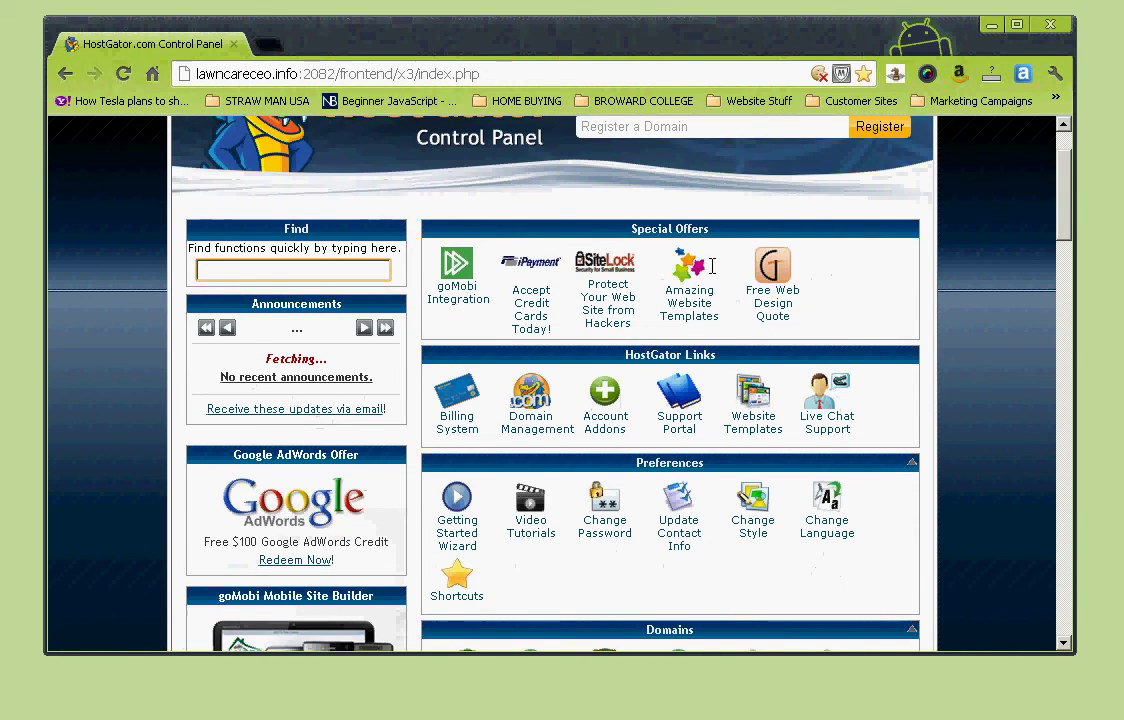
# - Move the Preferences section from below HostGator Links to above Special Offers on the control panel's main page
pyautogui.moveTo(661, 462); pyautogui.dragTo(672, 262)
pyautogui.scroll(-2, 713, 435)
pyautogui.scroll(-2, 713, 435)
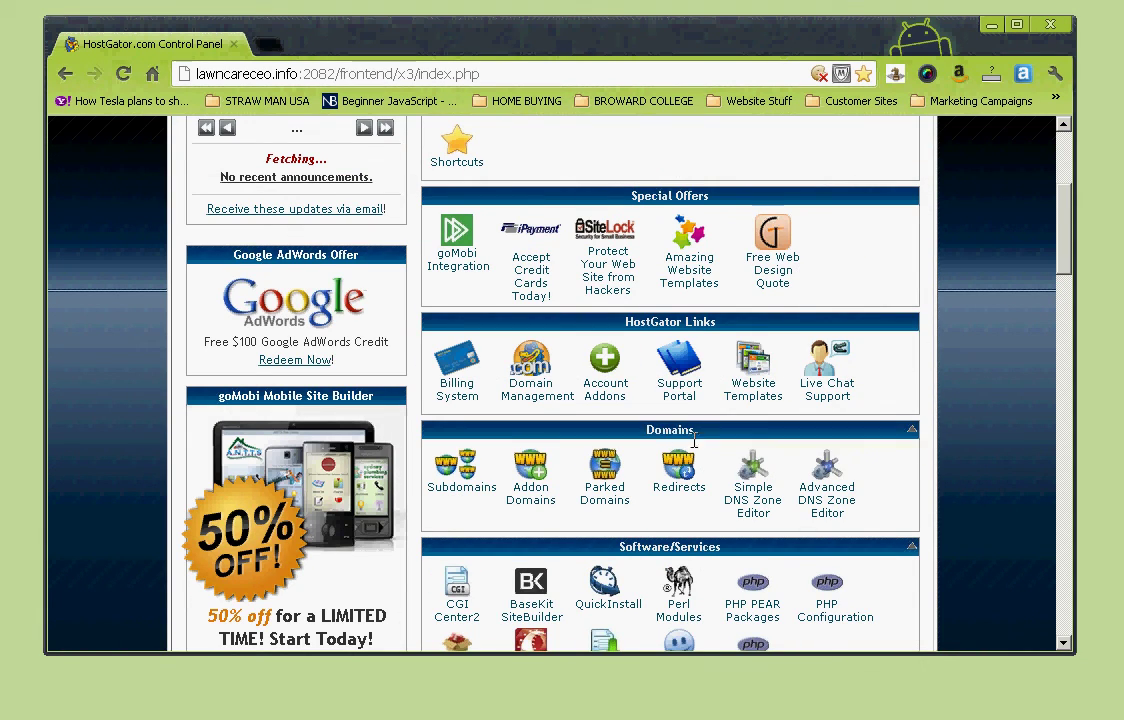
# - Examine the Databases, Mail, Files, Software/Services and Domains sections and their draggable headers on the control panel's main page
pyautogui.scroll(-4, 717, 573)
pyautogui.scroll(-8, 717, 573)
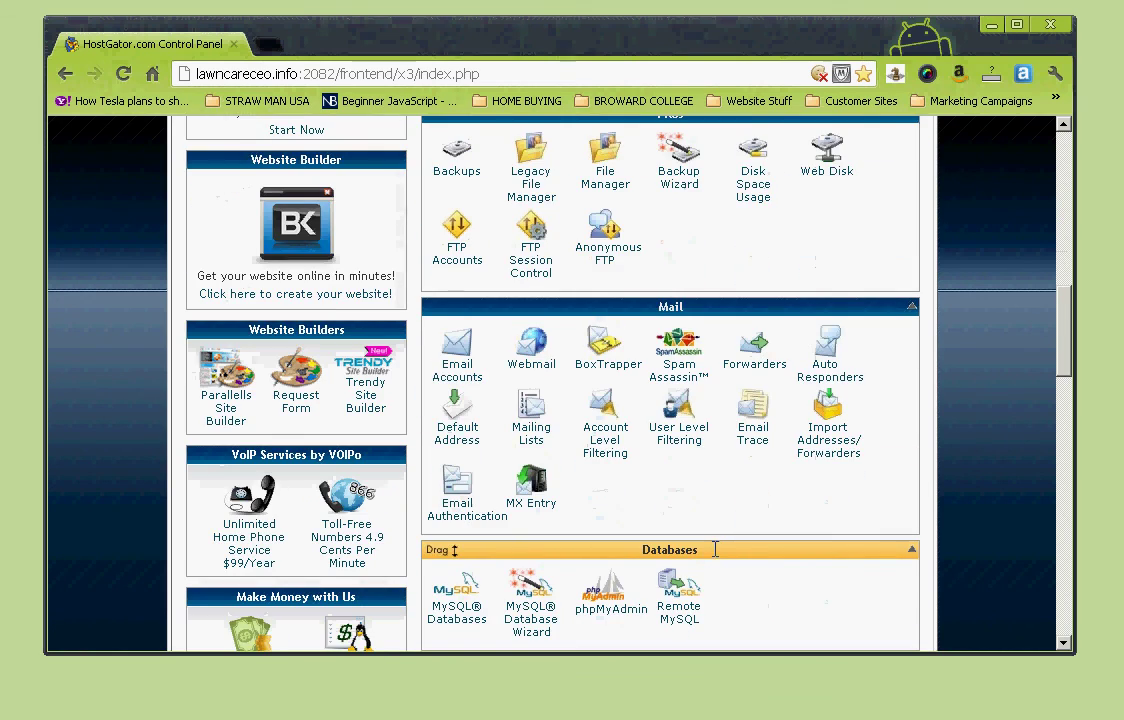
pyautogui.scroll(-6, 715, 547)
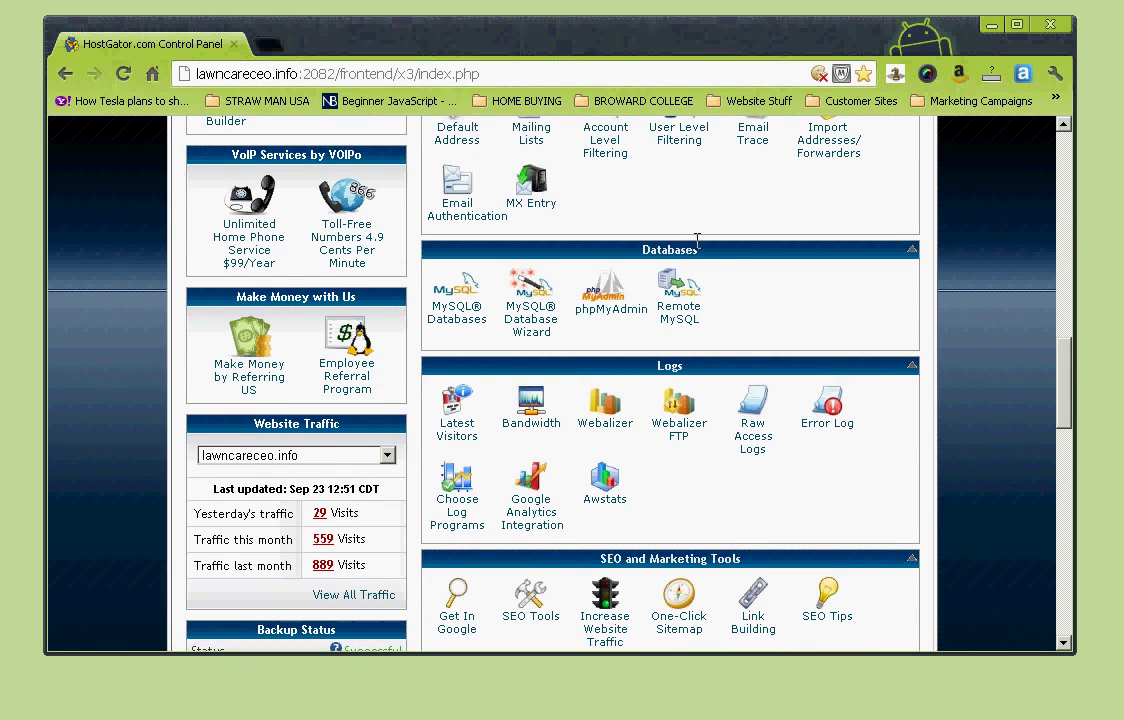
pyautogui.moveTo(615, 250); pyautogui.dragTo(624, 222)
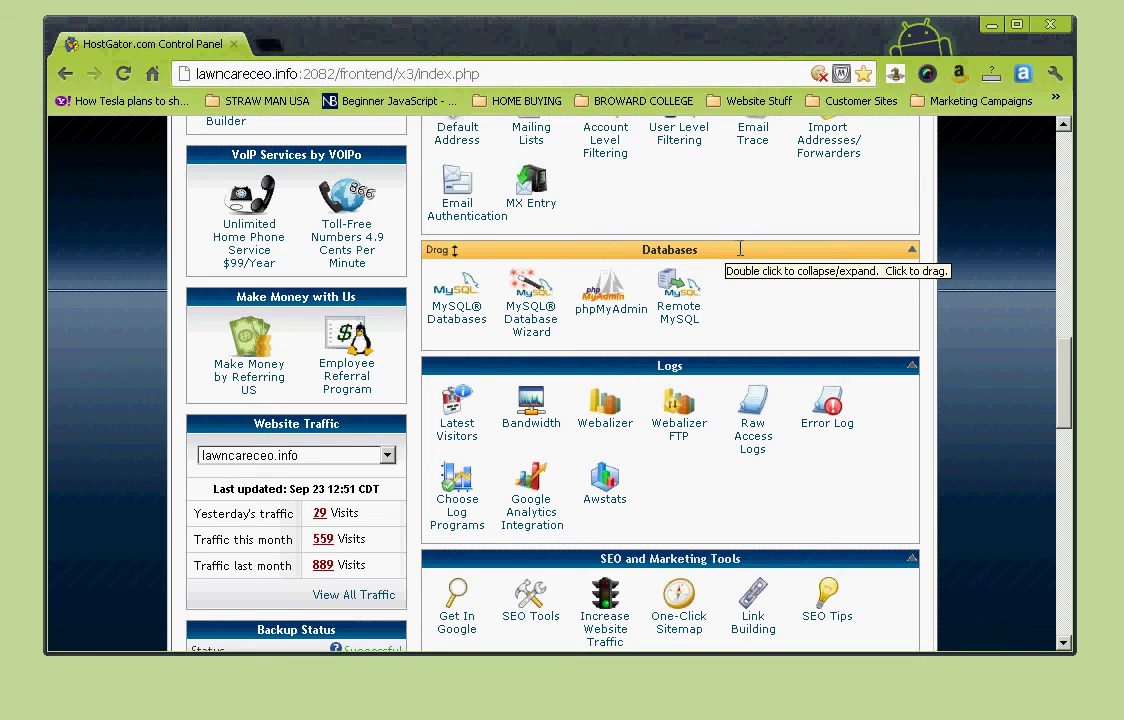
pyautogui.scroll(4, 737, 250)
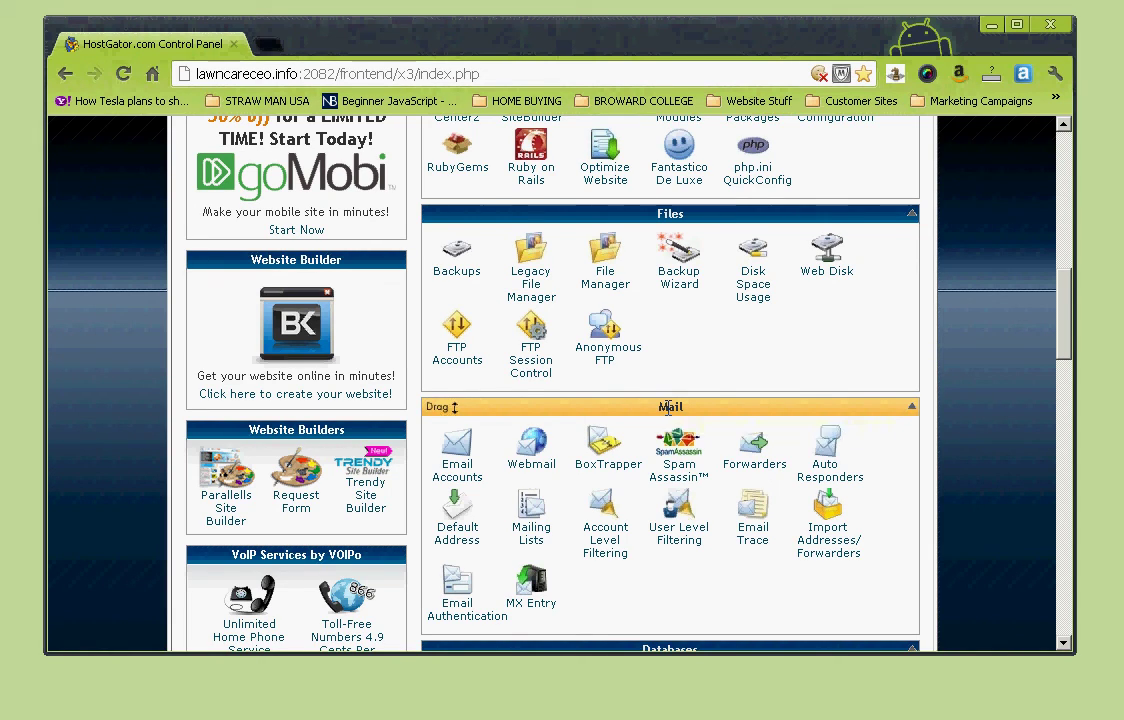
pyautogui.moveTo(668, 406); pyautogui.dragTo(668, 410)
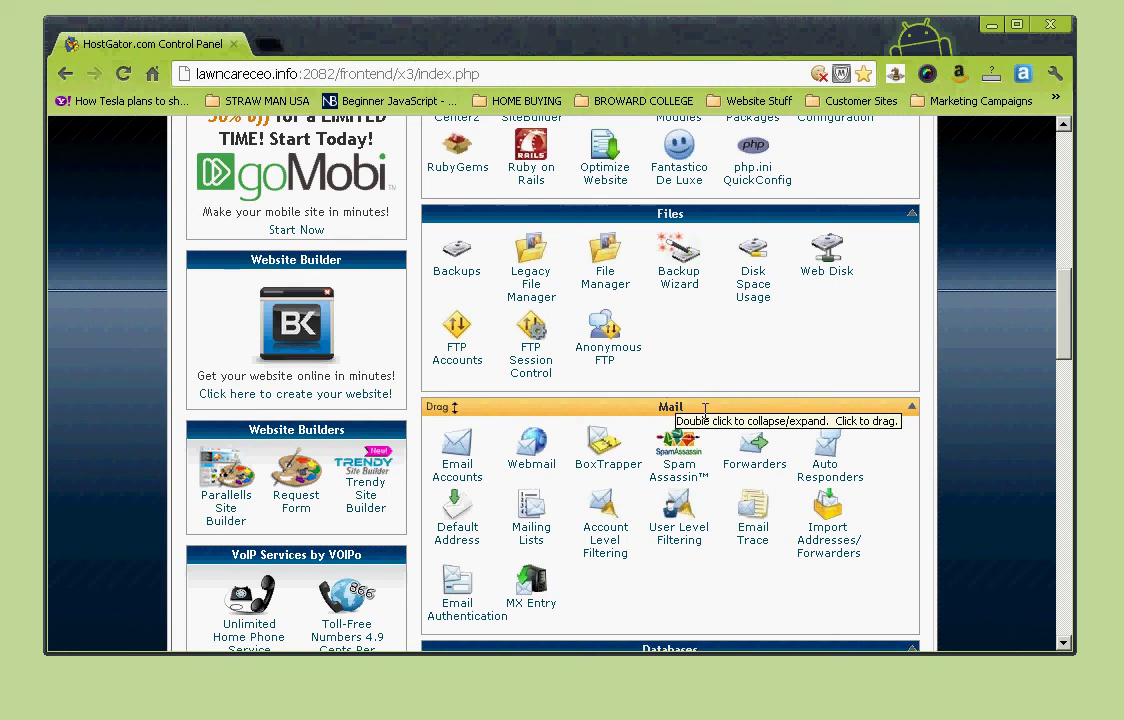
pyautogui.scroll(2, 705, 420)
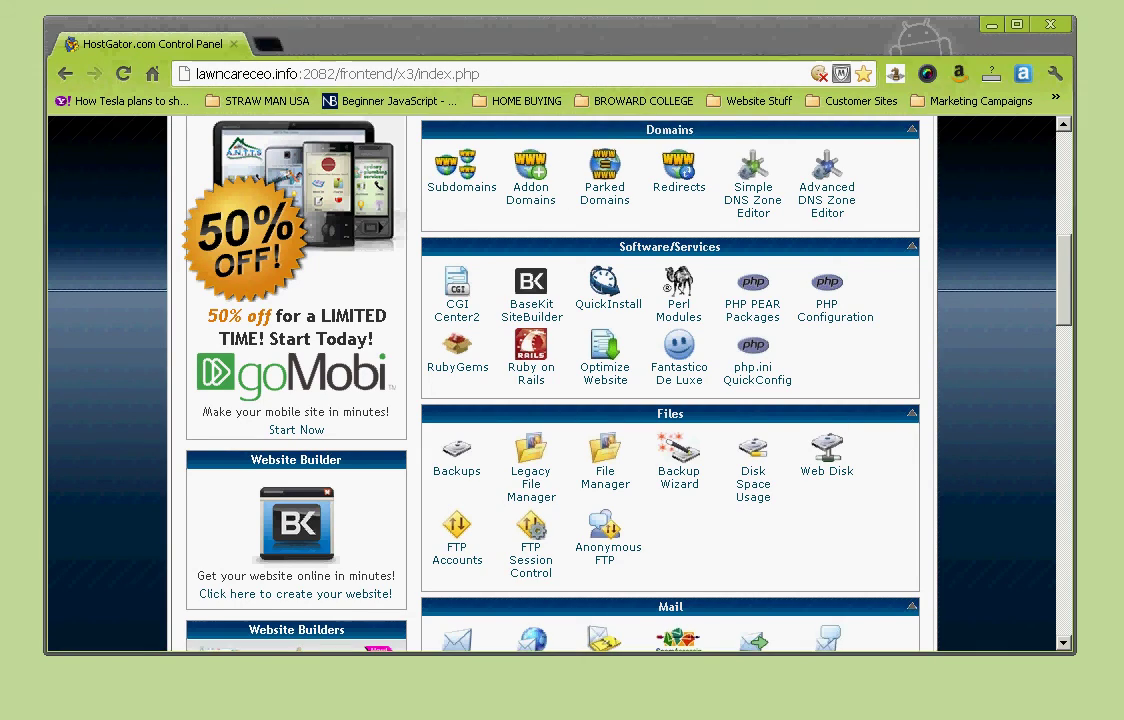
pyautogui.scroll(3, 670, 380)
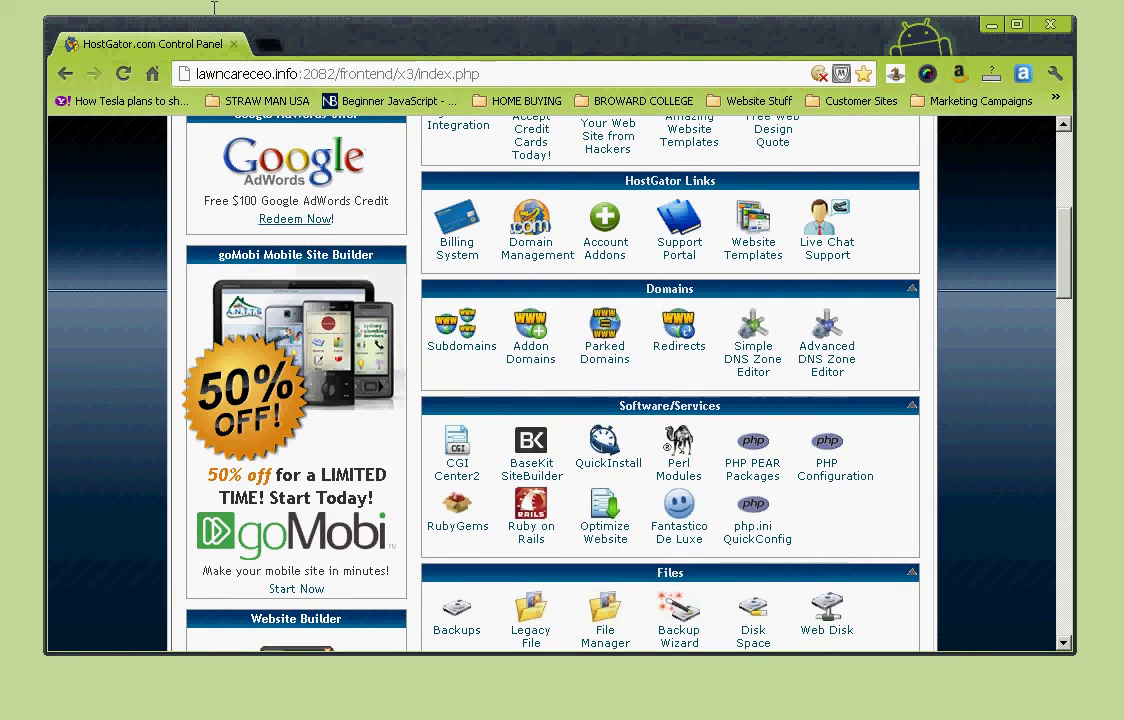
# - Open index.html from the local Desktop Practice folder in a new browser tab, look through the page, and close that tab
pyautogui.click(267, 44)
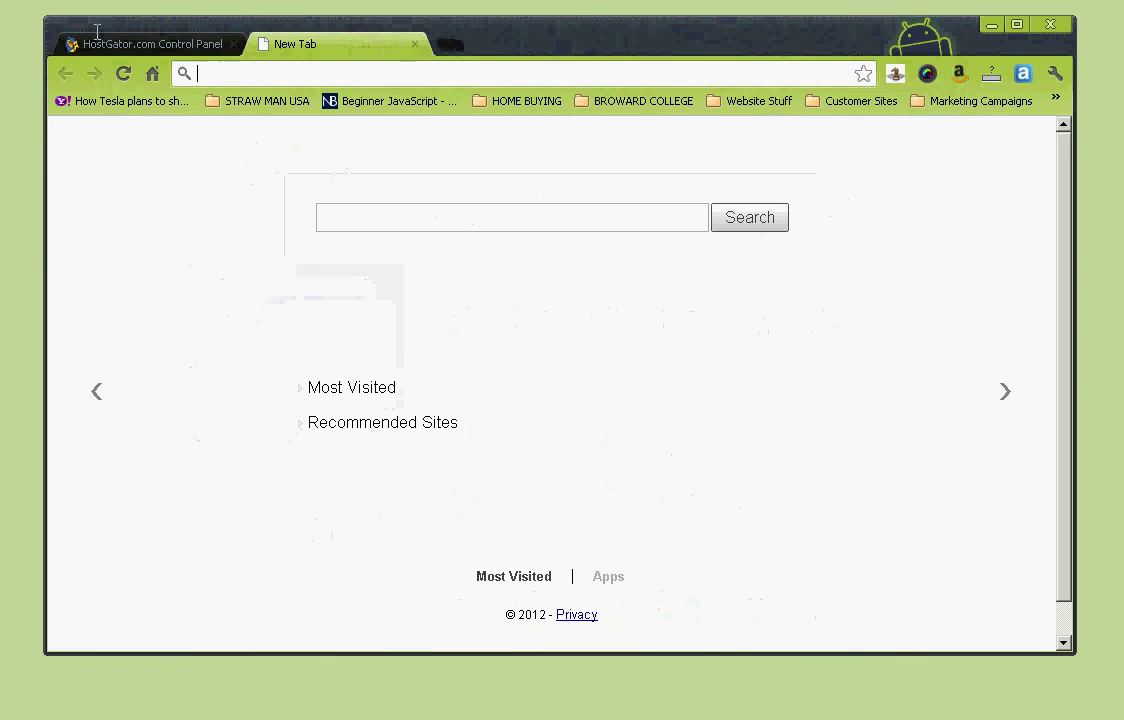
pyautogui.write('file:///C:/Users/John_Conner/Desktop/Practice/')
pyautogui.press('Return')
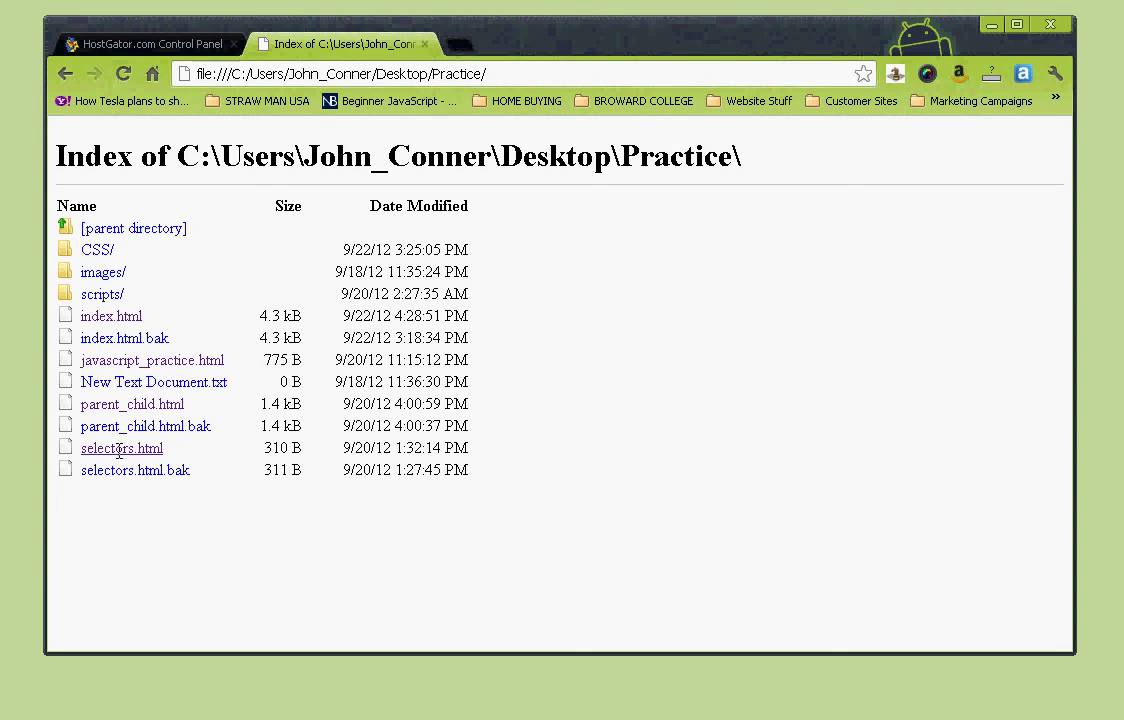
pyautogui.click(113, 318)
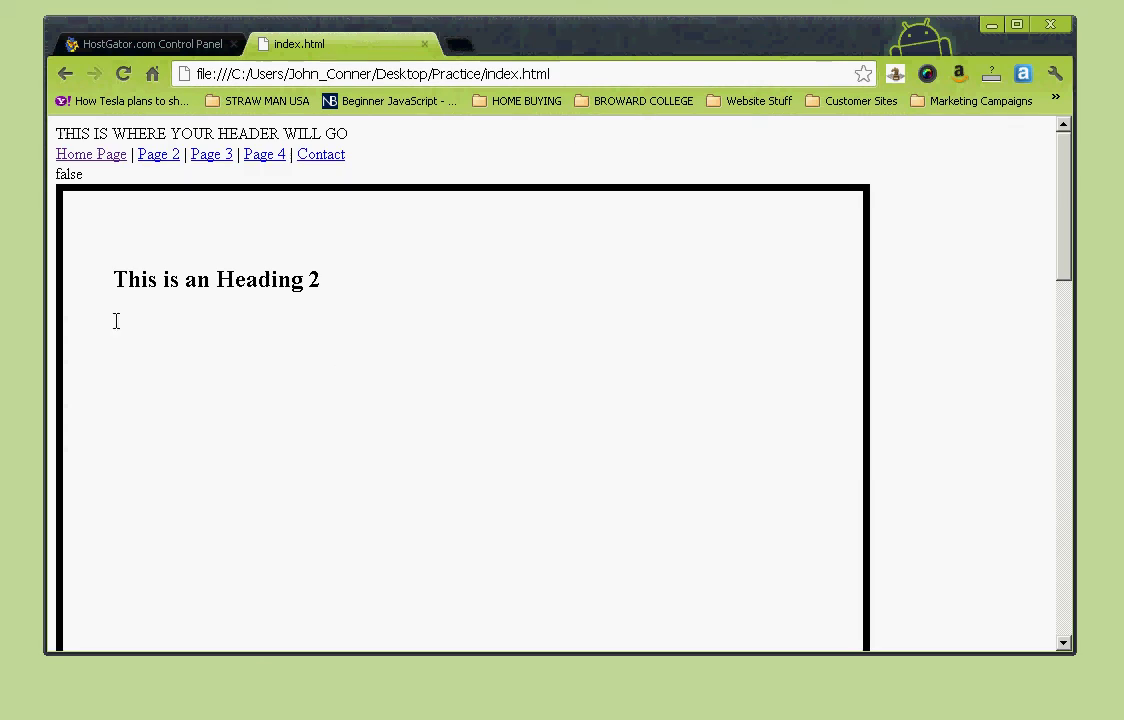
pyautogui.scroll(-8, 712, 280)
pyautogui.scroll(-2, 712, 283)
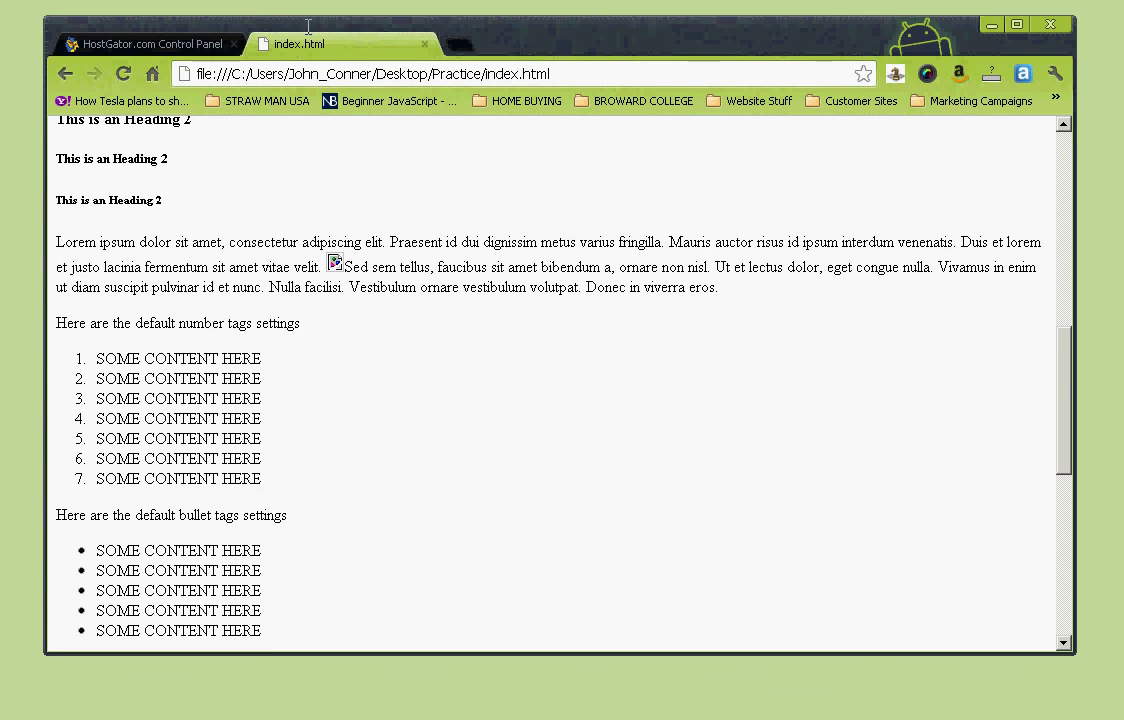
pyautogui.hotkey('ctrl', 'Tab')
pyautogui.middleClick(334, 44)
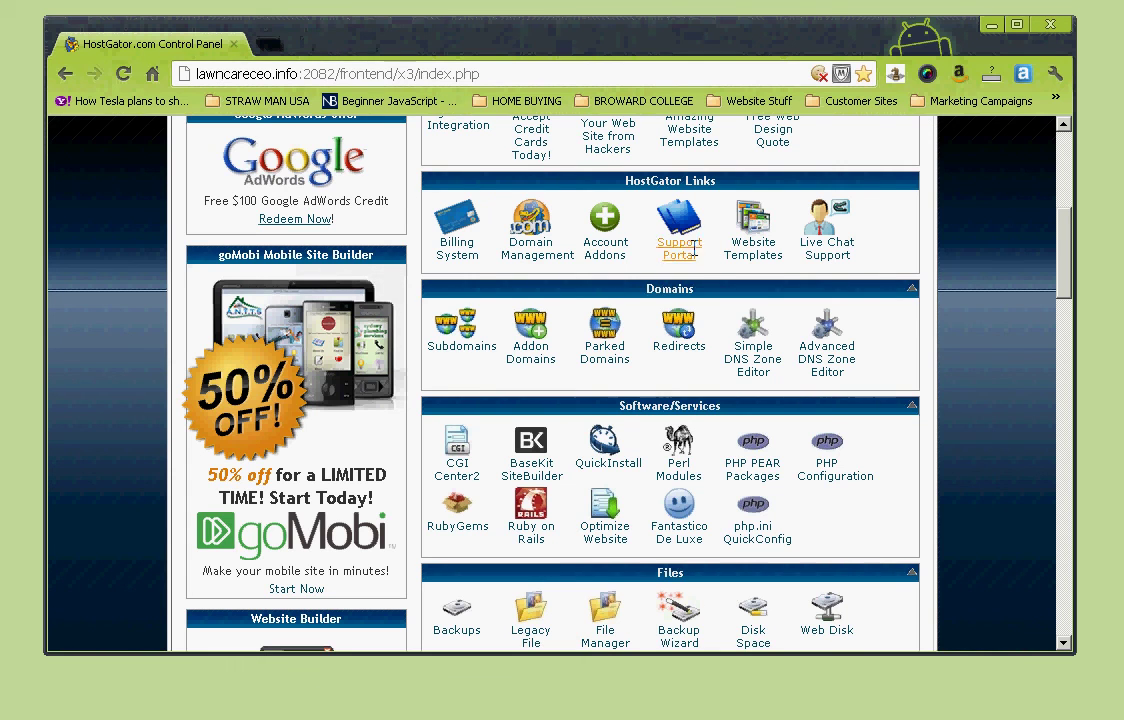
# - Open File Manager from the Files section at the document root for freewebdesigntutorials.info, with hidden files shown
pyautogui.scroll(-2, 678, 533)
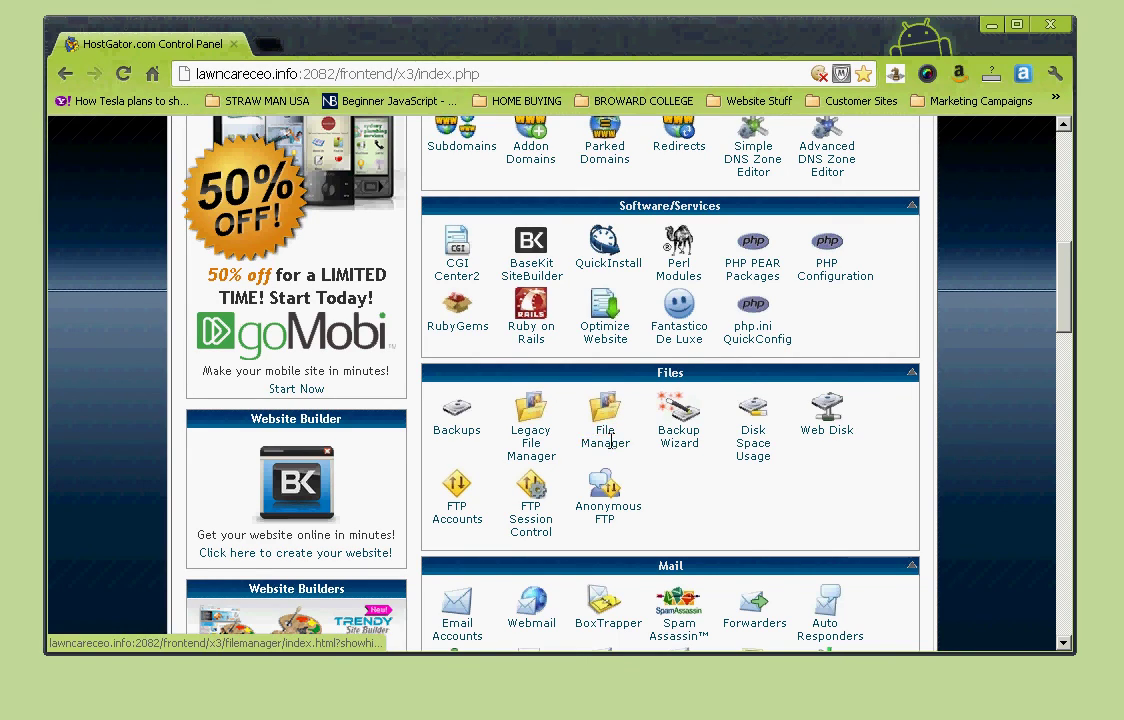
pyautogui.click(609, 440)
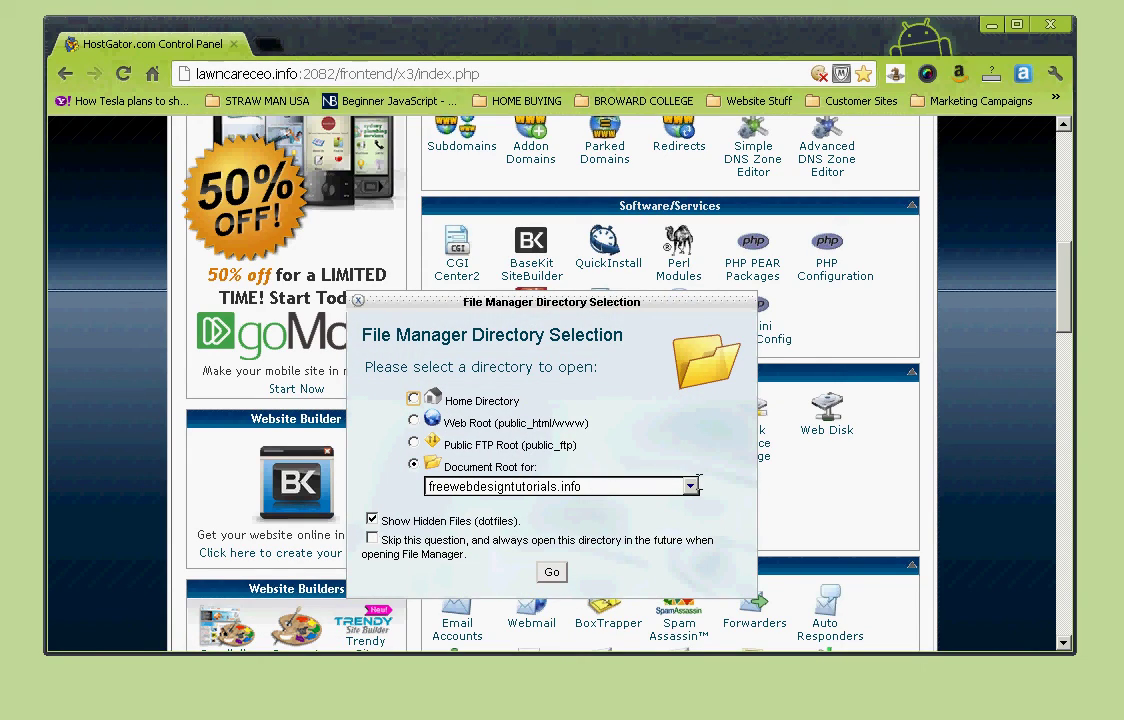
pyautogui.click(555, 574)
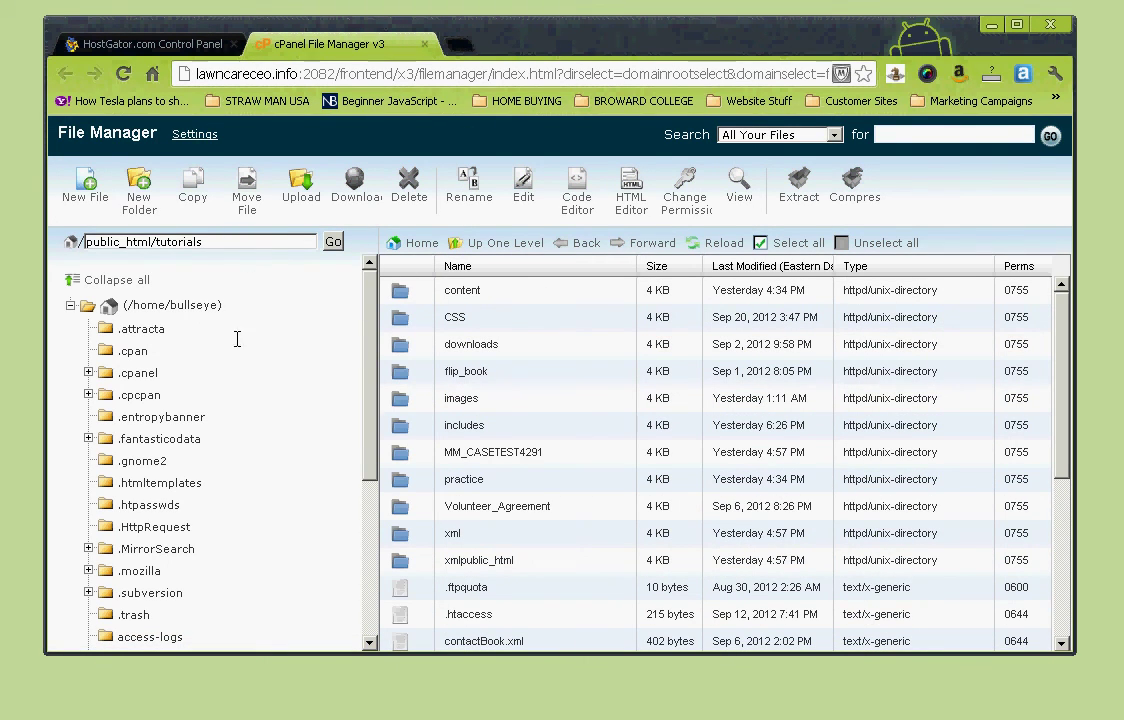
# - Look through the home directory's folder tree, expand public_html to view its subfolders, and collapse it
pyautogui.scroll(-5, 310, 378)
pyautogui.scroll(-2, 313, 395)
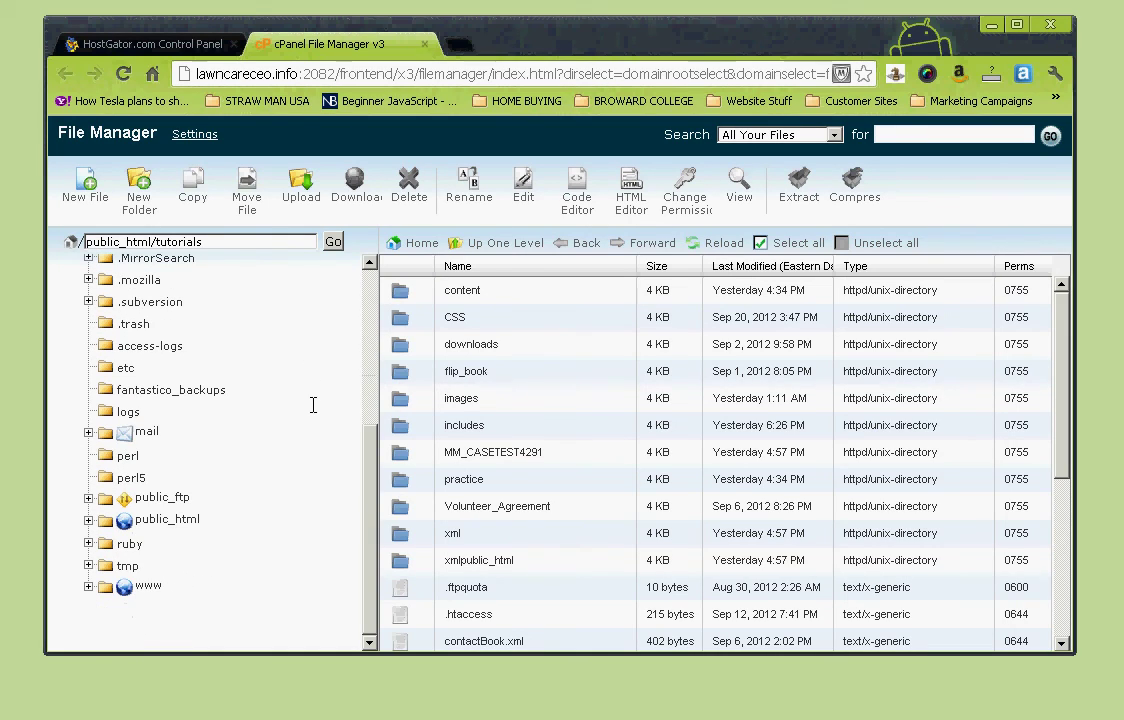
pyautogui.scroll(5, 125, 283)
pyautogui.scroll(2, 126, 290)
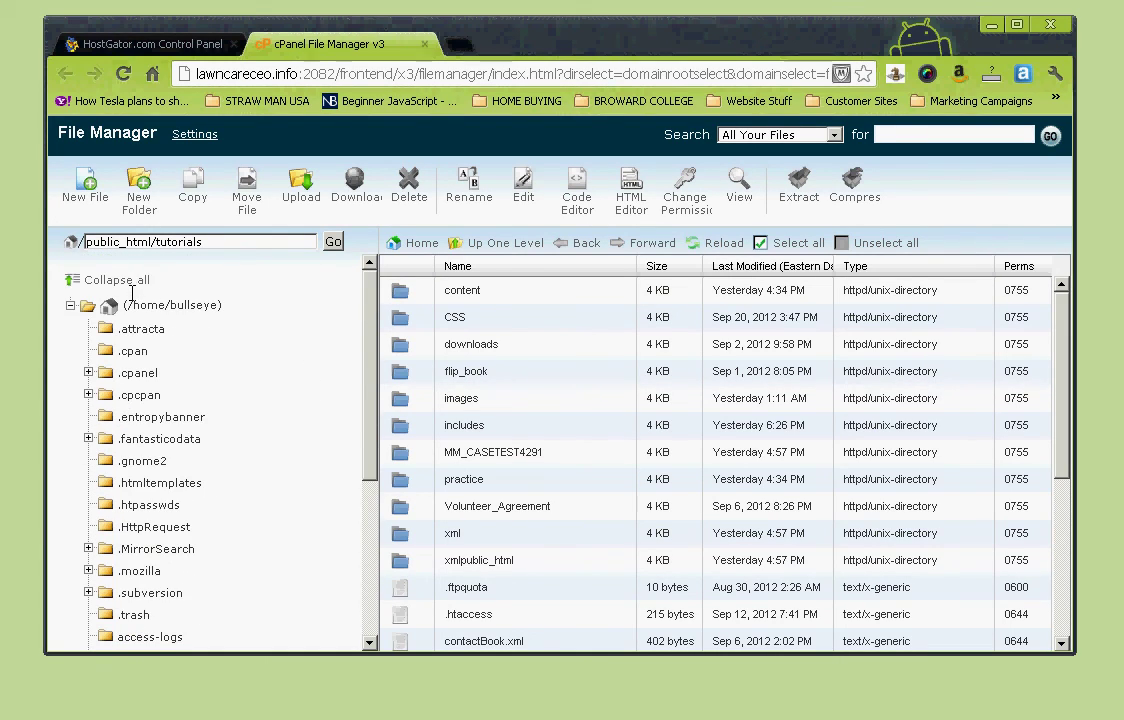
pyautogui.scroll(-7, 120, 275)
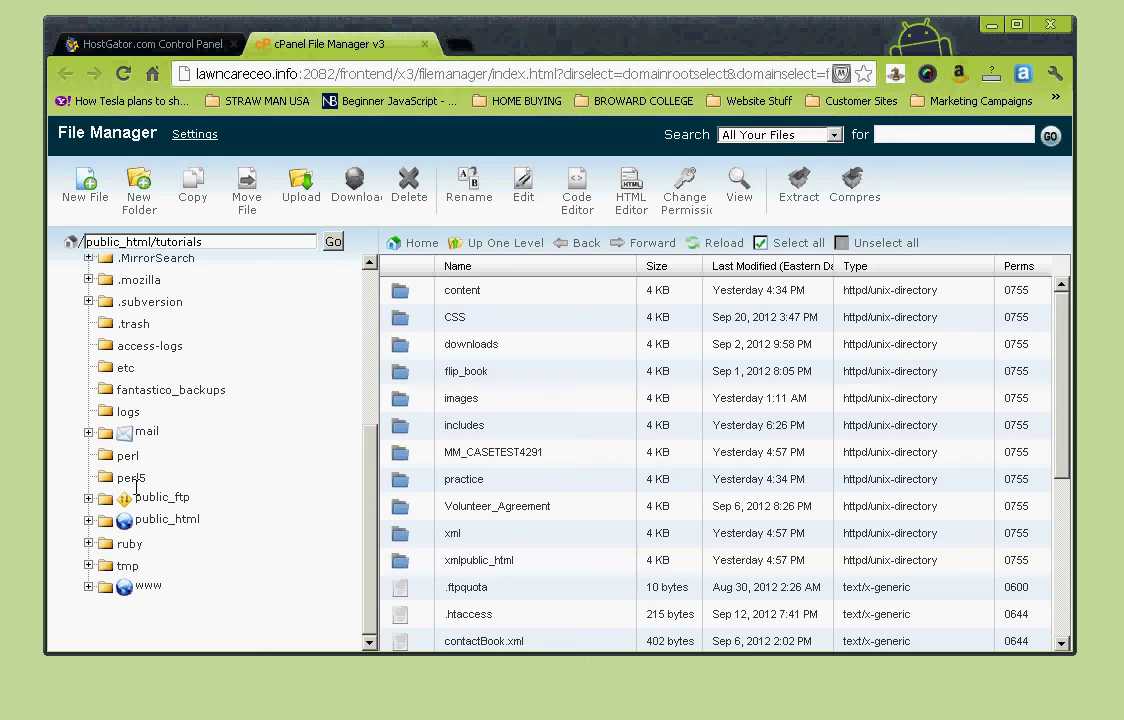
pyautogui.click(88, 519)
pyautogui.scroll(-5, 301, 519)
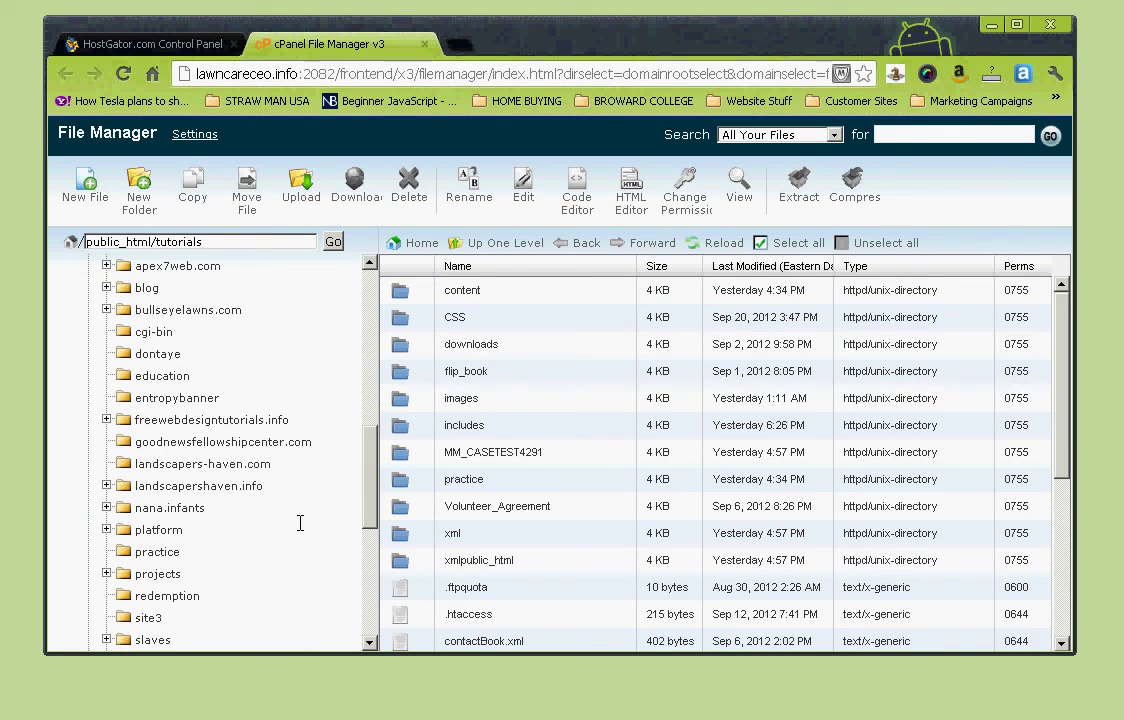
pyautogui.scroll(5, 301, 522)
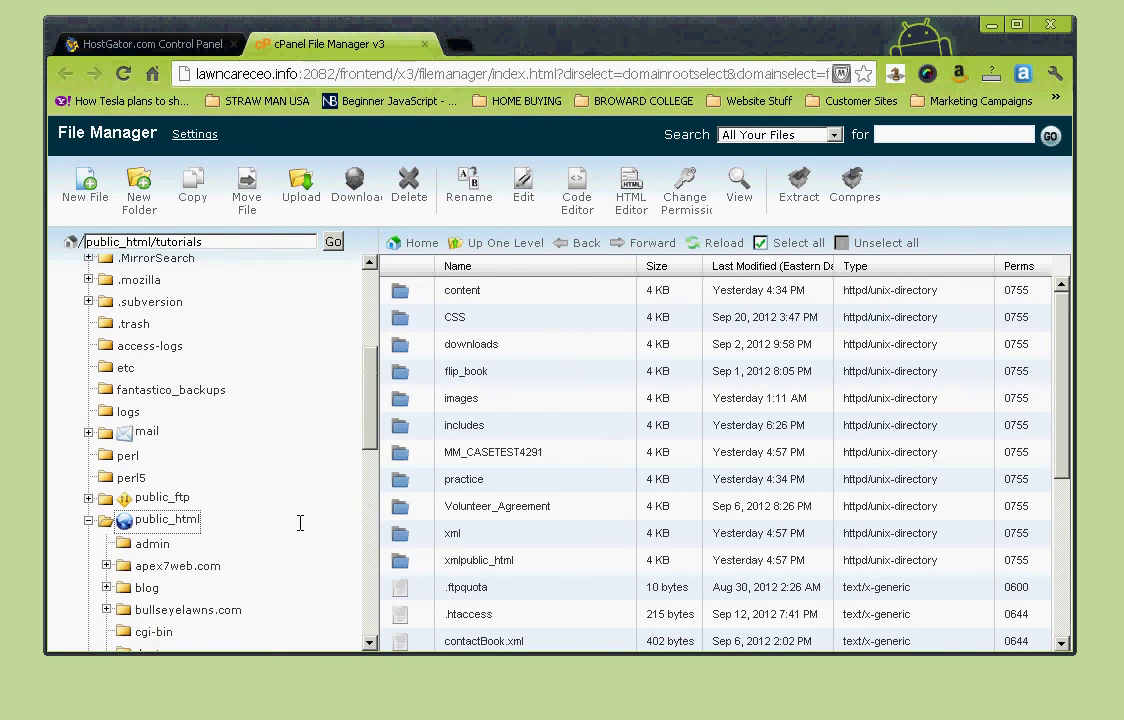
pyautogui.click(89, 520)
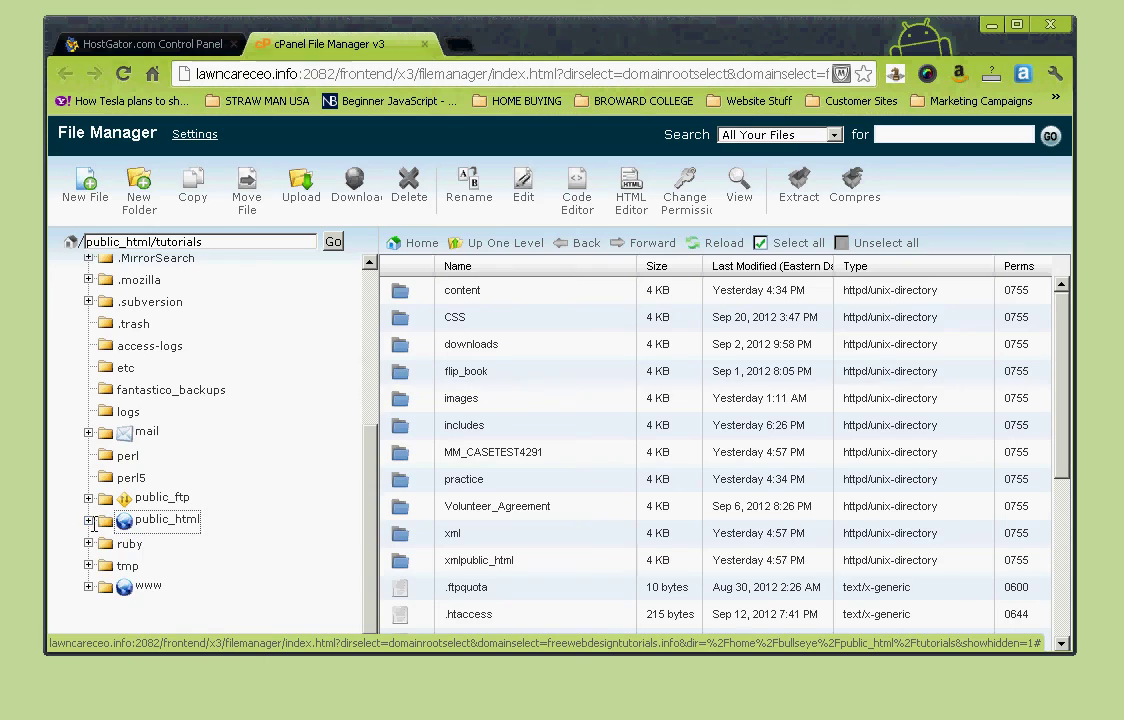
# - Expand the www folder in the tree to view its subfolders, and collapse it
pyautogui.click(88, 586)
pyautogui.scroll(-3, 301, 594)
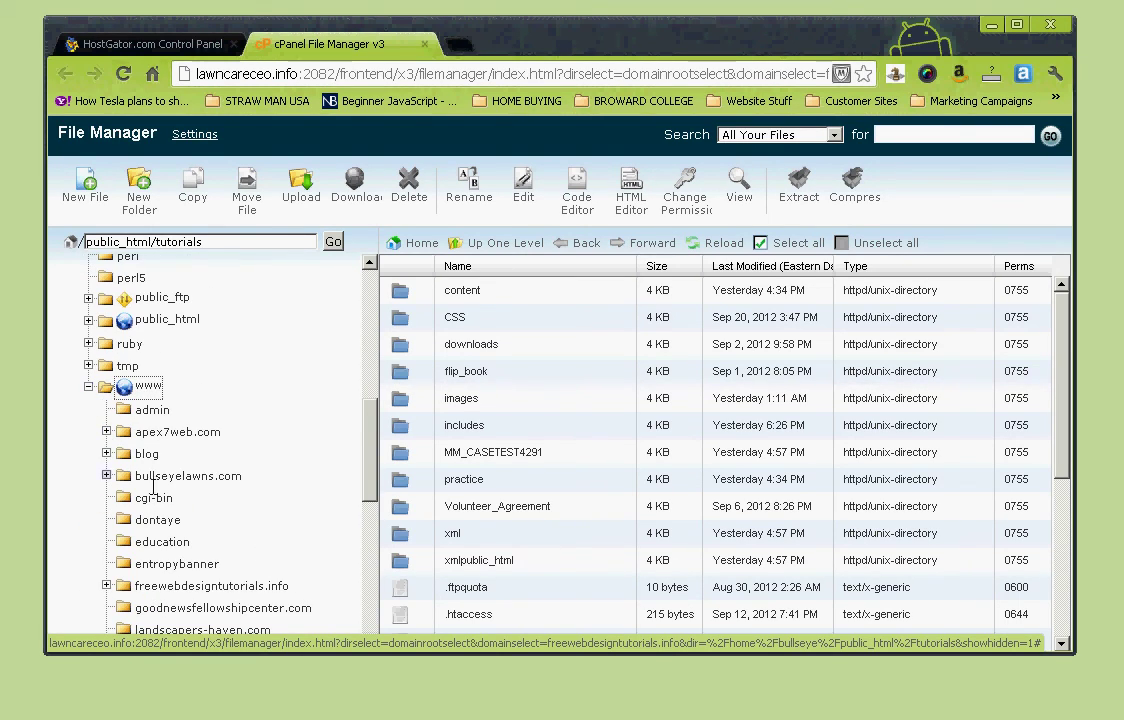
pyautogui.click(88, 386)
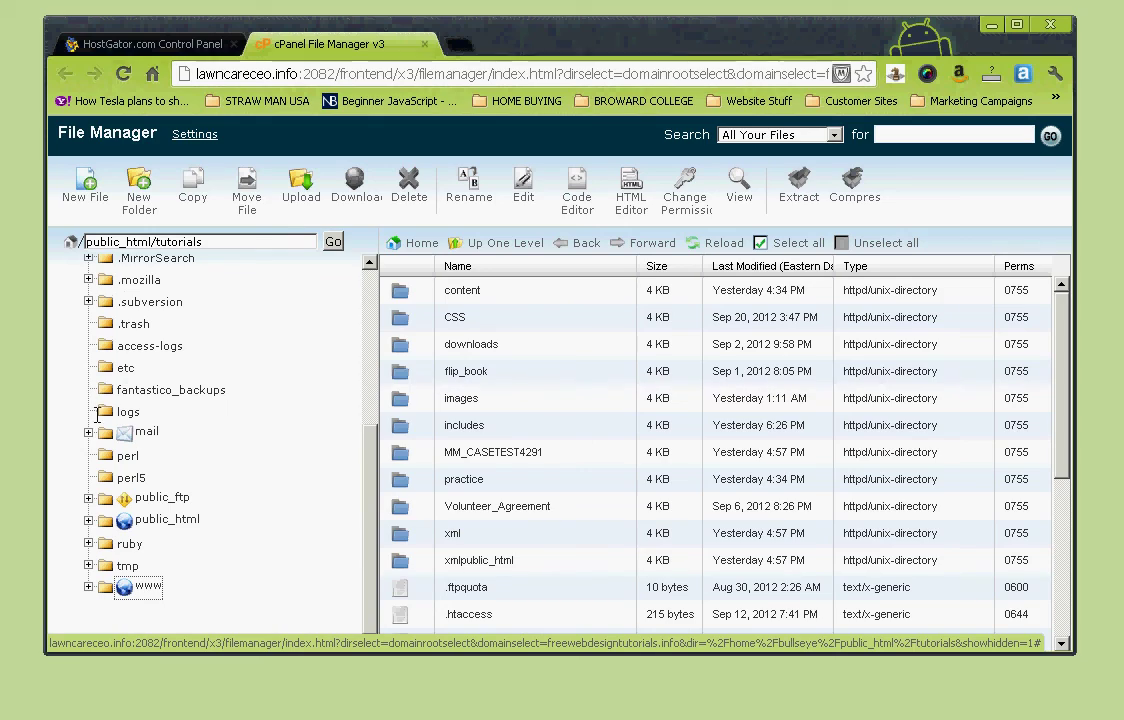
# - Expand the public_html folder again and look through the website folders inside it
pyautogui.click(88, 519)
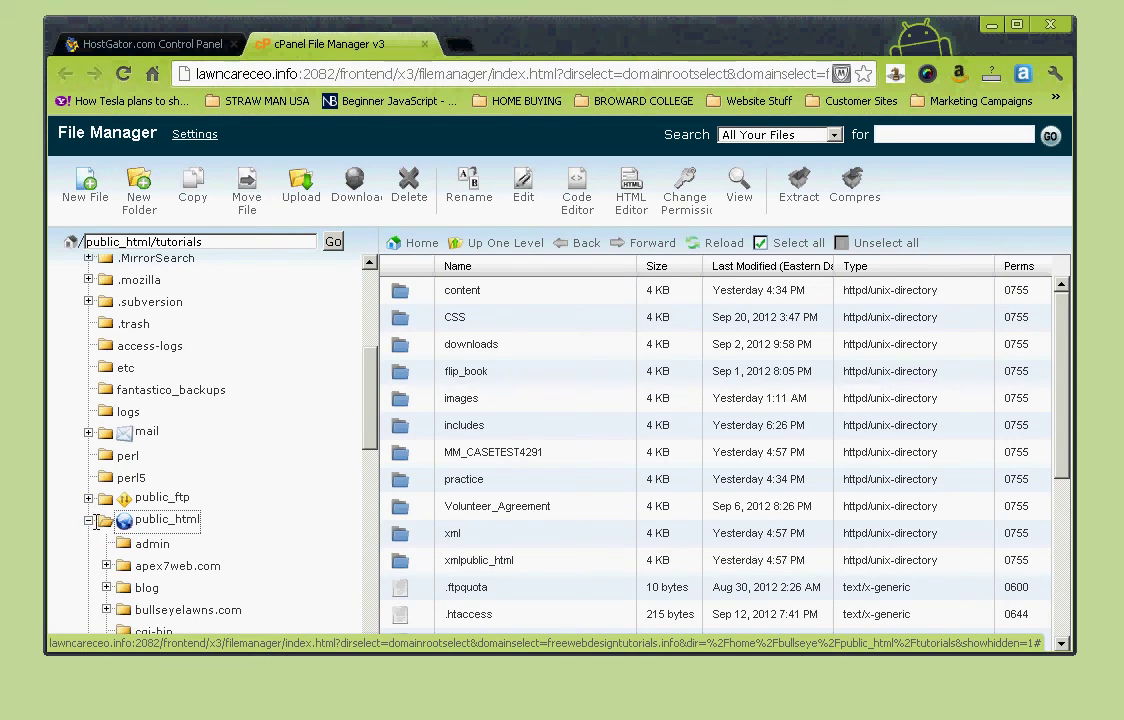
pyautogui.scroll(-3, 250, 450)
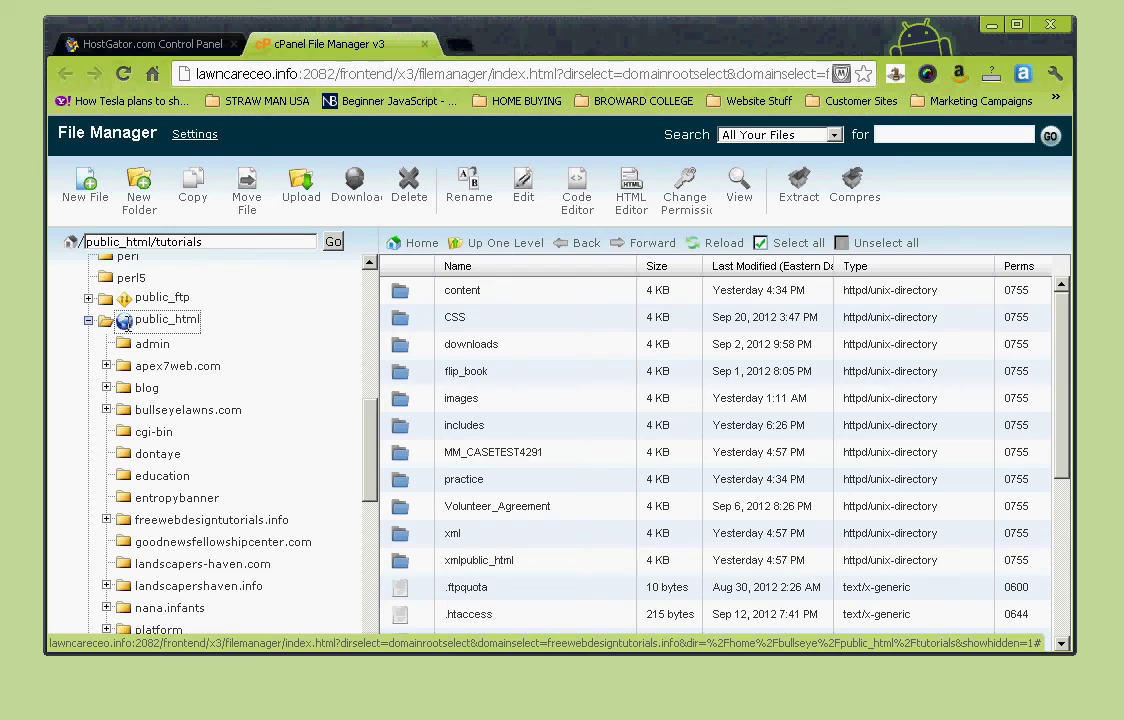
pyautogui.scroll(-3, 131, 330)
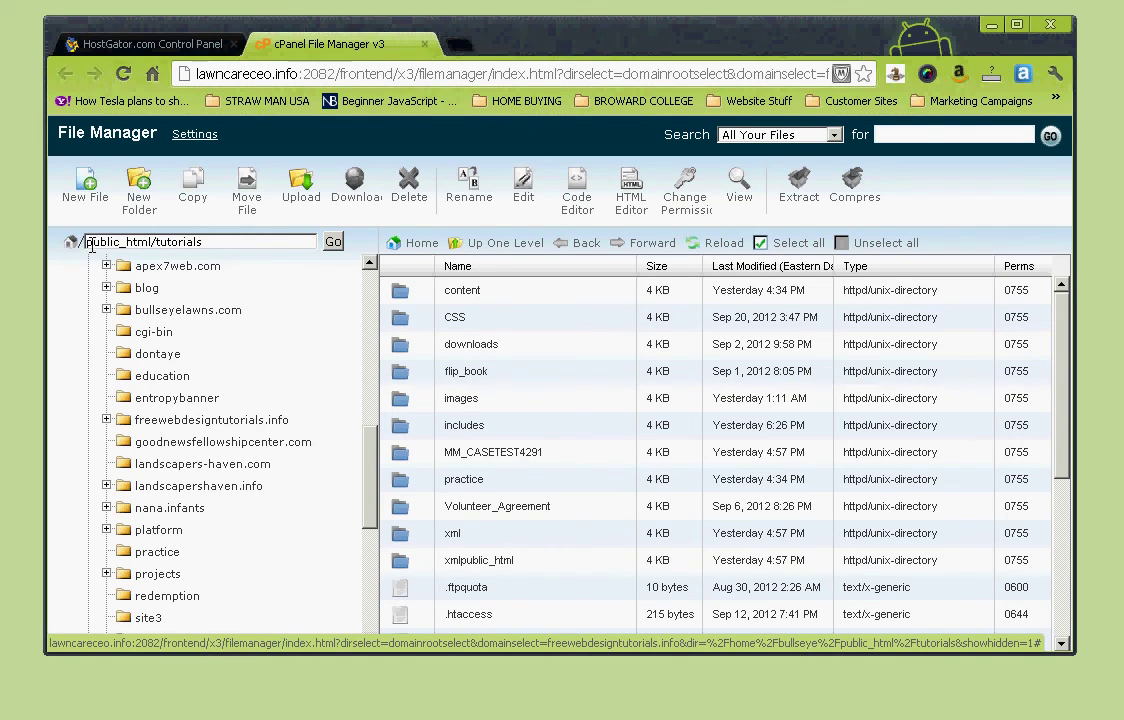
# - Highlight the public_html/tutorials path and its tutorials part, and locate the tutorials folder under public_html in the tree
pyautogui.moveTo(87, 241); pyautogui.dragTo(214, 241)
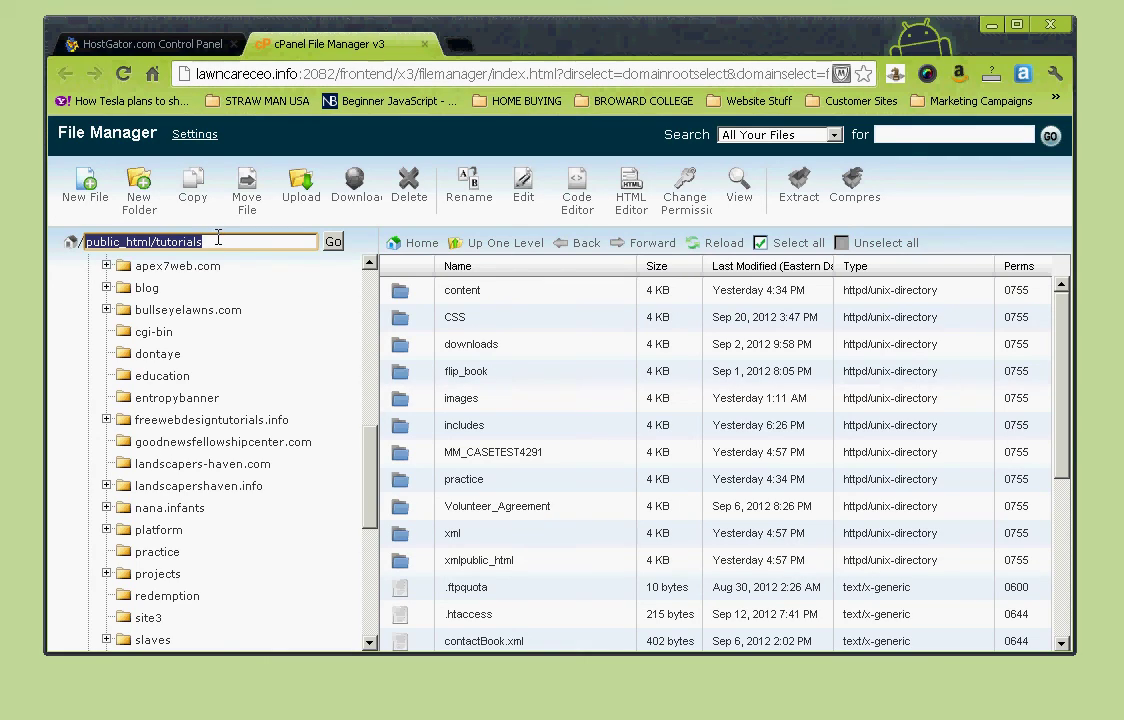
pyautogui.click(217, 240)
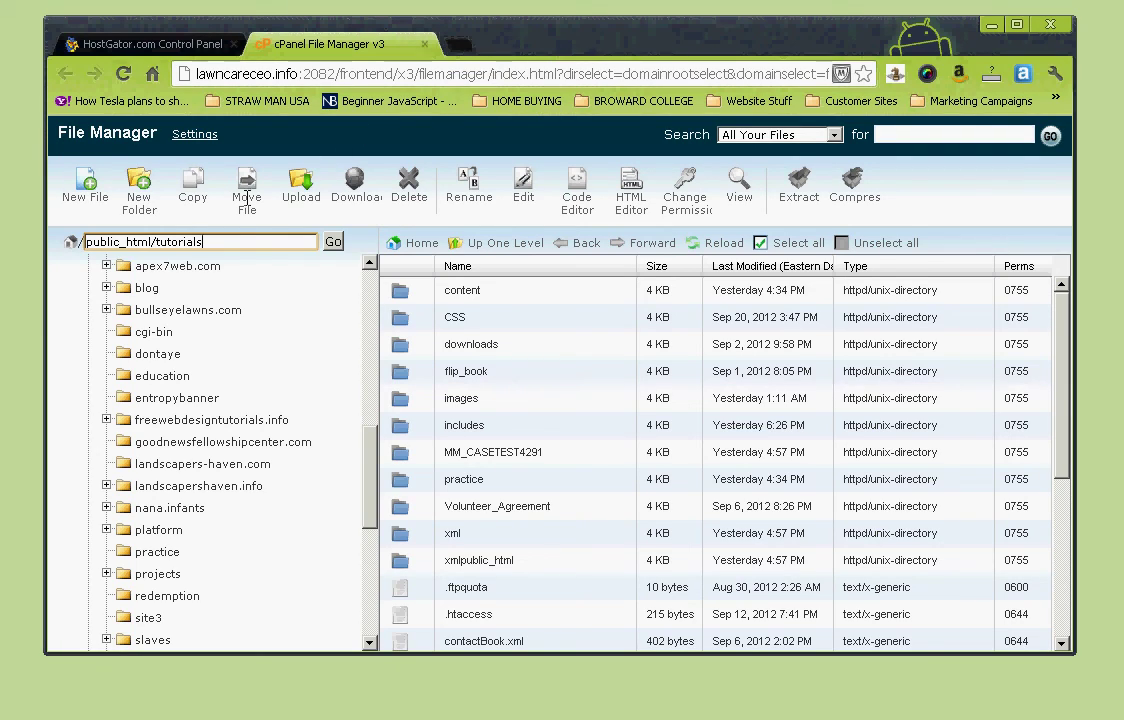
pyautogui.moveTo(243, 250); pyautogui.dragTo(156, 250)
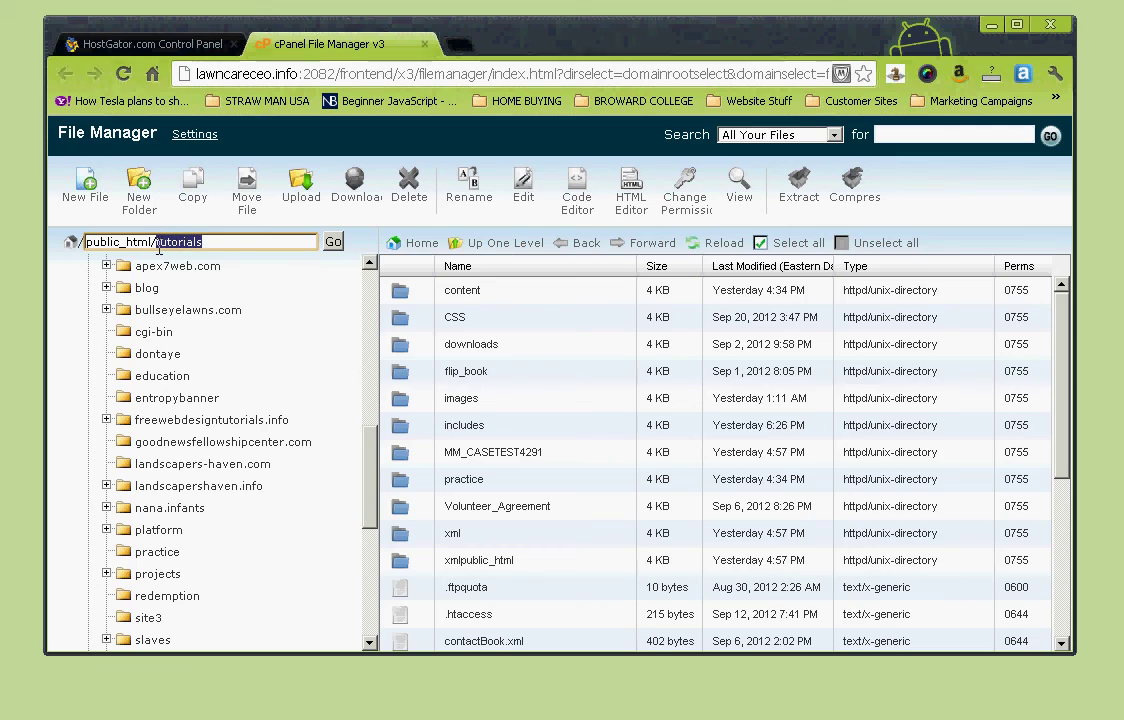
pyautogui.scroll(5, 208, 447)
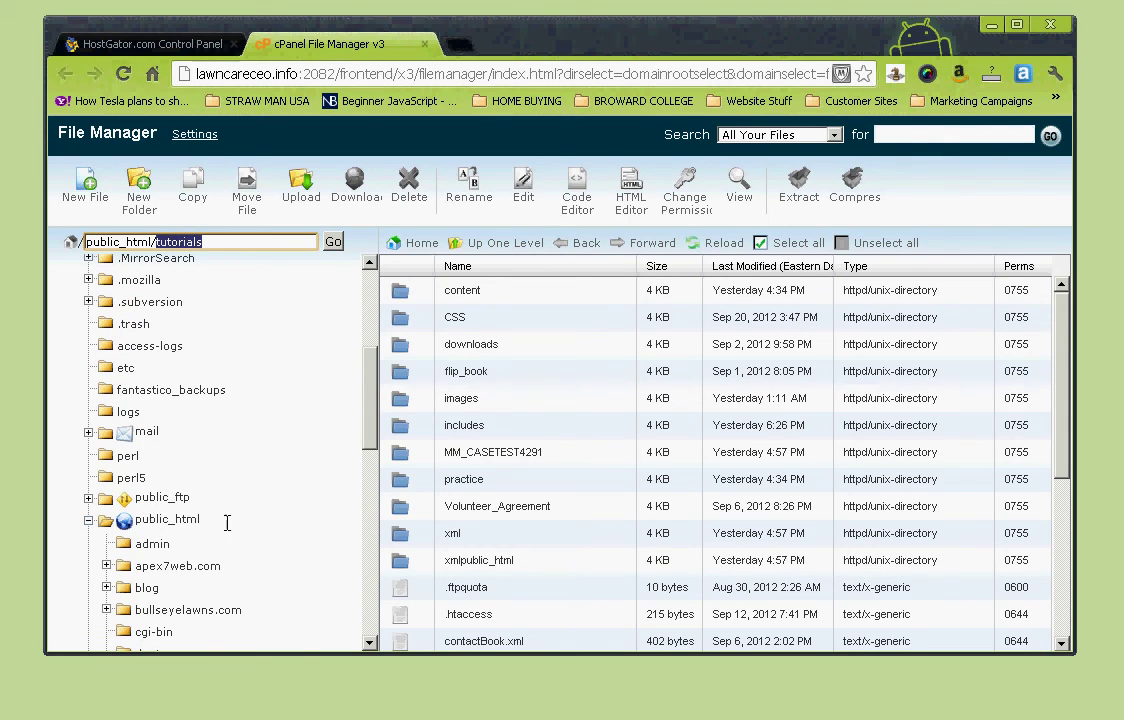
pyautogui.scroll(-5, 225, 524)
pyautogui.scroll(-3, 224, 529)
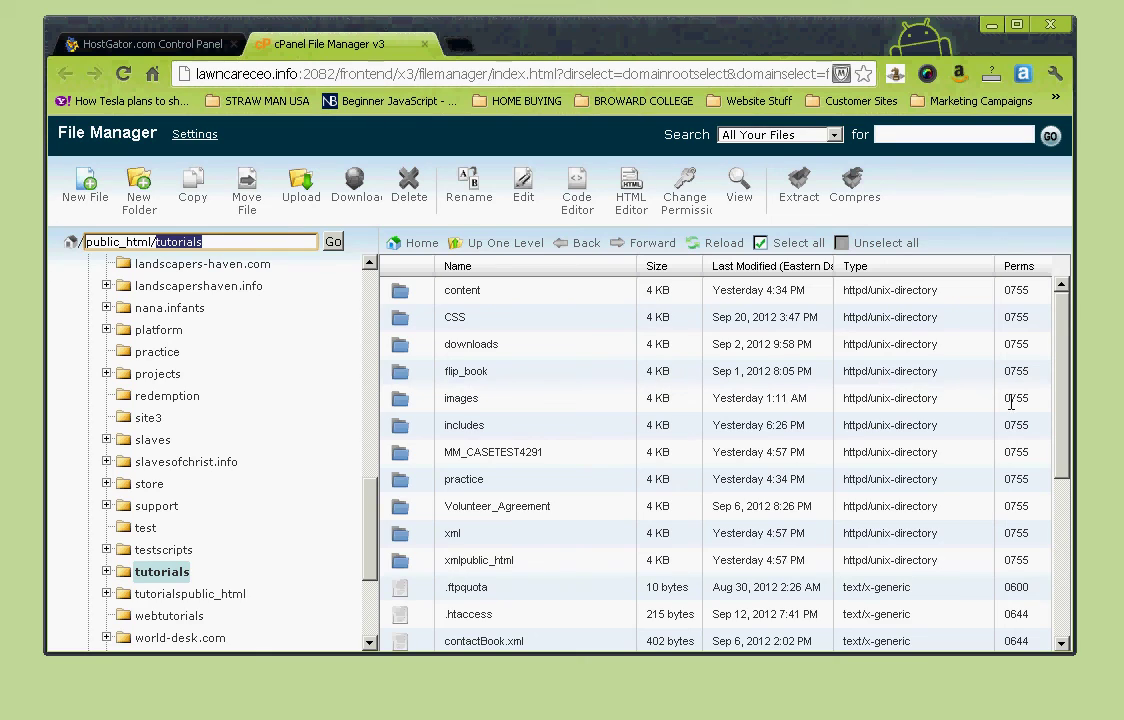
# - Review the folders and files listed in the tutorials directory, from content to test_htttv9jrik.php
pyautogui.scroll(-3, 940, 333)
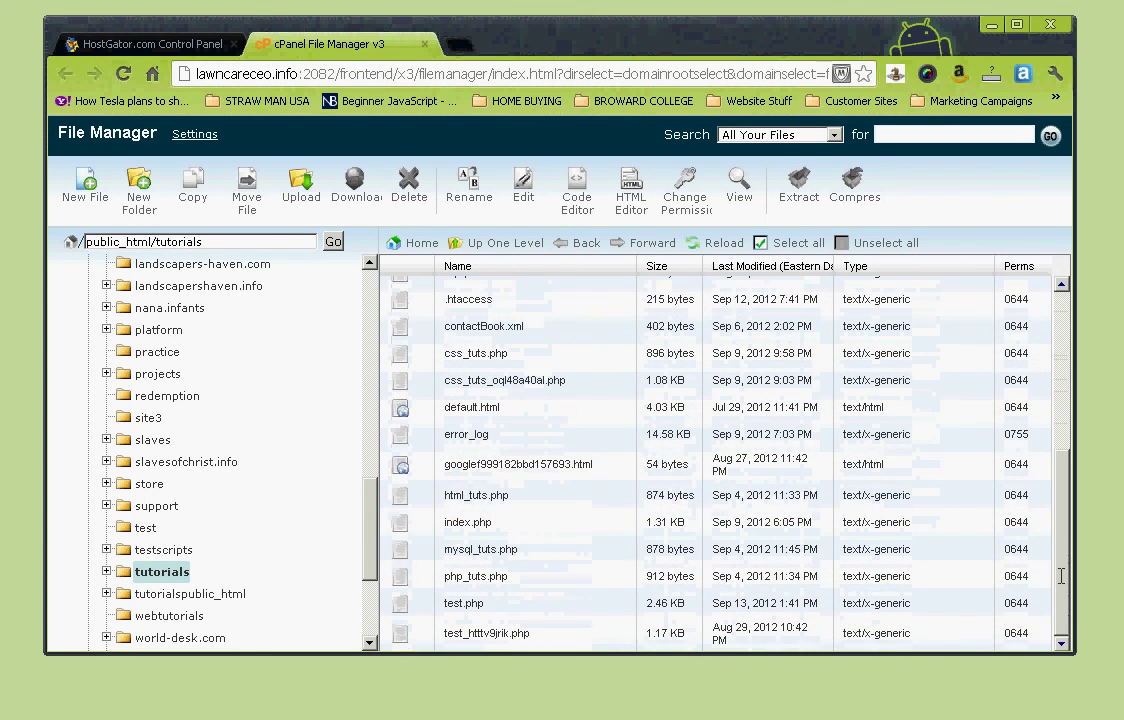
pyautogui.scroll(3, 1068, 575)
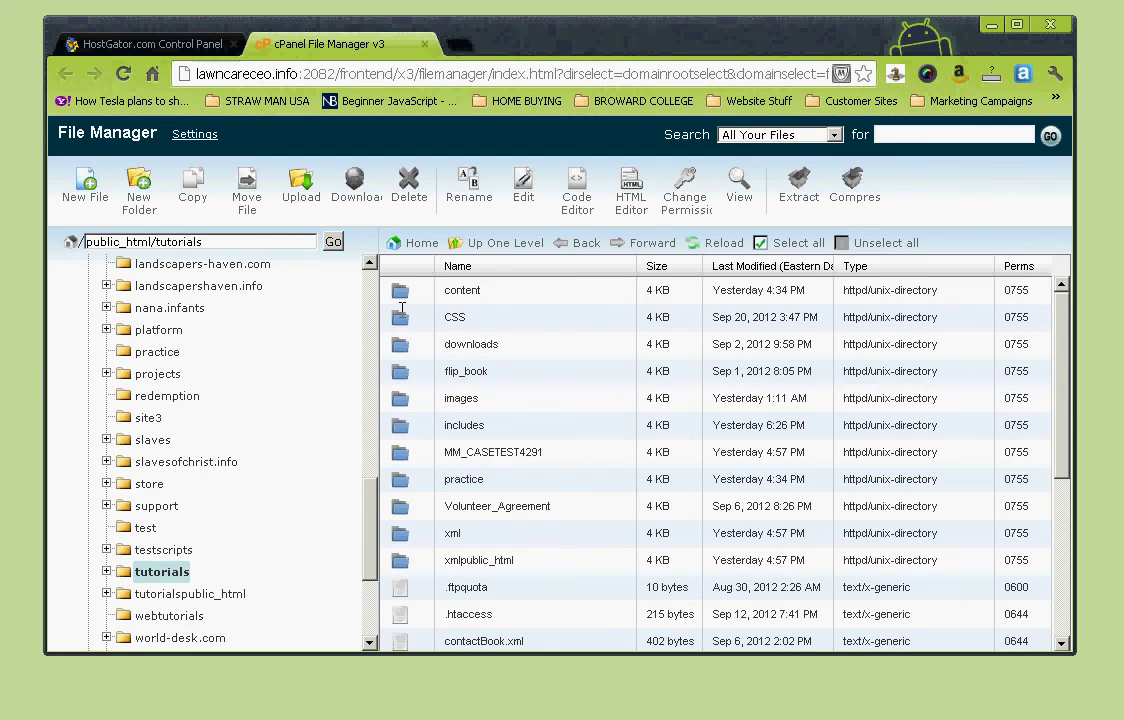
pyautogui.scroll(-3, 515, 320)
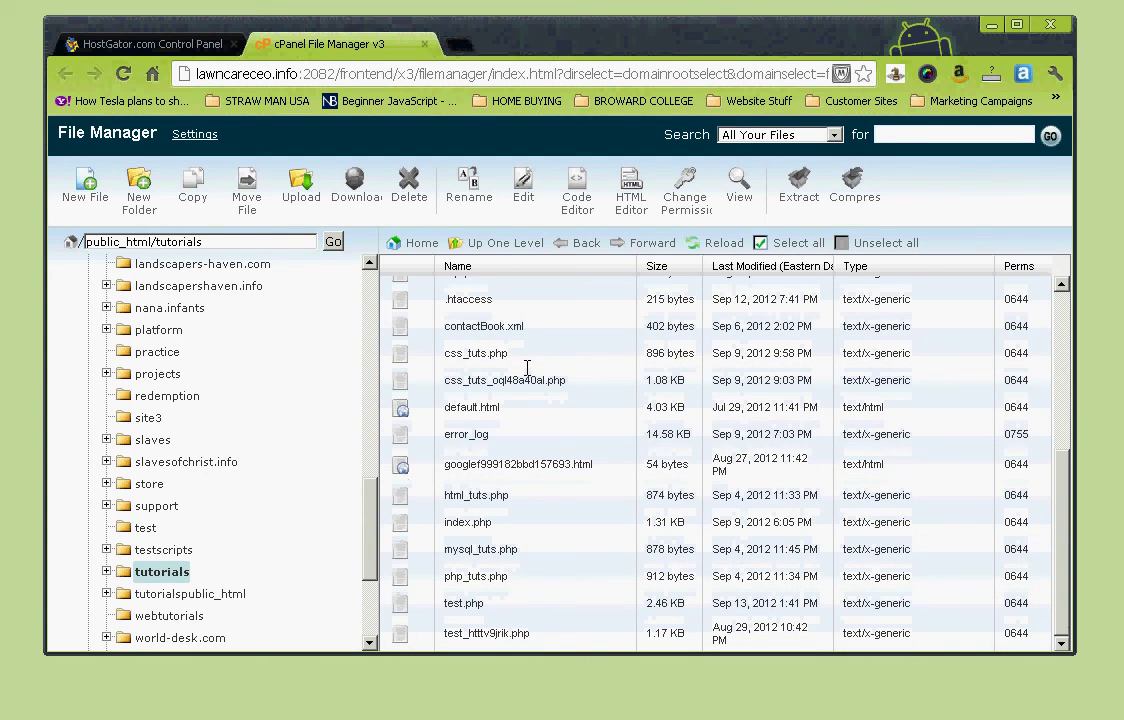
# - Open the local Practice folder's file index in a new tab, and compare it with the tutorials directory listing in File Manager
pyautogui.scroll(3, 531, 365)
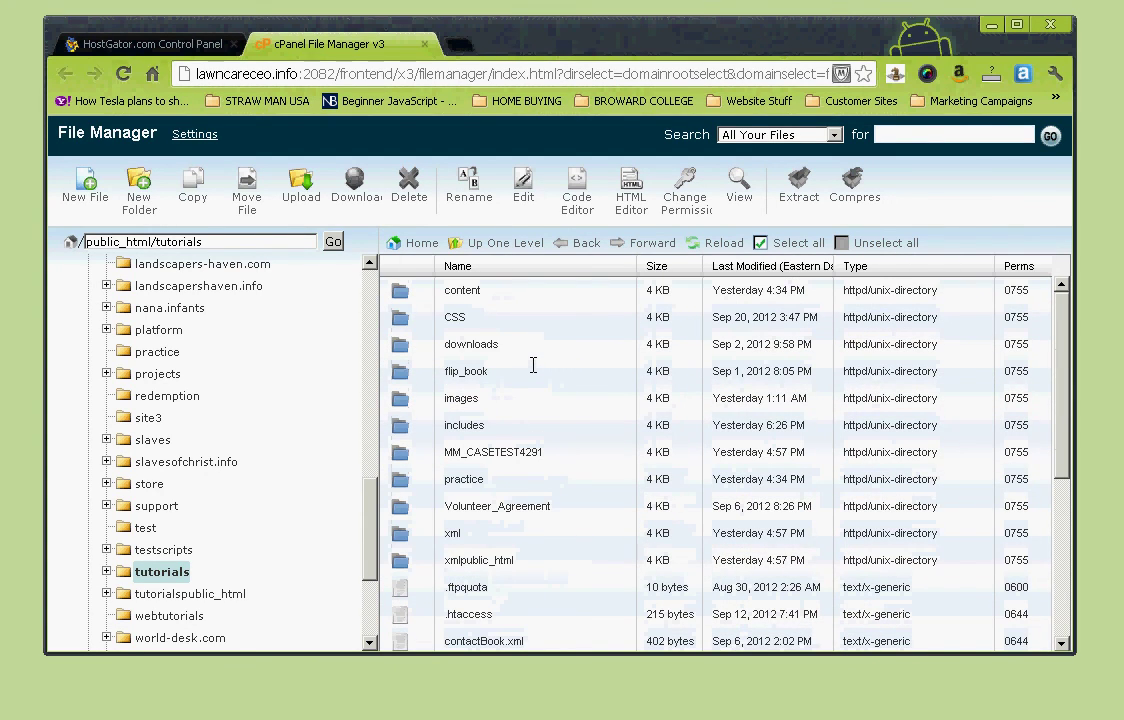
pyautogui.click(456, 44)
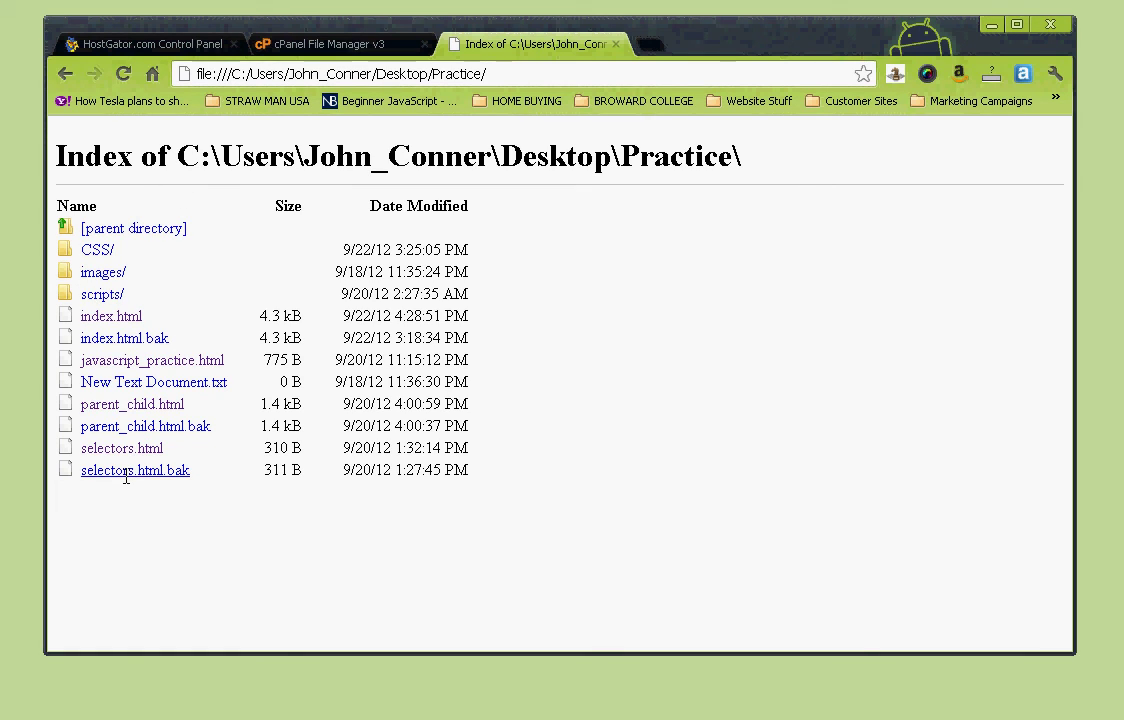
pyautogui.click(370, 45)
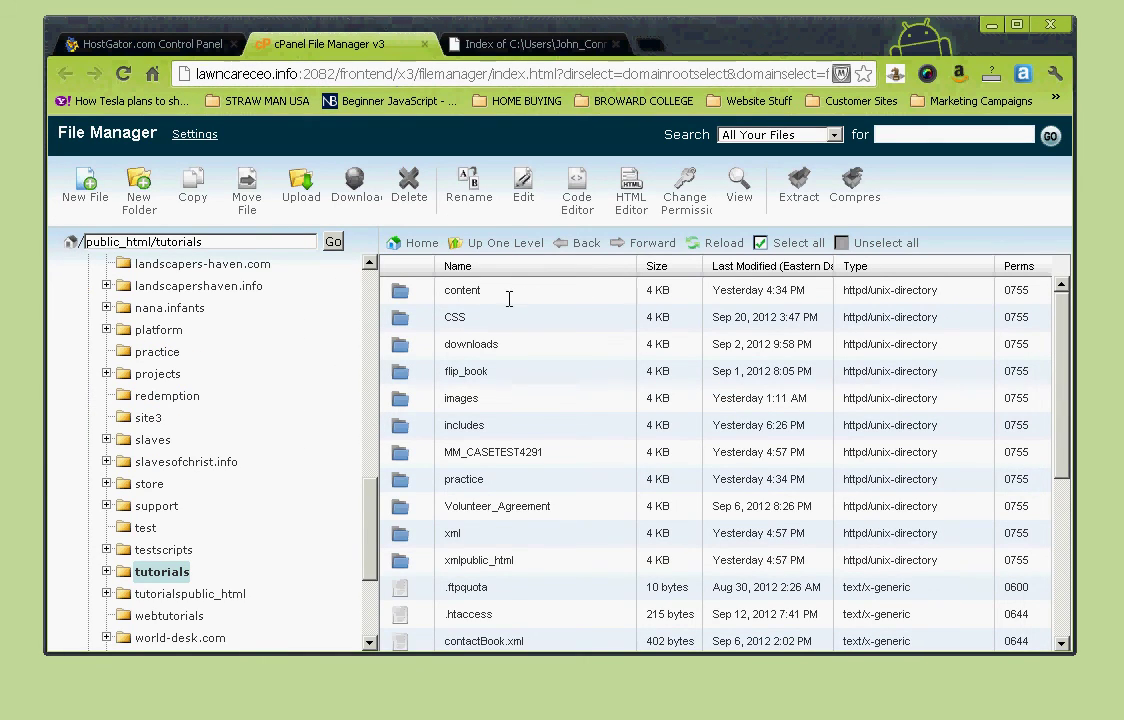
pyautogui.scroll(-5, 505, 300)
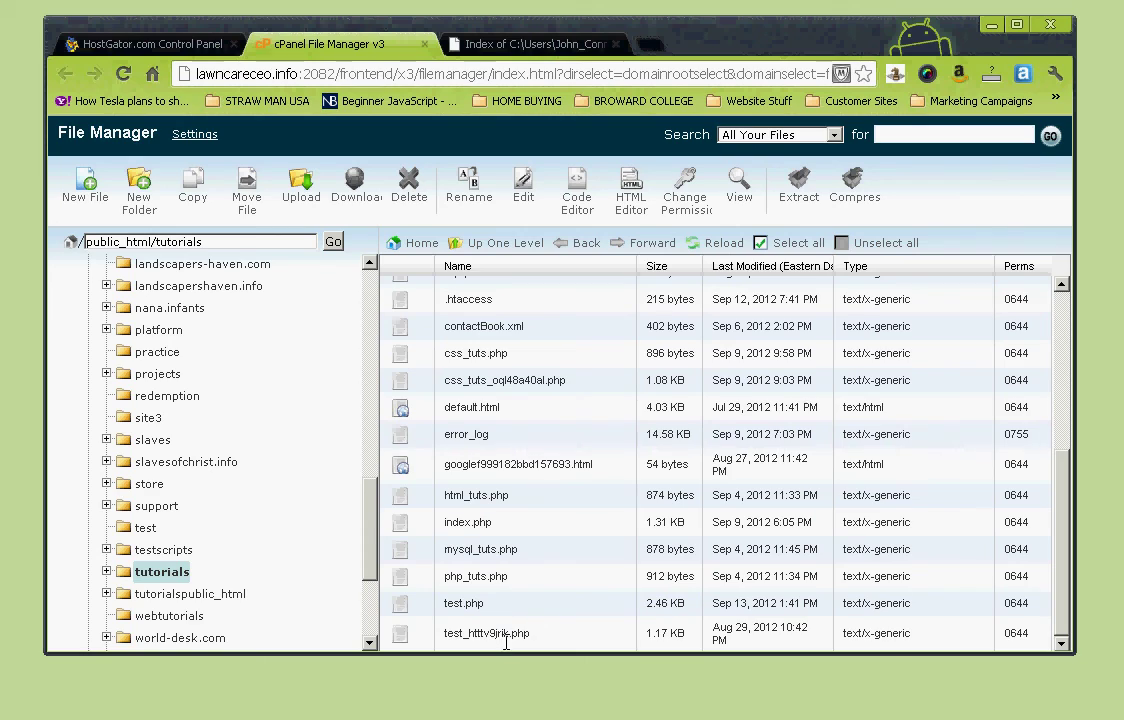
pyautogui.scroll(5, 510, 615)
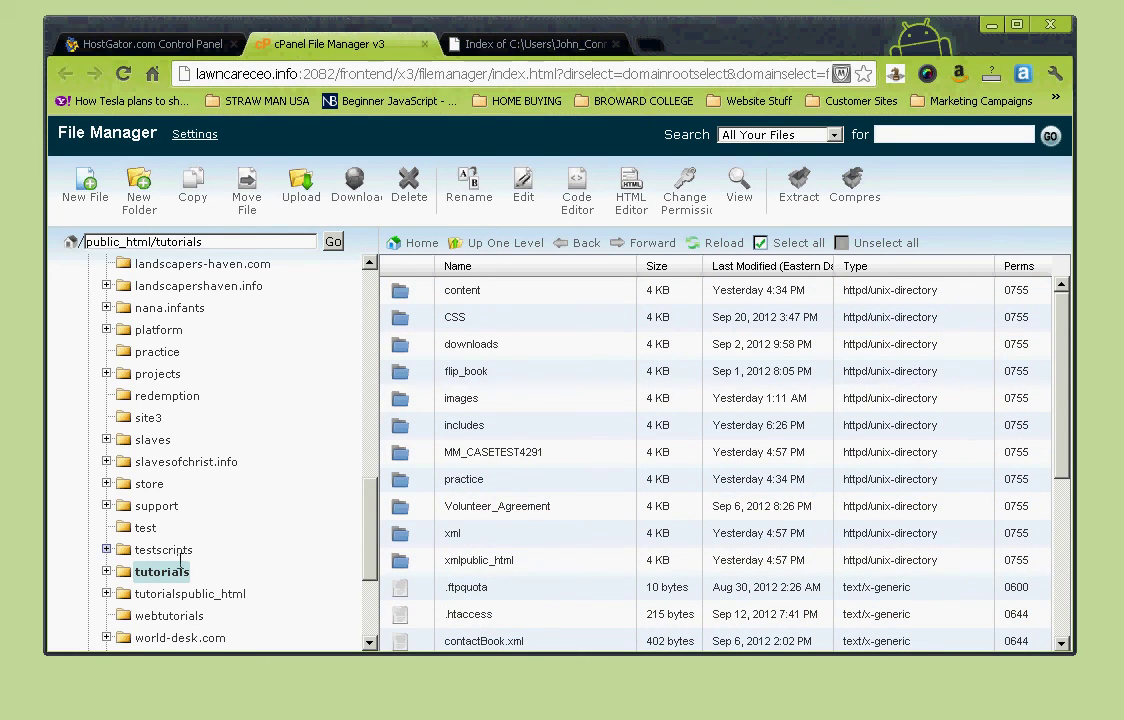
# - Expand the tutorials folder and its content subfolder in the tree, and list the files inside content
pyautogui.click(107, 572)
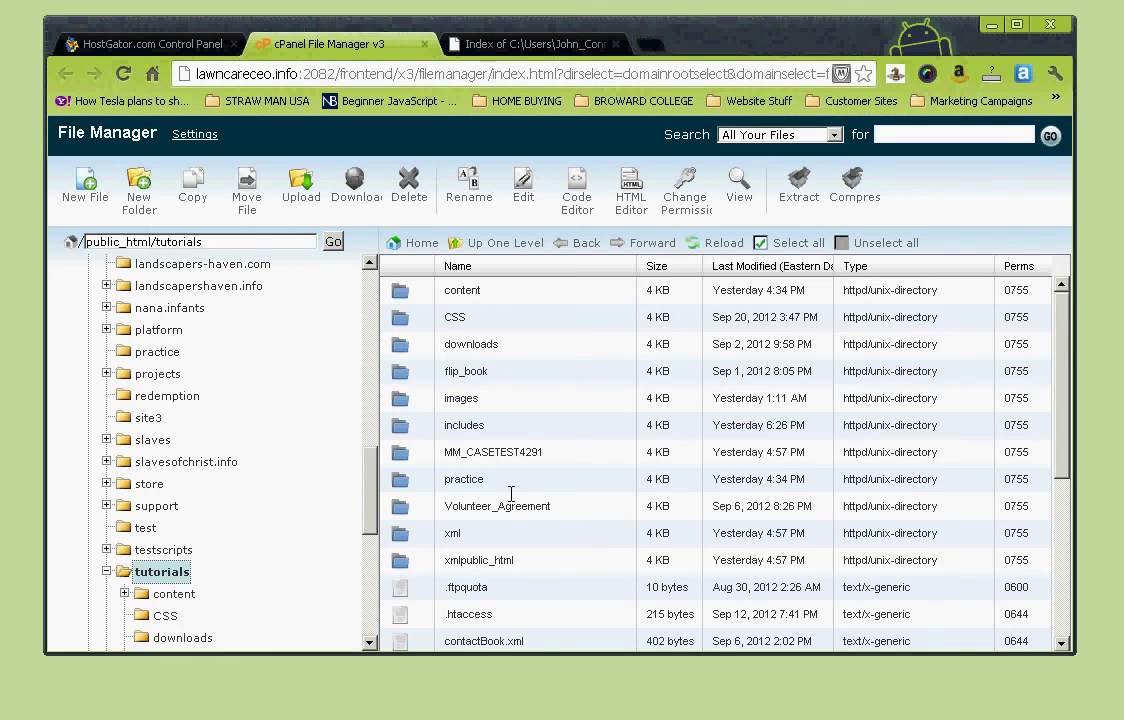
pyautogui.click(150, 594)
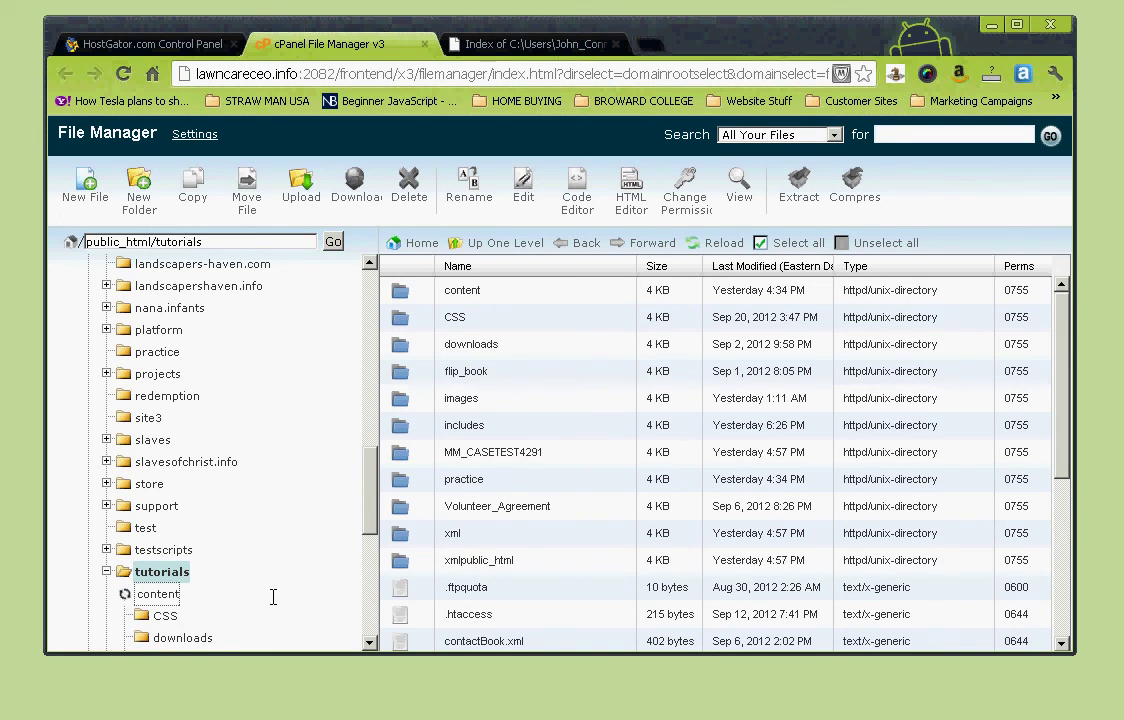
pyautogui.scroll(-2, 255, 583)
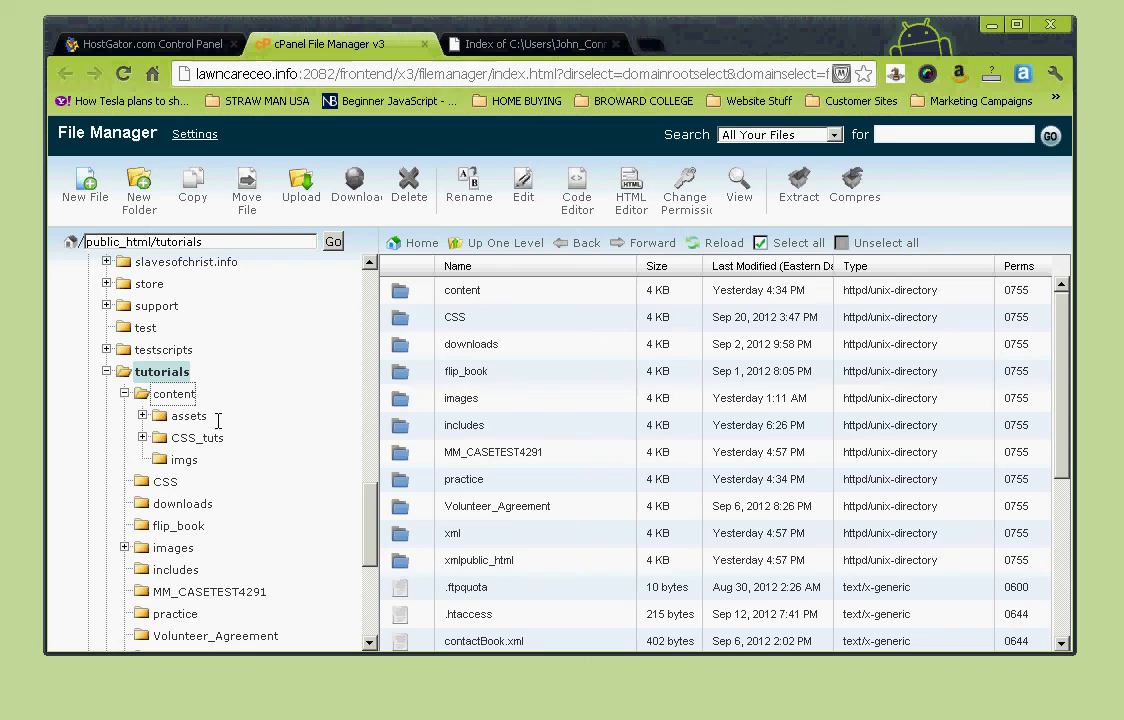
pyautogui.click(165, 396)
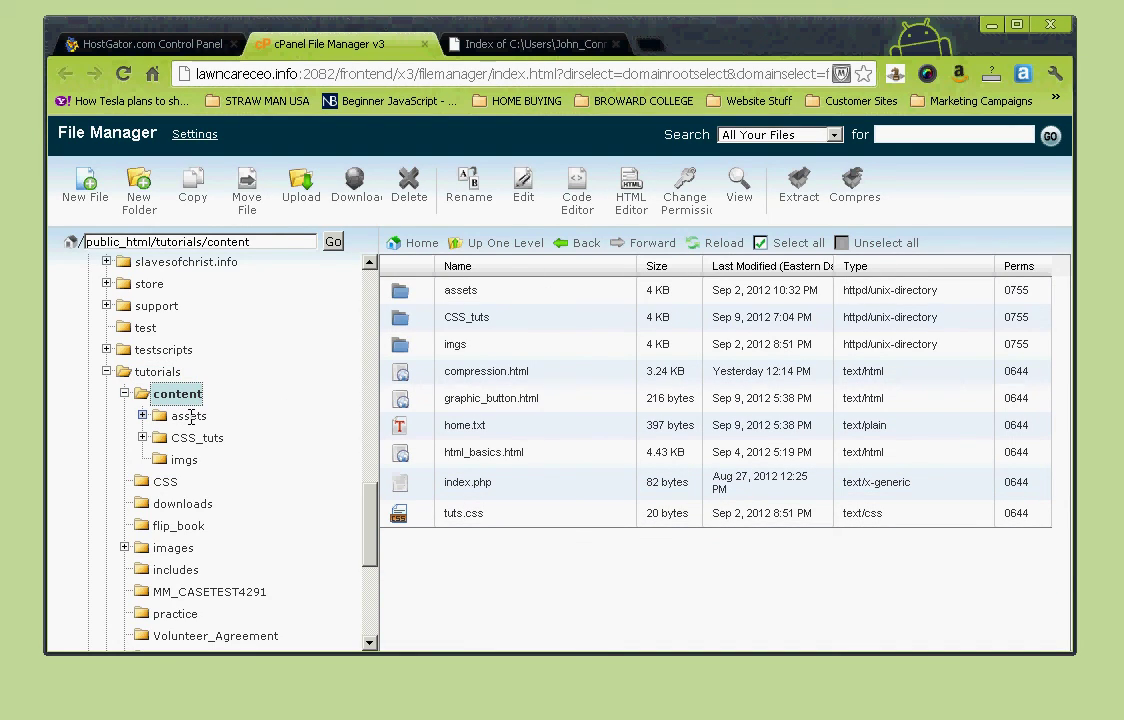
# - Close the File Manager and Practice index tabs, and move the control panel's Files section above Domains
pyautogui.middleClick(317, 40)
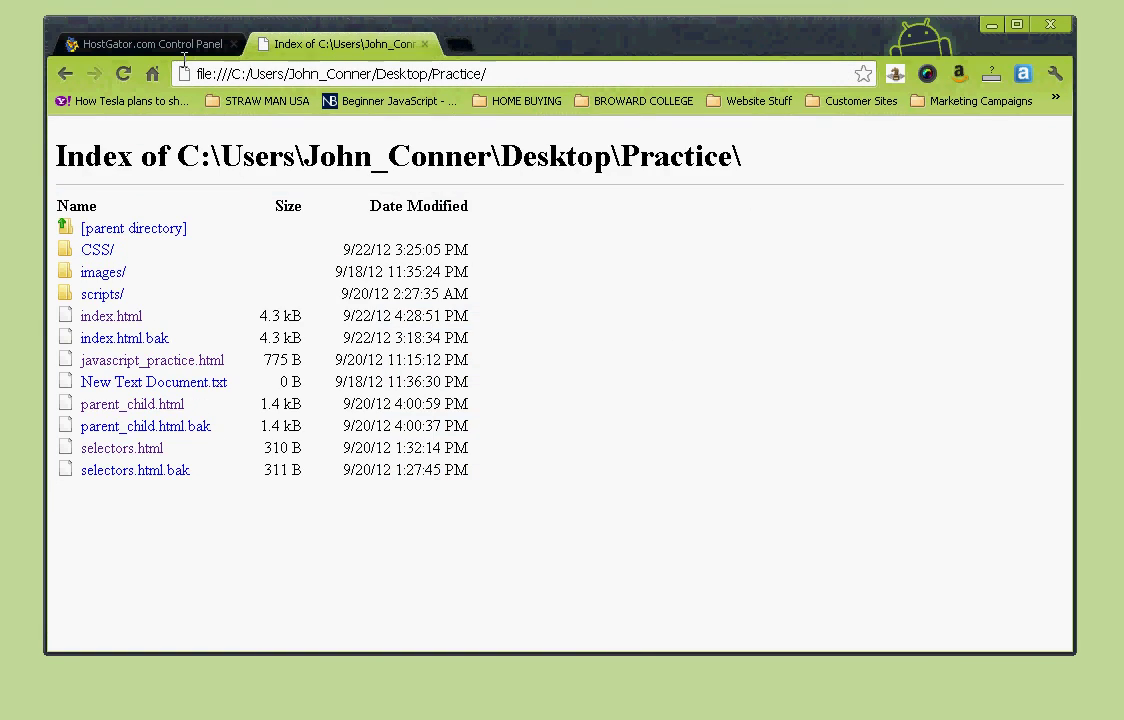
pyautogui.middleClick(281, 44)
pyautogui.scroll(1, 640, 400)
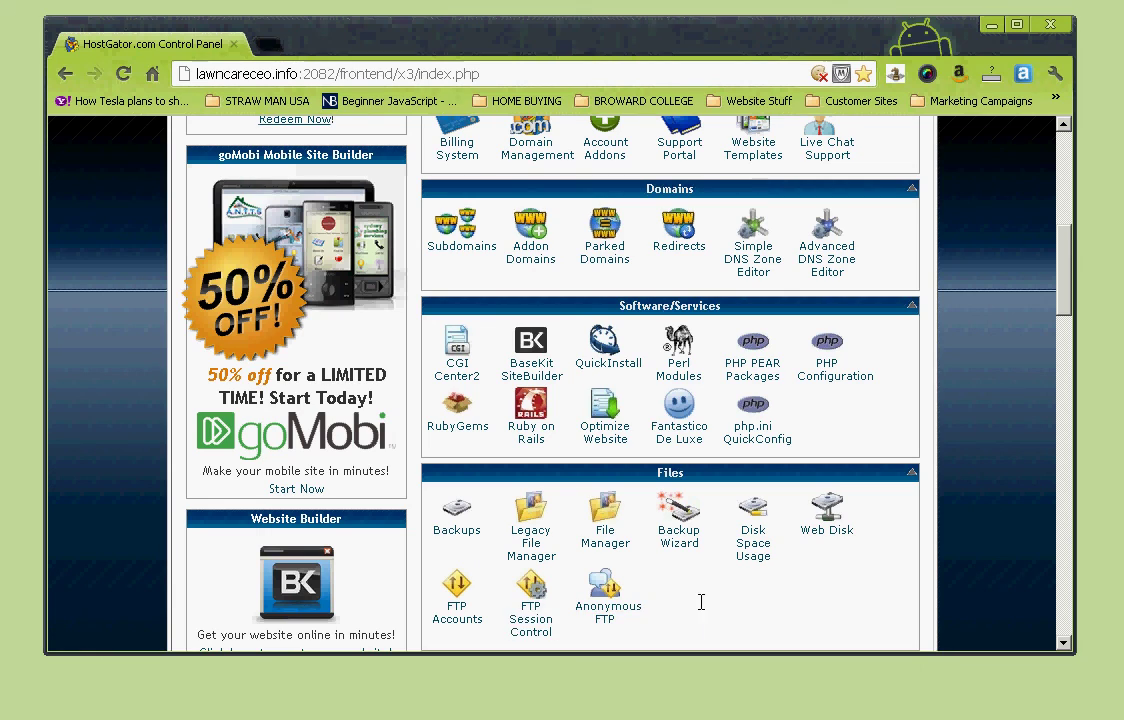
pyautogui.scroll(-1, 701, 601)
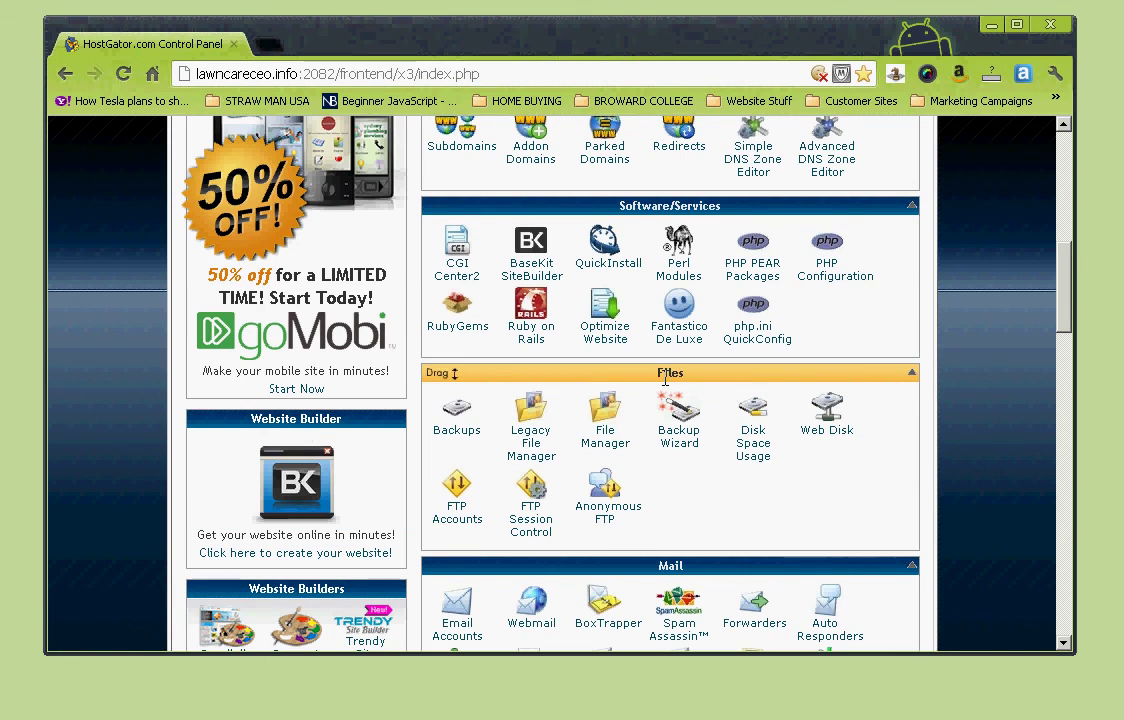
pyautogui.moveTo(666, 372); pyautogui.dragTo(669, 148)
pyautogui.scroll(1, 763, 487)
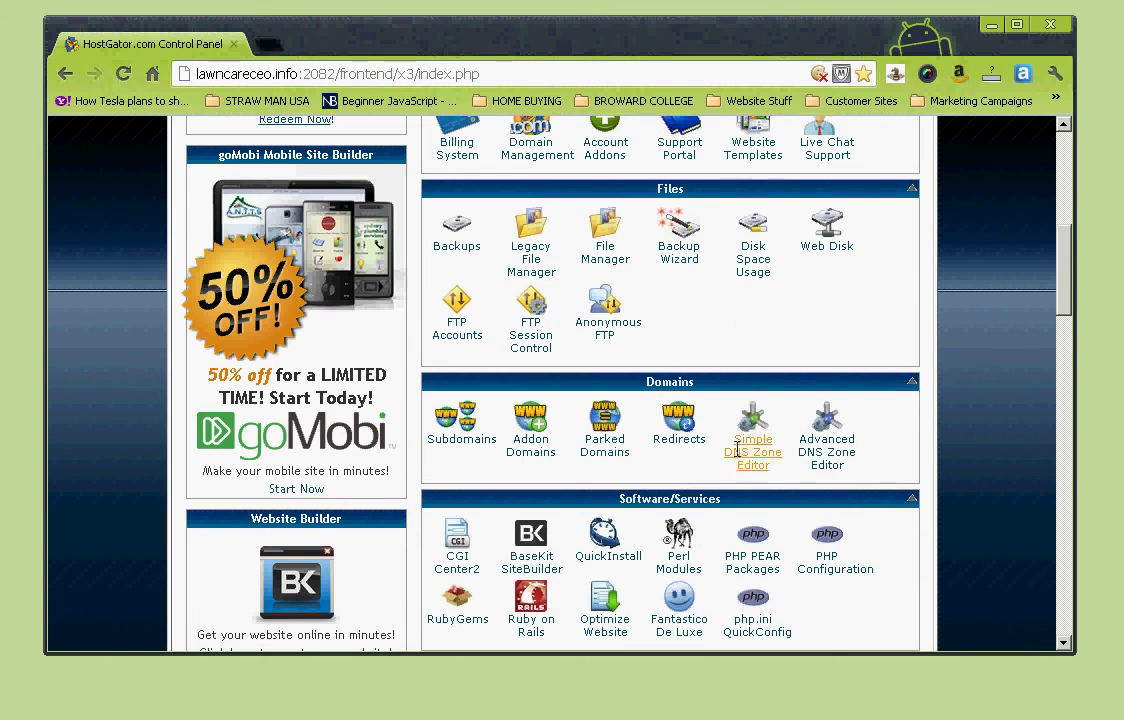
# - Look over the Mail and Databases sections, and move the Software/Services section above Domains
pyautogui.scroll(-6, 763, 487)
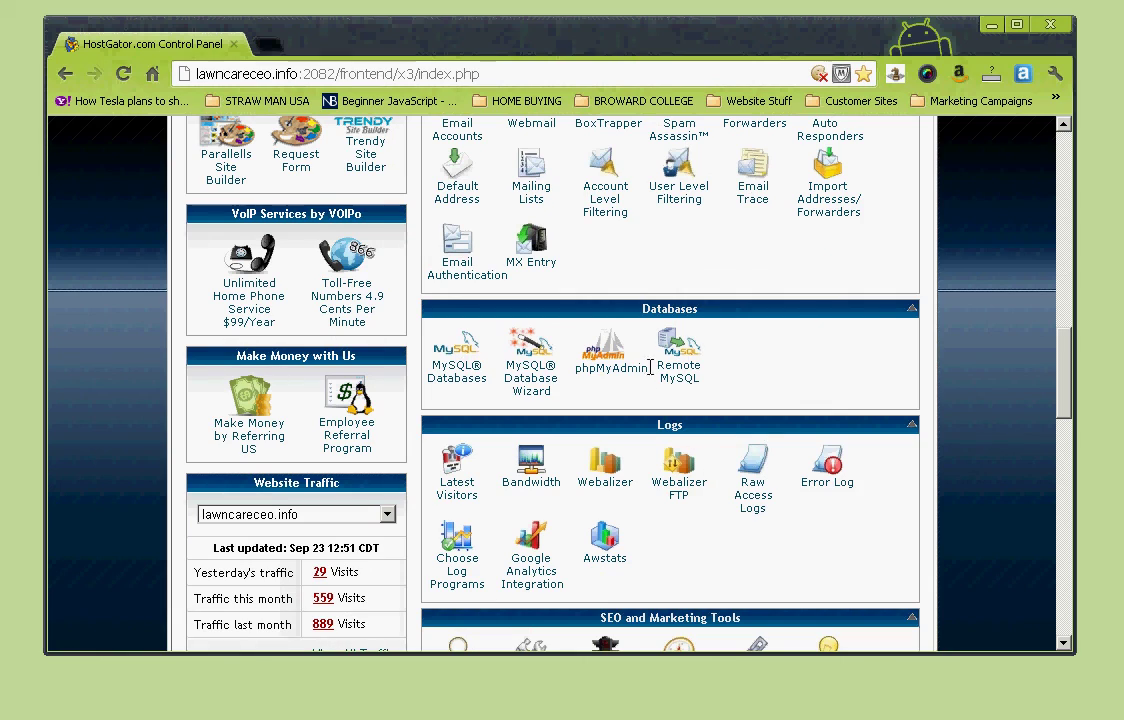
pyautogui.scroll(1, 743, 489)
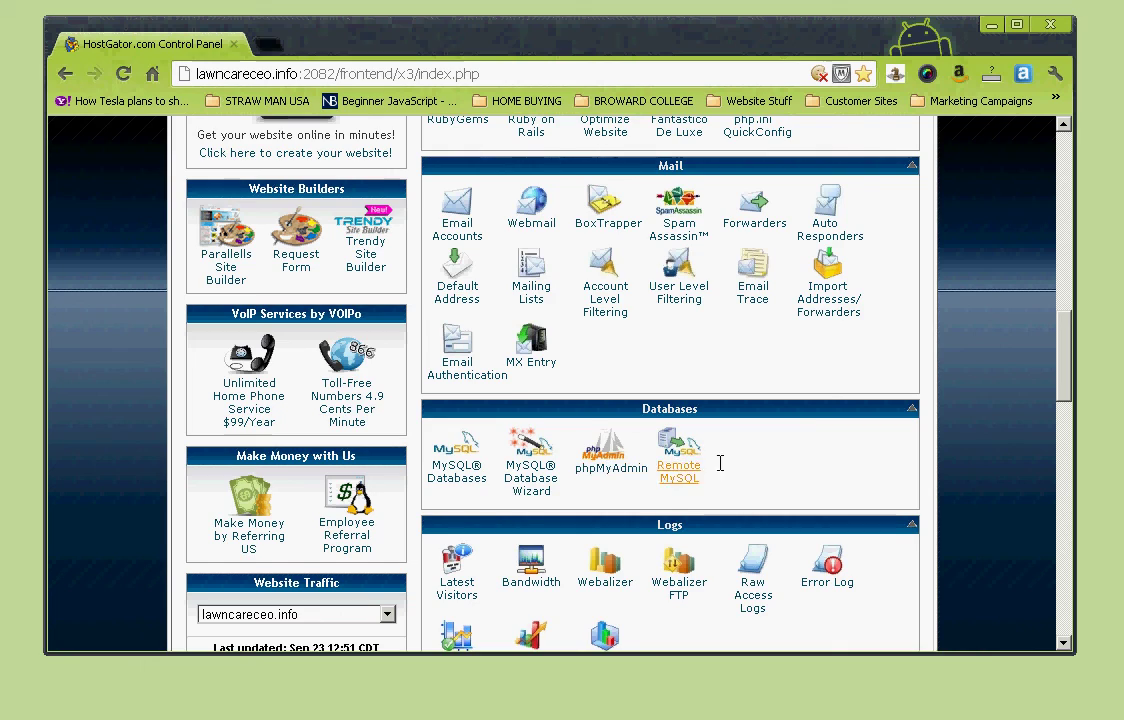
pyautogui.scroll(1, 835, 474)
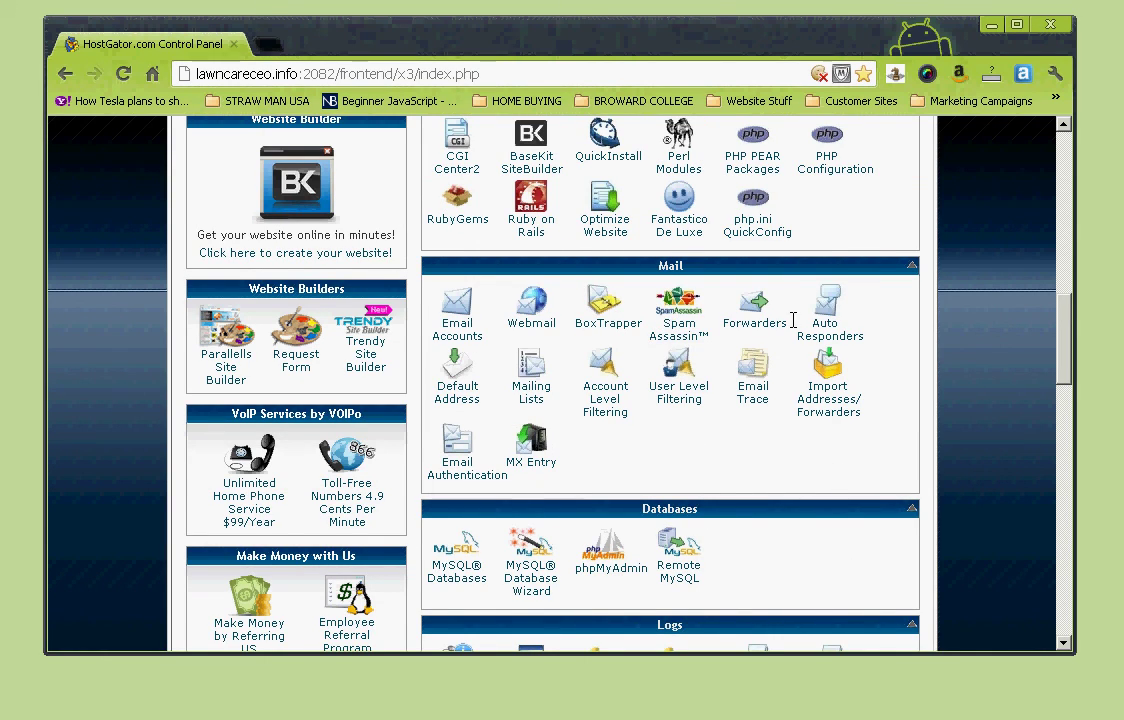
pyautogui.scroll(2, 793, 319)
pyautogui.moveTo(675, 298); pyautogui.dragTo(676, 184)
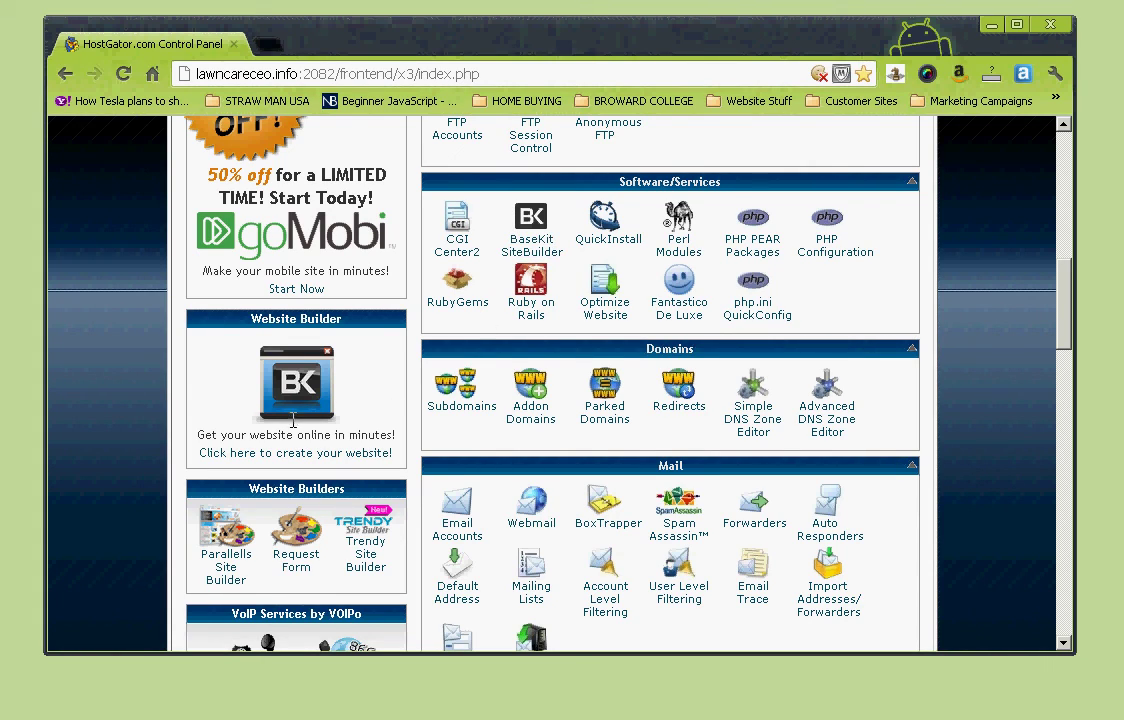
# - Open CGI Center2 and review its list of CGI scripts, from Simple CGI Wrapper to Entropy Banners
pyautogui.click(456, 247)
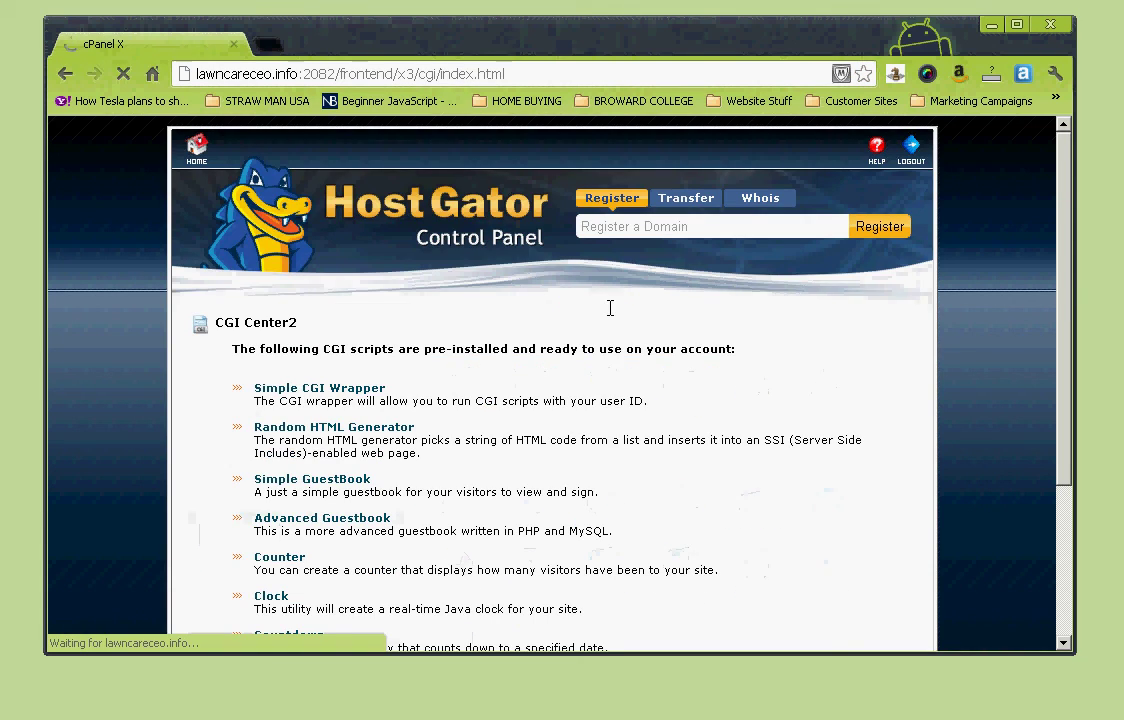
pyautogui.scroll(-3, 515, 440)
pyautogui.scroll(3, 503, 450)
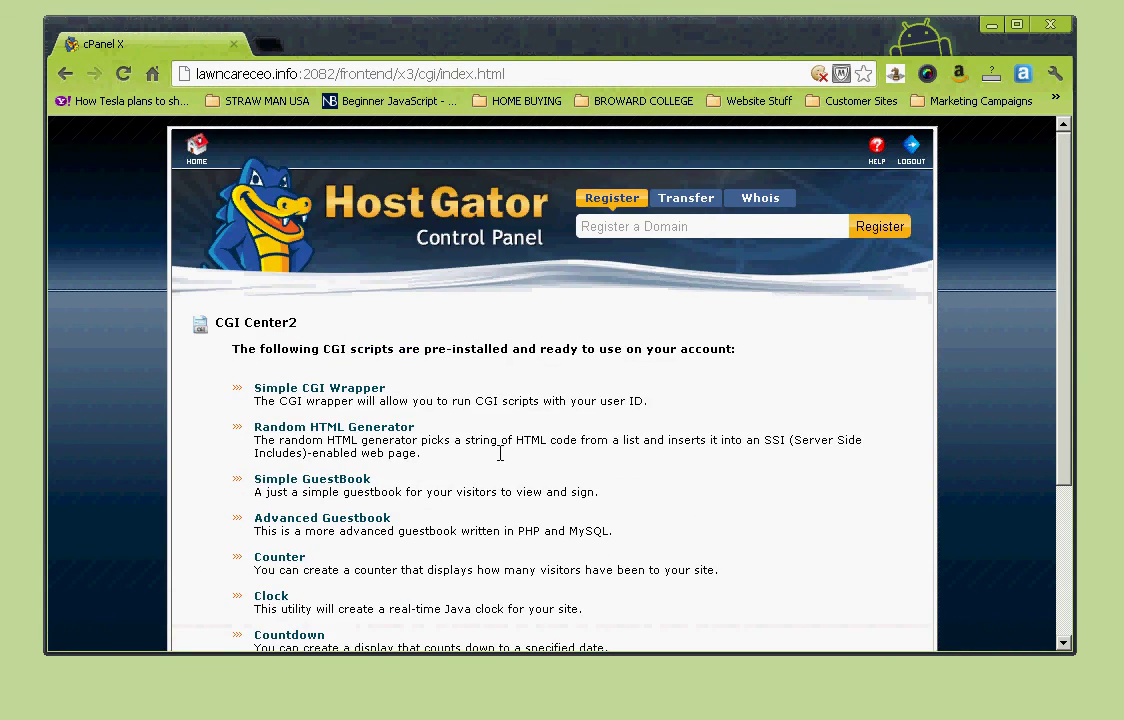
pyautogui.scroll(-3, 499, 452)
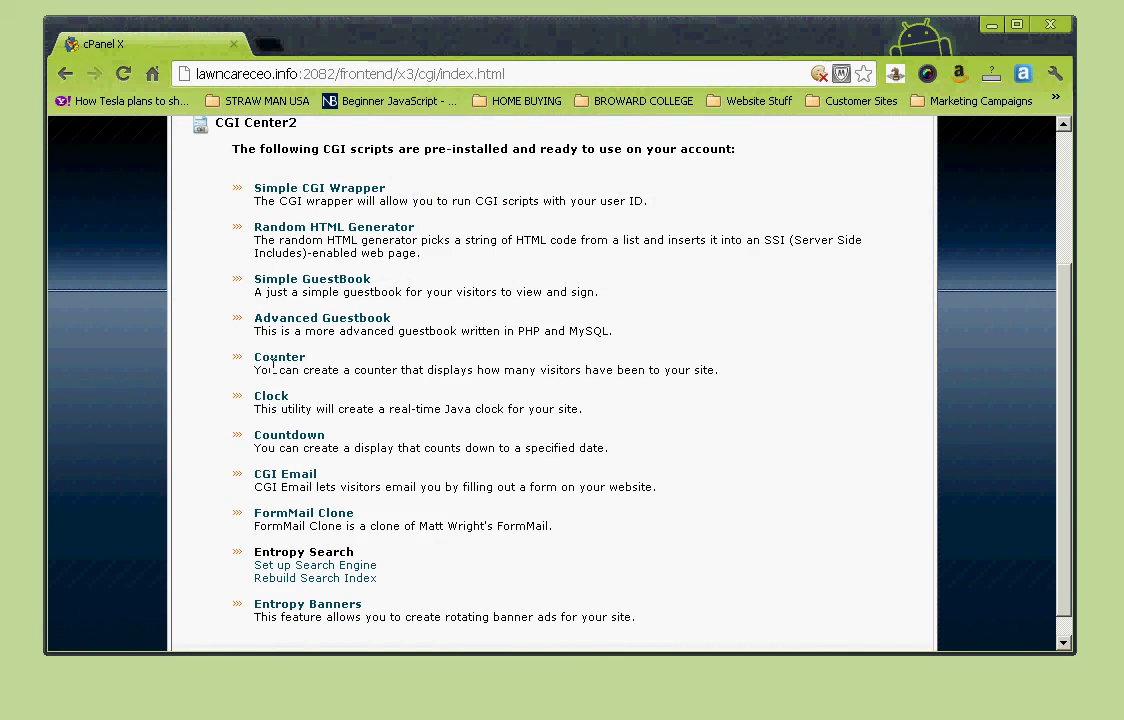
pyautogui.scroll(-1, 430, 430)
pyautogui.scroll(2, 401, 535)
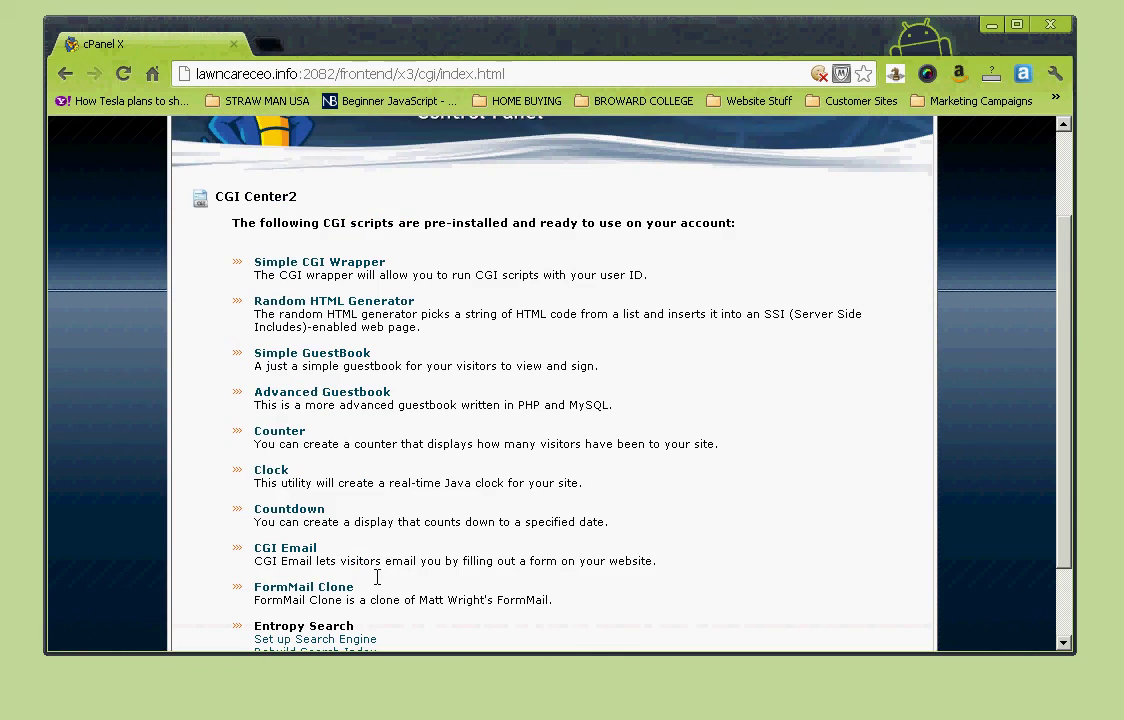
pyautogui.scroll(-1, 377, 577)
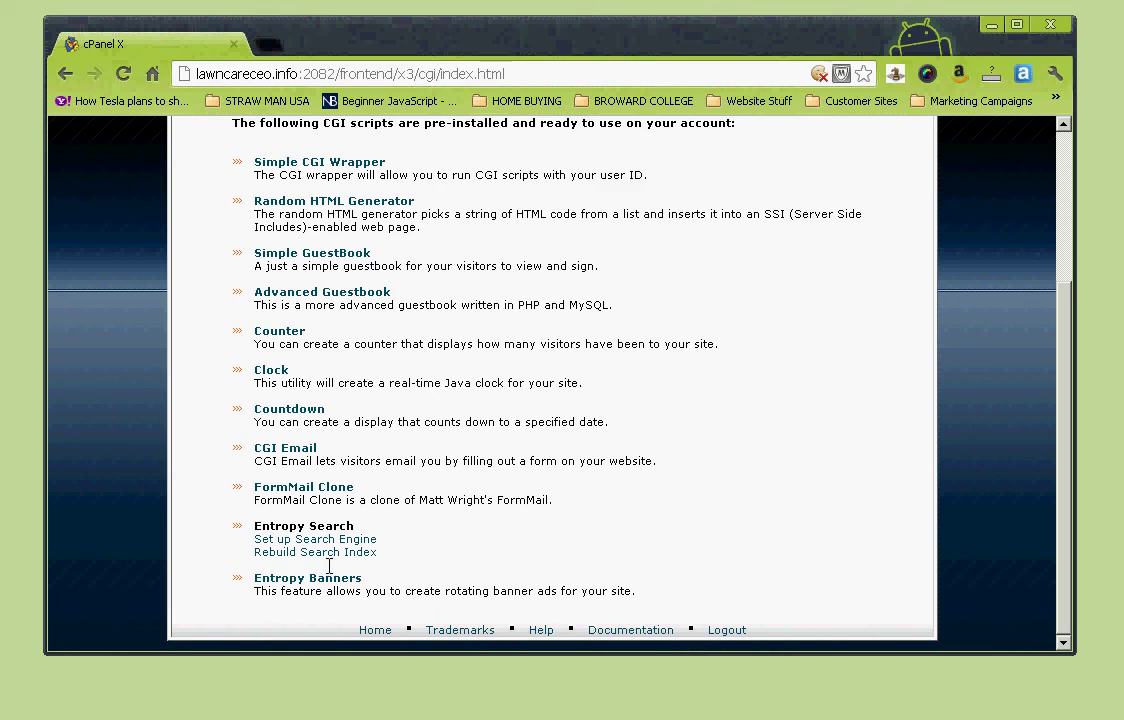
pyautogui.scroll(3, 380, 400)
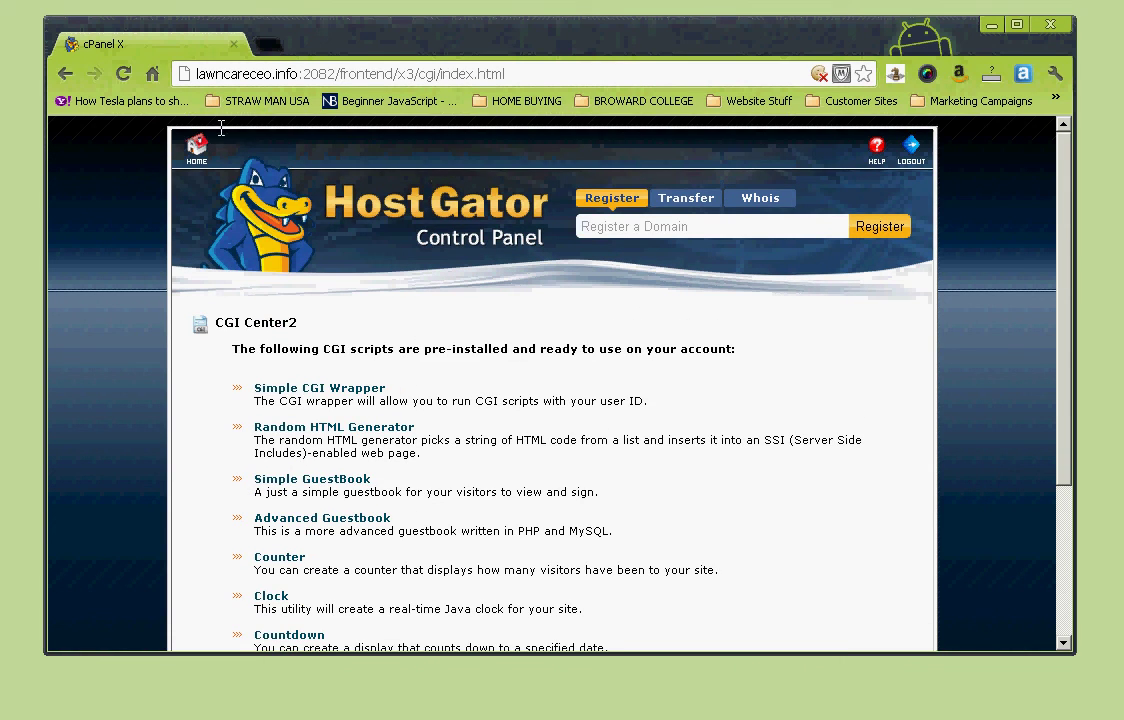
# - Highlight the sentence about the pre-installed CGI scripts, clear the highlight, and look through the script list again
pyautogui.scroll(-1, 372, 349)
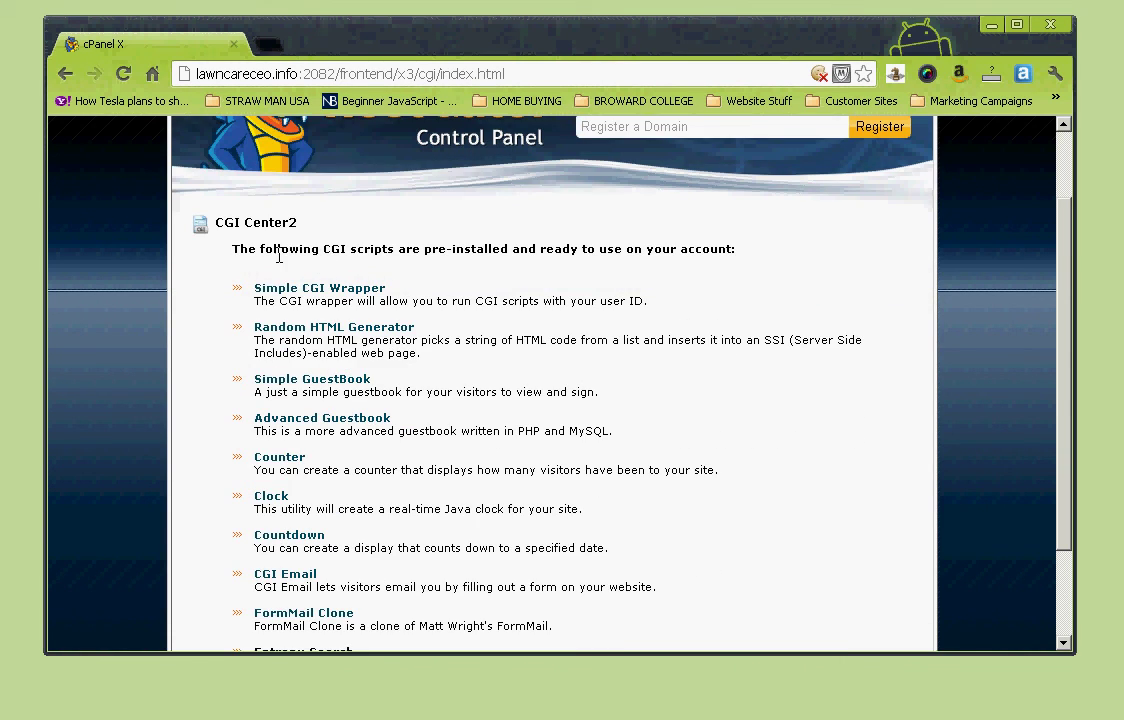
pyautogui.moveTo(255, 248); pyautogui.dragTo(797, 248)
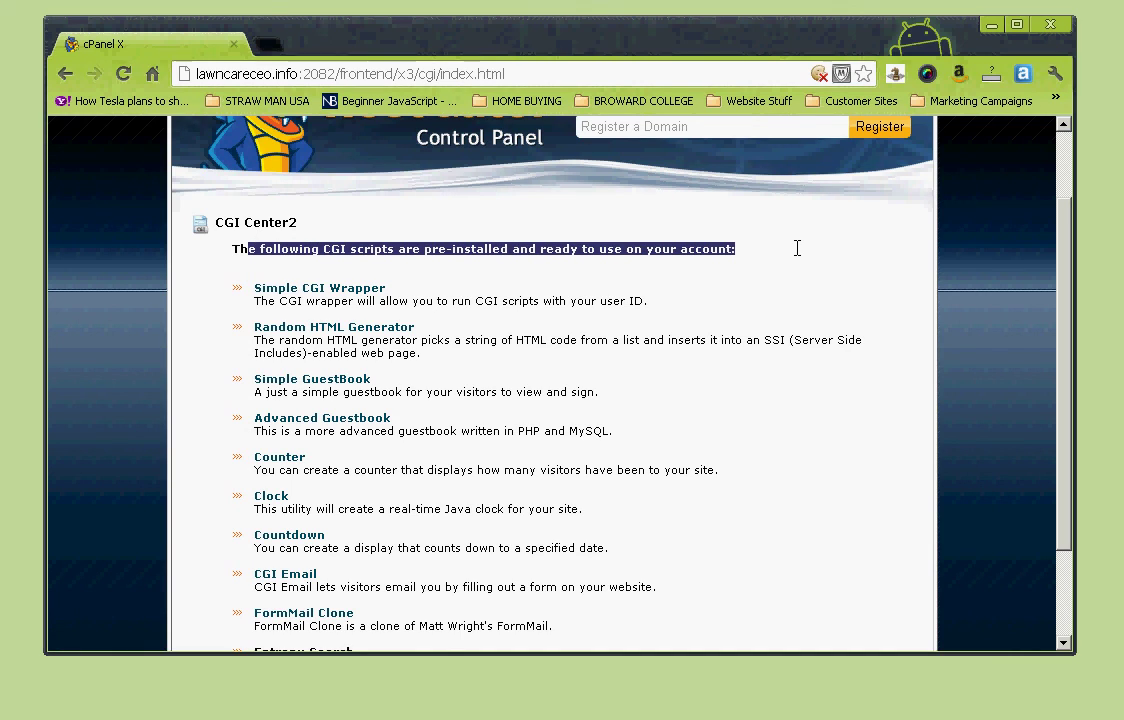
pyautogui.click(387, 312)
pyautogui.scroll(-3, 479, 424)
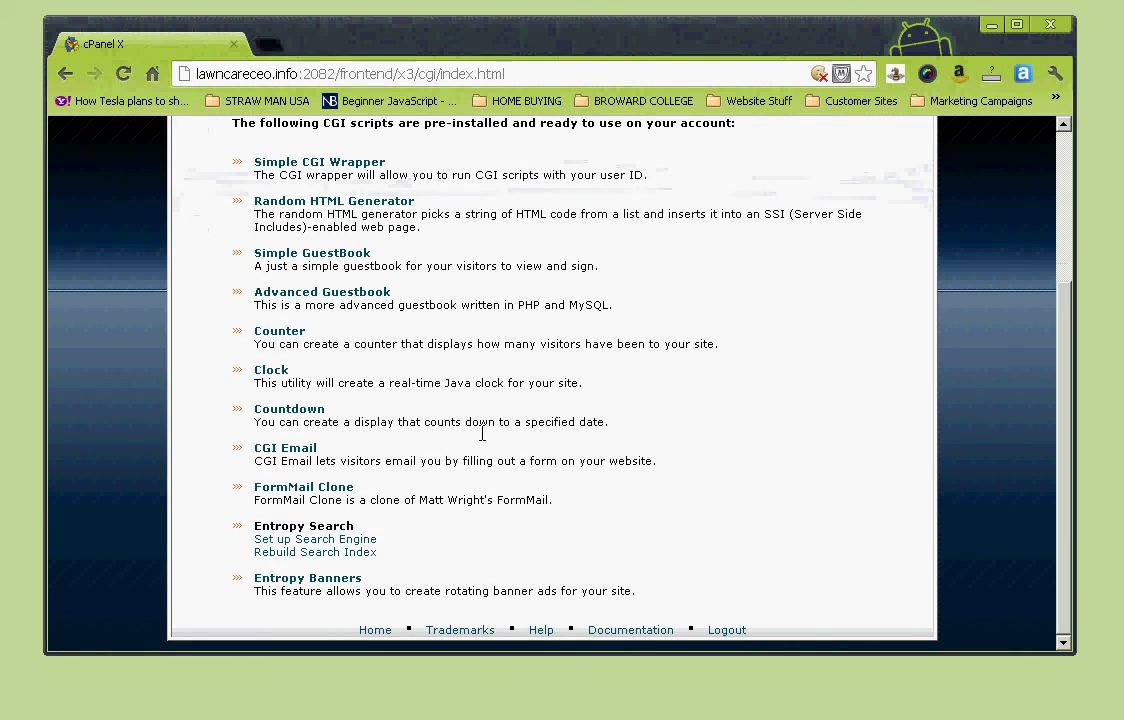
pyautogui.scroll(3, 405, 433)
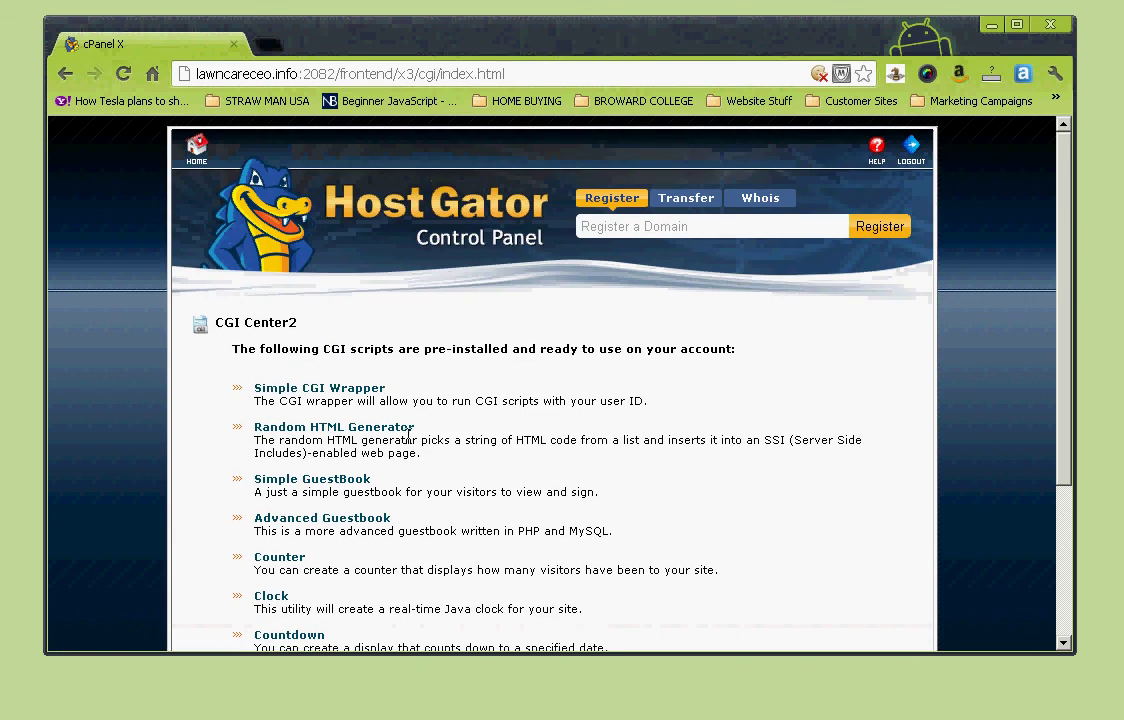
# - Return to the control panel home page and open Trendy Site Builder from the Website Builders section
pyautogui.click(197, 148)
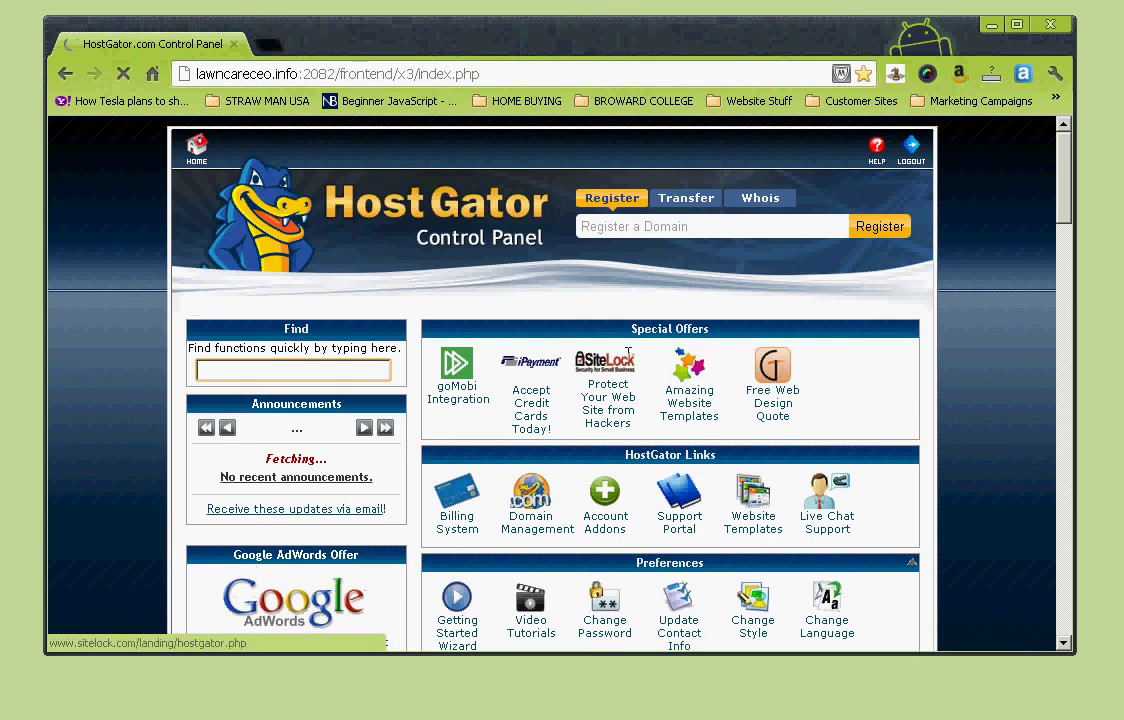
pyautogui.scroll(-6, 793, 394)
pyautogui.scroll(-2, 778, 418)
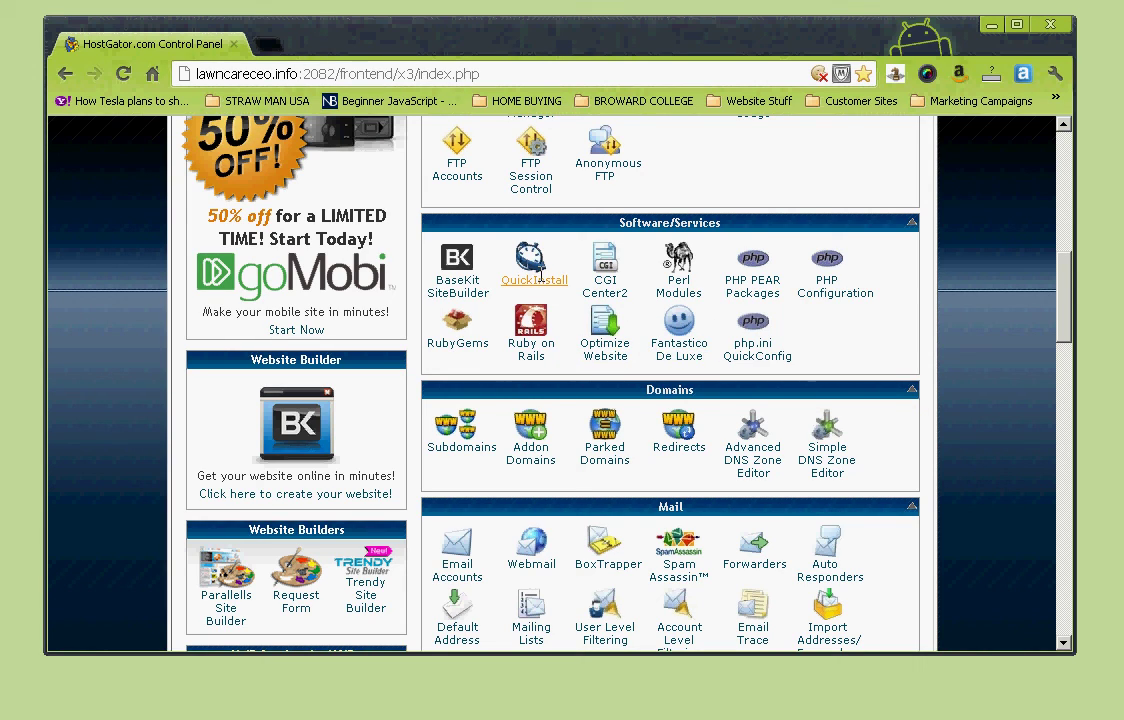
pyautogui.scroll(-2, 509, 472)
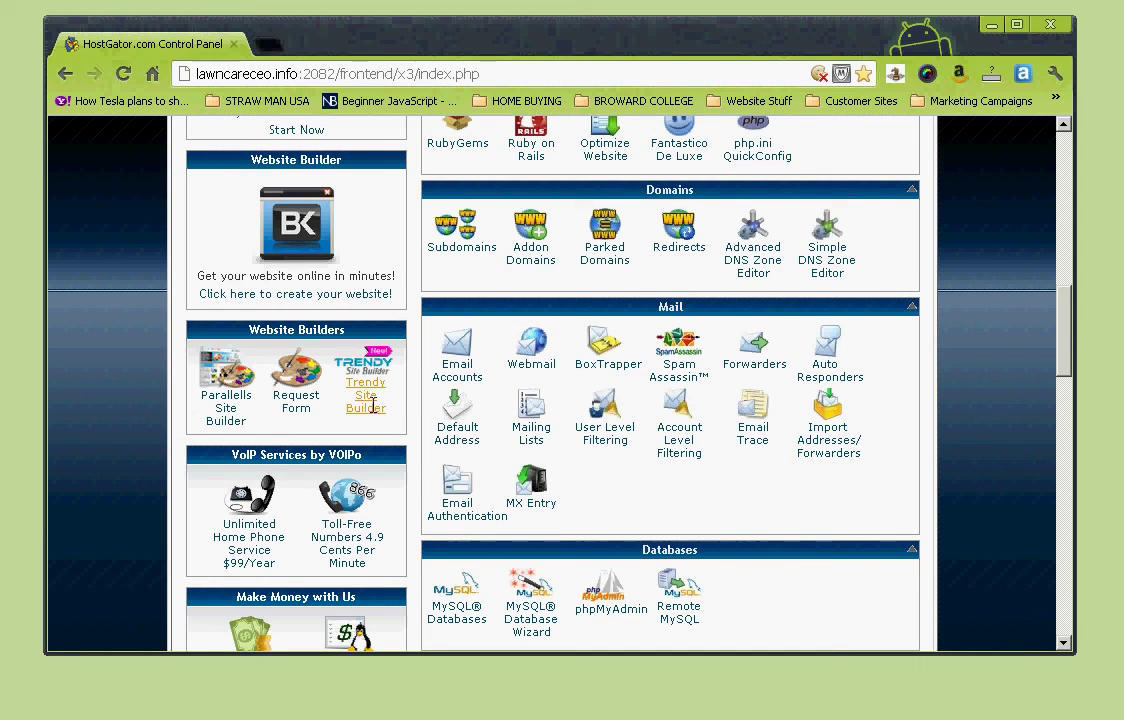
pyautogui.click(366, 396)
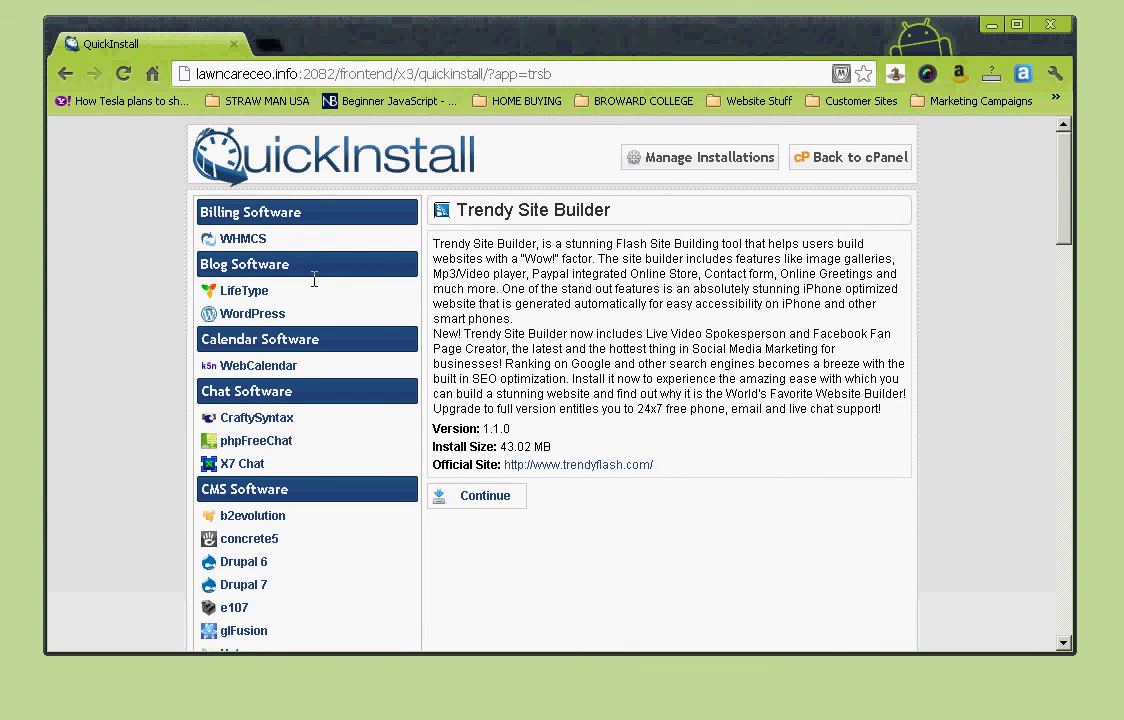
# - Look through QuickInstall's list of installable software, from the blog and CMS categories down to Wiki Software
pyautogui.scroll(-12, 329, 304)
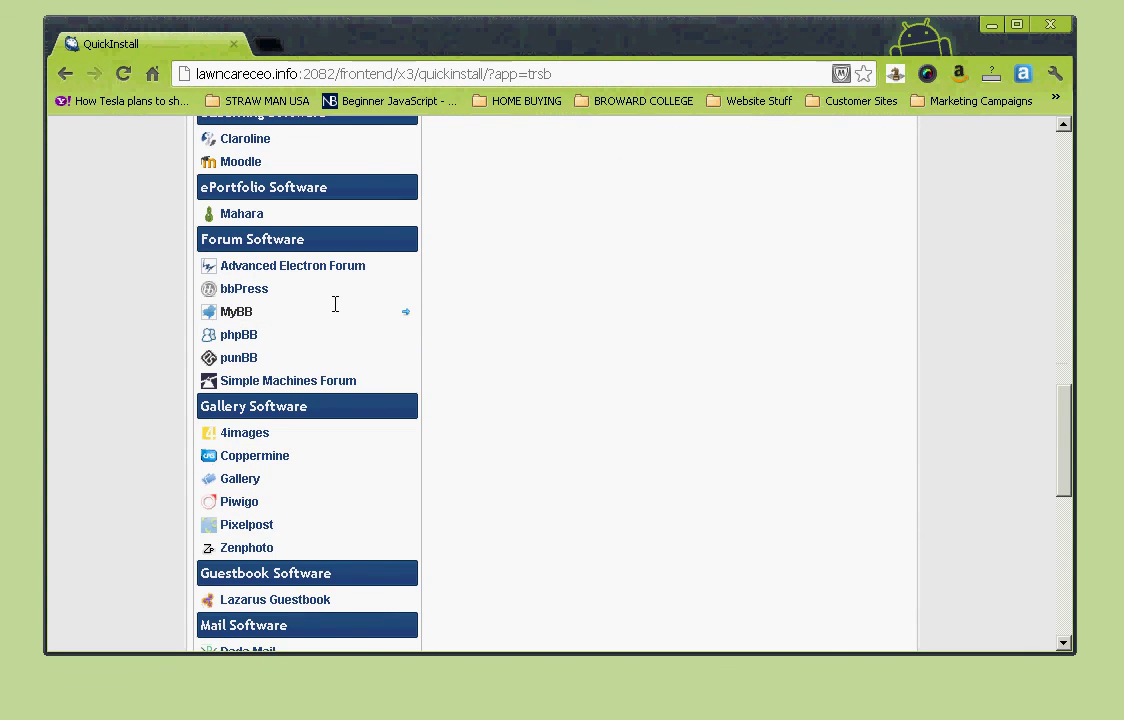
pyautogui.scroll(-7, 335, 304)
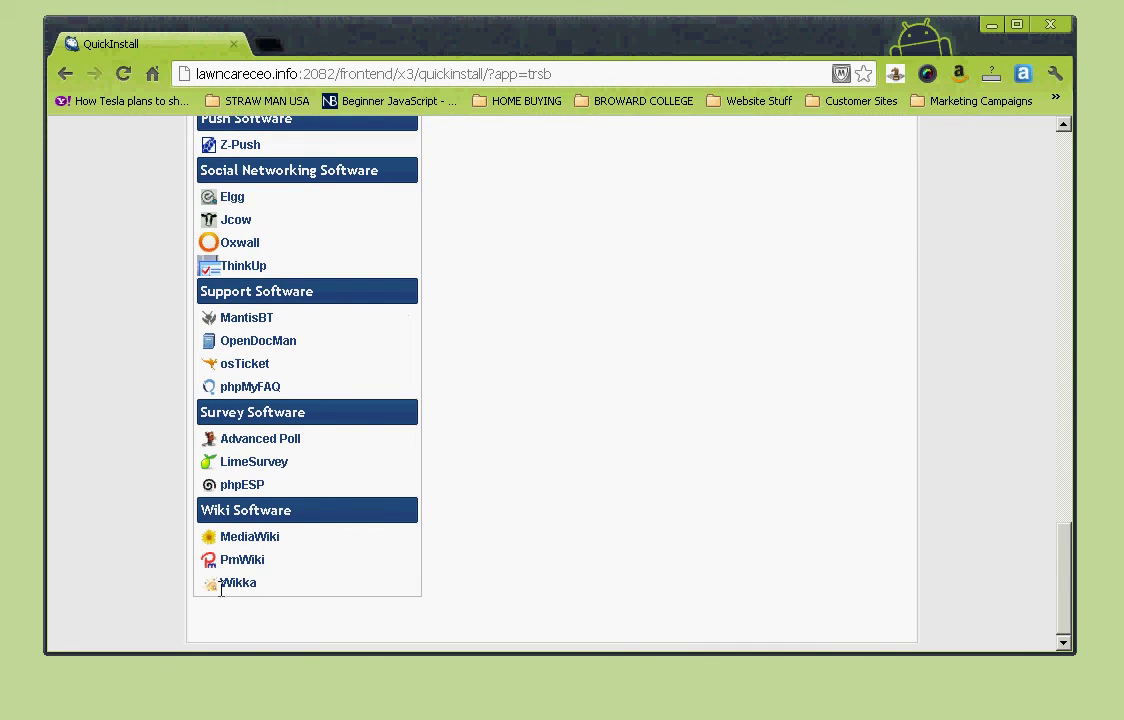
pyautogui.scroll(6, 266, 544)
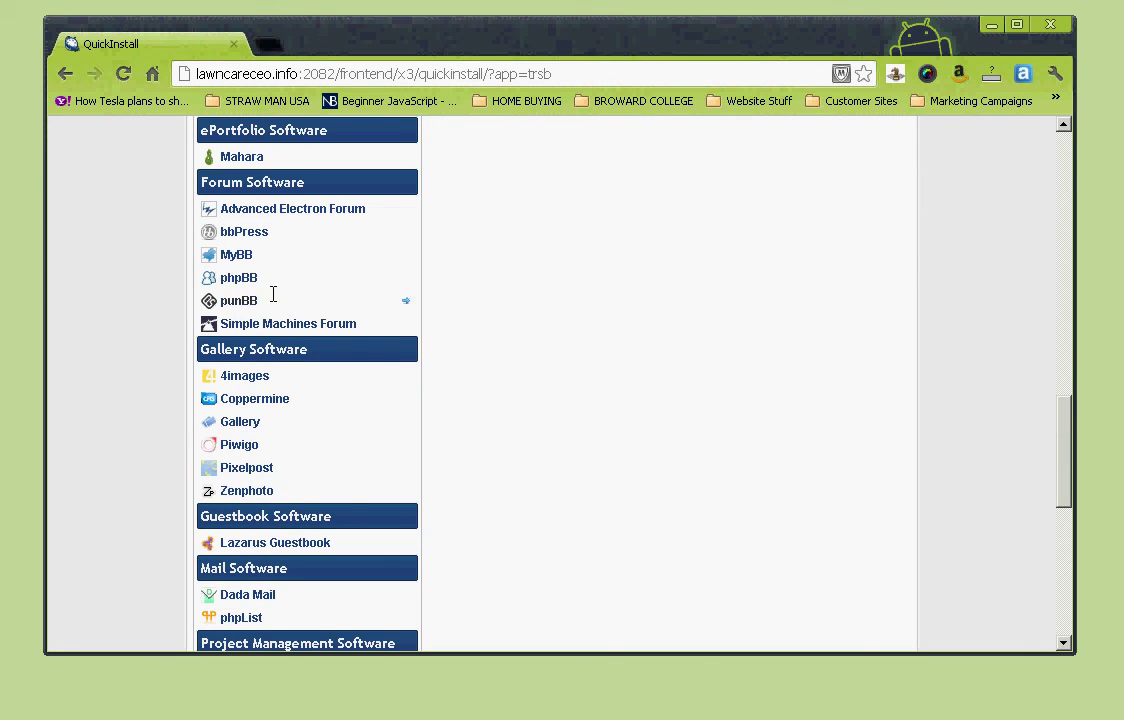
pyautogui.scroll(5, 281, 410)
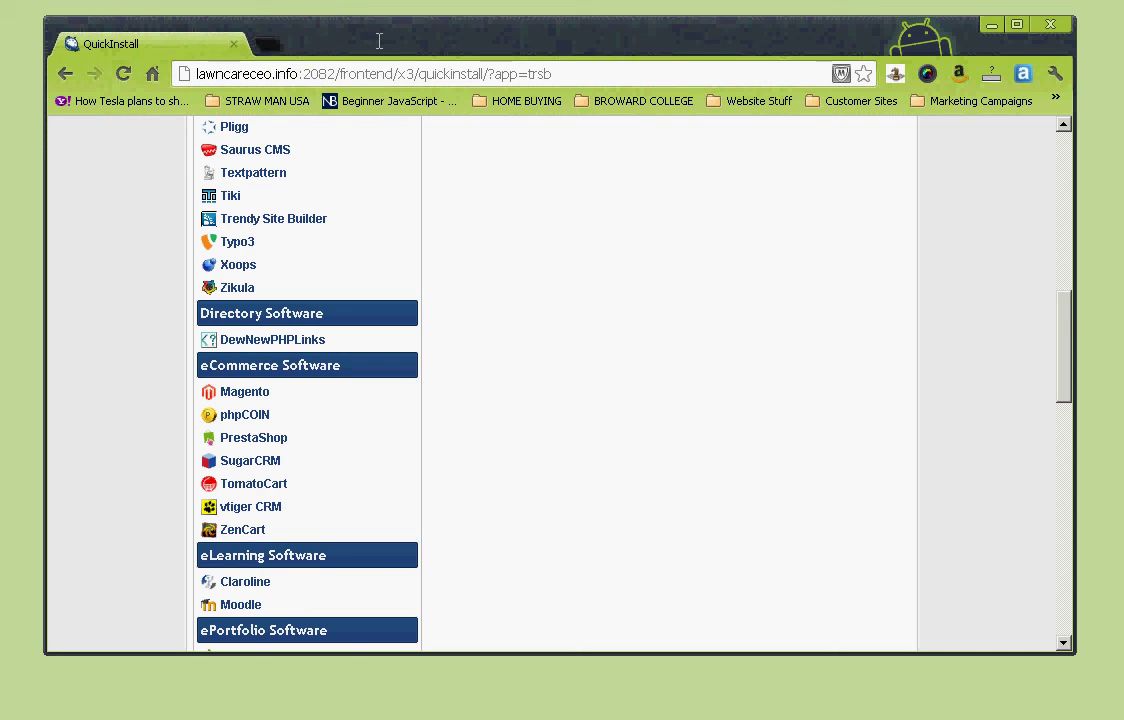
# - Move the browser window toward the screen's upper-left corner and enlarge it to fill most of the desktop's width and height
pyautogui.moveTo(391, 37); pyautogui.dragTo(357, 24)
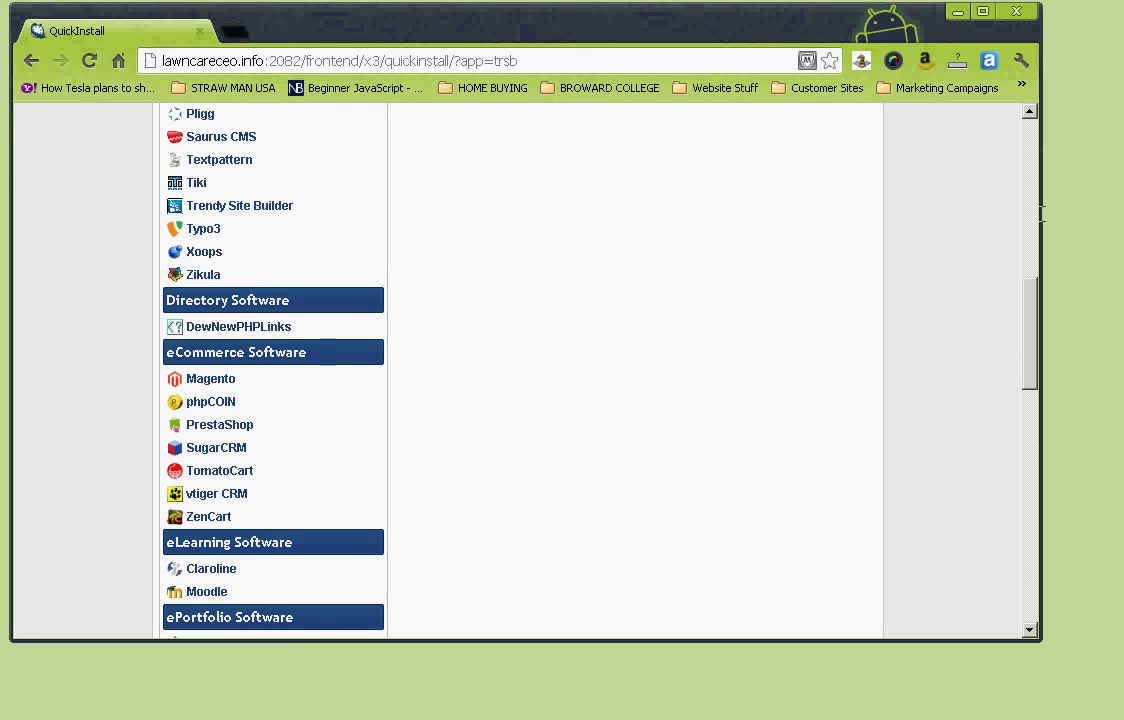
pyautogui.moveTo(1040, 213); pyautogui.dragTo(1103, 200)
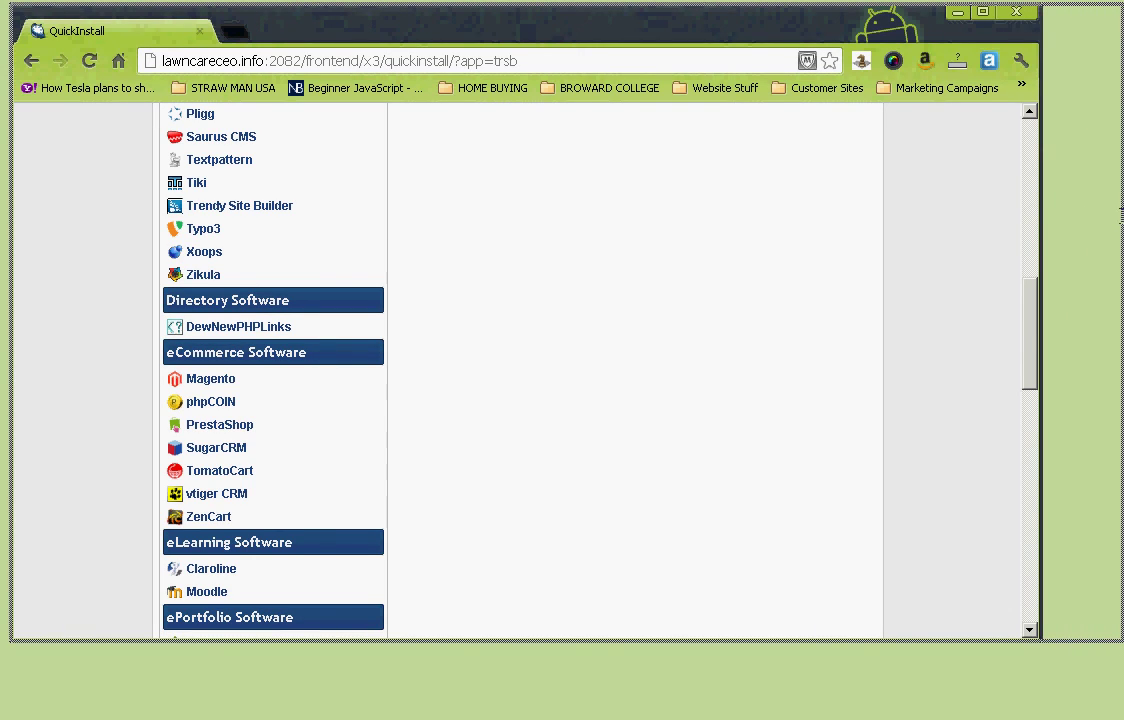
pyautogui.moveTo(1040, 224); pyautogui.dragTo(1110, 224)
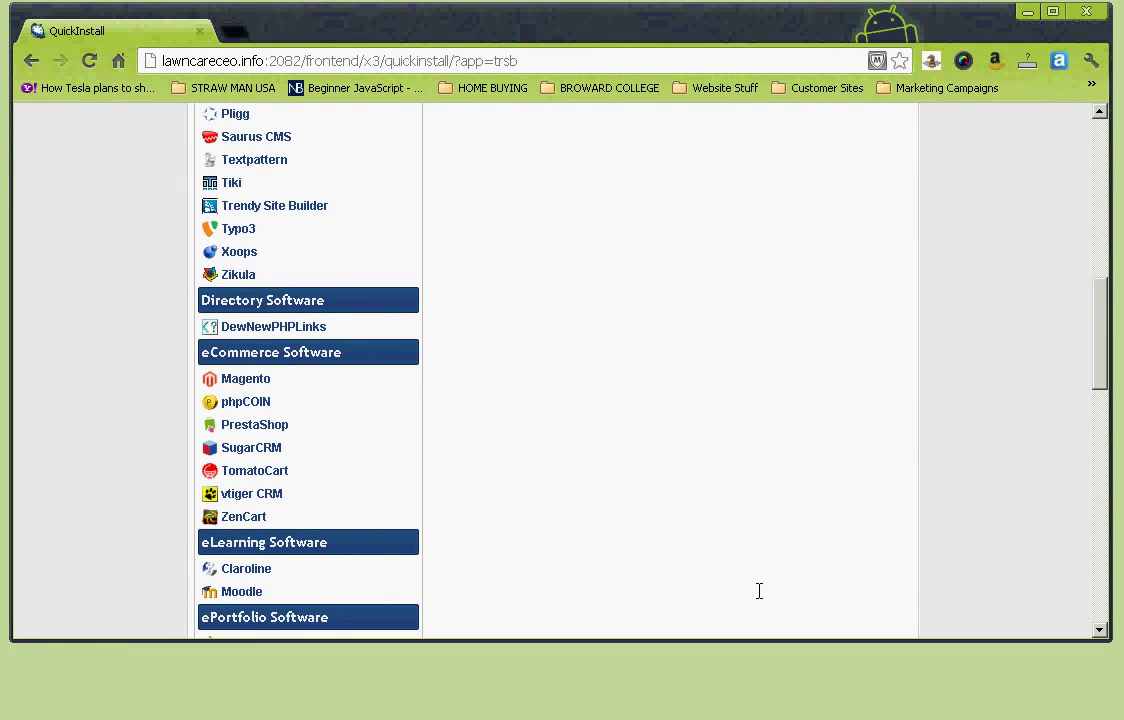
pyautogui.moveTo(752, 641); pyautogui.dragTo(740, 706)
# - Look through QuickInstall's software list again, from the blog and CMS categories down to the forum, gallery and mail software
pyautogui.scroll(8, 547, 334)
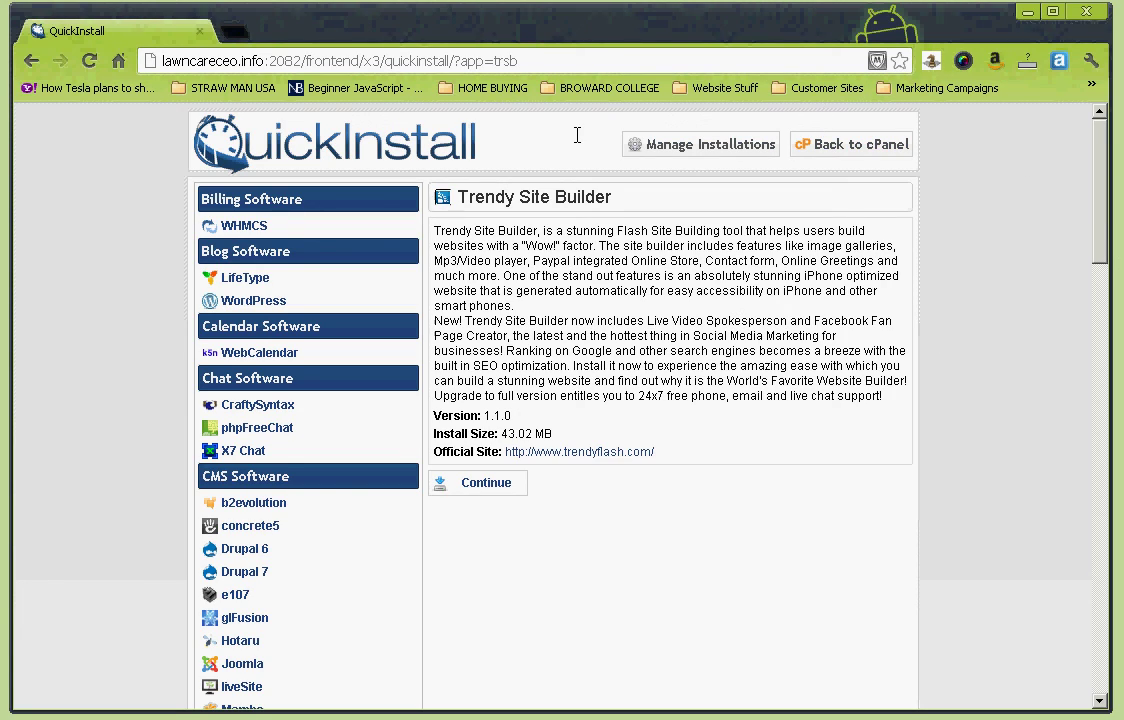
pyautogui.scroll(-1, 263, 560)
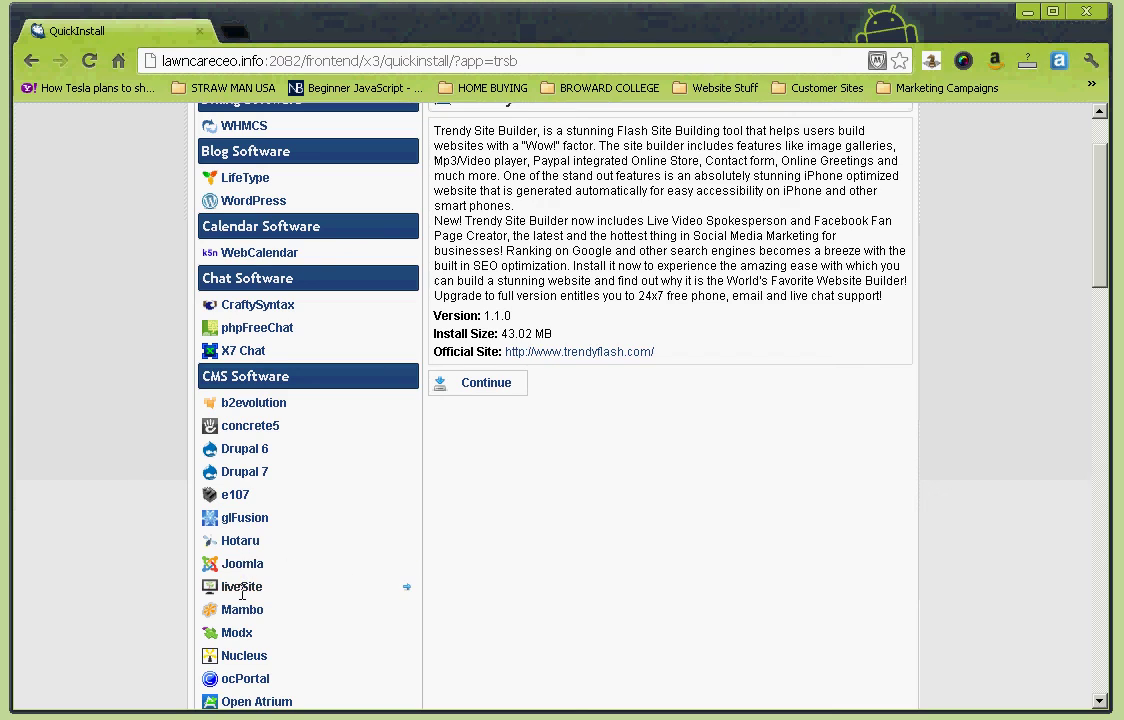
pyautogui.scroll(-1, 246, 590)
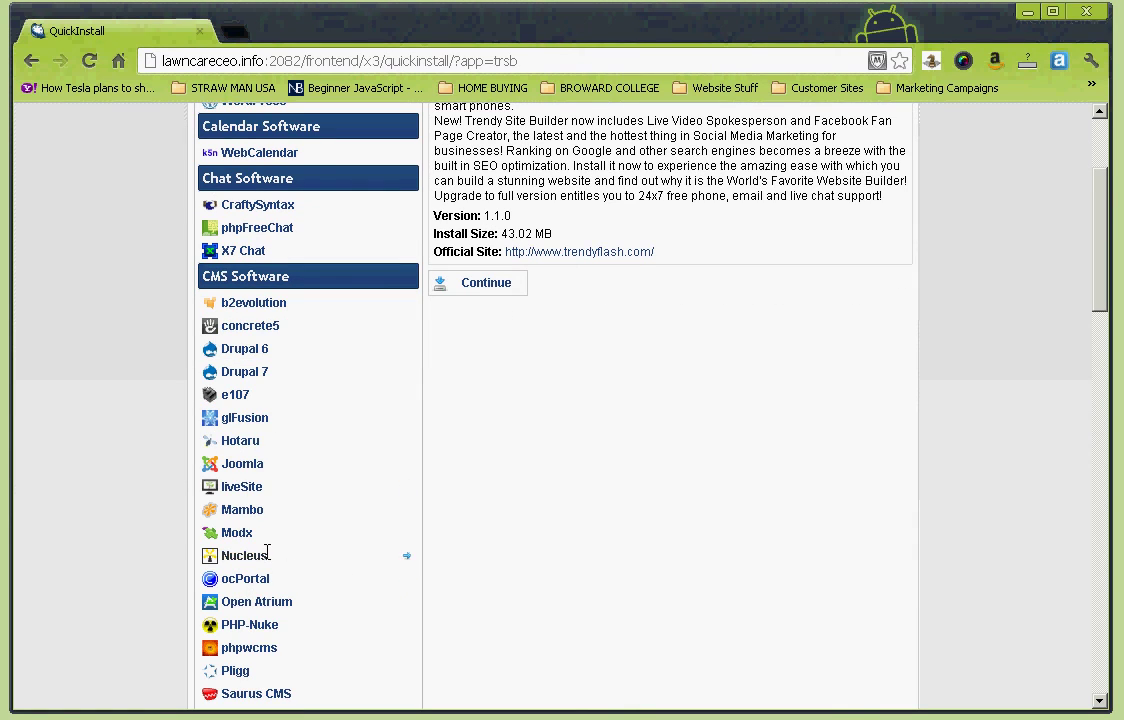
pyautogui.scroll(2, 294, 502)
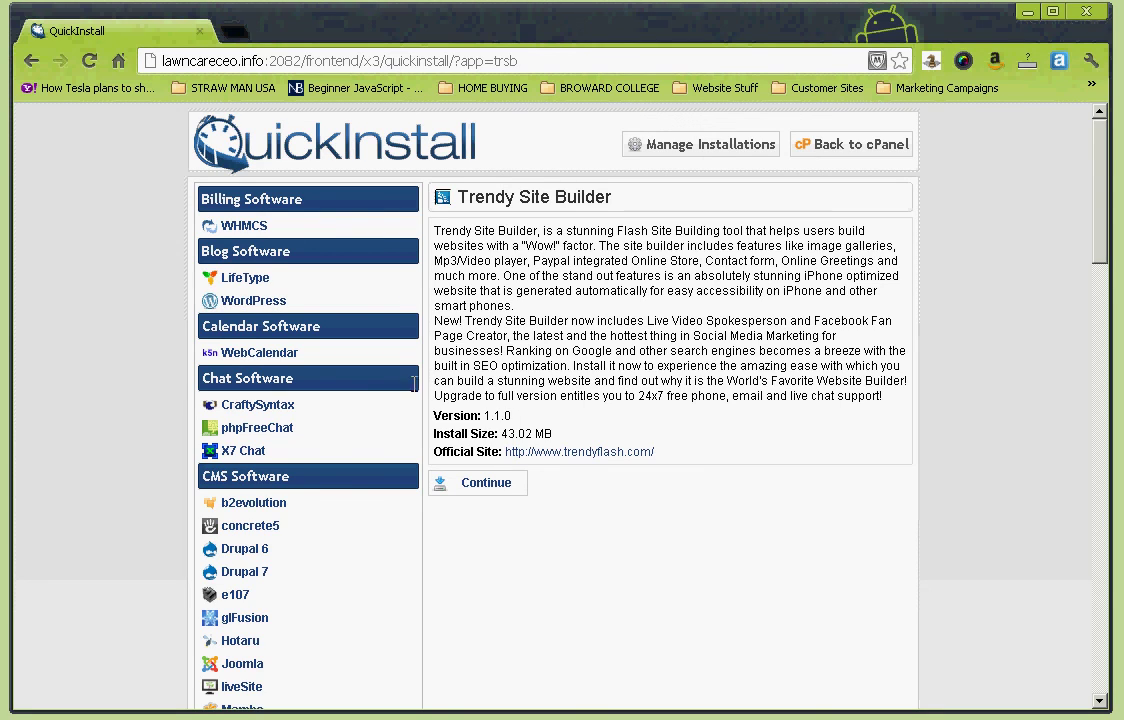
pyautogui.scroll(-2, 383, 412)
pyautogui.scroll(-7, 383, 412)
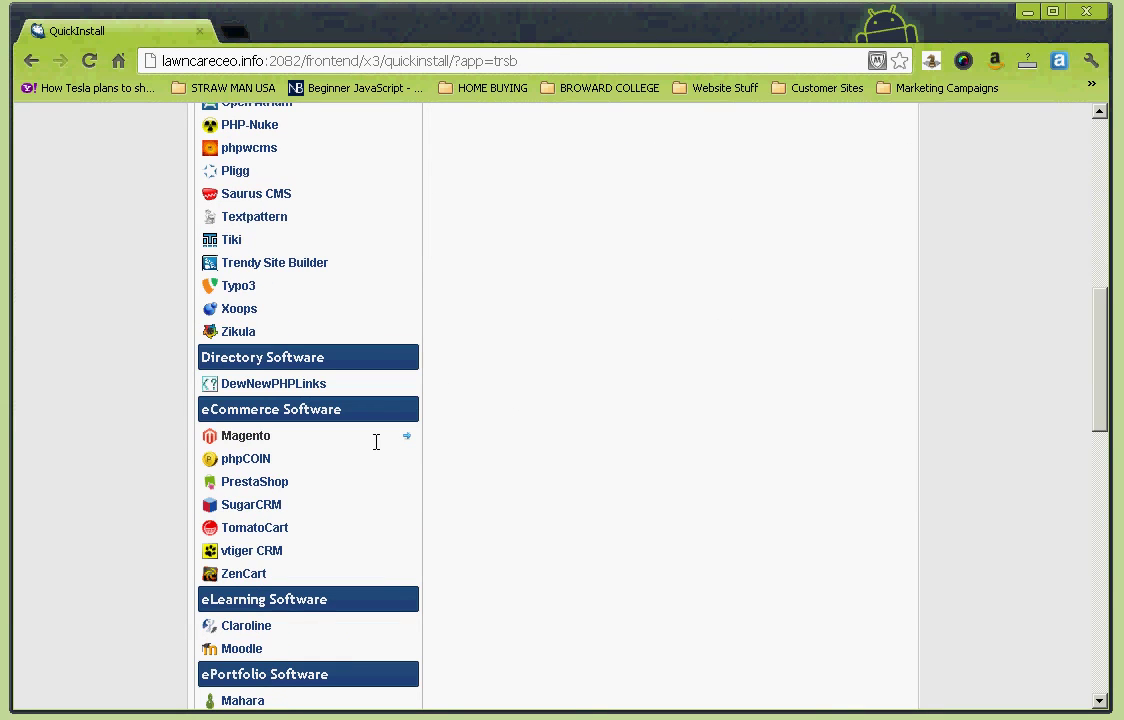
pyautogui.scroll(-3, 374, 447)
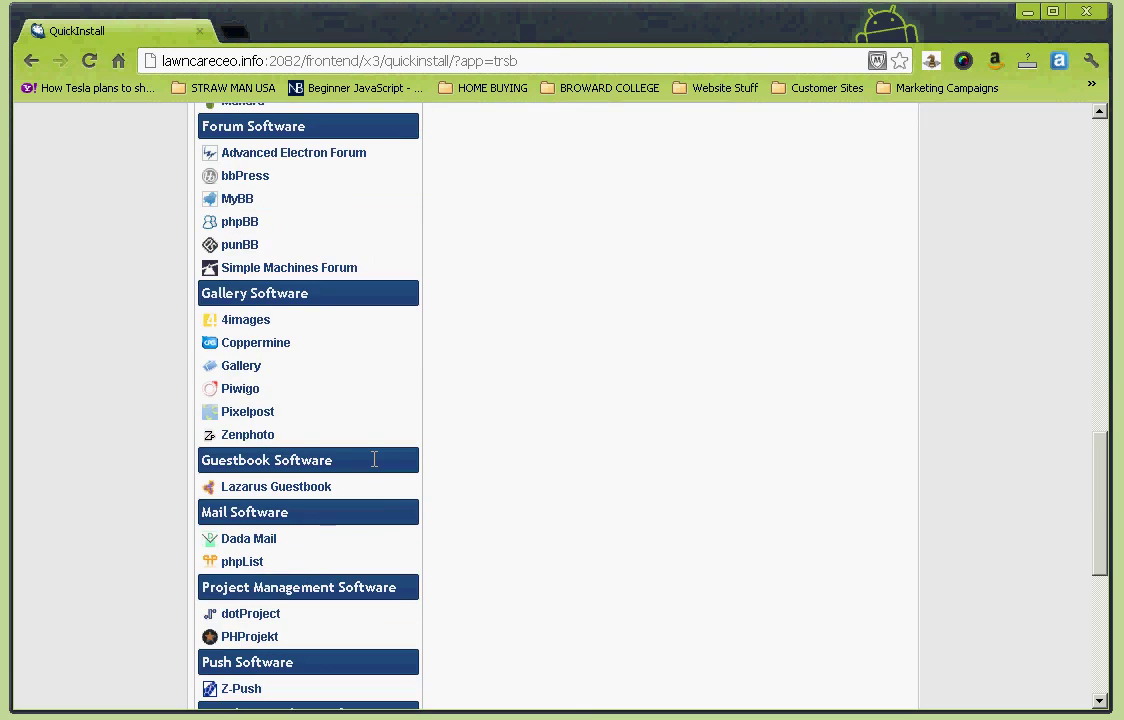
pyautogui.scroll(2, 366, 464)
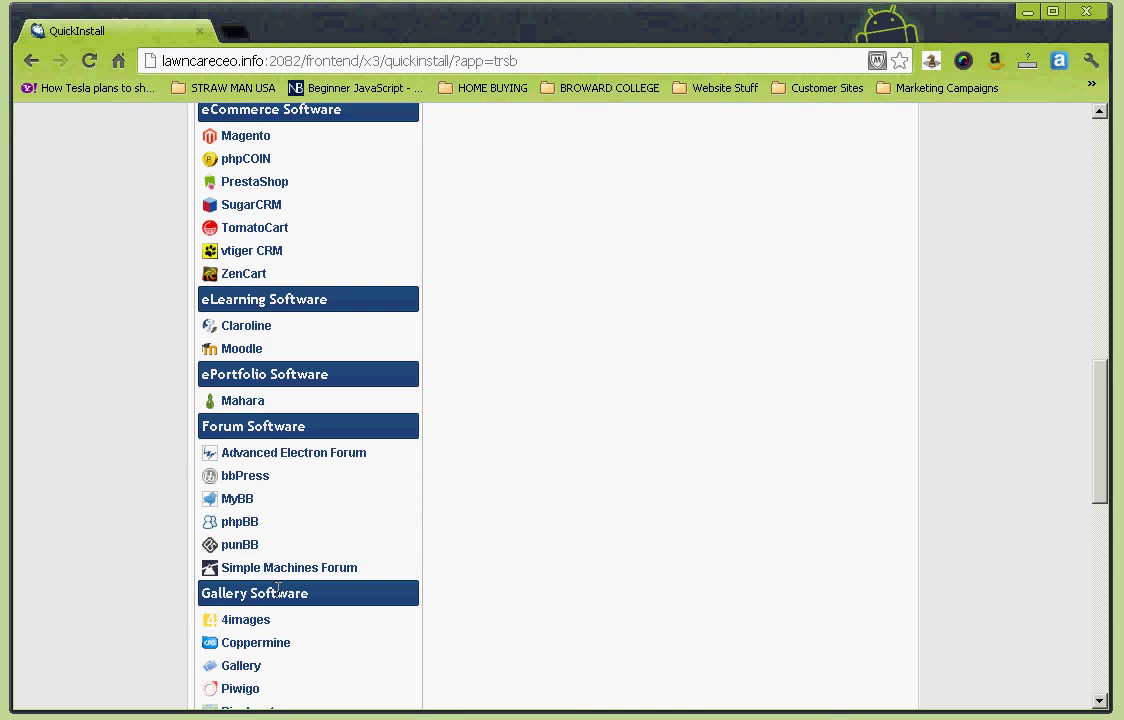
pyautogui.scroll(2, 232, 321)
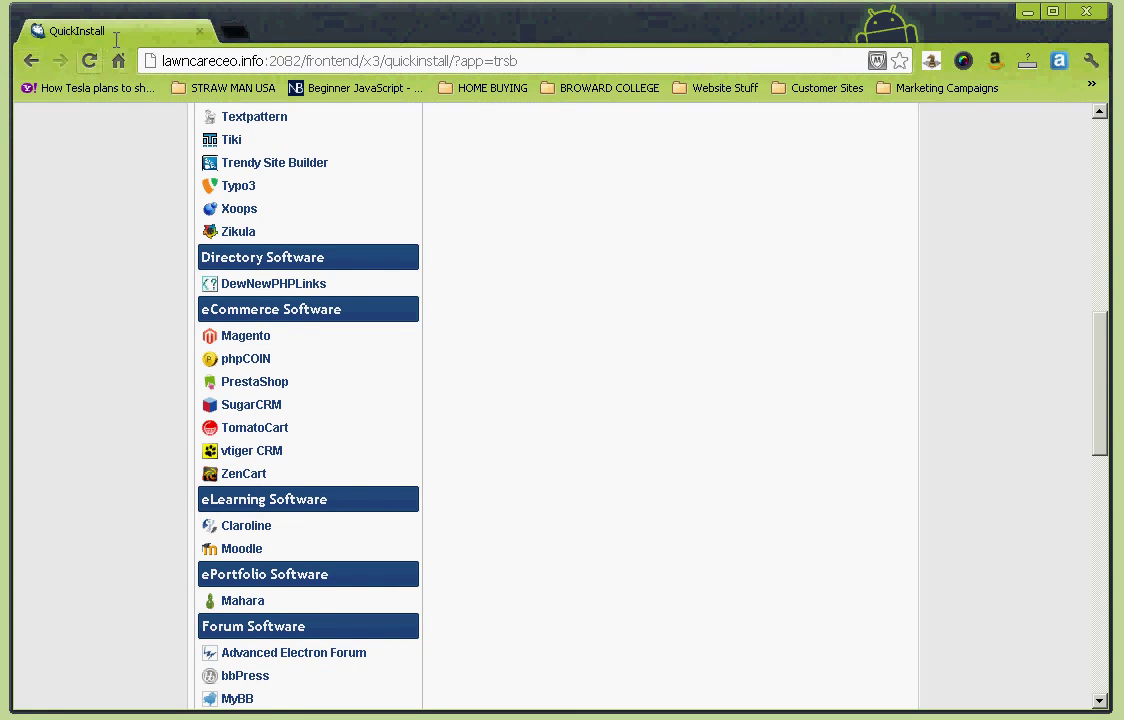
pyautogui.scroll(10, 414, 438)
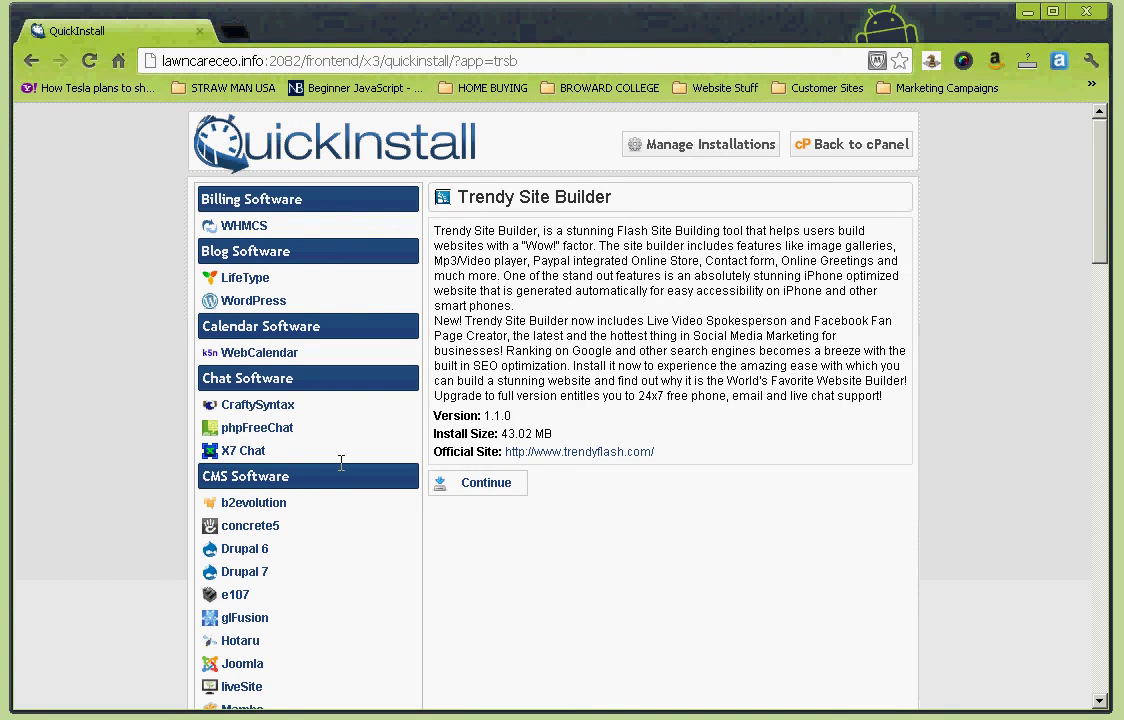
# - Return to the control panel home page, open Fantastico De Luxe and look through its list of installable scripts
pyautogui.click(31, 60)
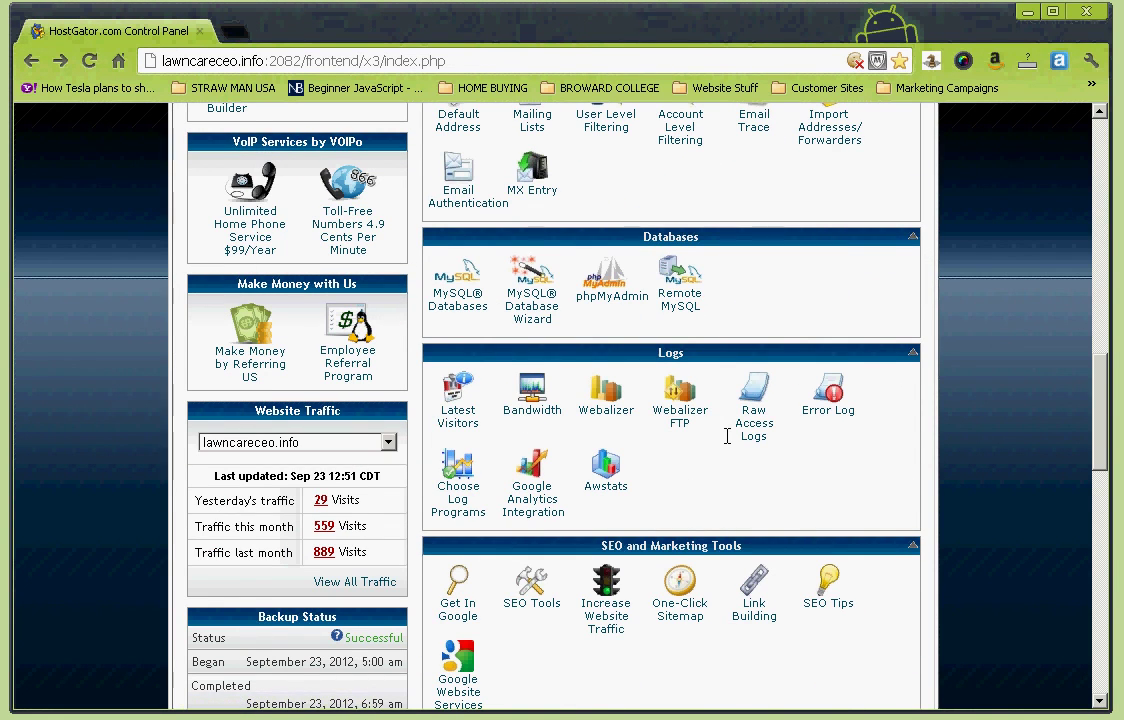
pyautogui.scroll(-3, 717, 466)
pyautogui.scroll(6, 717, 470)
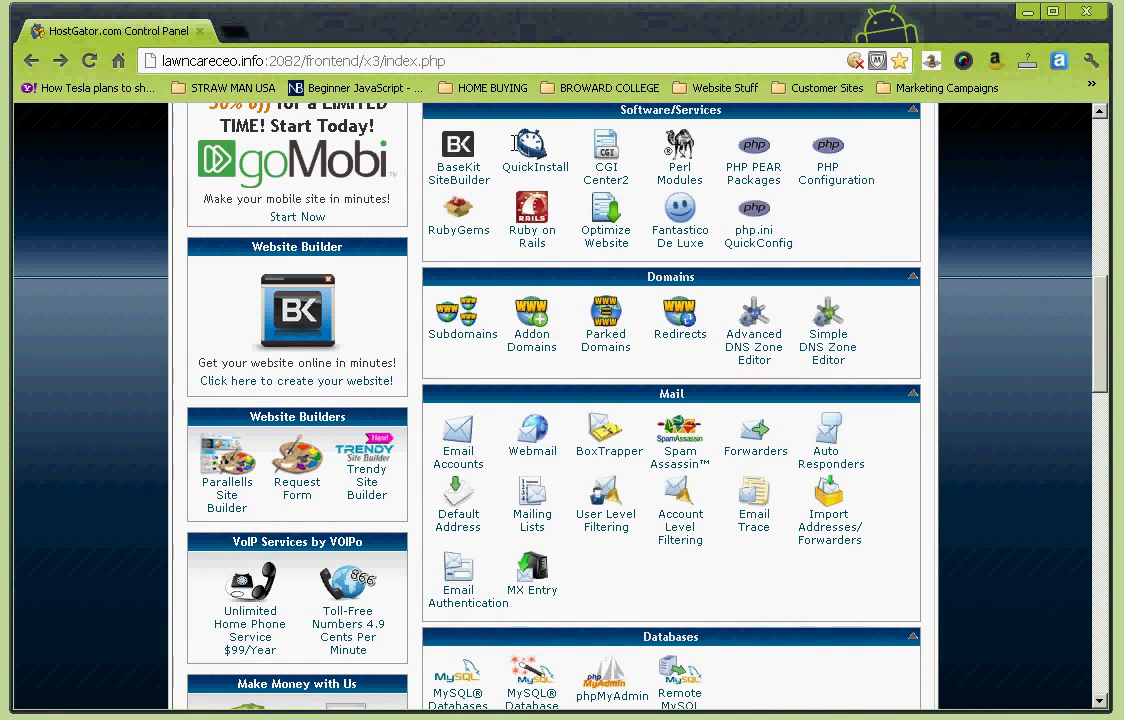
pyautogui.click(700, 233)
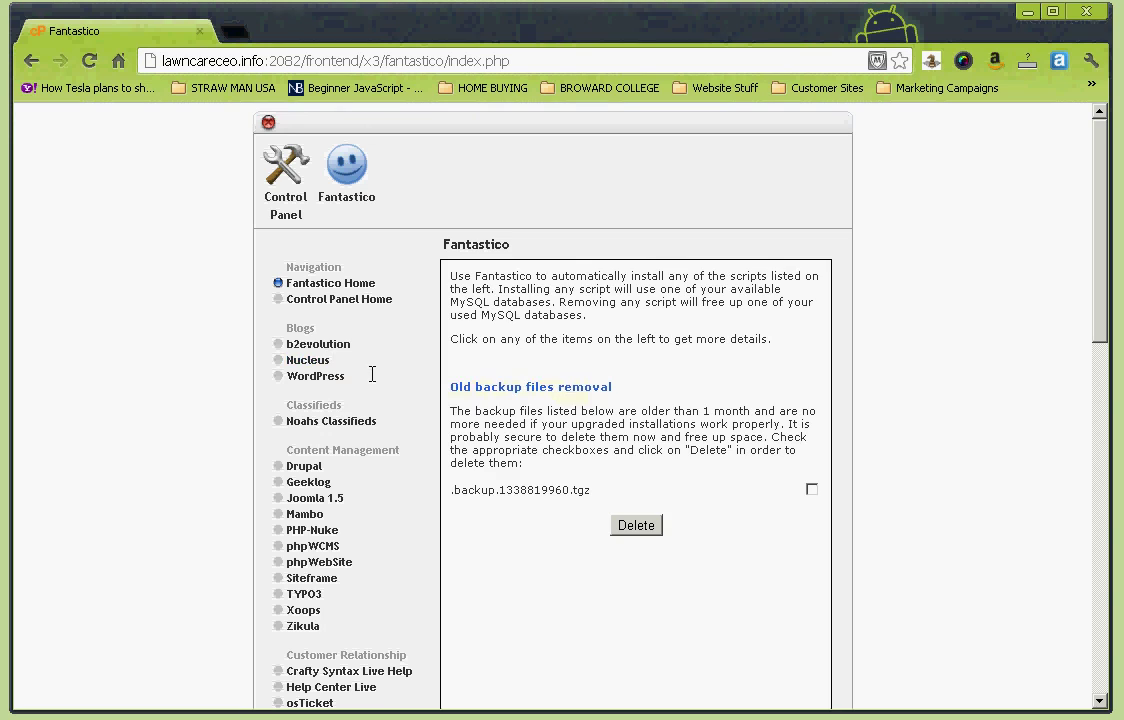
pyautogui.scroll(-10, 372, 374)
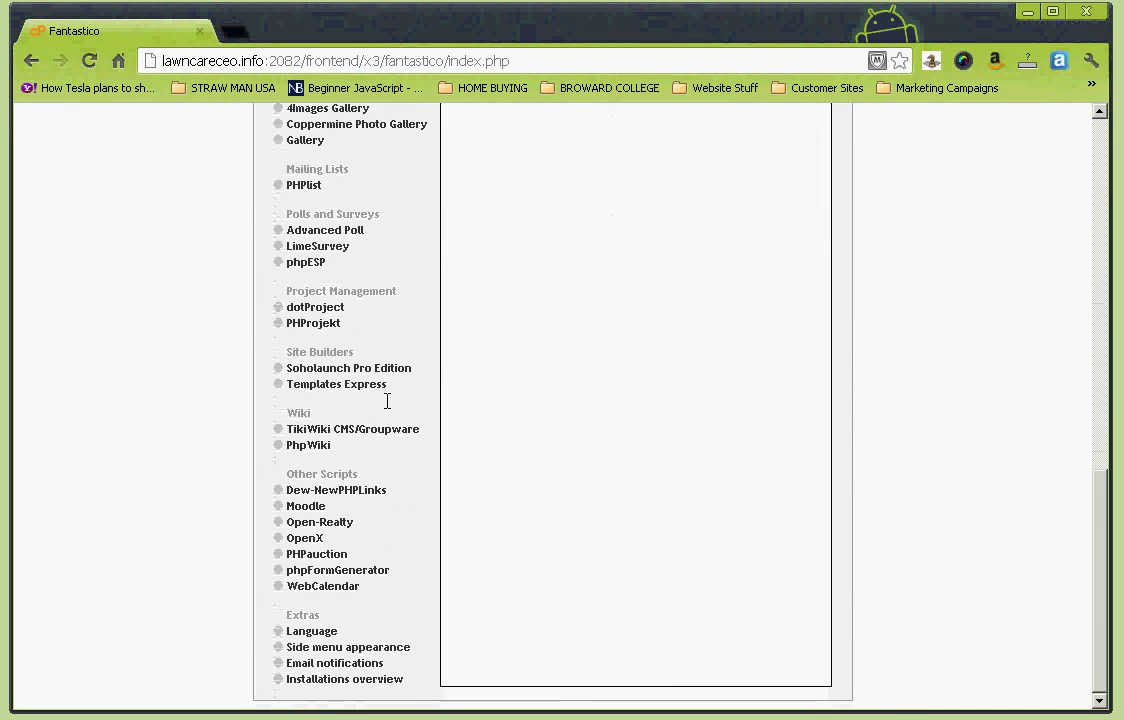
pyautogui.scroll(15, 389, 401)
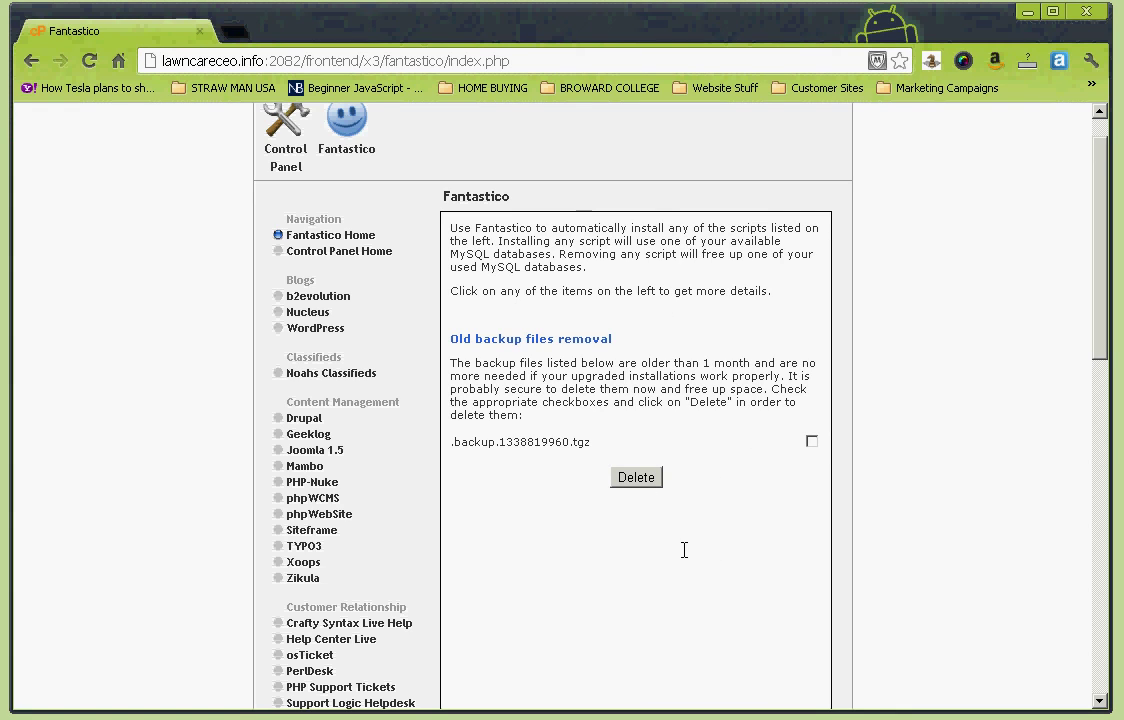
# - Return to the Domains section of the control panel home page and open a new browser tab
pyautogui.click(31, 61)
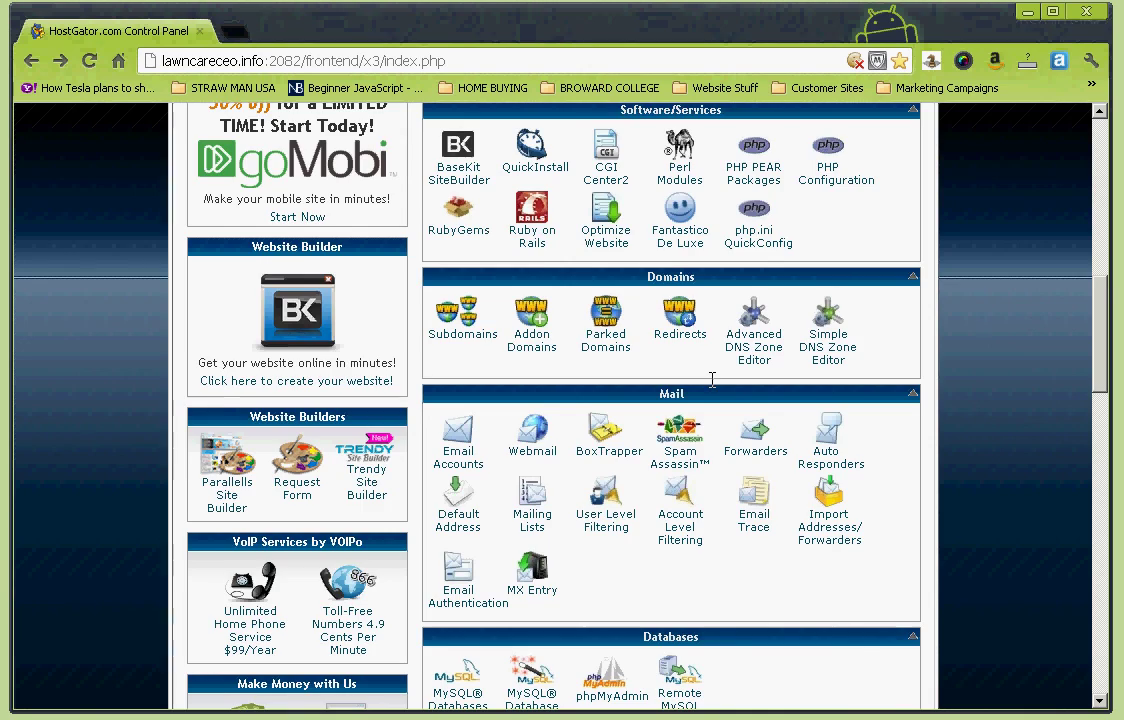
pyautogui.scroll(1, 712, 379)
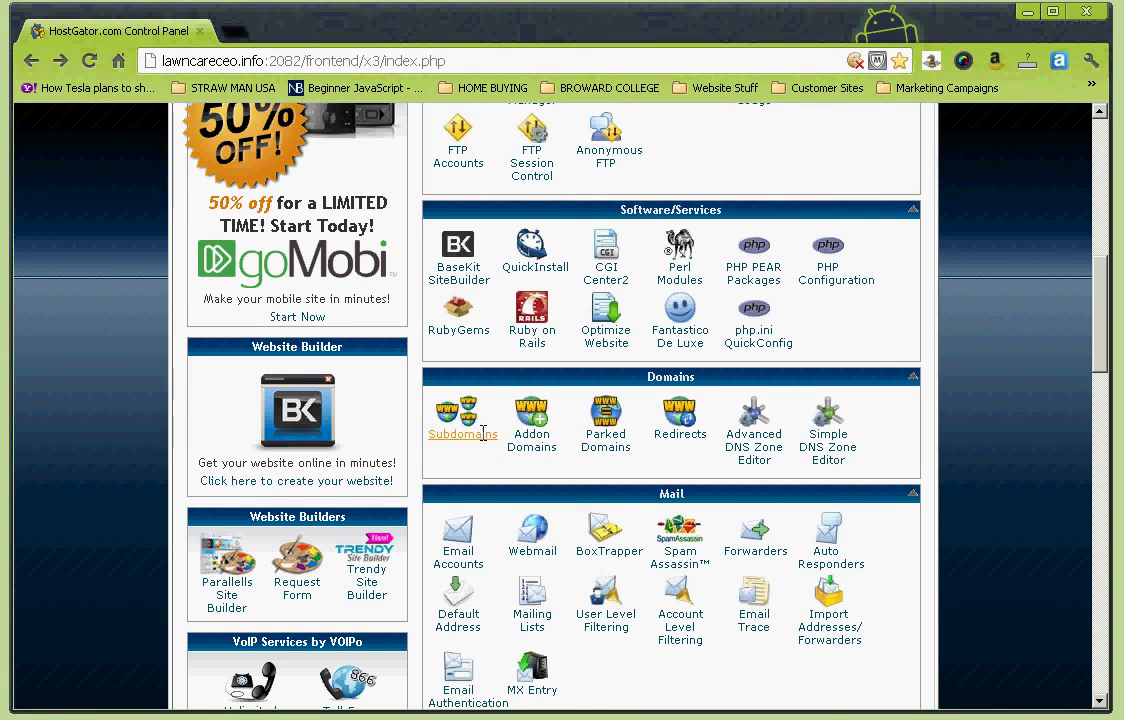
pyautogui.click(232, 31)
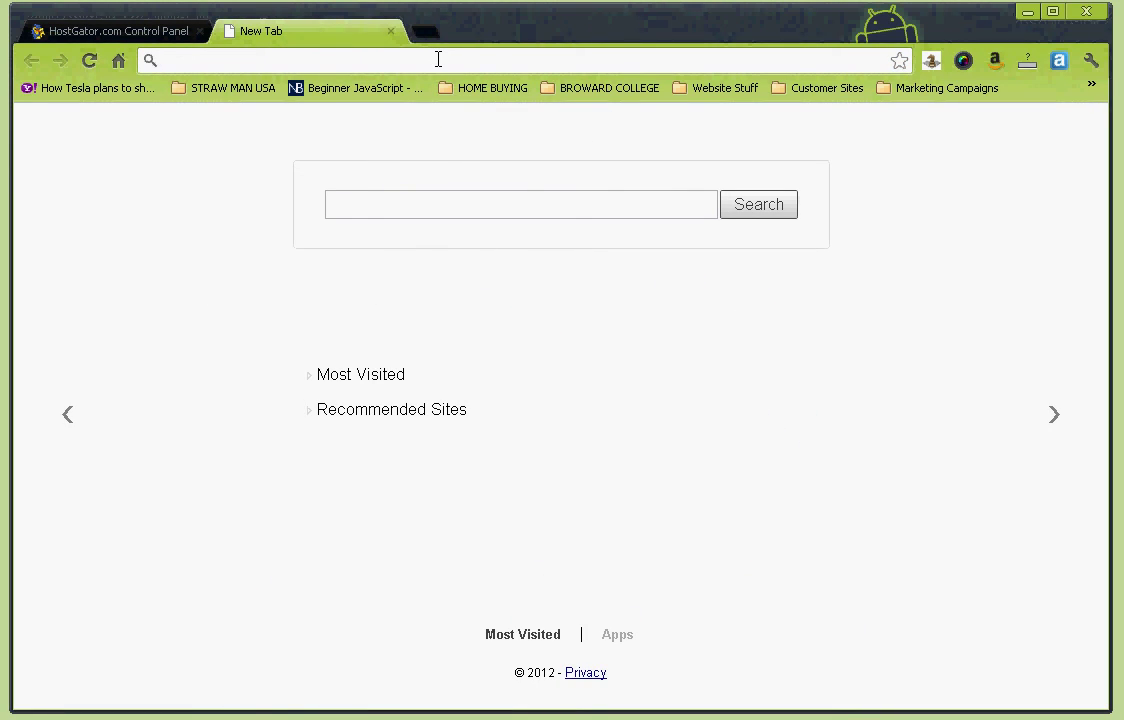
pyautogui.write('ht')
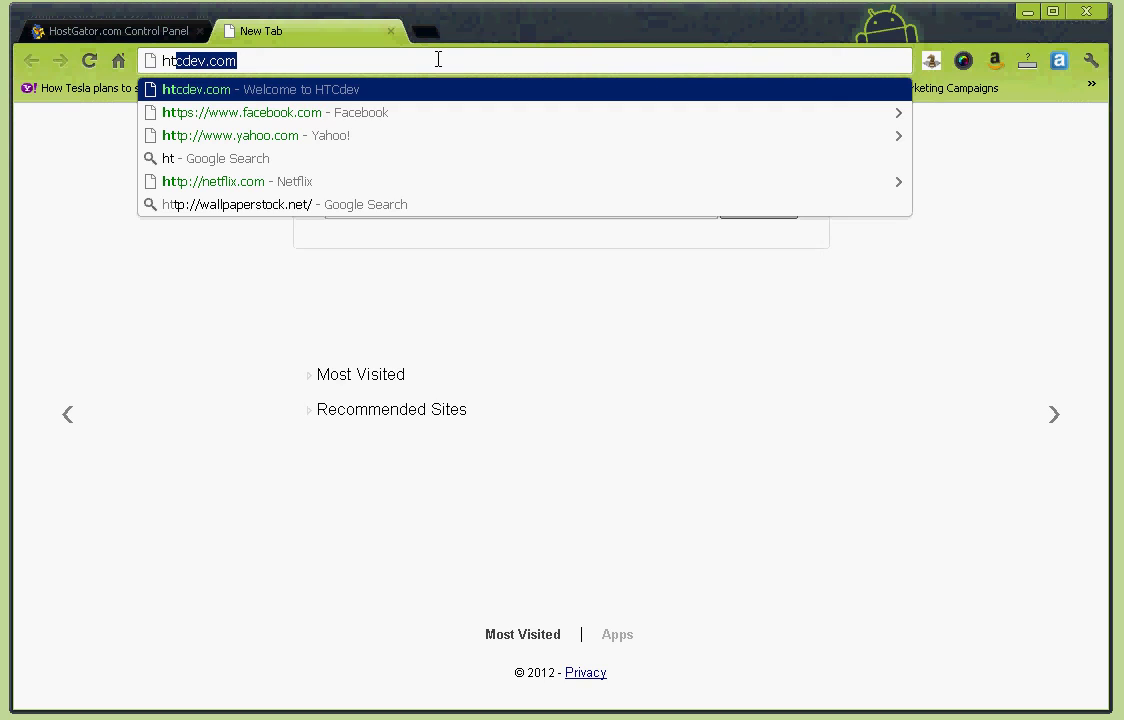
pyautogui.press('BackSpace')
pyautogui.press('BackSpace')
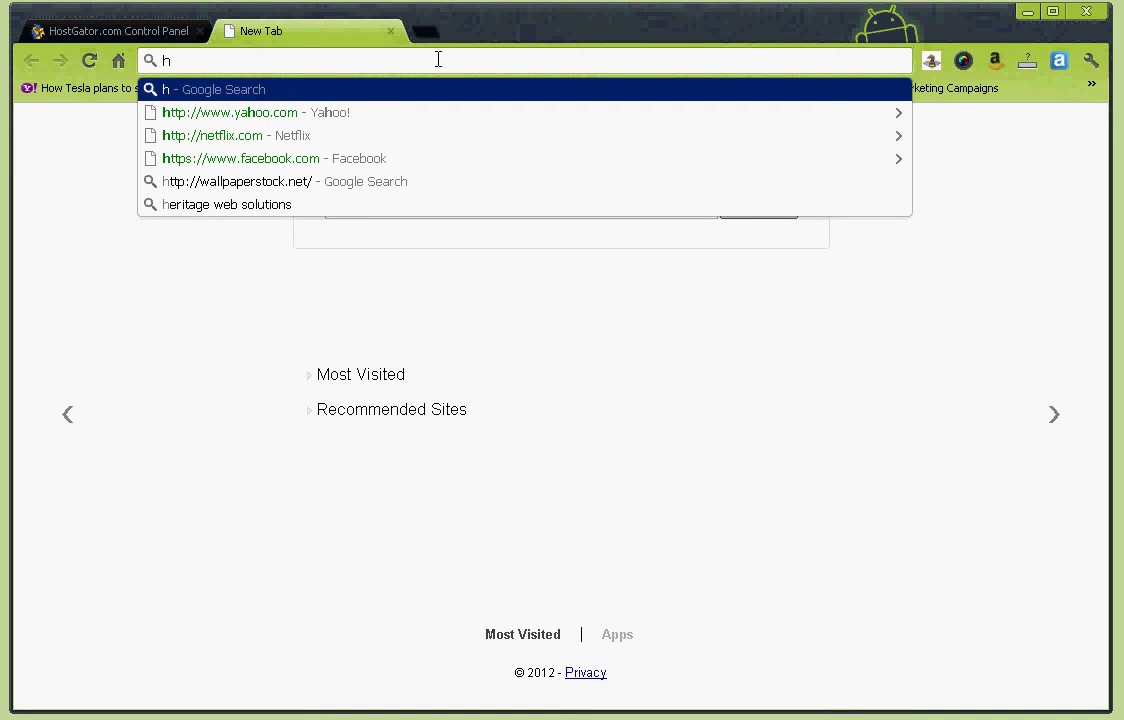
pyautogui.write('ttp')
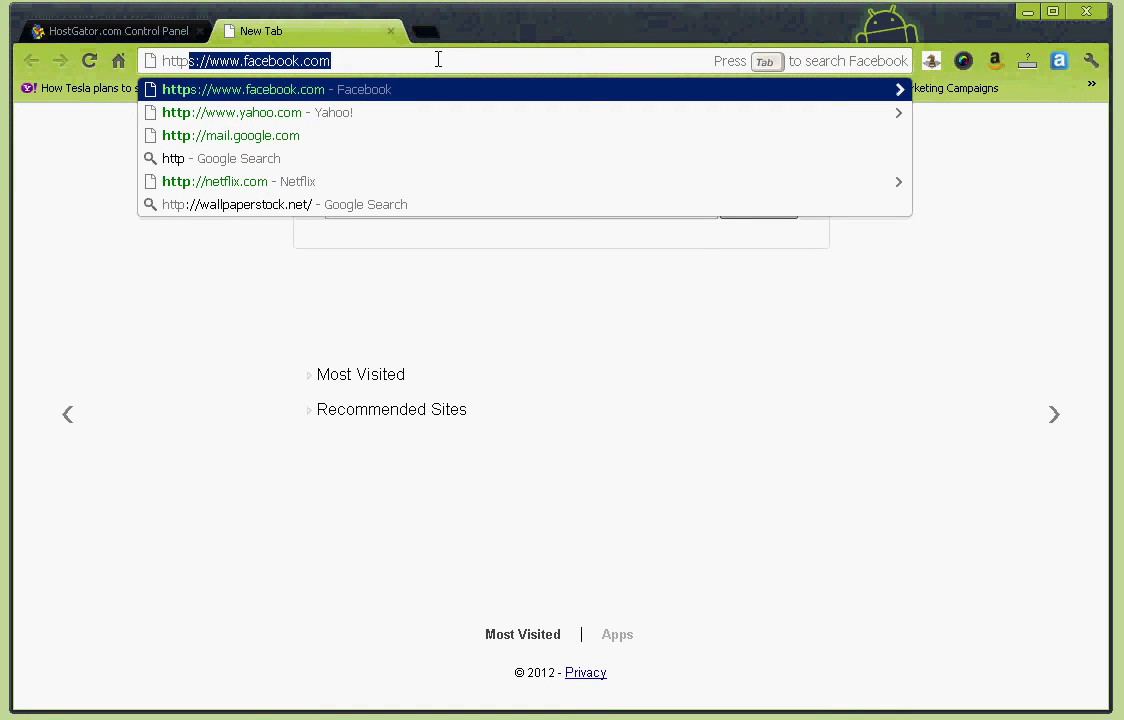
pyautogui.write('://')
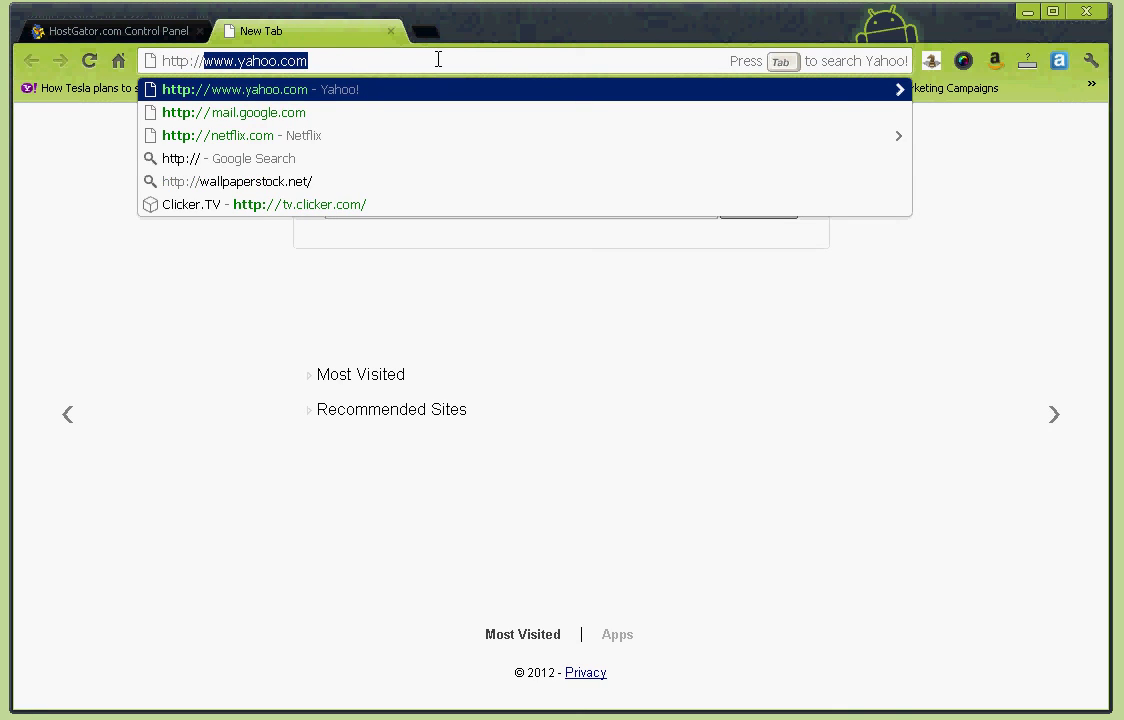
pyautogui.press('End')
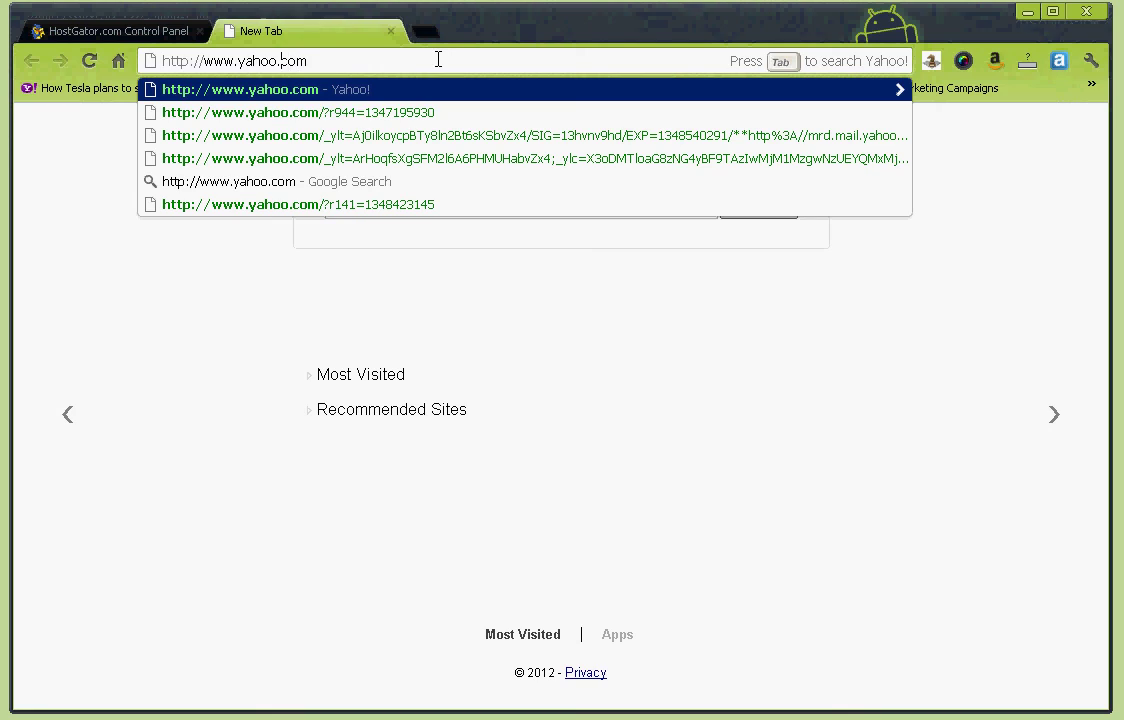
pyautogui.hotkey('shift', 'Left')
pyautogui.hotkey('shift', 'Left')
pyautogui.hotkey('shift', 'Left')
pyautogui.hotkey('shift', 'Left')
pyautogui.hotkey('shift', 'Left')
pyautogui.write('fr')
pyautogui.hotkey('shift', 'End')
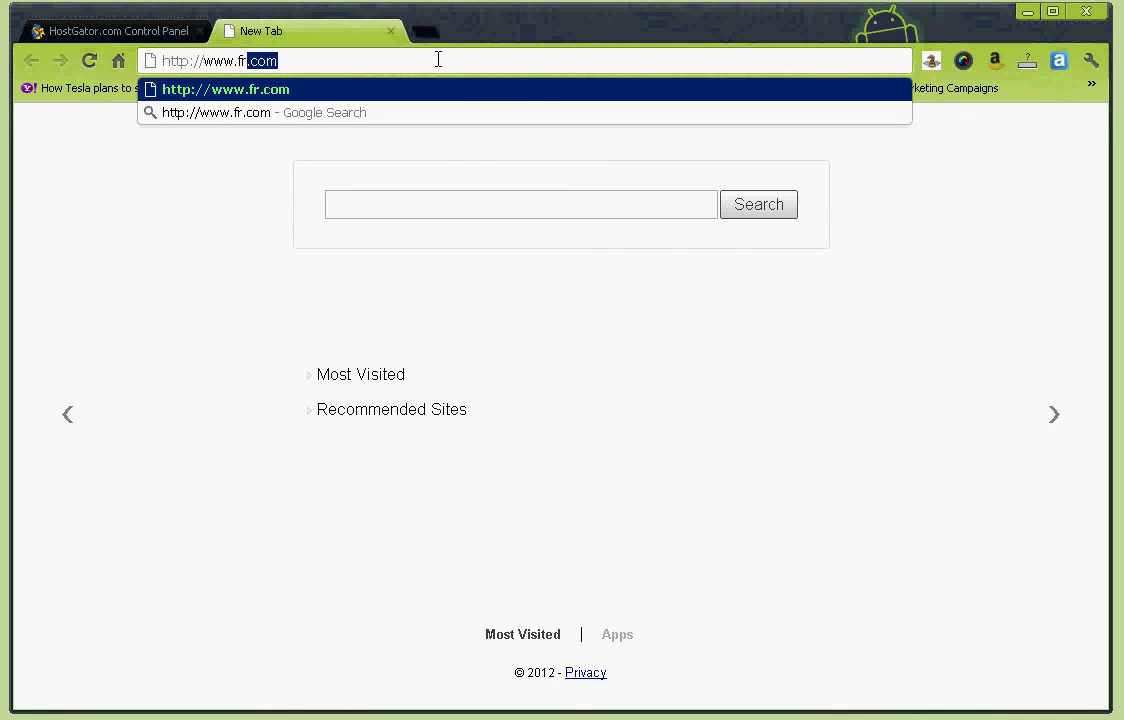
pyautogui.press('Delete')
pyautogui.press('Down')
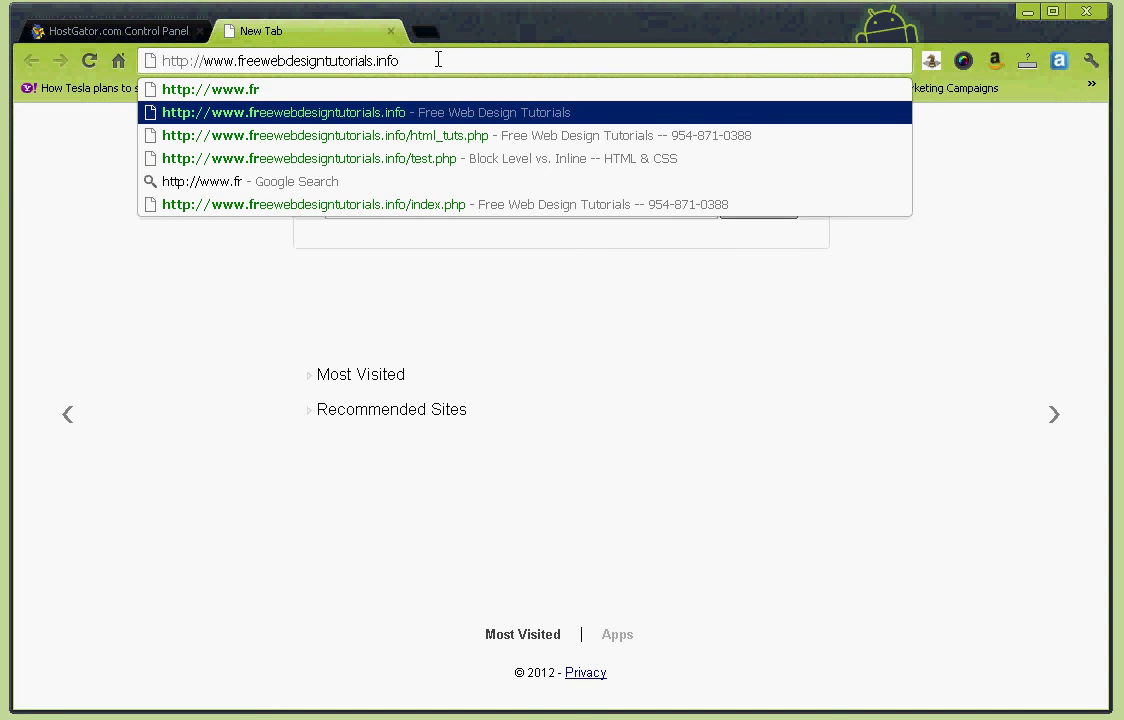
# - Extend the web address with /test.php and load that page
pyautogui.write('/')
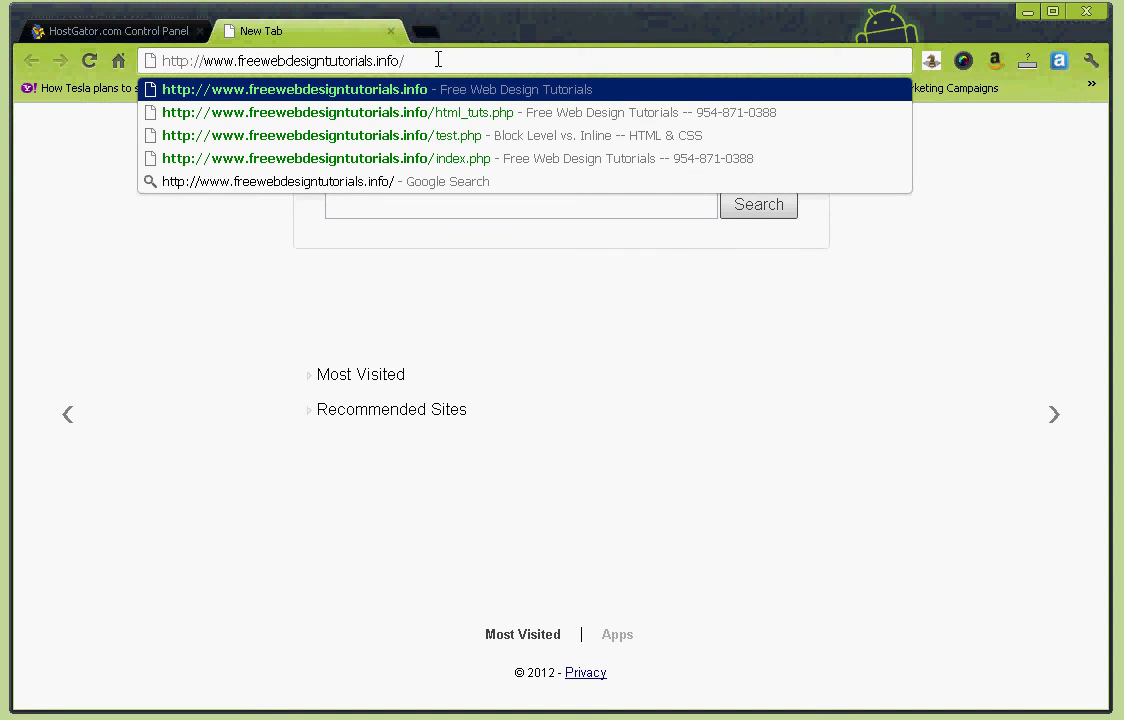
pyautogui.press('Down')
pyautogui.press('Down')
pyautogui.press('Return')
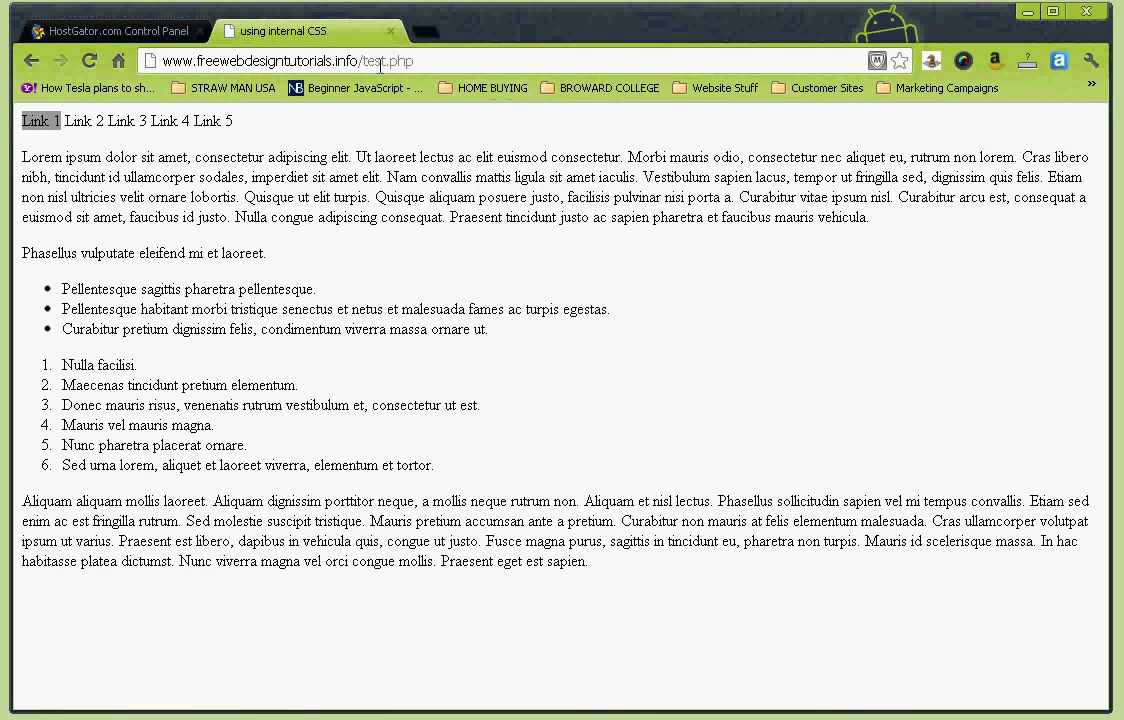
pyautogui.click(334, 60)
pyautogui.moveTo(363, 61); pyautogui.dragTo(389, 61)
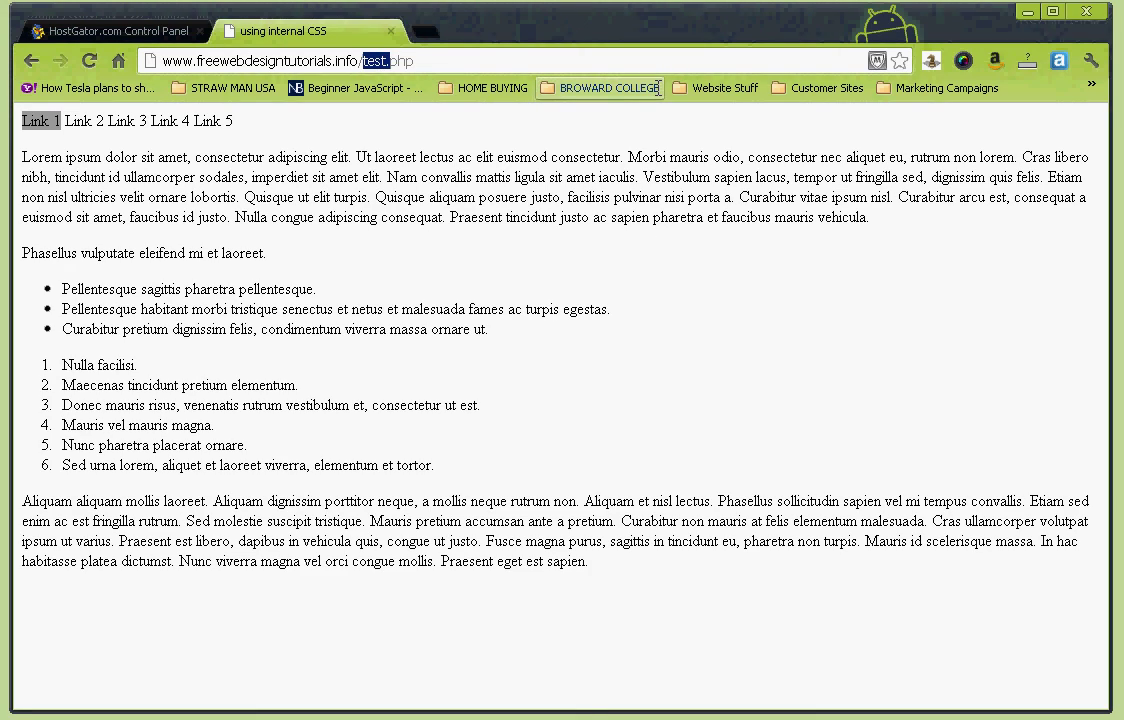
pyautogui.write('index')
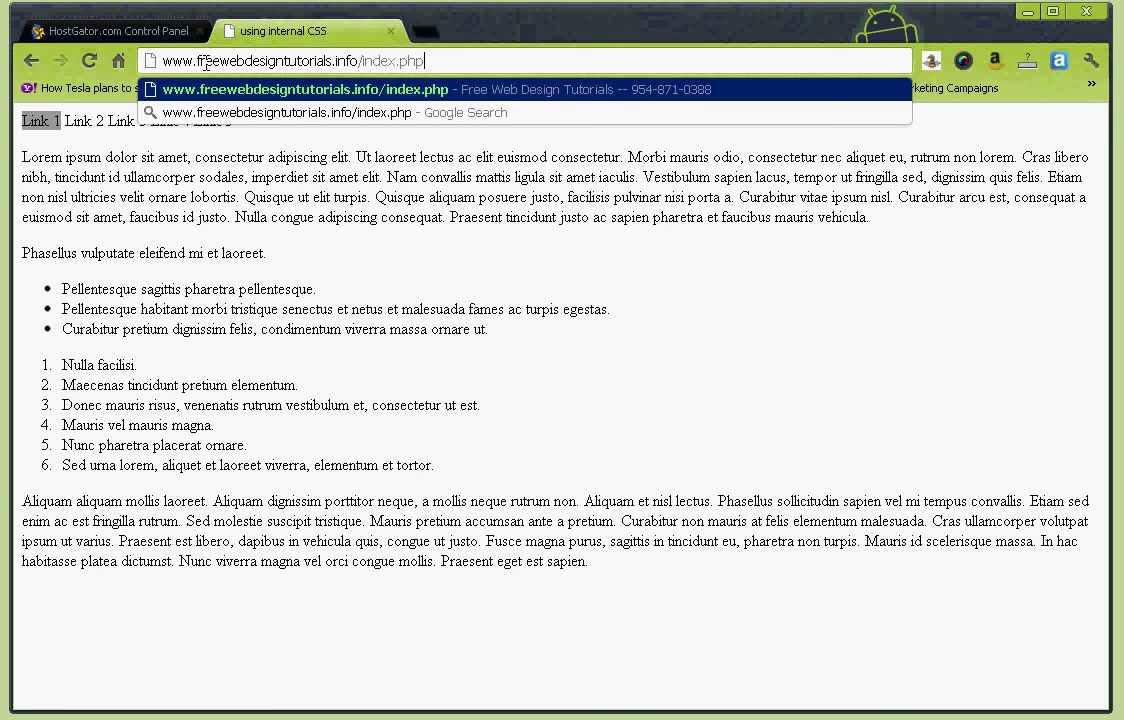
# - Highlight in turn the domain name, the /index.php path and the www prefix of the address, then clear the highlight
pyautogui.moveTo(197, 60); pyautogui.dragTo(361, 60)
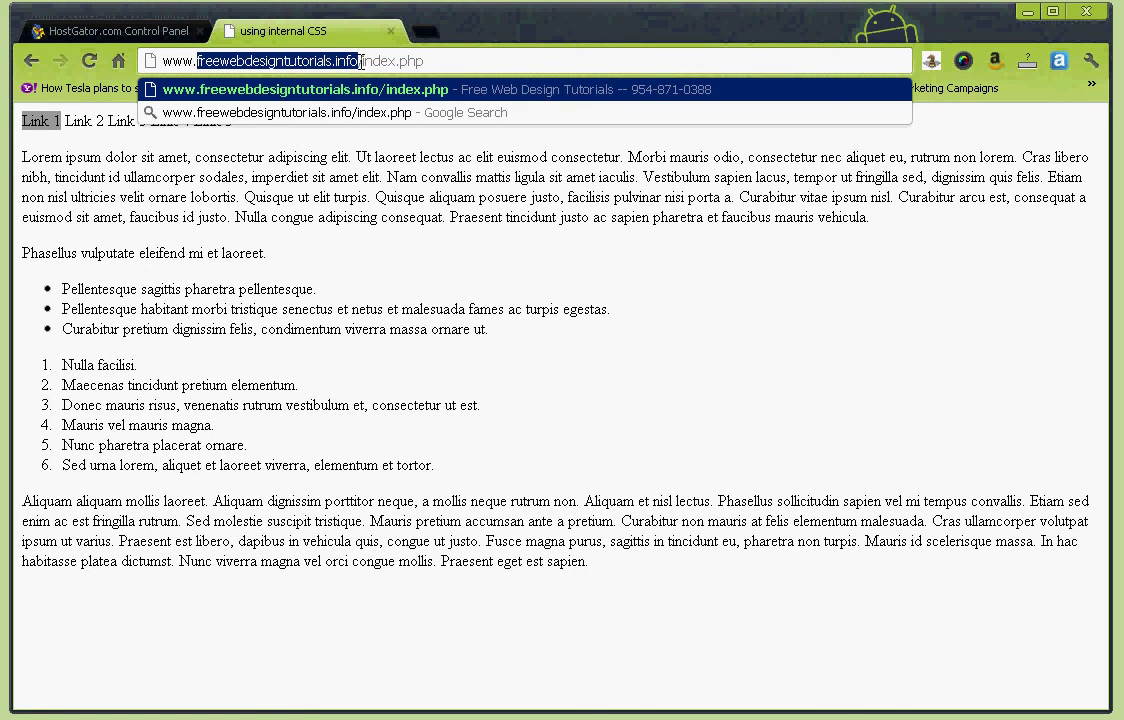
pyautogui.moveTo(361, 61); pyautogui.dragTo(437, 61)
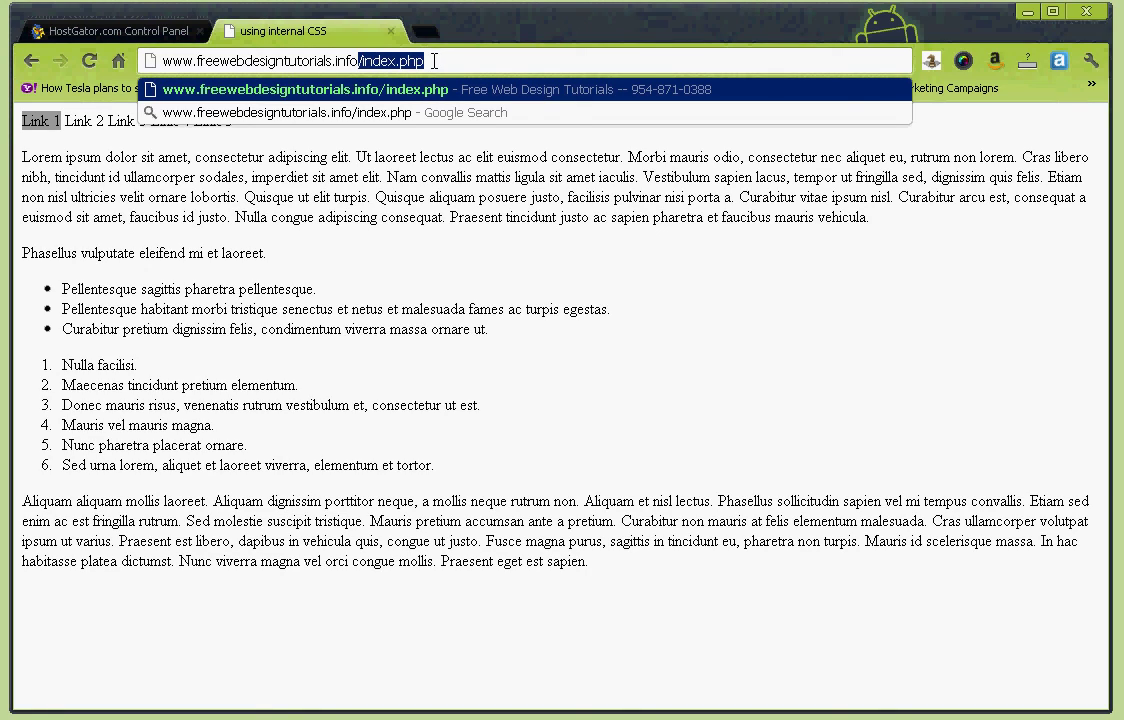
pyautogui.click(434, 61)
pyautogui.moveTo(435, 61); pyautogui.dragTo(362, 61)
pyautogui.click(428, 61)
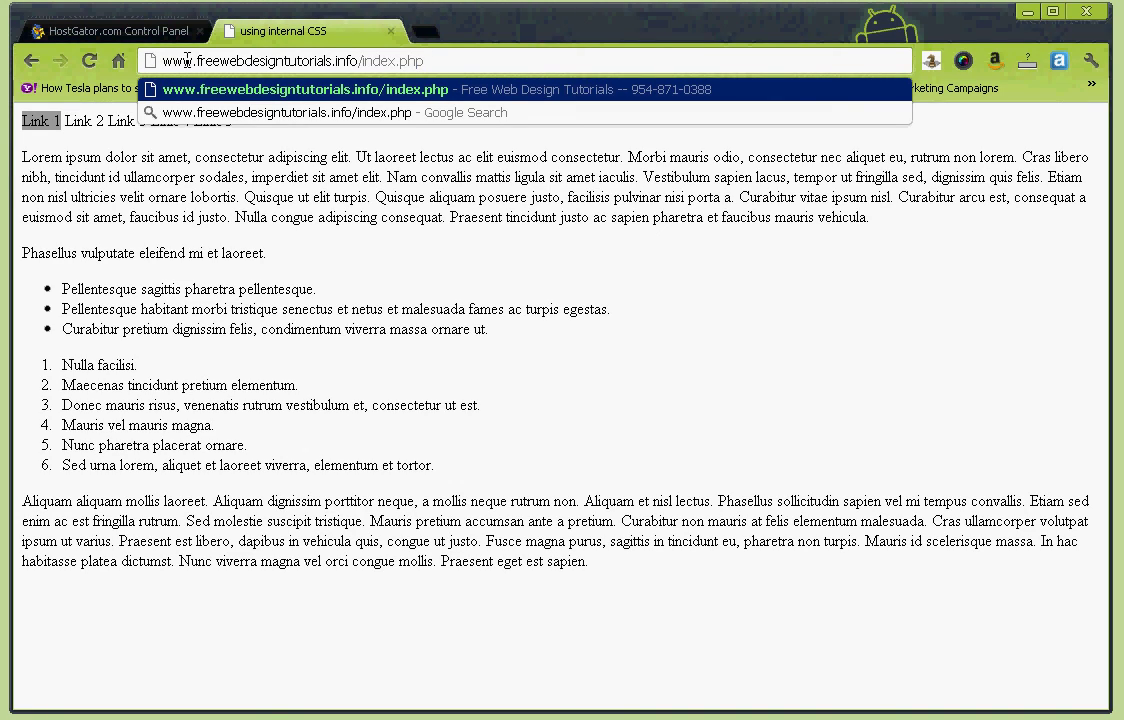
pyautogui.moveTo(196, 61); pyautogui.dragTo(140, 61)
pyautogui.click(163, 61)
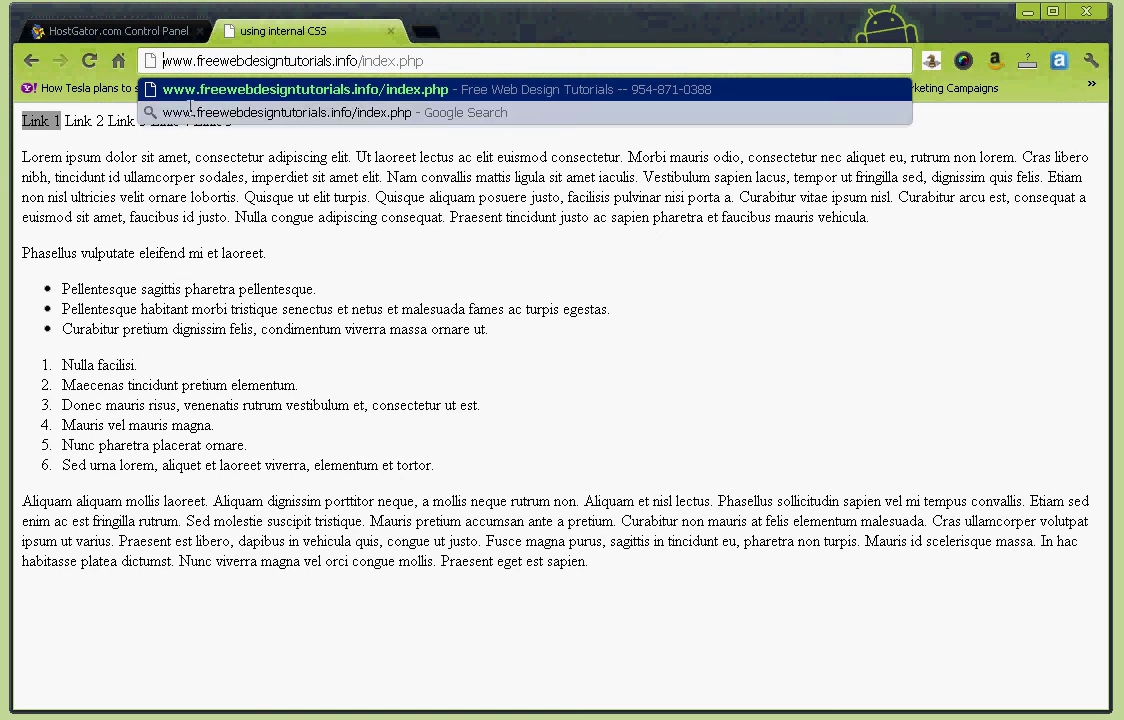
pyautogui.click(150, 30)
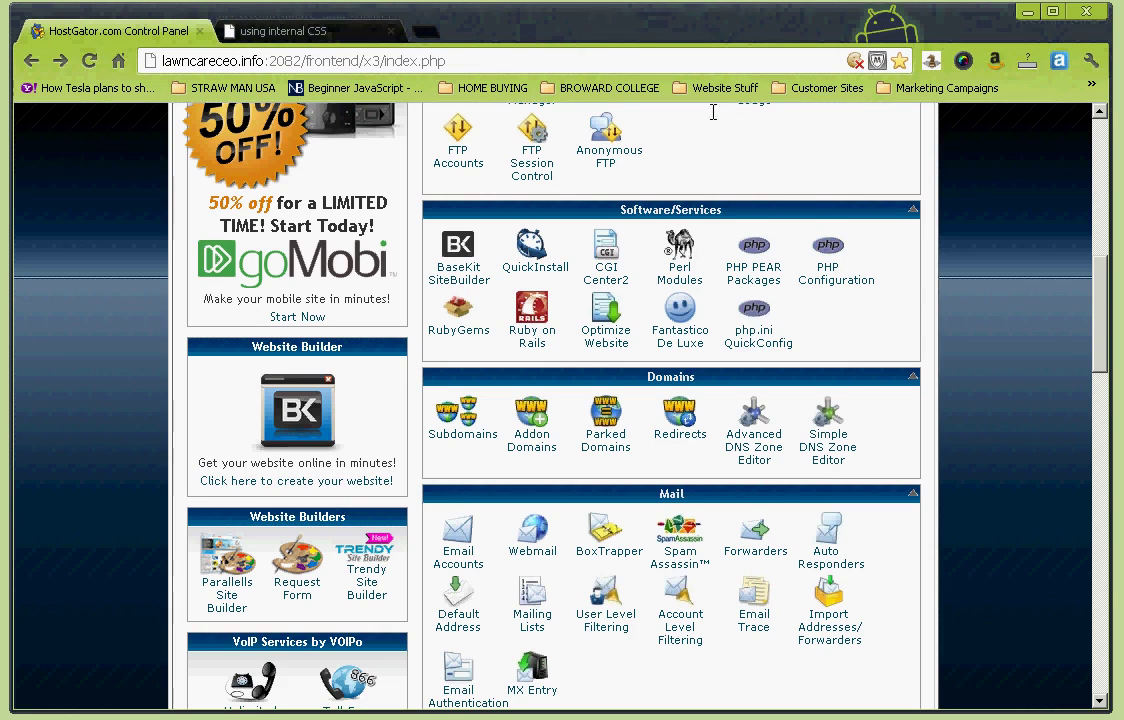
pyautogui.click(300, 30)
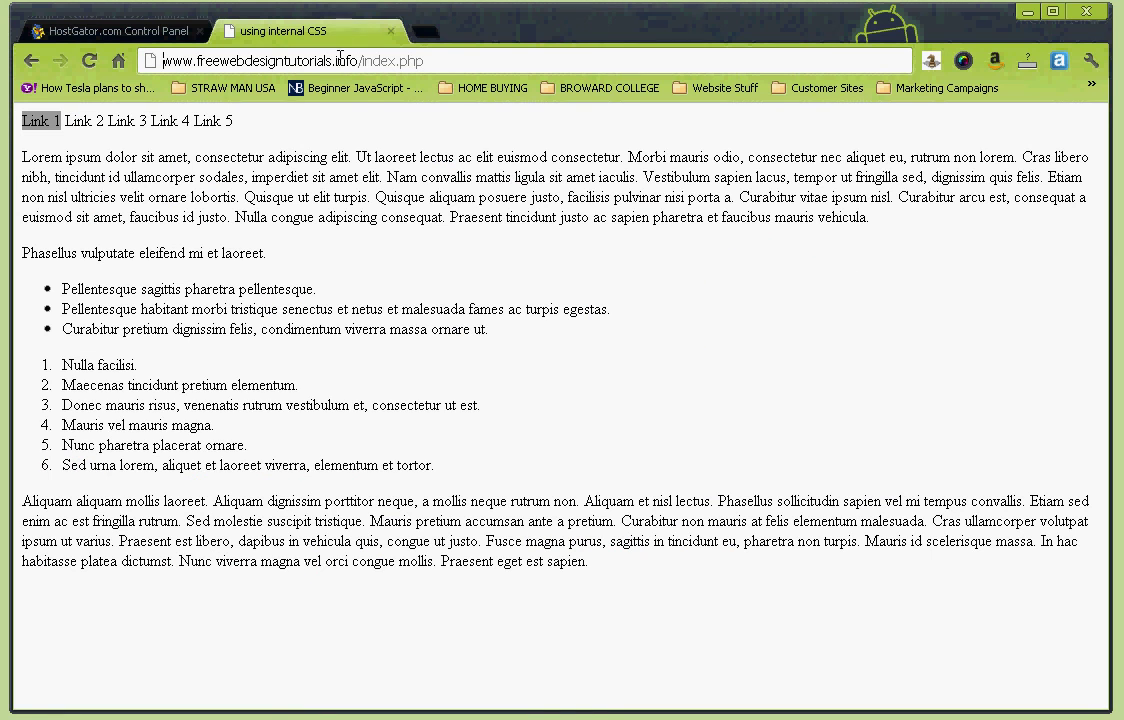
pyautogui.click(430, 60)
pyautogui.press('Return')
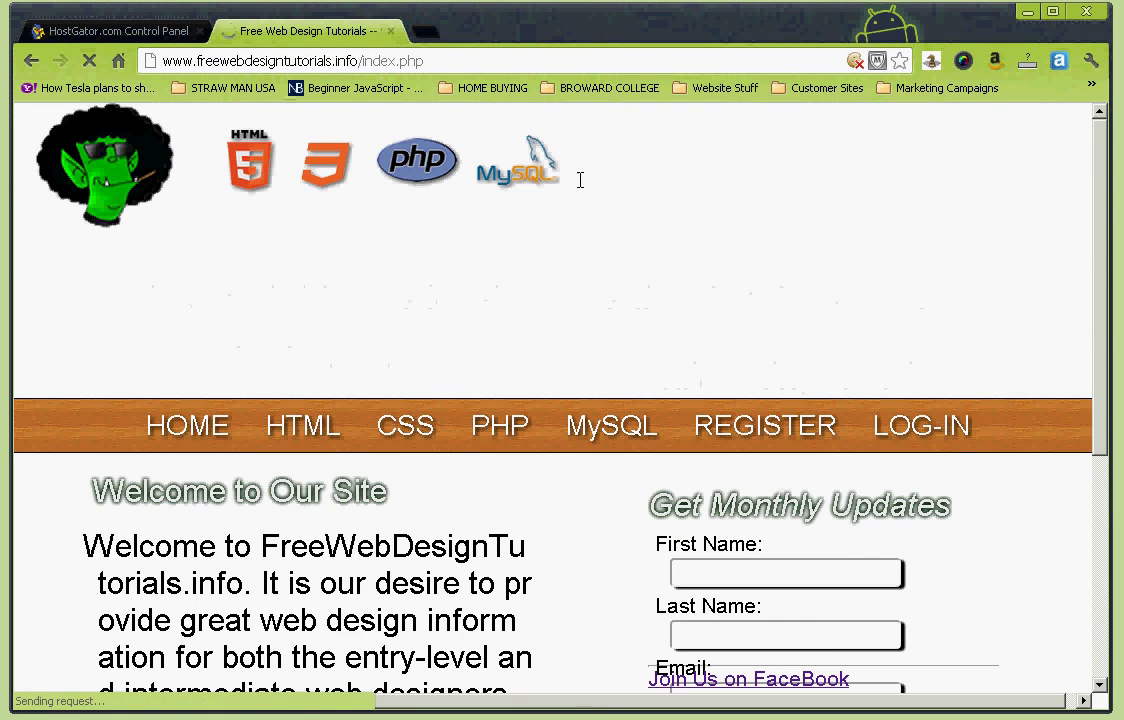
# - Look through the Free Web Design Tutorials home page from its header to its footer
pyautogui.scroll(-4, 795, 258)
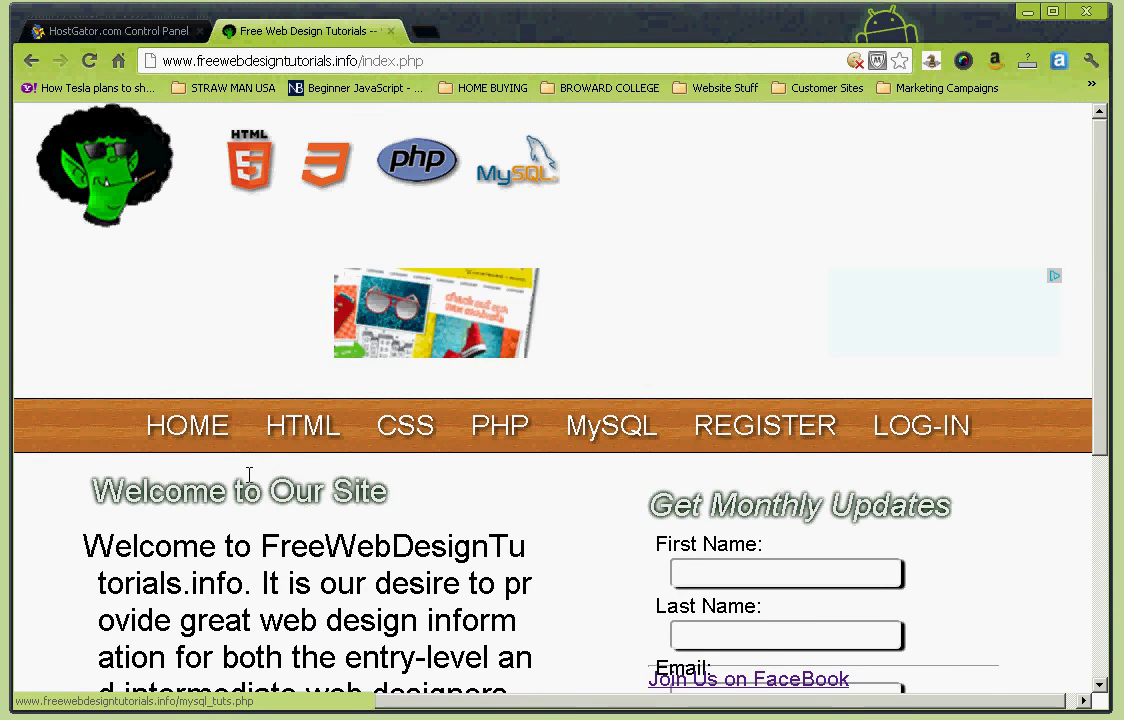
pyautogui.scroll(-4, 335, 500)
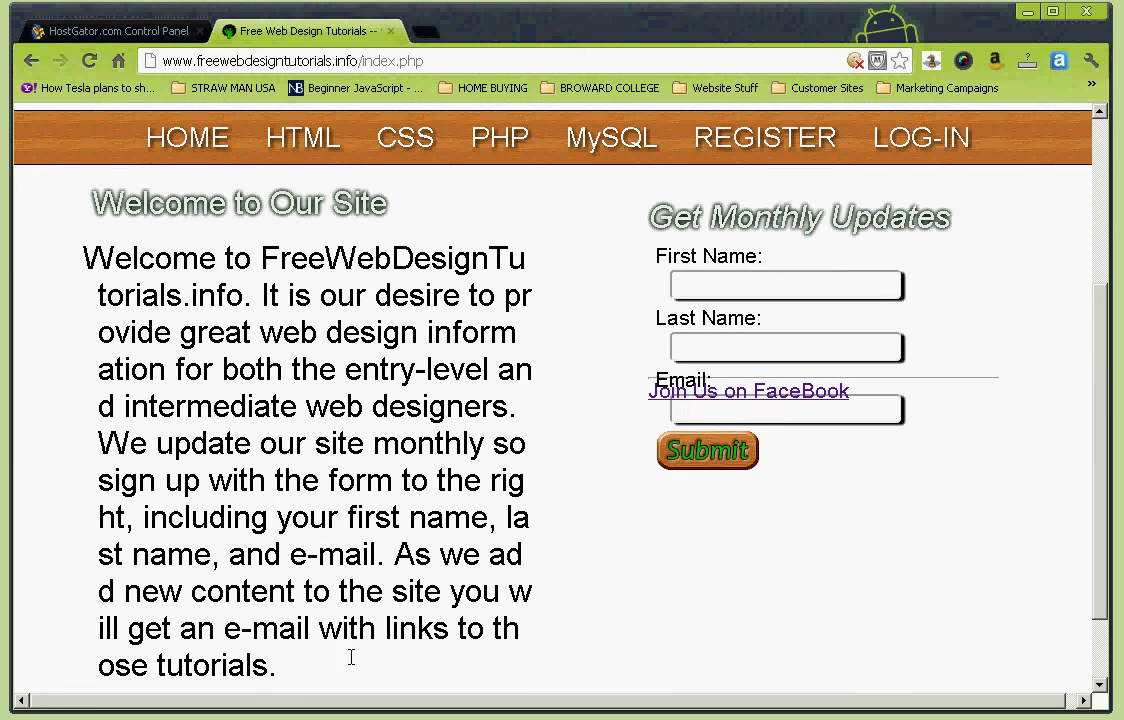
pyautogui.scroll(-1, 580, 447)
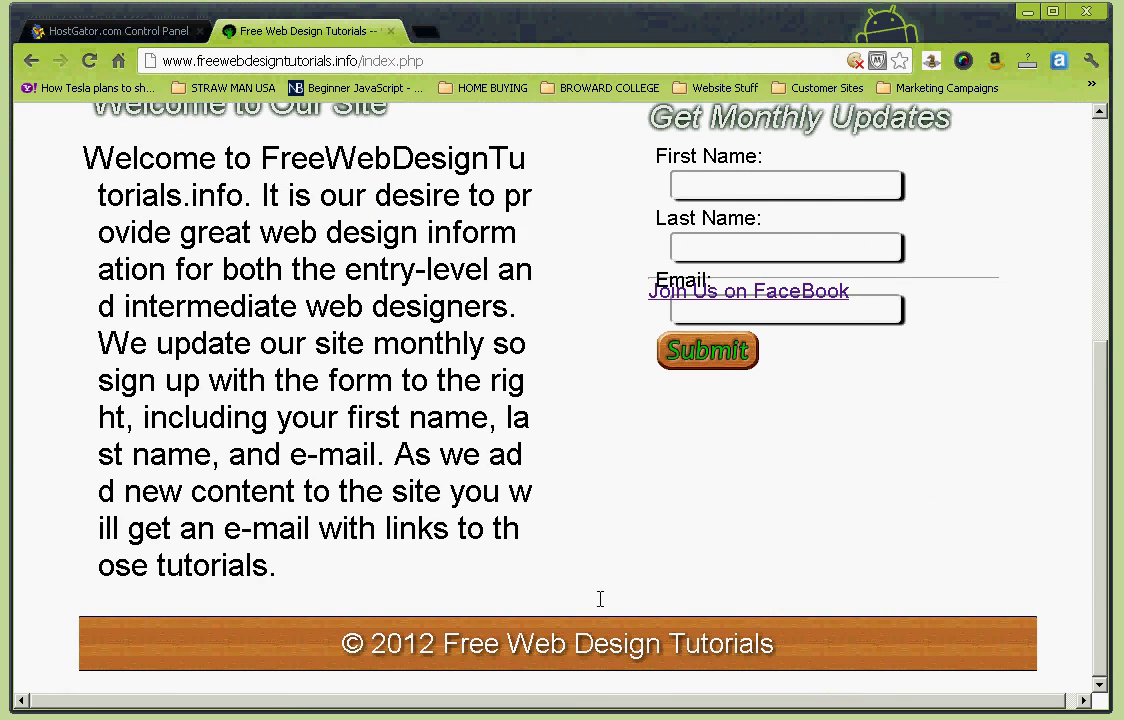
pyautogui.scroll(4, 510, 645)
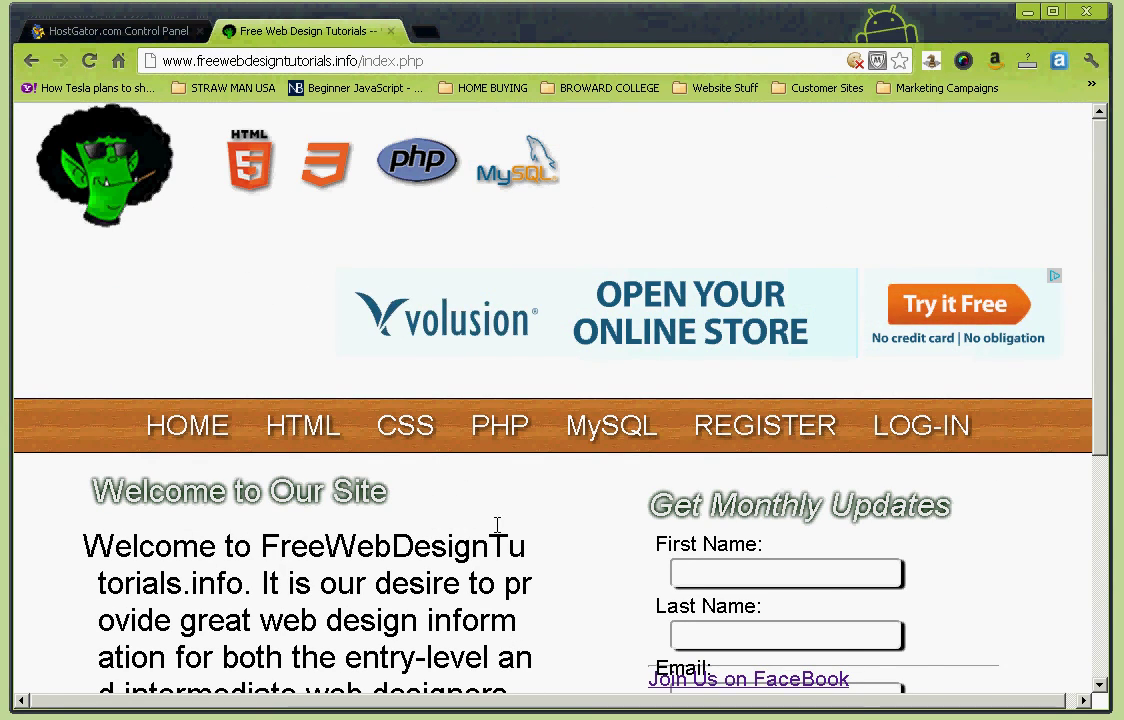
pyautogui.scroll(-3, 497, 528)
pyautogui.scroll(-1, 497, 530)
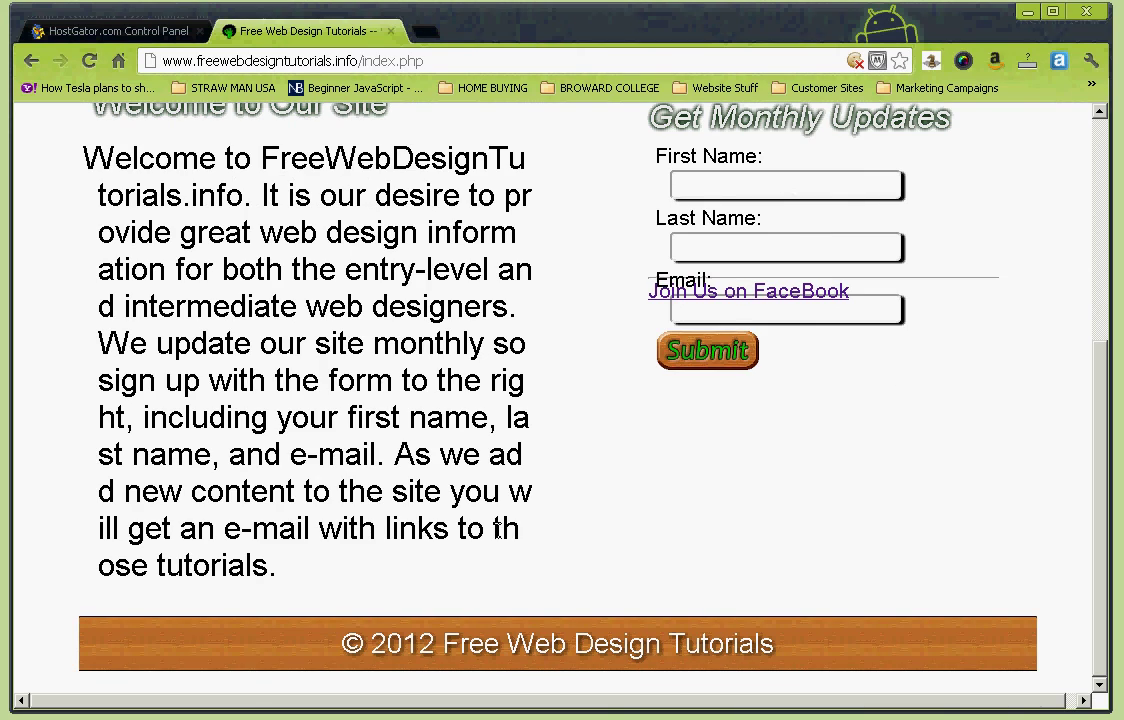
pyautogui.scroll(3, 168, 200)
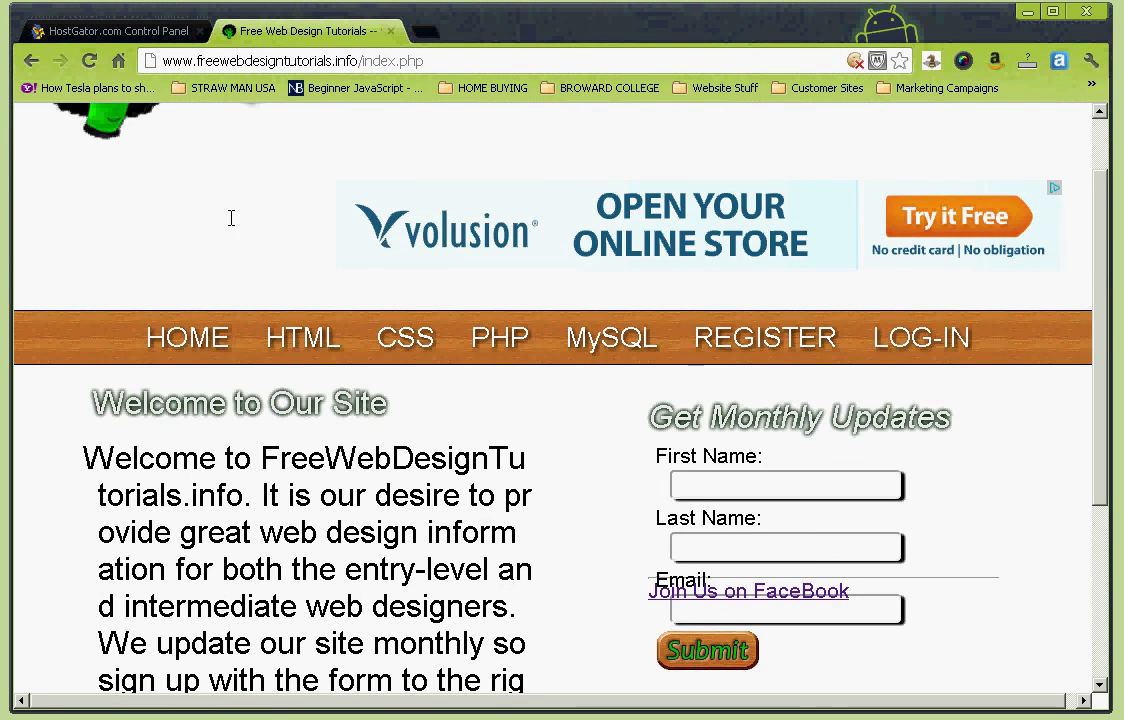
pyautogui.scroll(1, 330, 140)
# - Change the address to blog.freewebdesigntutorials.info and load that subdomain
pyautogui.click(246, 60)
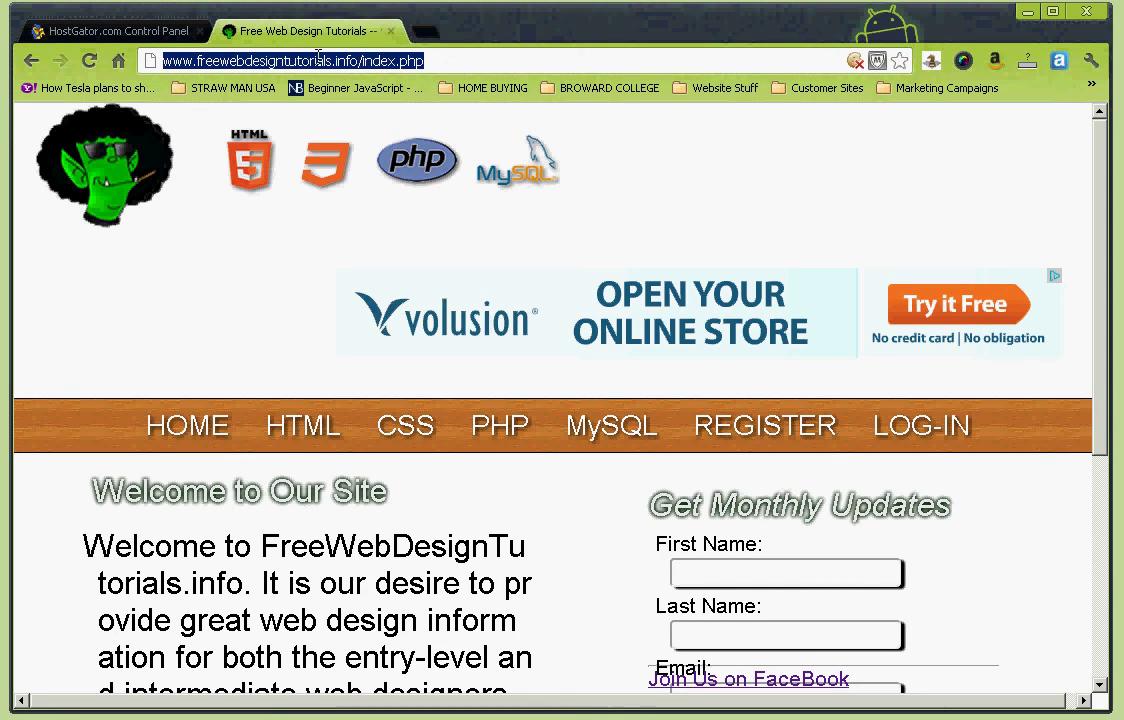
pyautogui.click(175, 63)
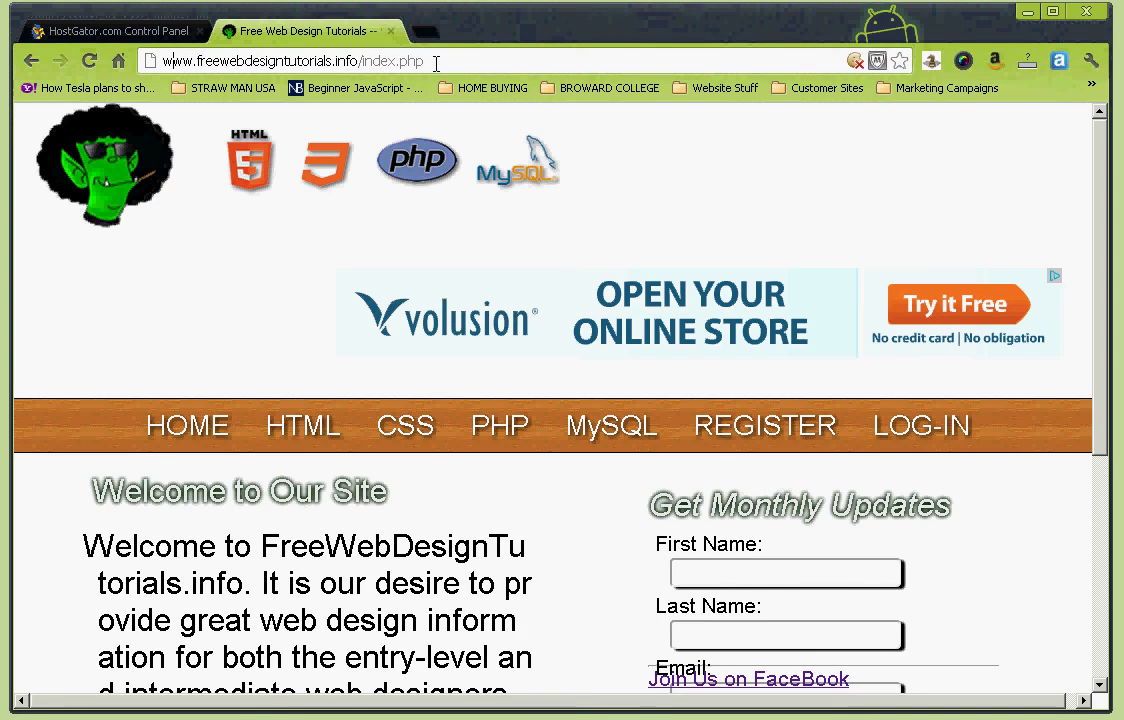
pyautogui.moveTo(434, 61); pyautogui.dragTo(365, 62)
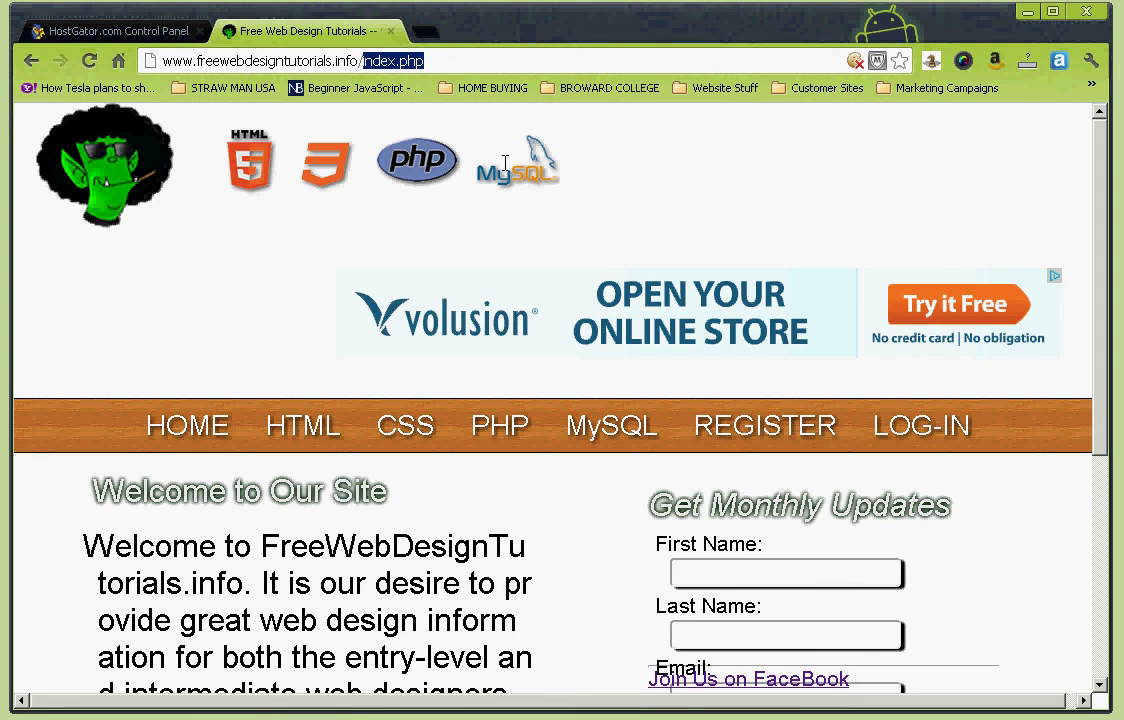
pyautogui.press('BackSpace')
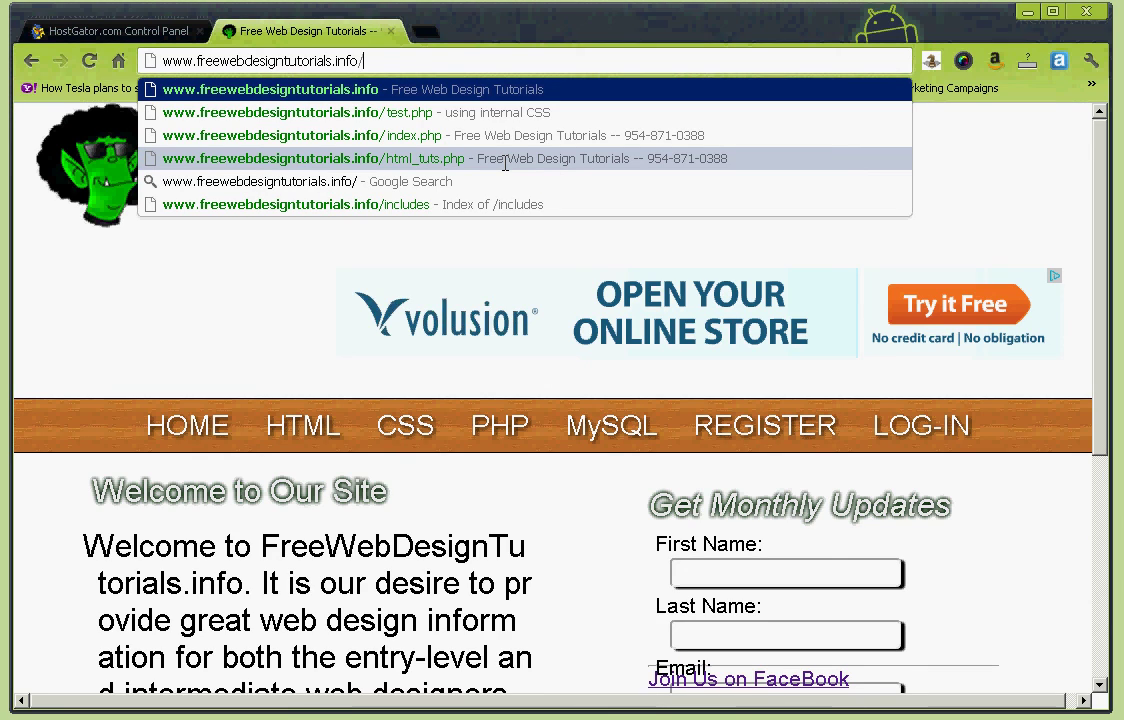
pyautogui.press('Return')
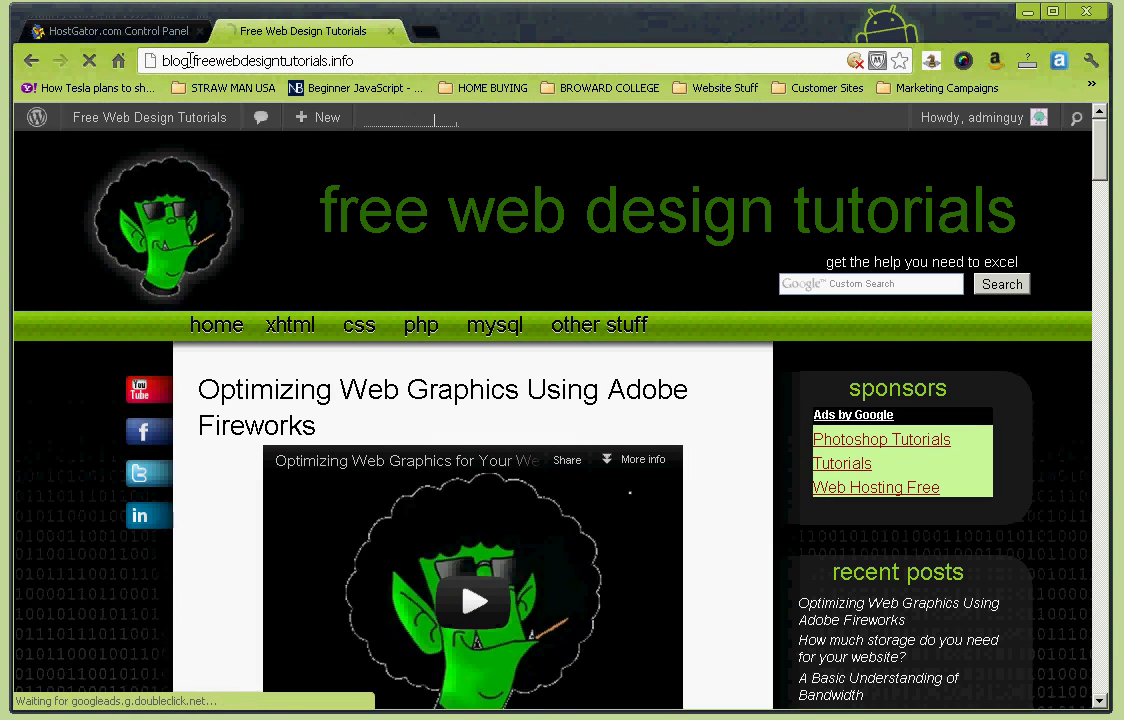
# - Highlight in turn the blog prefix and the freewebdesigntutorials.info domain in the address, then clear the highlight
pyautogui.doubleClick(190, 60)
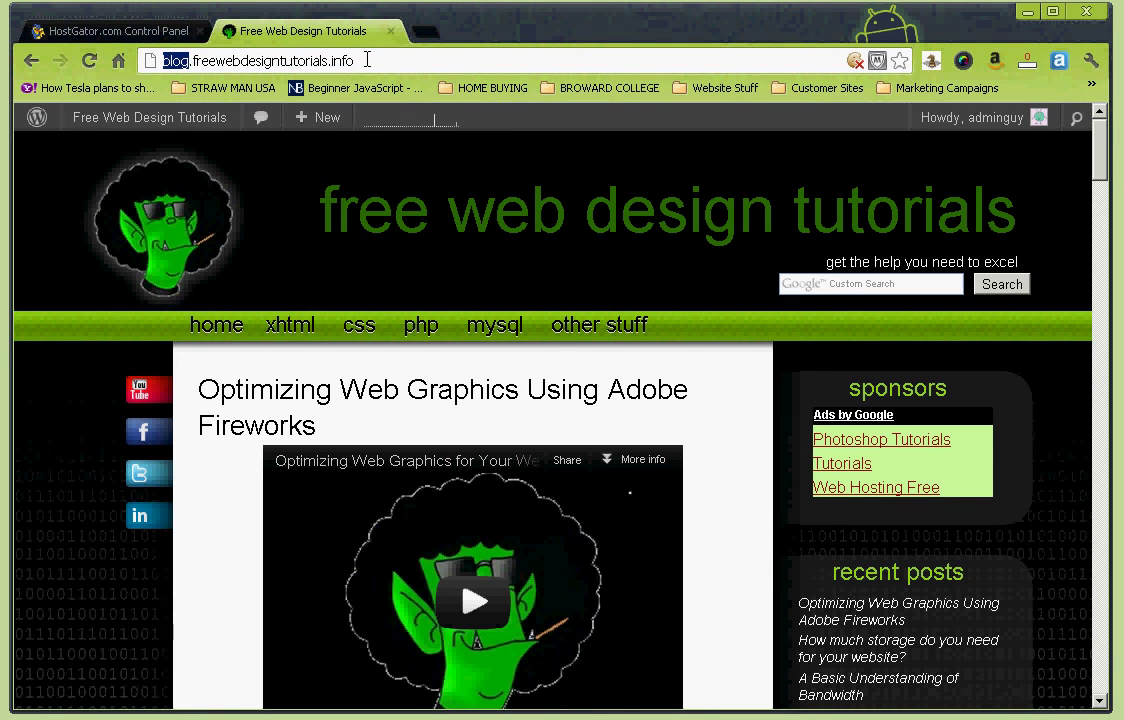
pyautogui.click(127, 34)
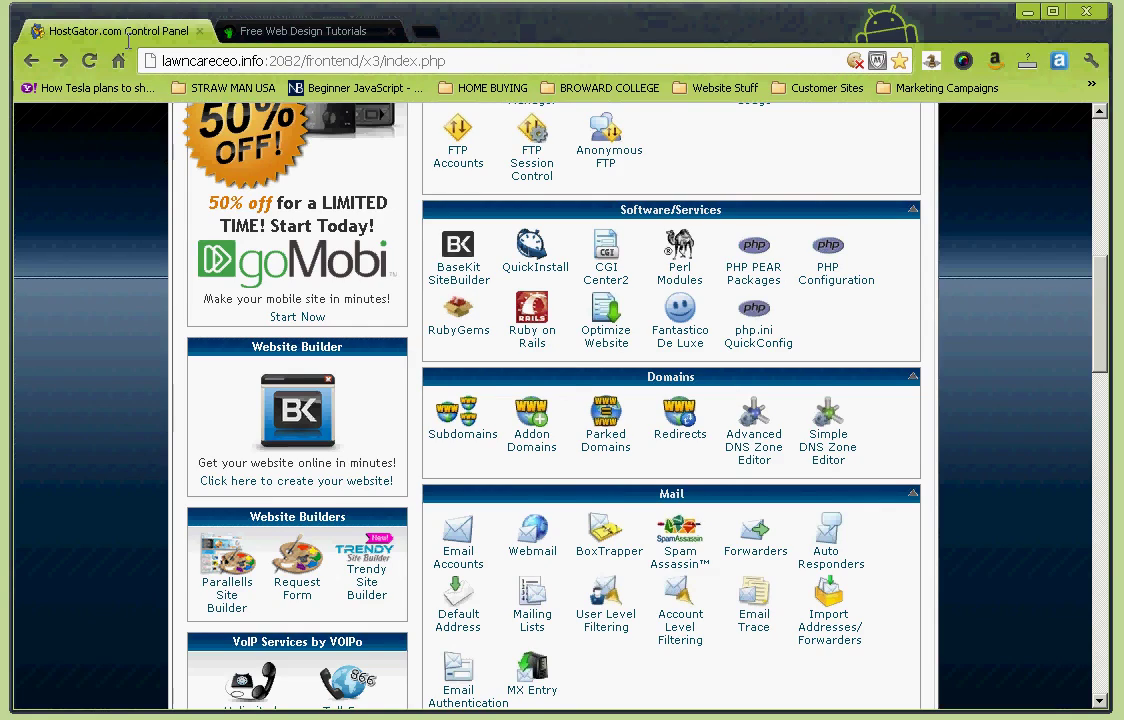
pyautogui.click(295, 31)
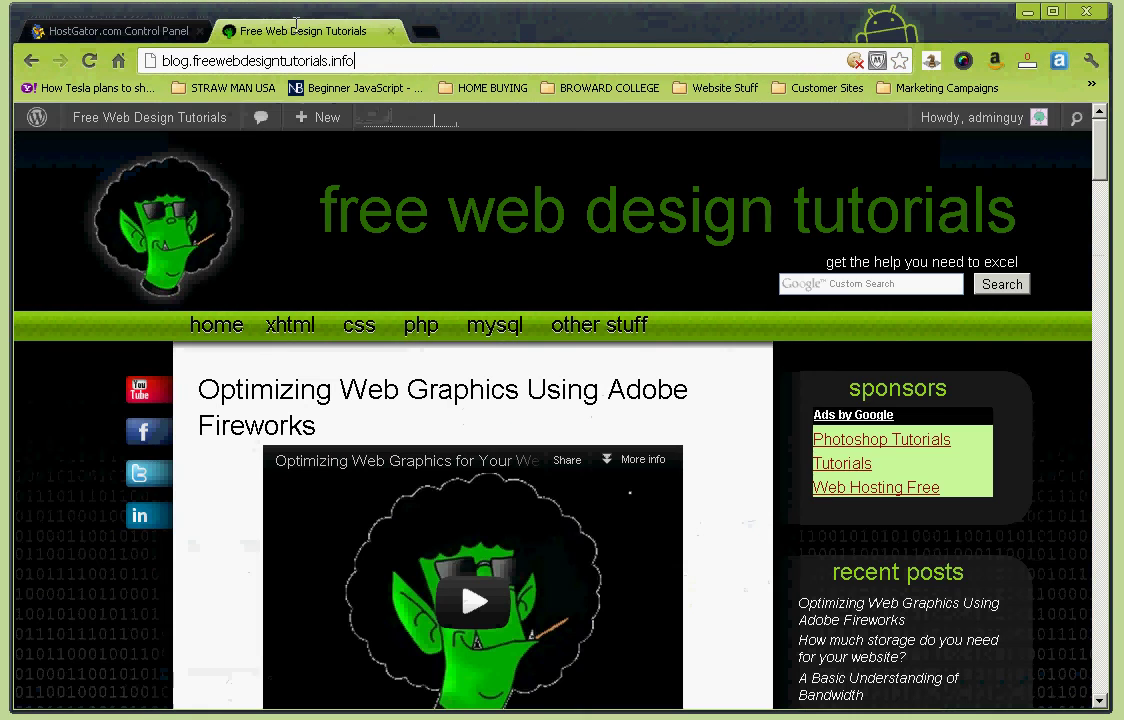
pyautogui.doubleClick(185, 61)
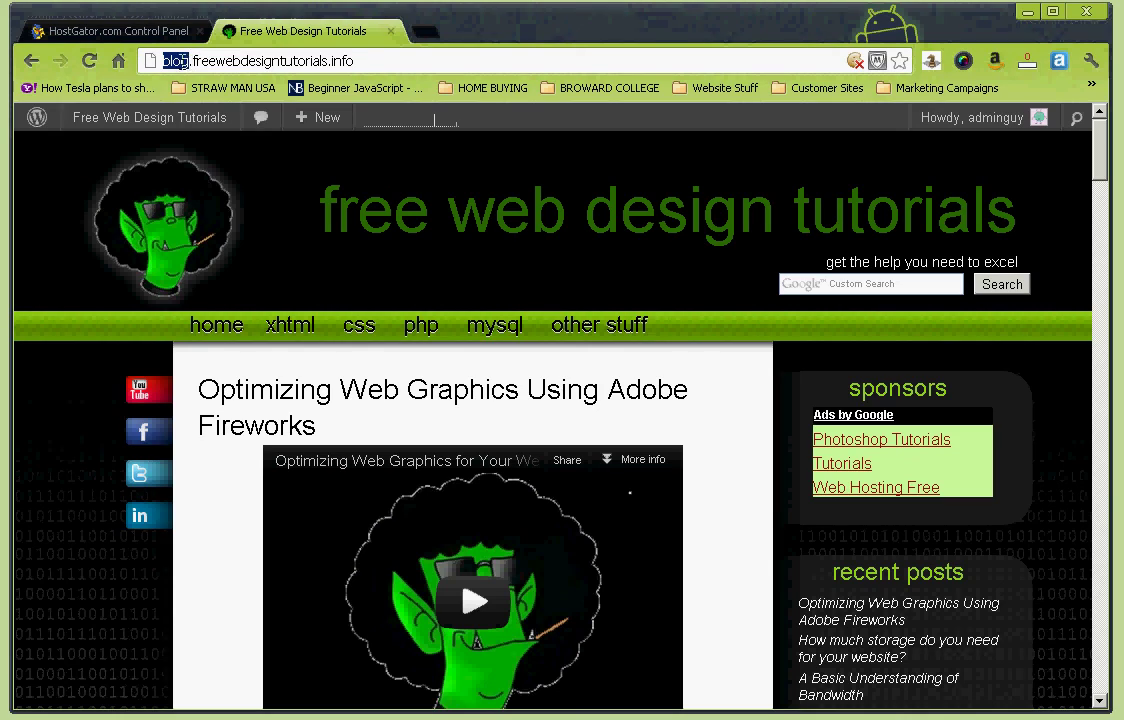
pyautogui.click(166, 60)
pyautogui.moveTo(189, 61); pyautogui.dragTo(133, 63)
pyautogui.moveTo(370, 64); pyautogui.dragTo(191, 62)
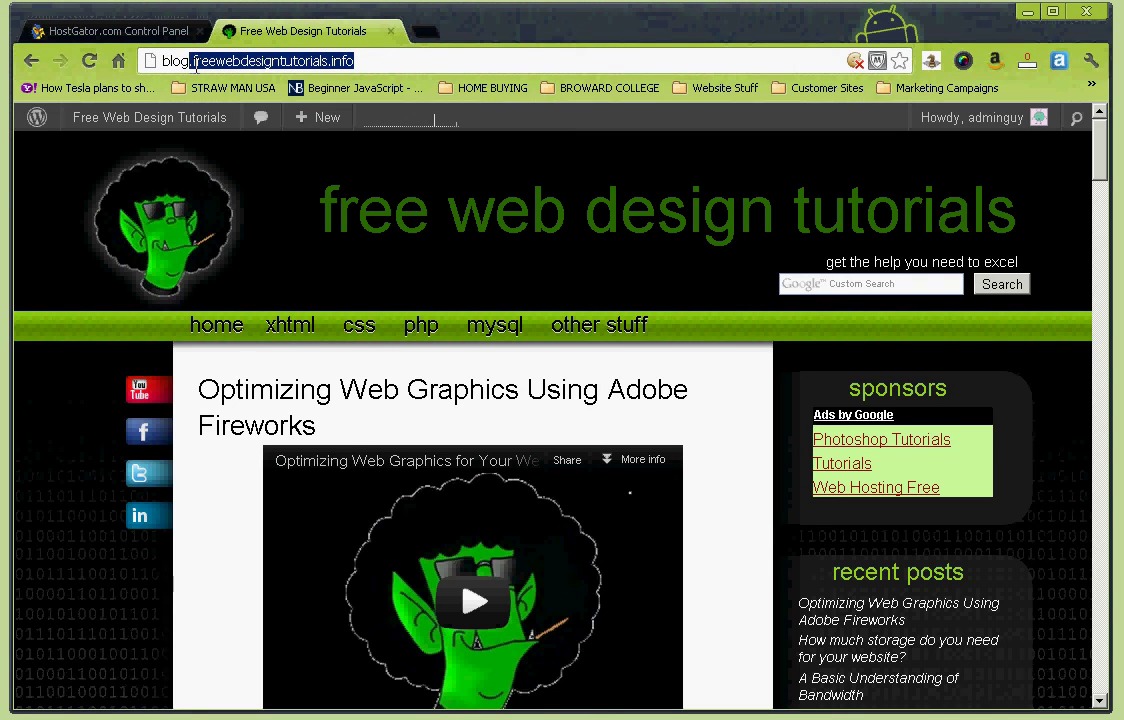
pyautogui.click(370, 60)
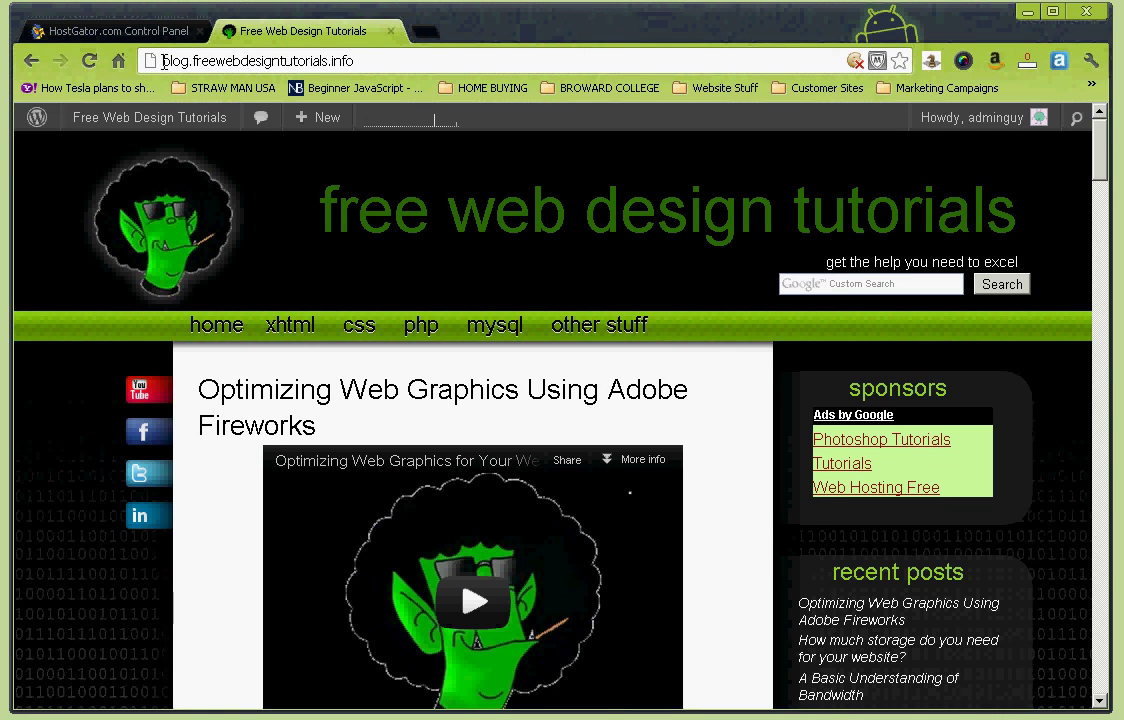
# - Open Parked Domains from the HostGator control panel and examine the new-domain form and the list of parked domains
pyautogui.click(110, 31)
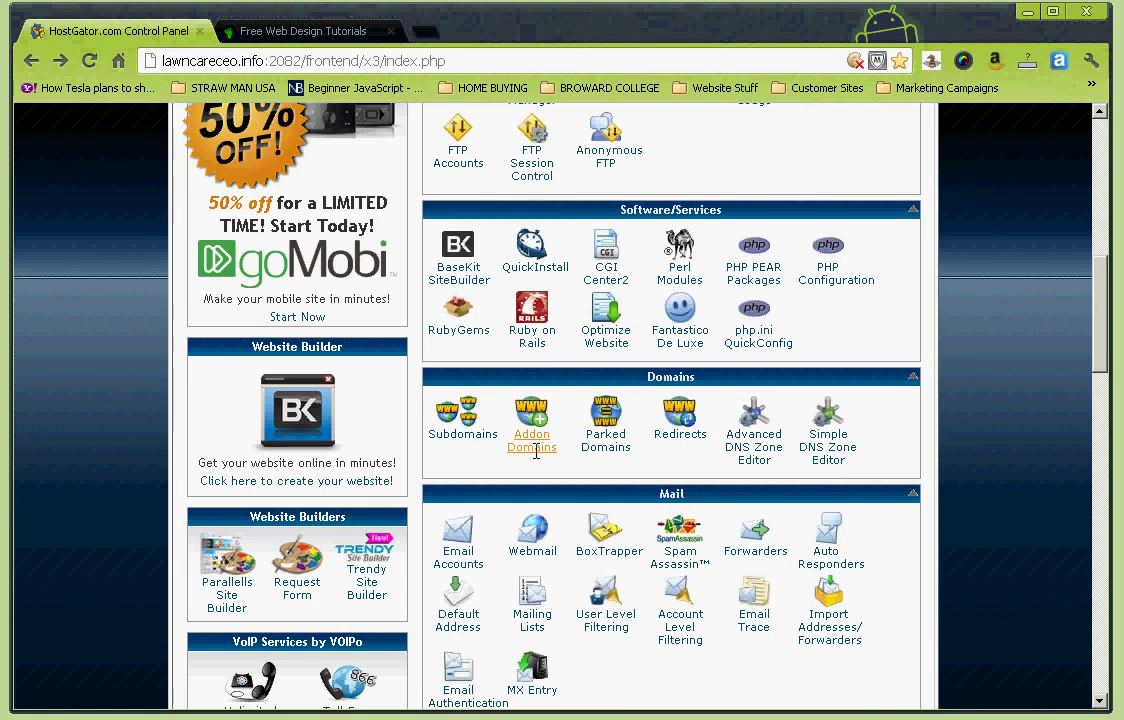
pyautogui.click(606, 437)
pyautogui.scroll(-1, 454, 372)
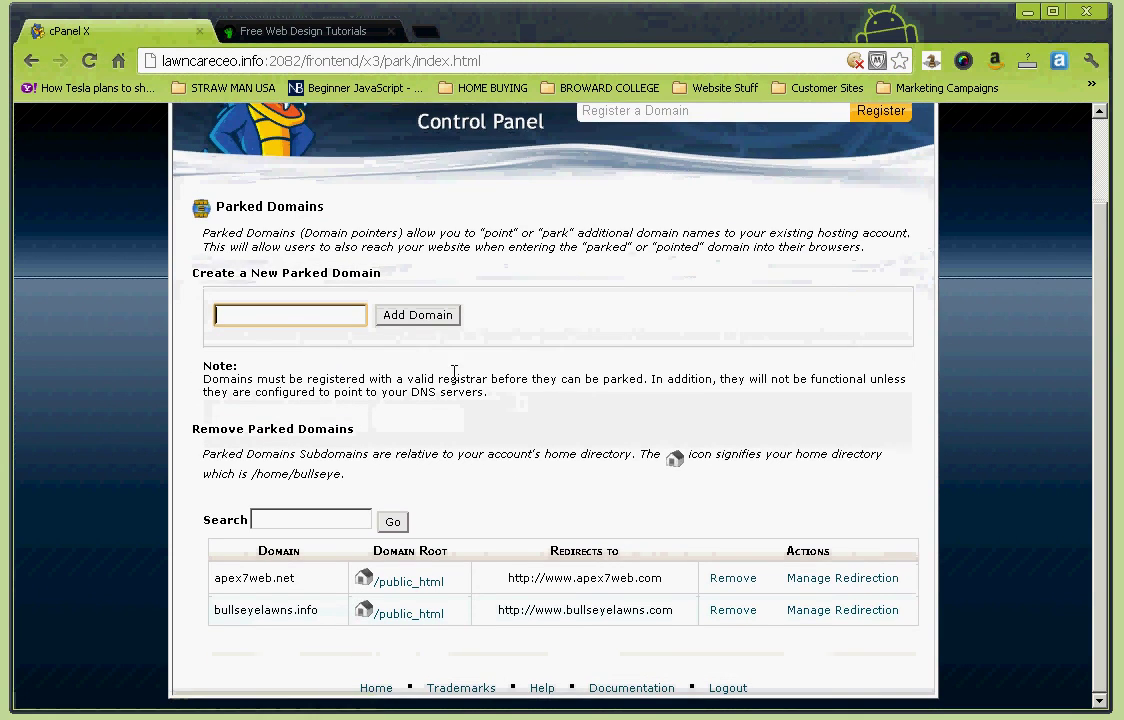
pyautogui.click(319, 320)
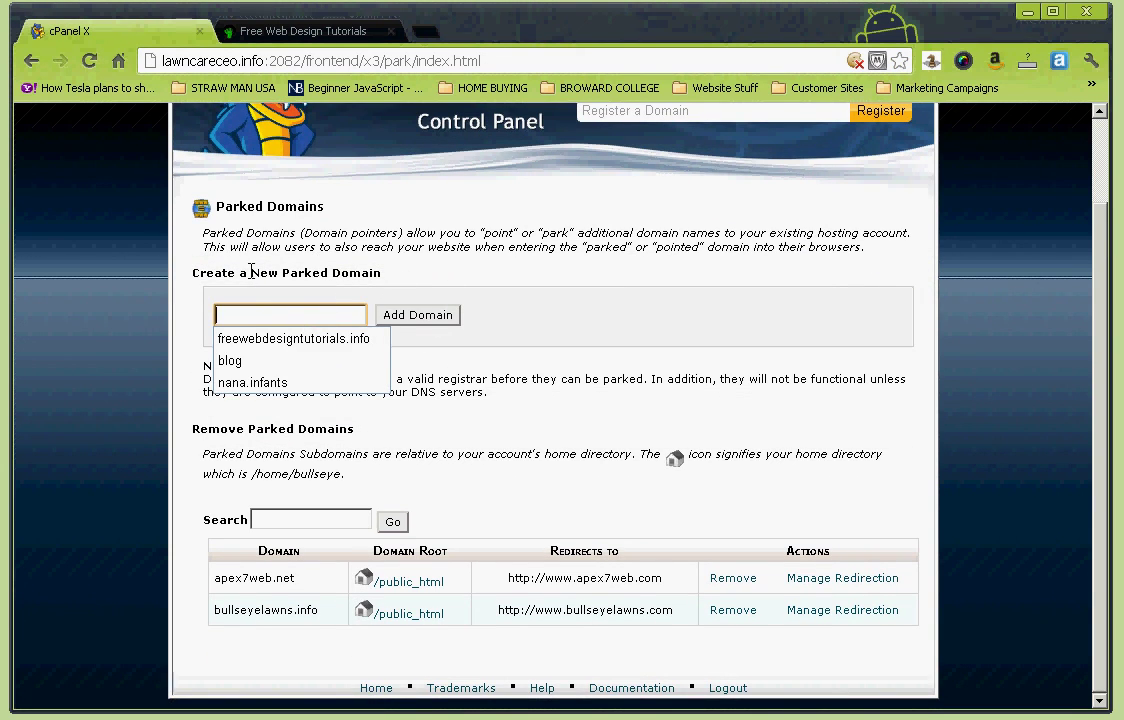
pyautogui.click(521, 283)
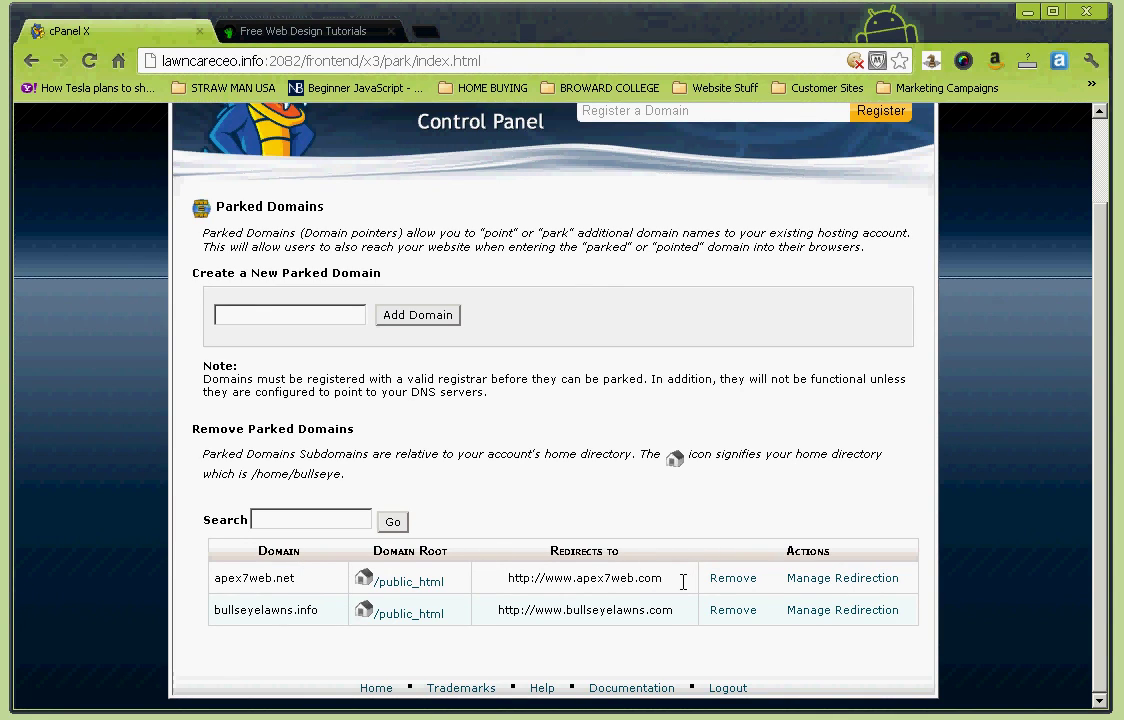
pyautogui.scroll(2, 580, 420)
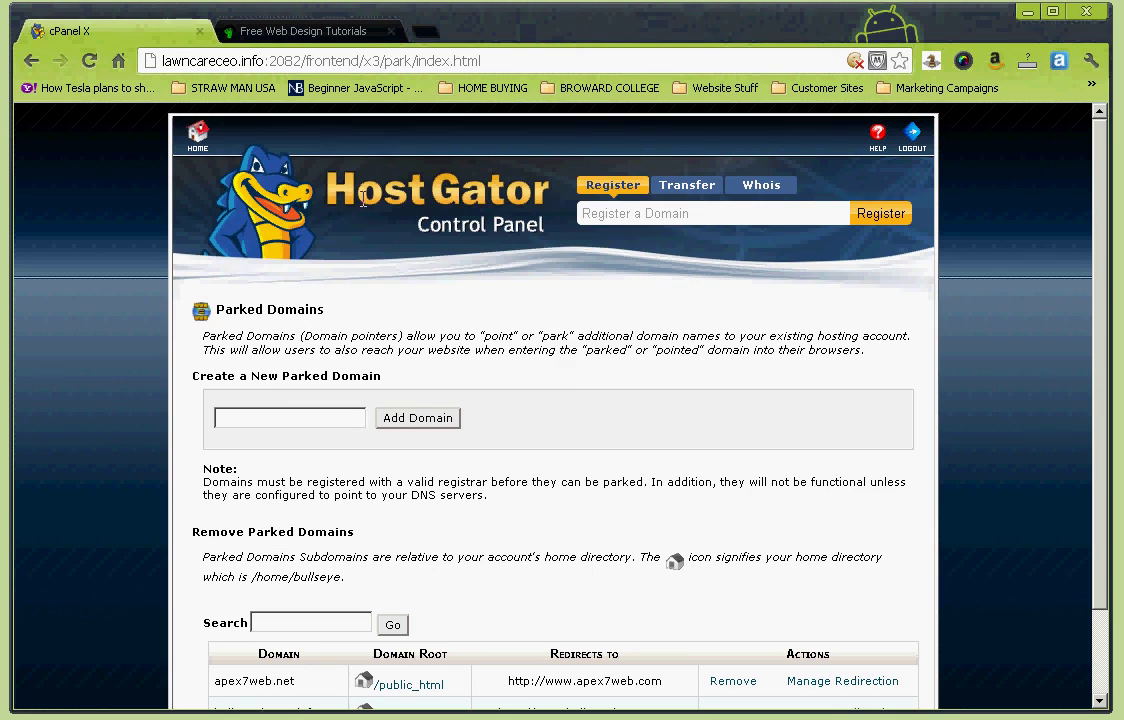
pyautogui.scroll(-2, 680, 550)
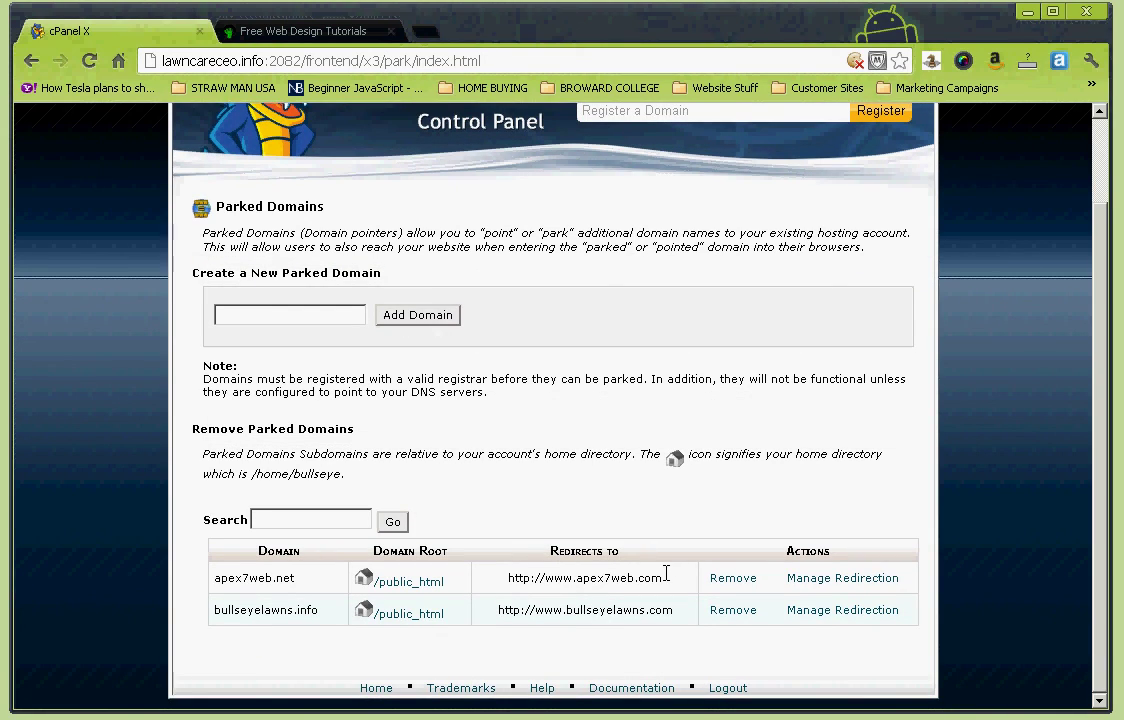
# - Highlight the redirect address of the parked domain apex7web.net, then clear the highlight
pyautogui.moveTo(669, 580); pyautogui.dragTo(478, 583)
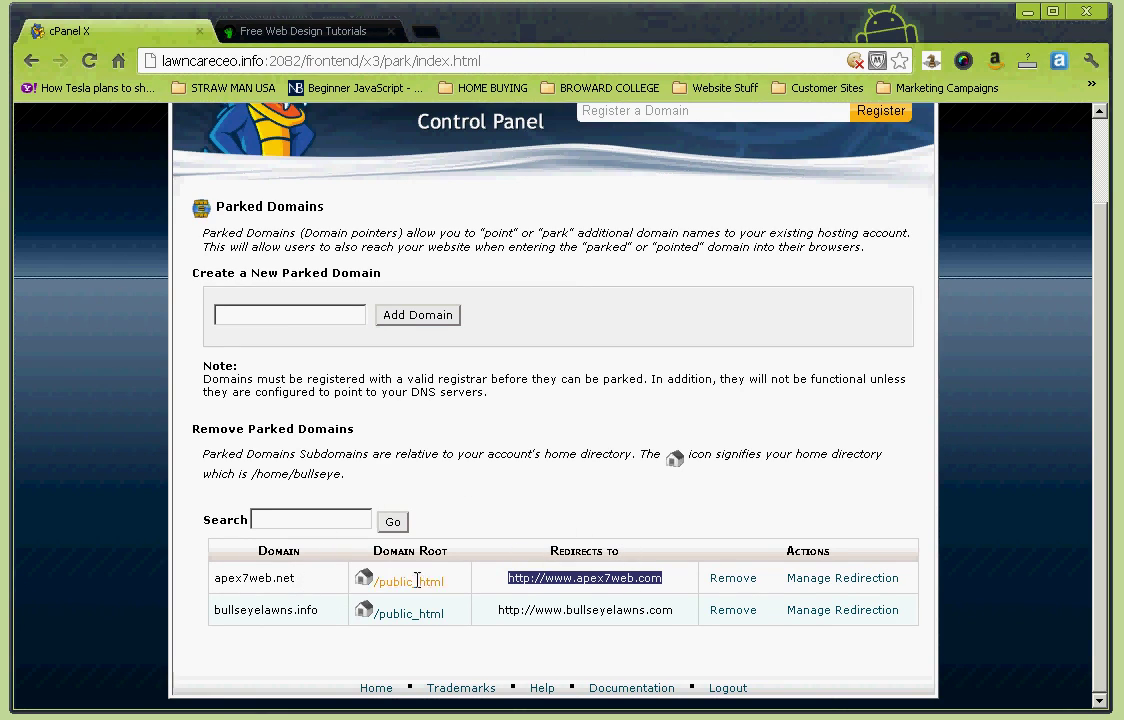
pyautogui.click(652, 581)
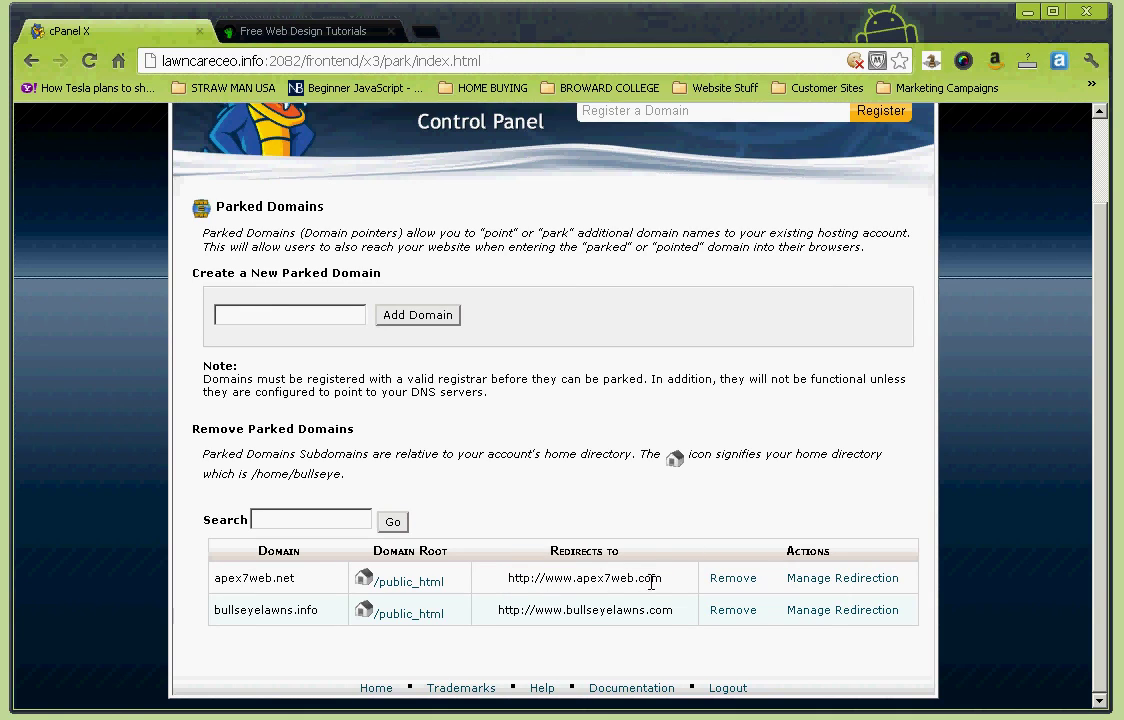
pyautogui.moveTo(664, 581); pyautogui.dragTo(605, 588)
pyautogui.click(670, 577)
pyautogui.scroll(2, 346, 429)
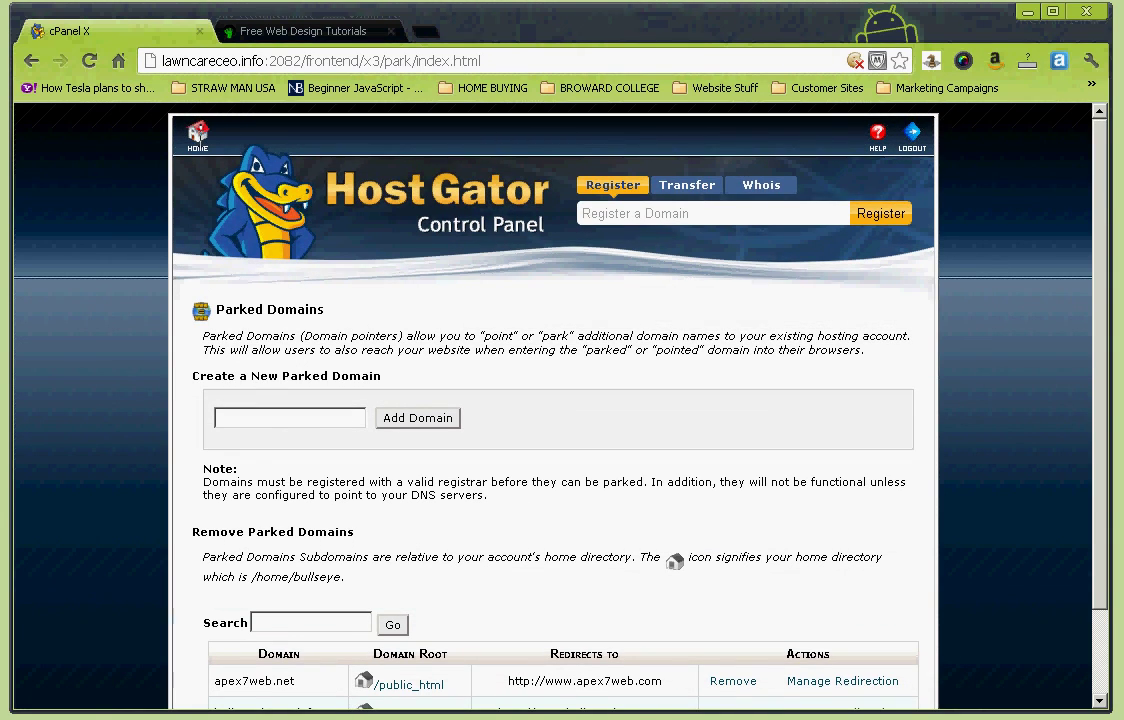
# - Return to the control panel home page and find the Domains section
pyautogui.click(197, 137)
pyautogui.scroll(-2, 576, 427)
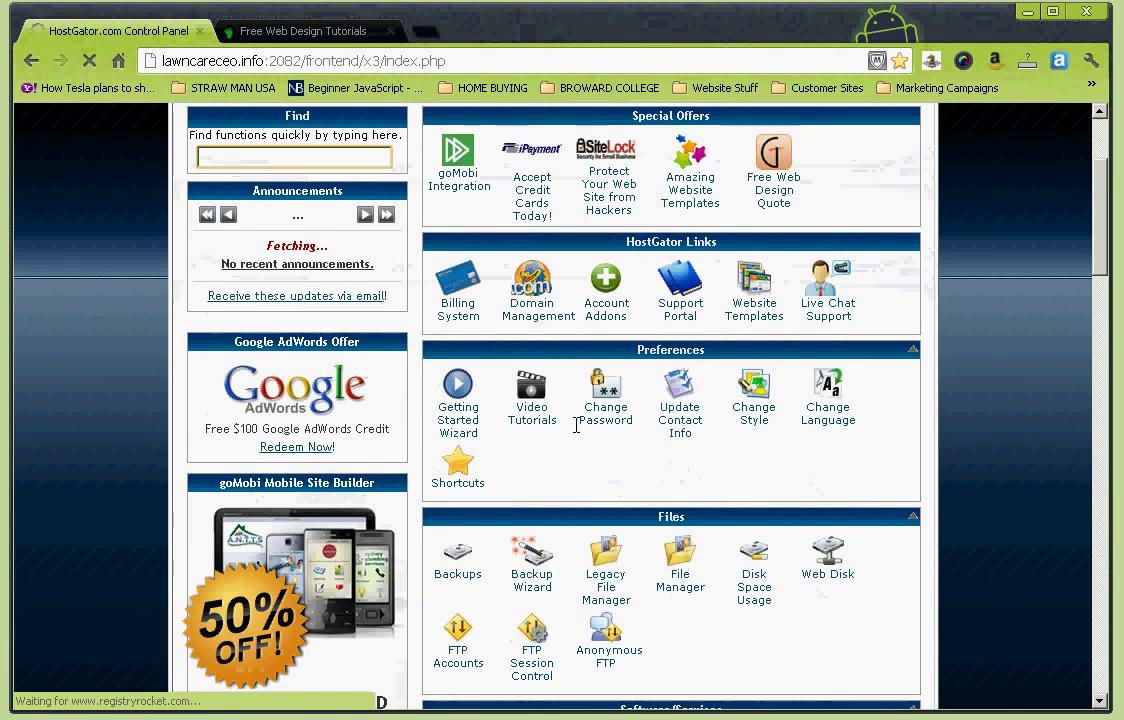
pyautogui.scroll(-2, 576, 427)
pyautogui.scroll(-2, 753, 484)
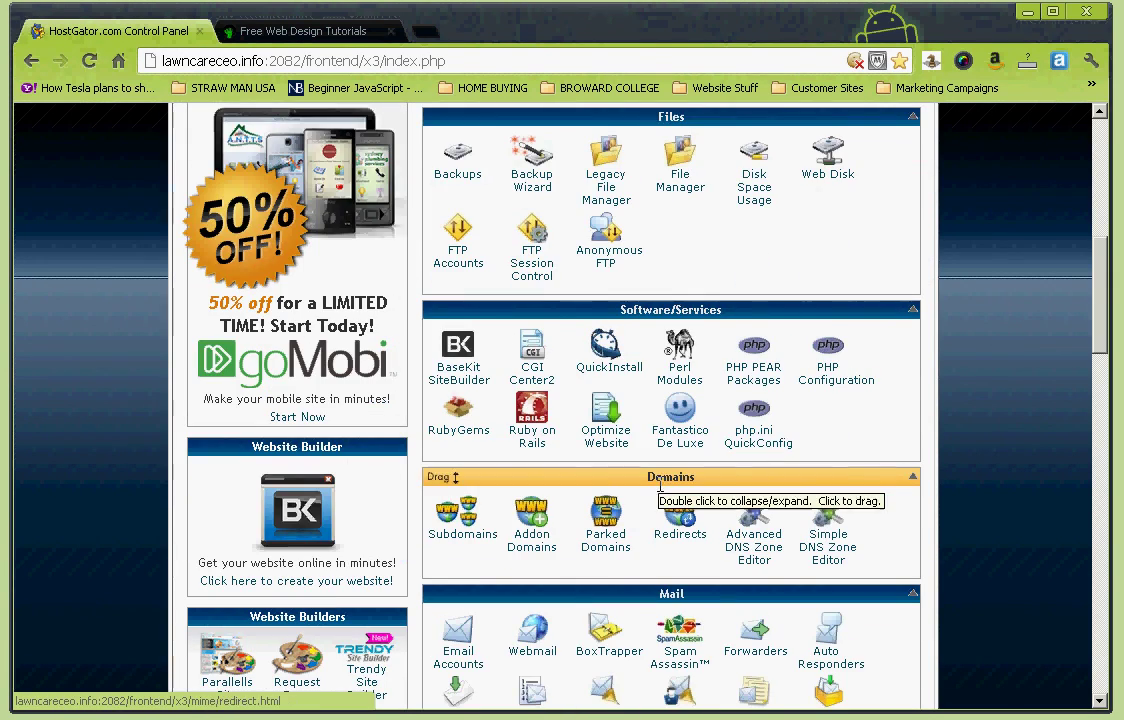
# - Move the Domains section above Software/Services, then put Software/Services back above Domains
pyautogui.moveTo(659, 488); pyautogui.dragTo(660, 525)
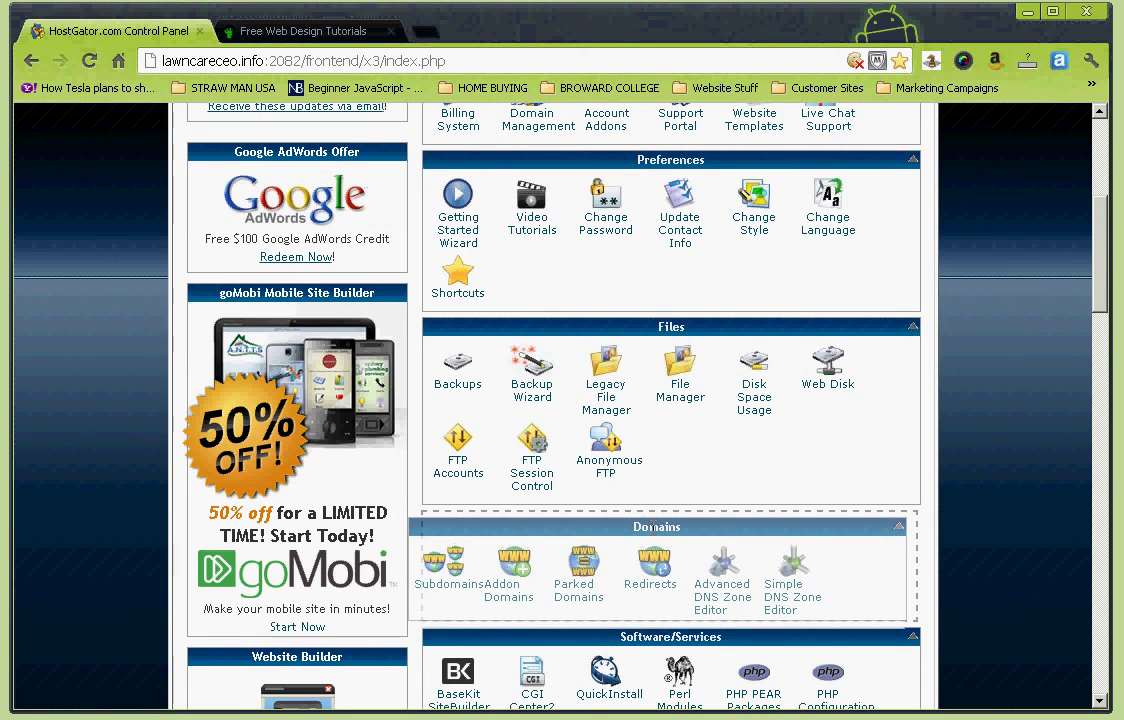
pyautogui.scroll(-3, 968, 608)
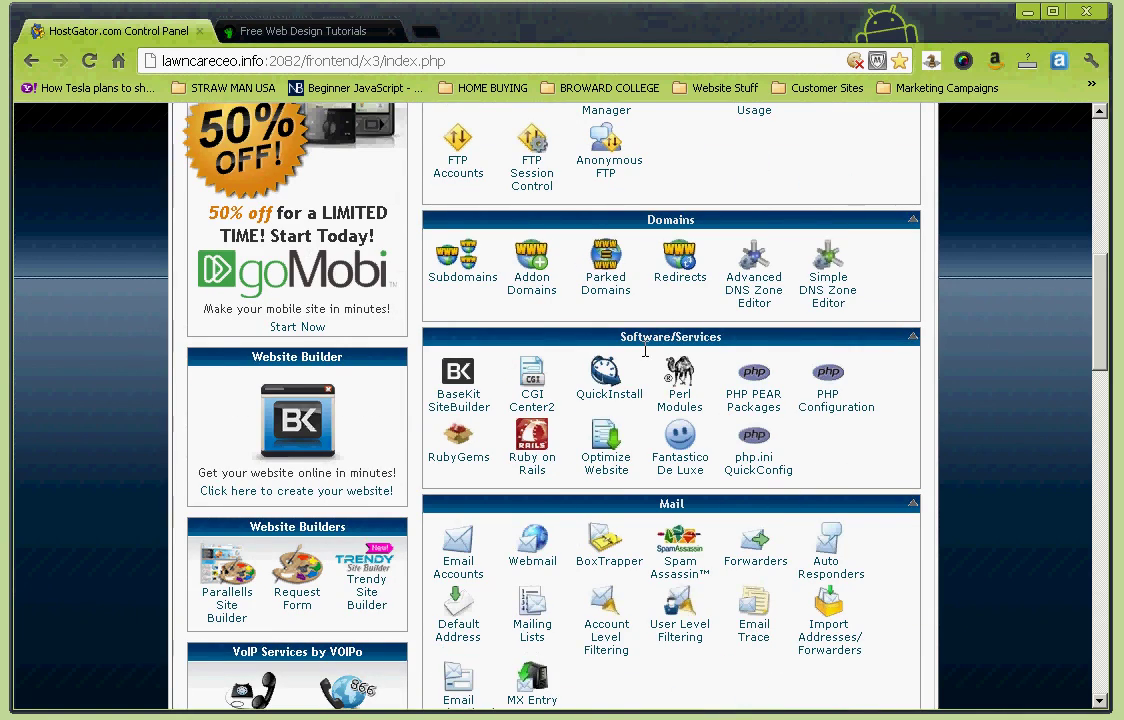
pyautogui.moveTo(626, 336); pyautogui.dragTo(645, 225)
pyautogui.scroll(-1, 662, 485)
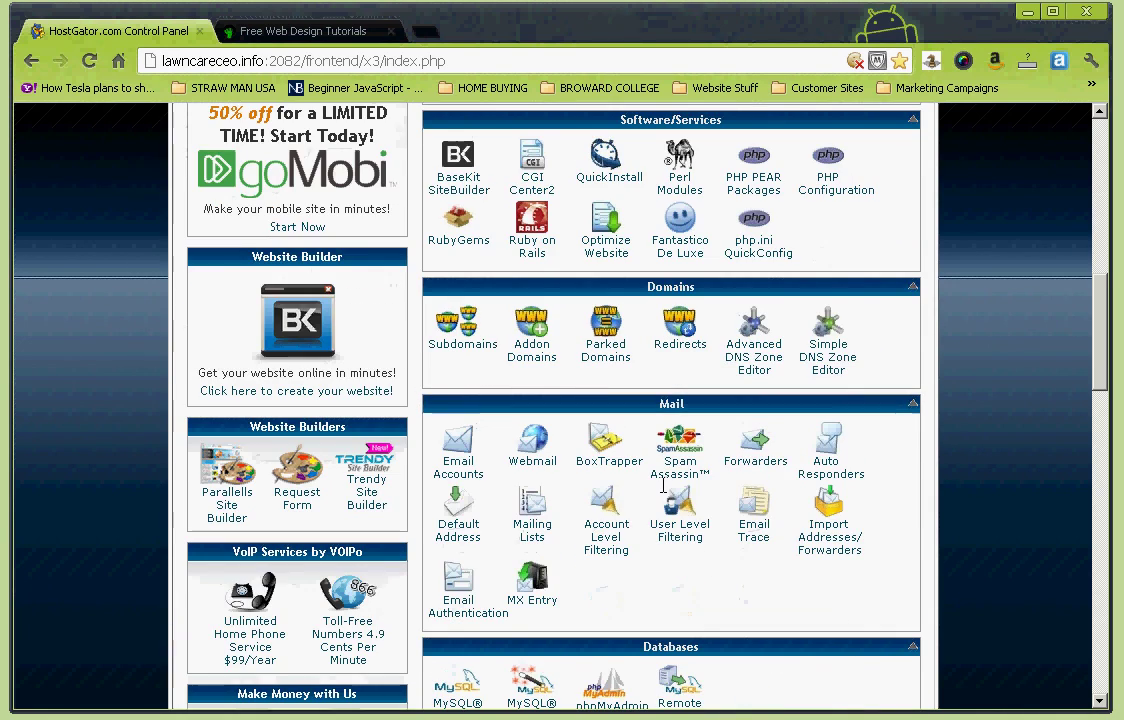
pyautogui.scroll(6, 662, 487)
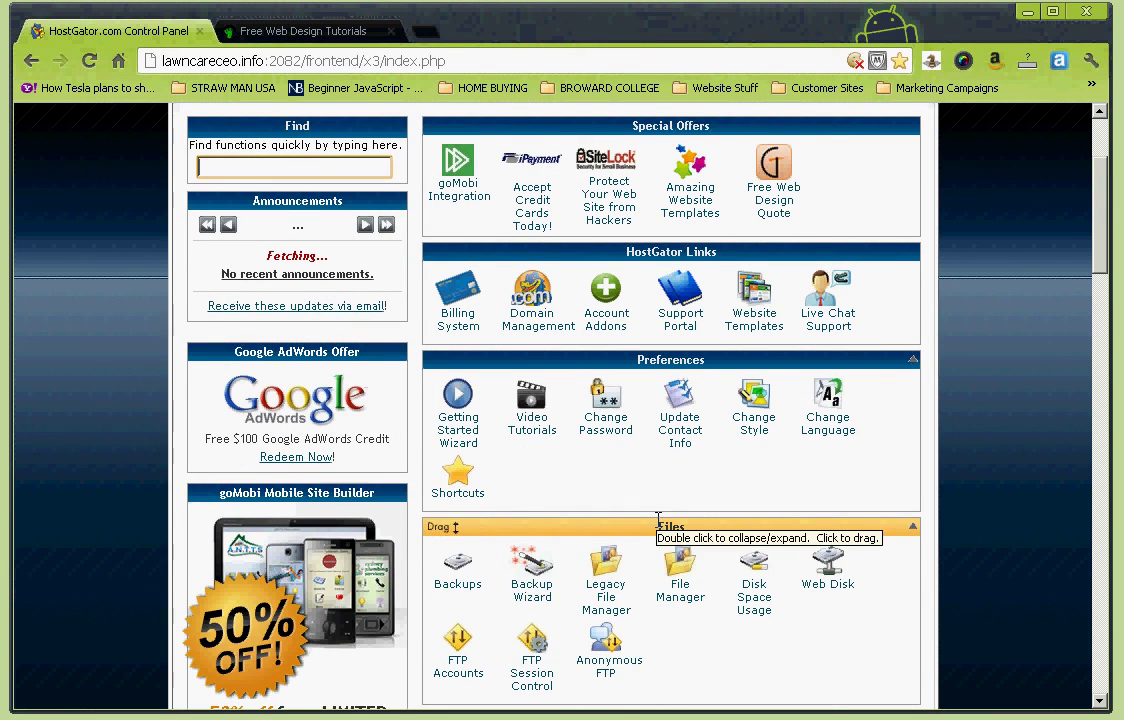
# - Look through the control panel's sections from Files down to Advanced, including the backup status and account statistics
pyautogui.scroll(-6, 674, 510)
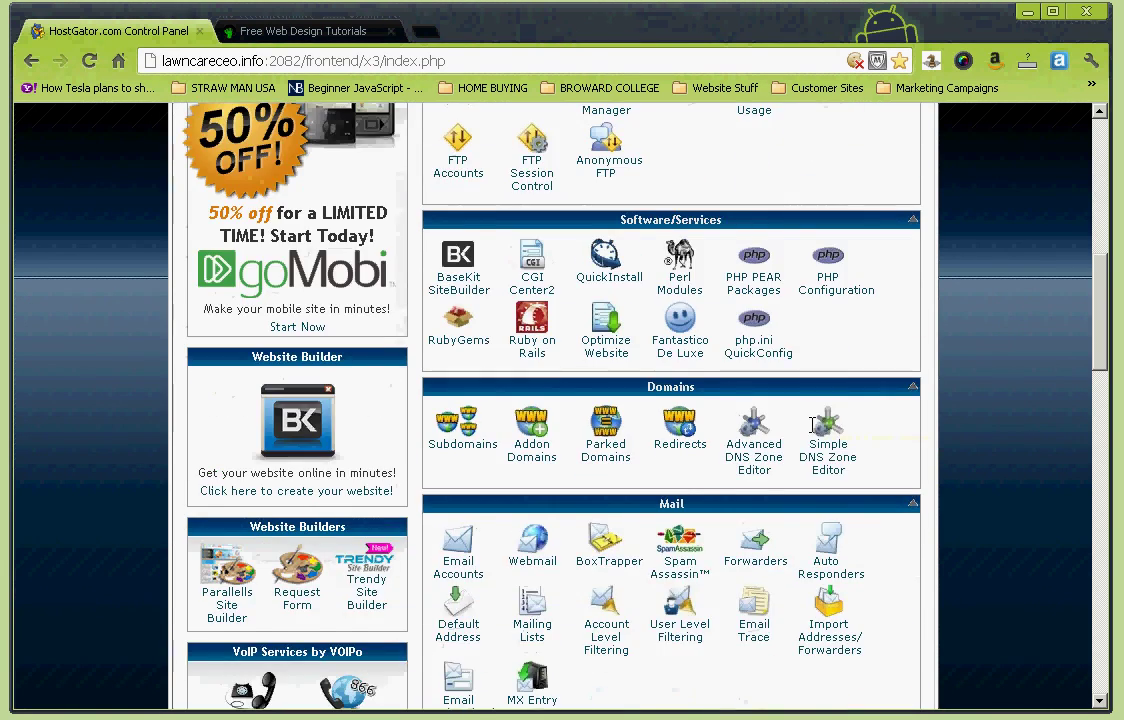
pyautogui.scroll(-2, 812, 426)
pyautogui.scroll(-1, 814, 429)
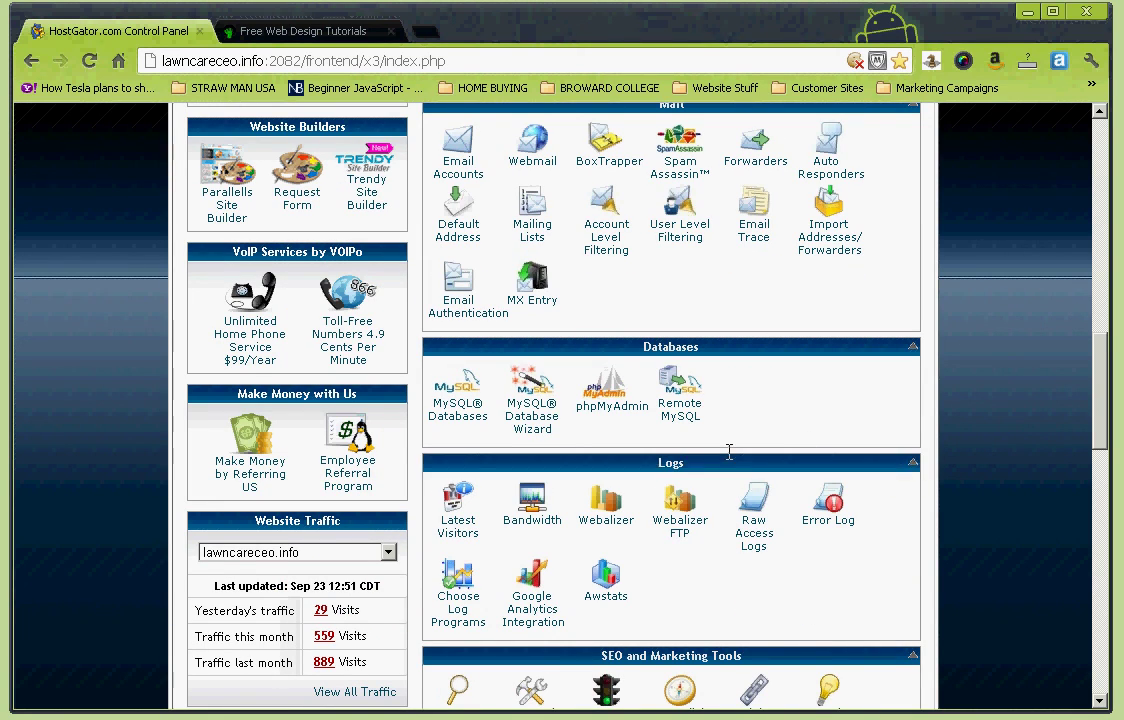
pyautogui.scroll(-1, 765, 524)
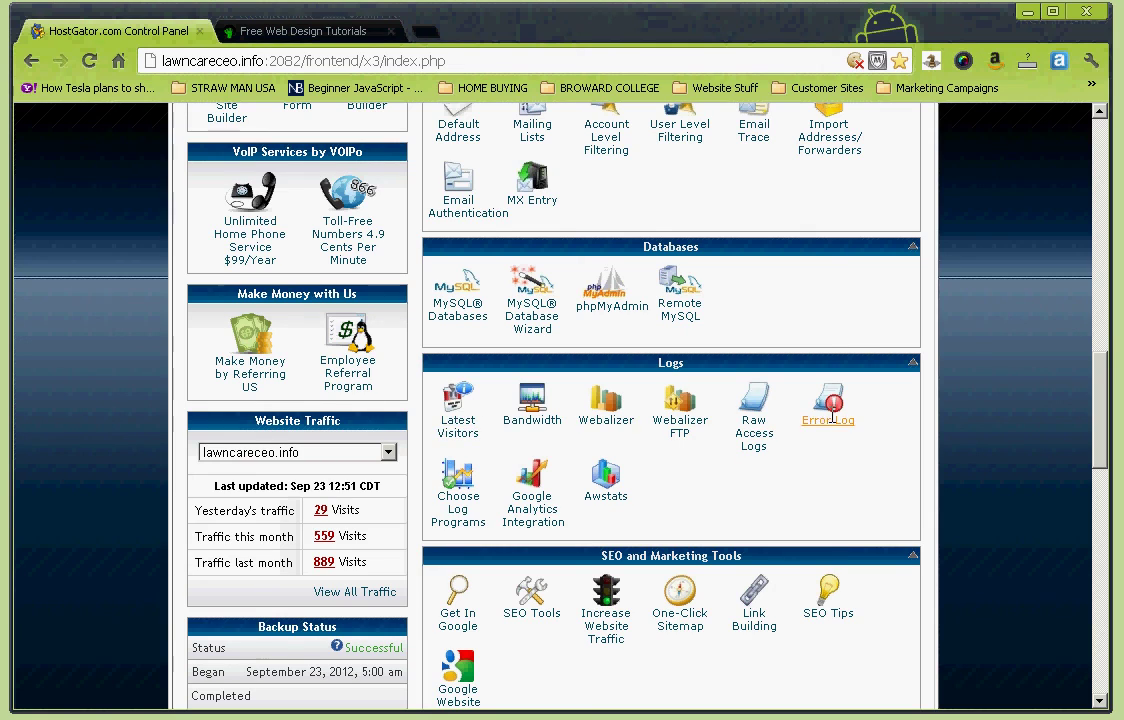
pyautogui.scroll(-4, 836, 421)
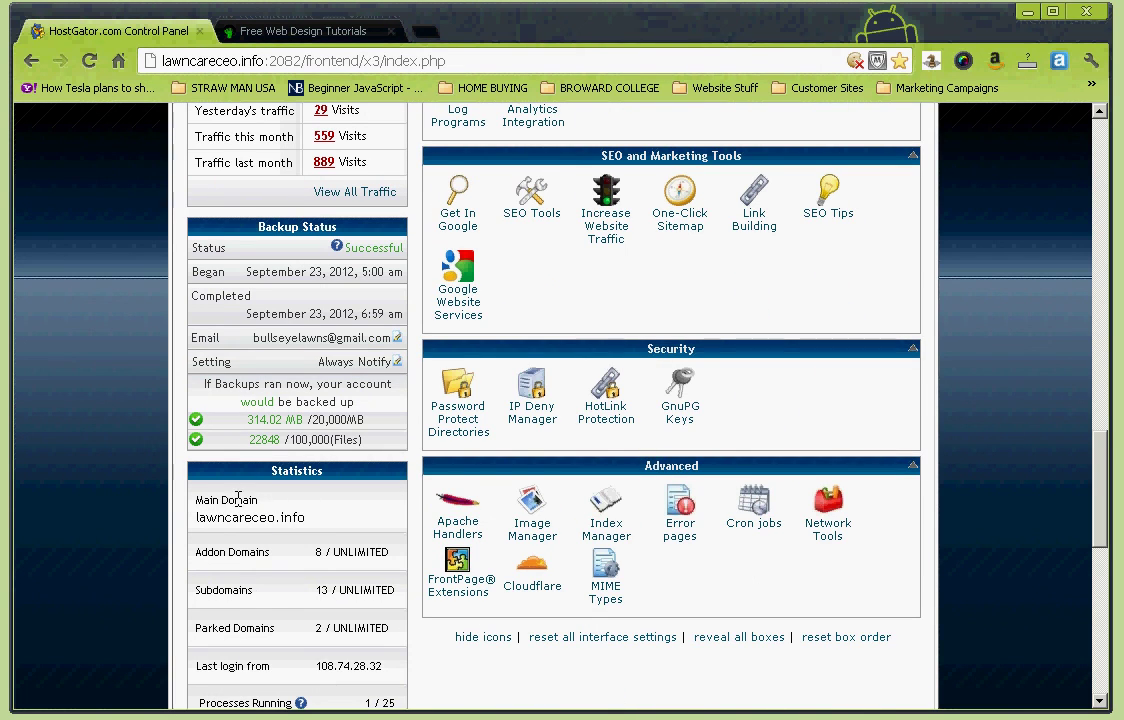
pyautogui.scroll(2, 590, 410)
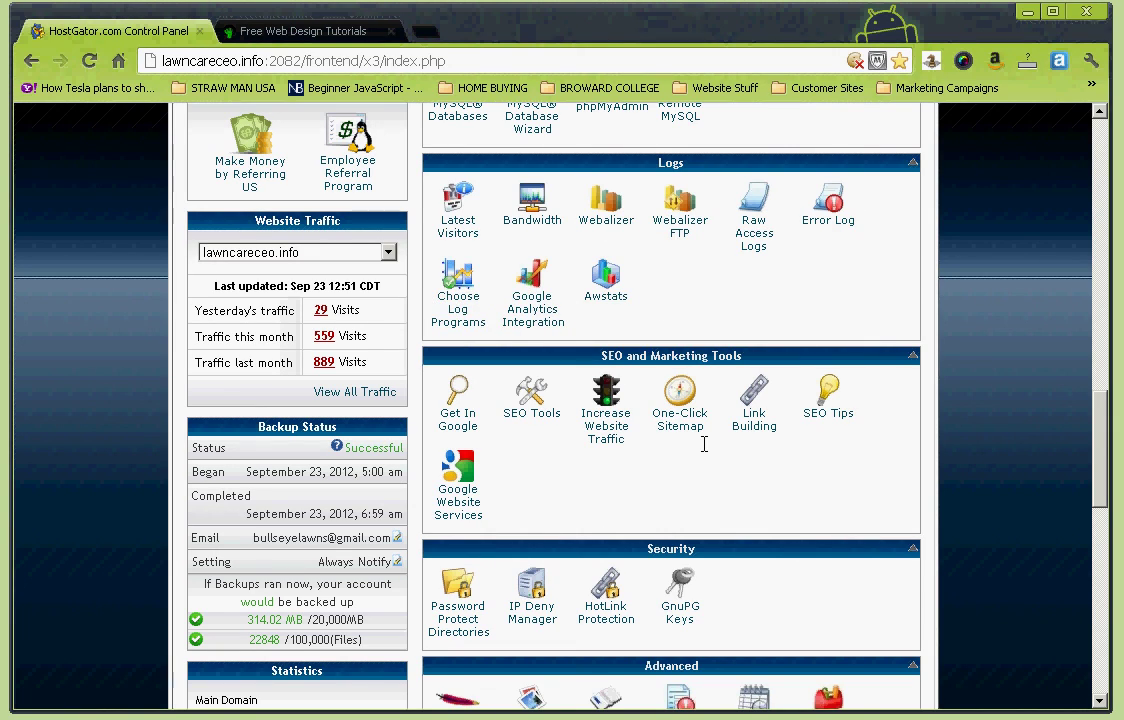
pyautogui.scroll(2, 854, 462)
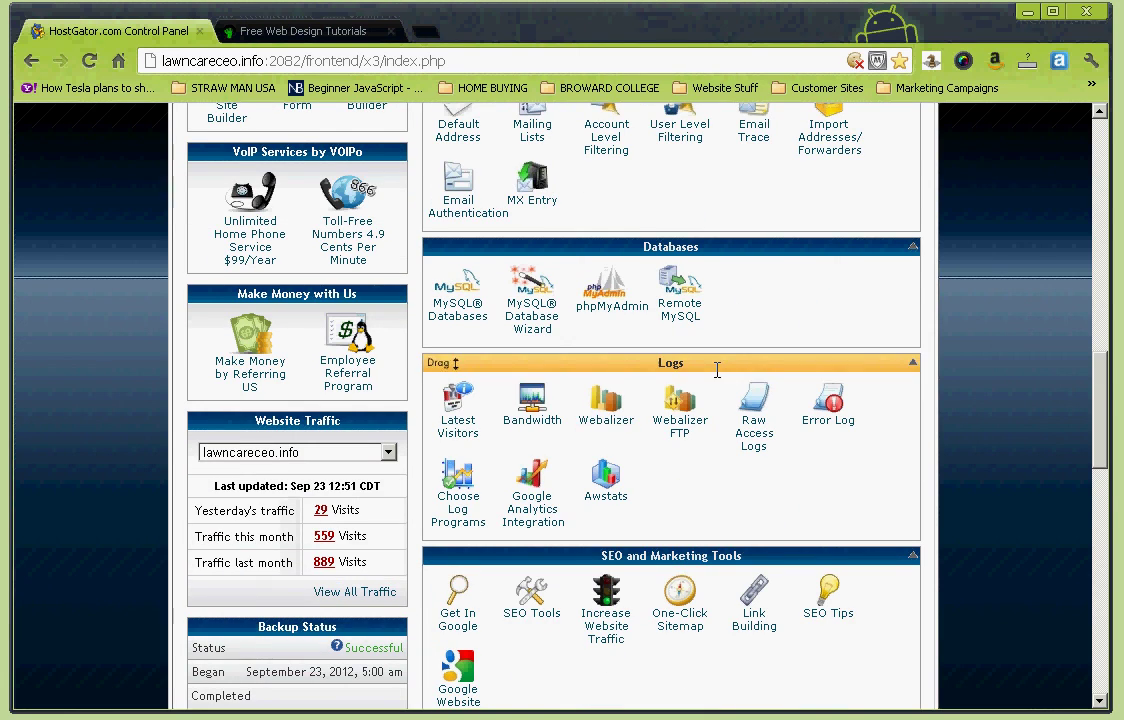
pyautogui.scroll(3, 715, 369)
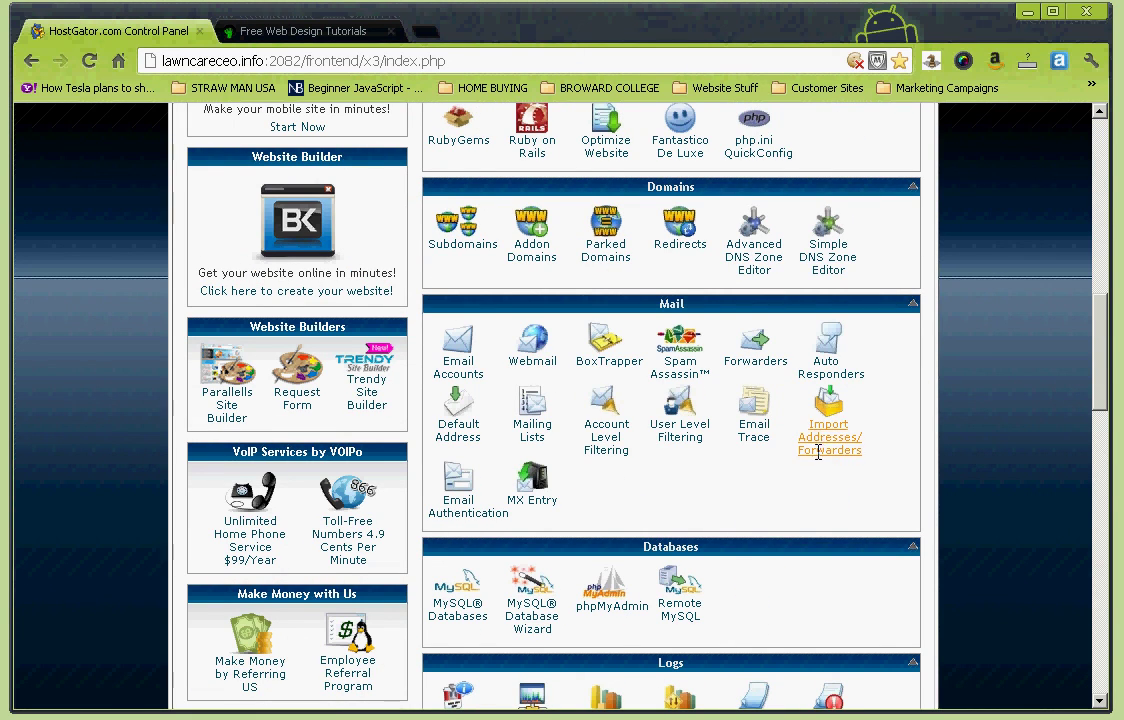
pyautogui.scroll(10, 628, 517)
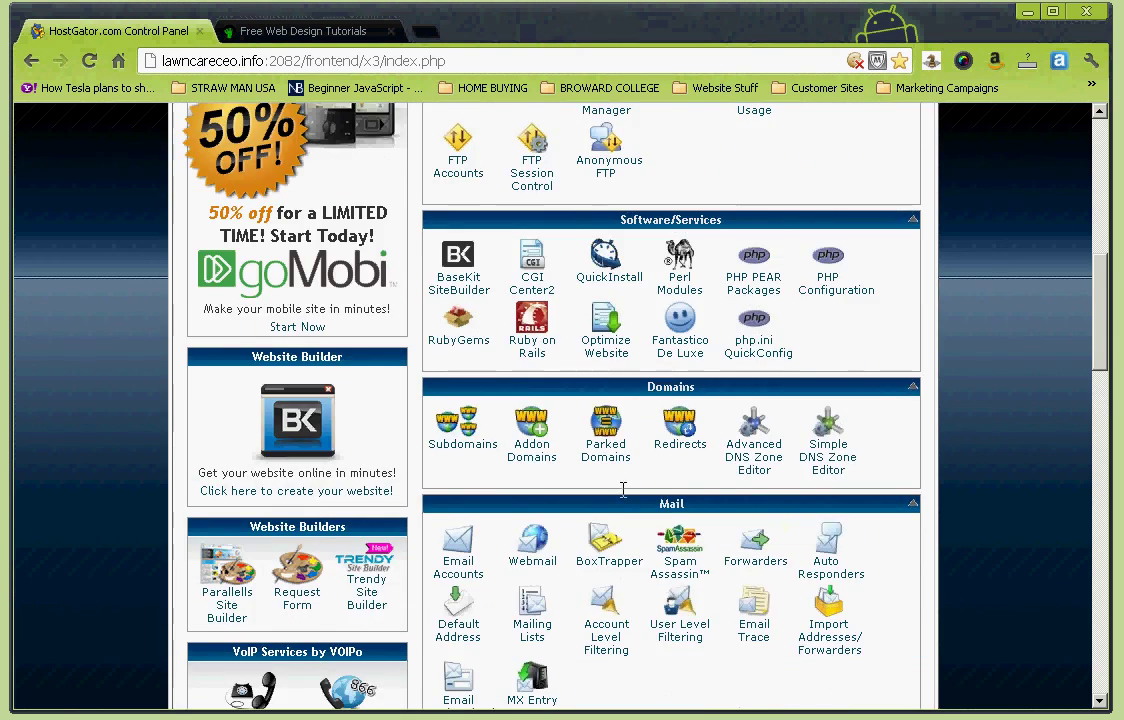
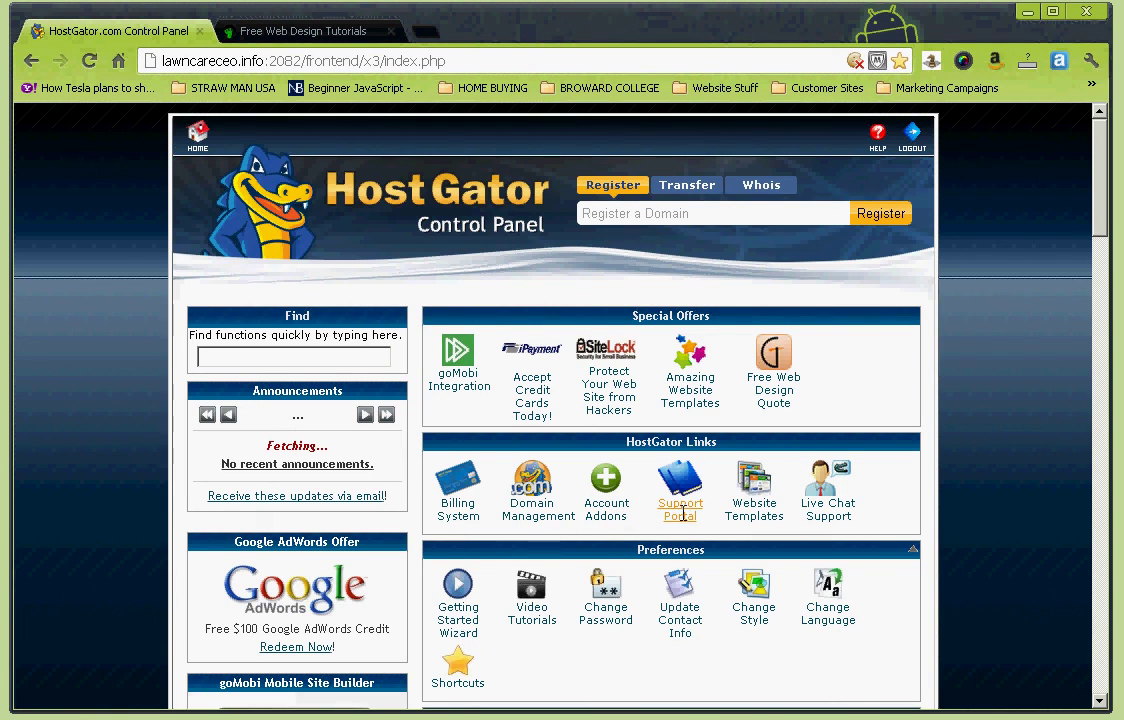
# - Open HostGator's Support Portal, go to its WordPress video tutorials, and look through the WordPress tutorial list
pyautogui.click(680, 510)
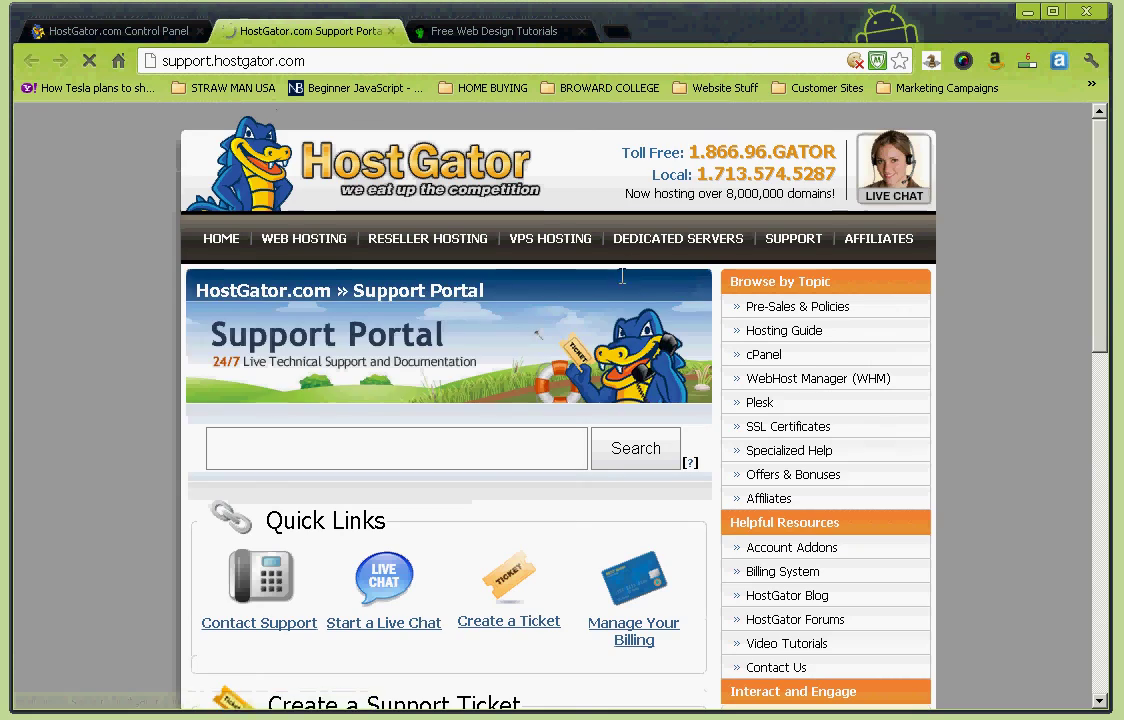
pyautogui.scroll(-10, 622, 276)
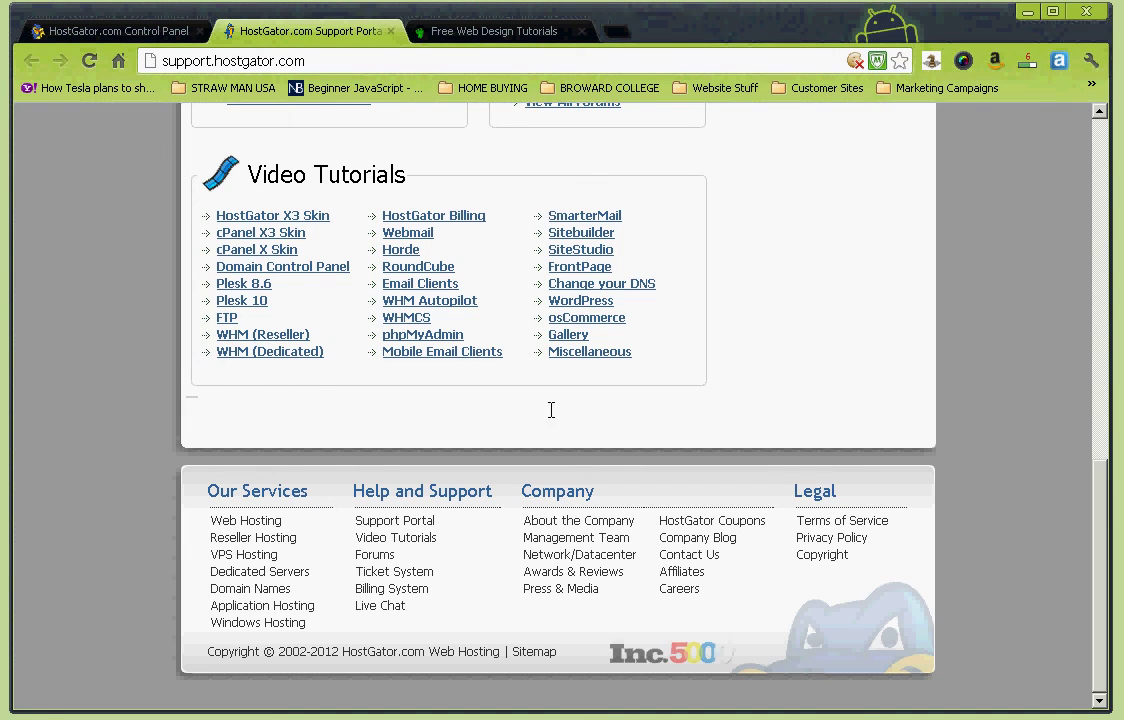
pyautogui.click(587, 301)
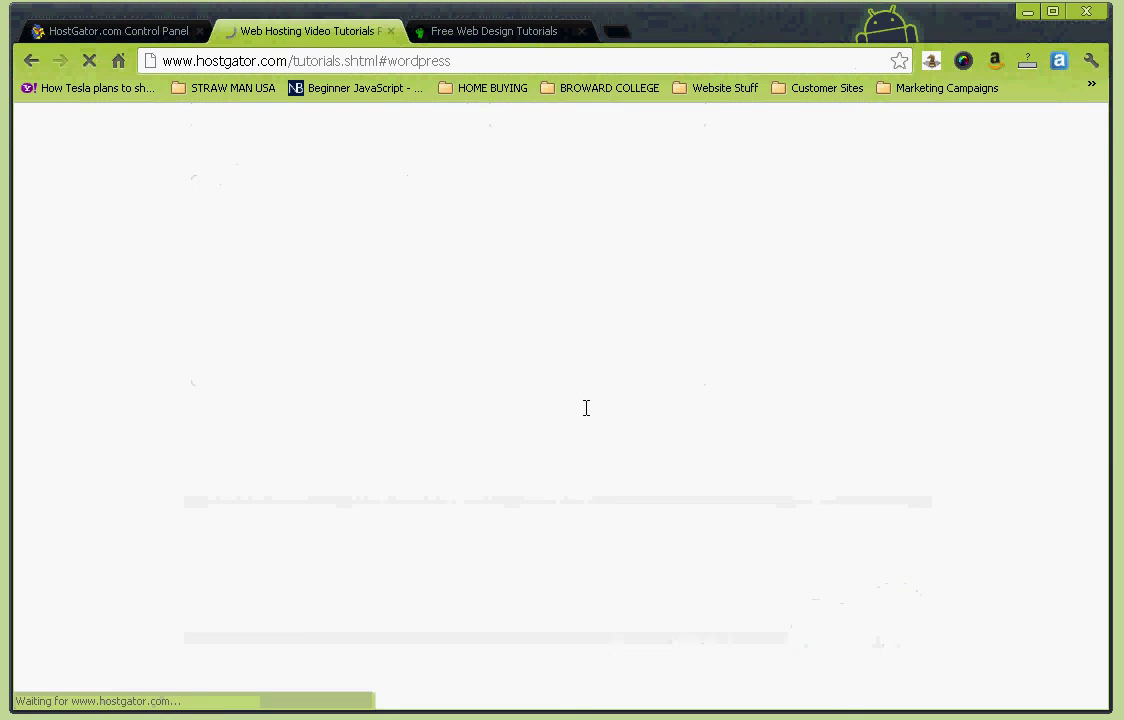
pyautogui.scroll(2, 405, 241)
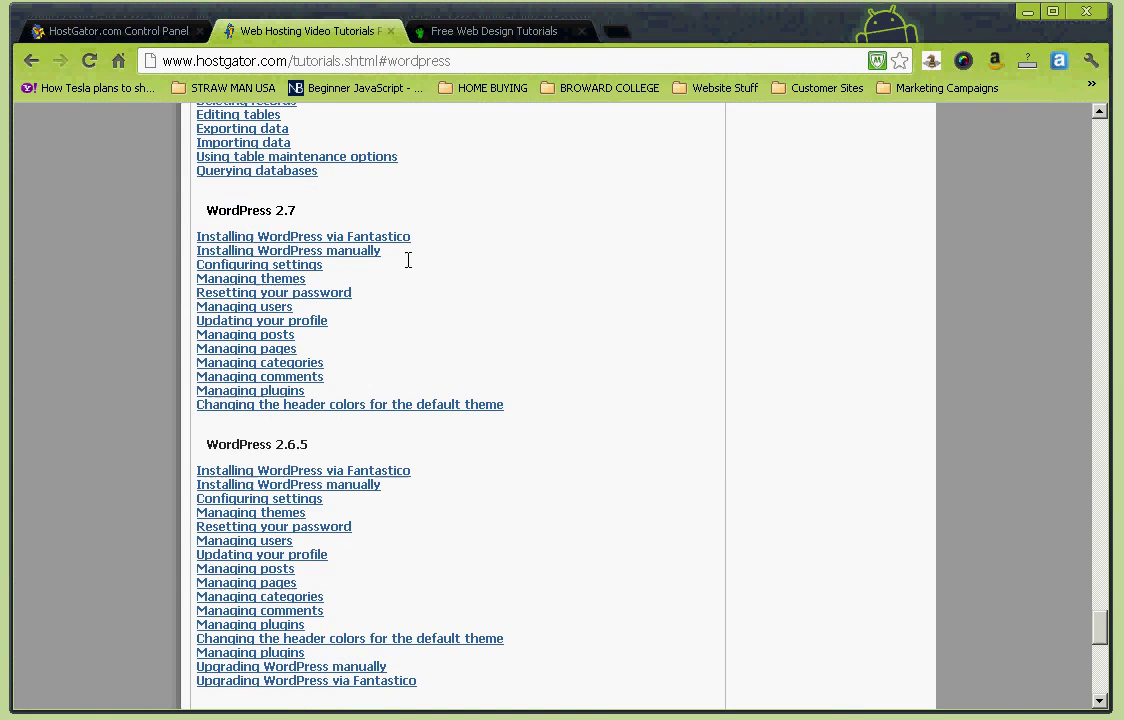
pyautogui.scroll(4, 430, 295)
pyautogui.scroll(-2, 439, 304)
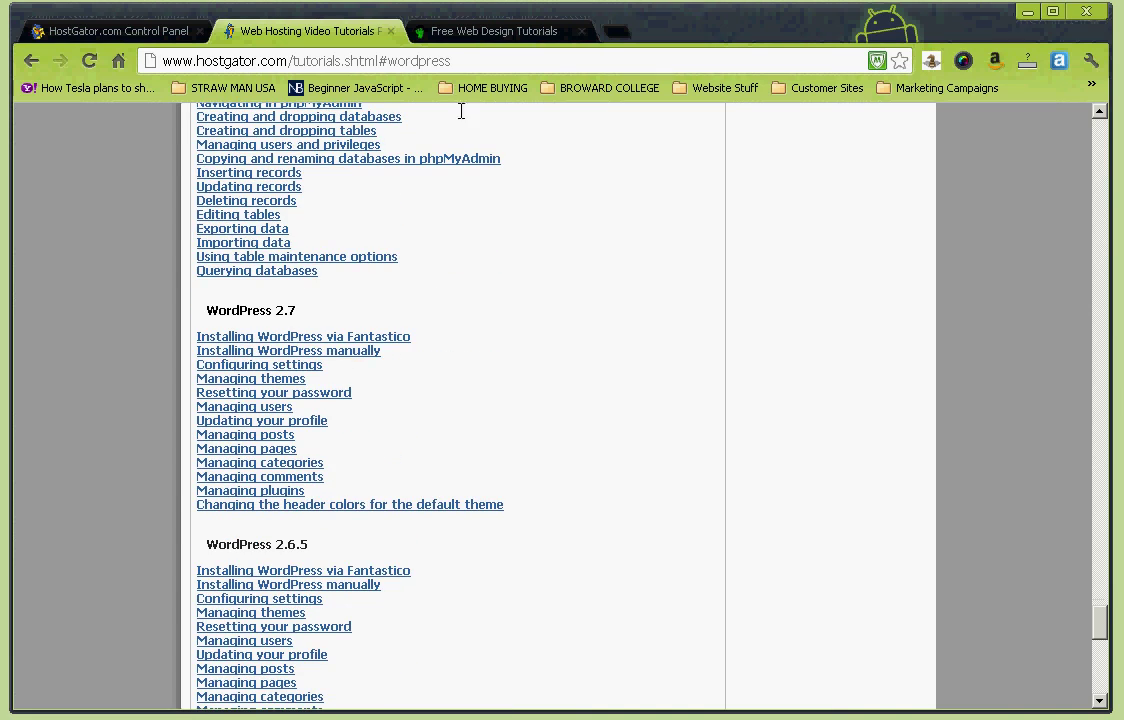
# - Switch to the Free Web Design Tutorials blog and open its WordPress dashboard to check the installed version
pyautogui.click(493, 31)
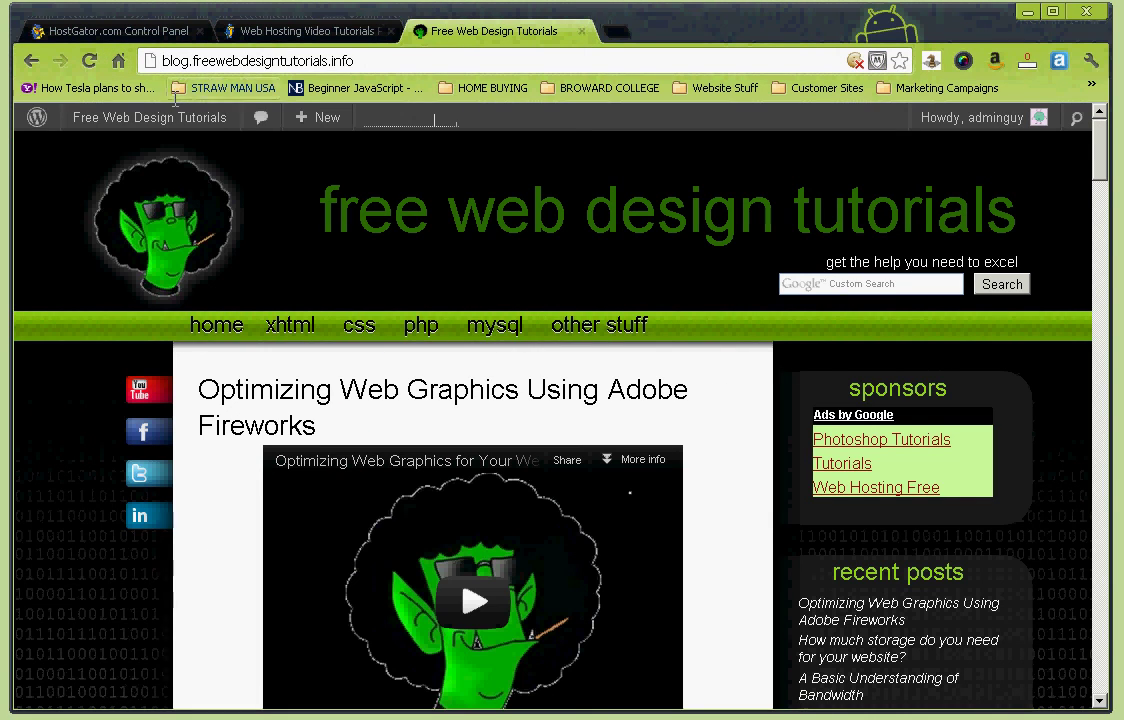
pyautogui.click(122, 112)
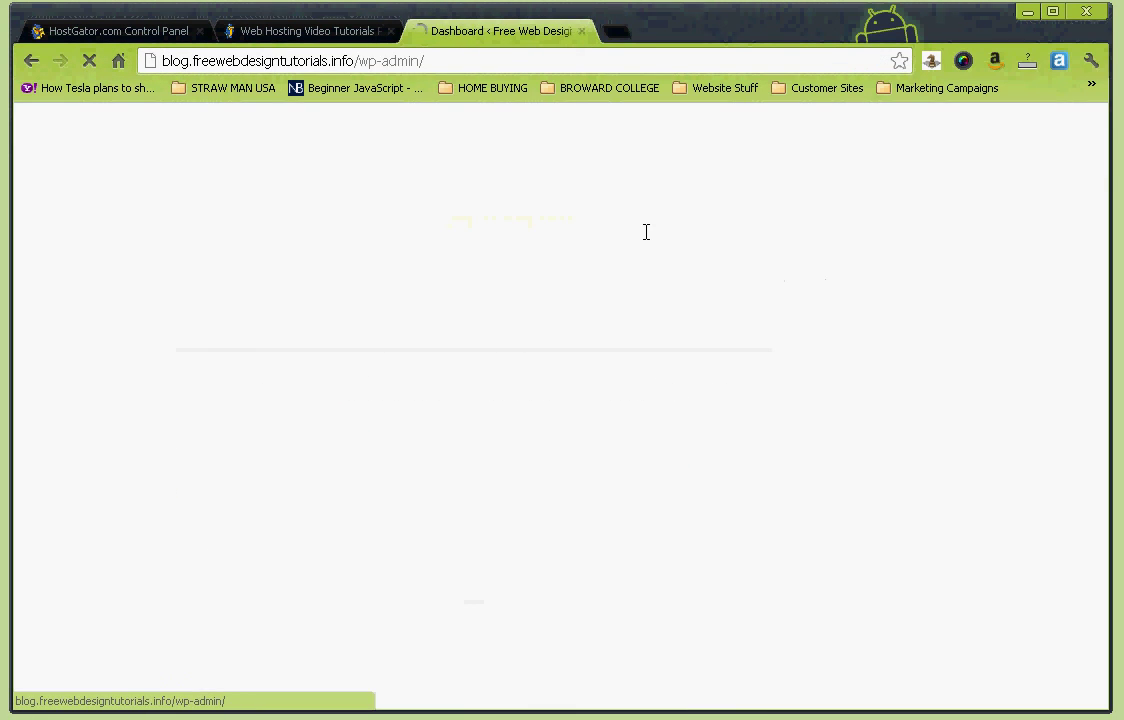
pyautogui.scroll(-5, 647, 238)
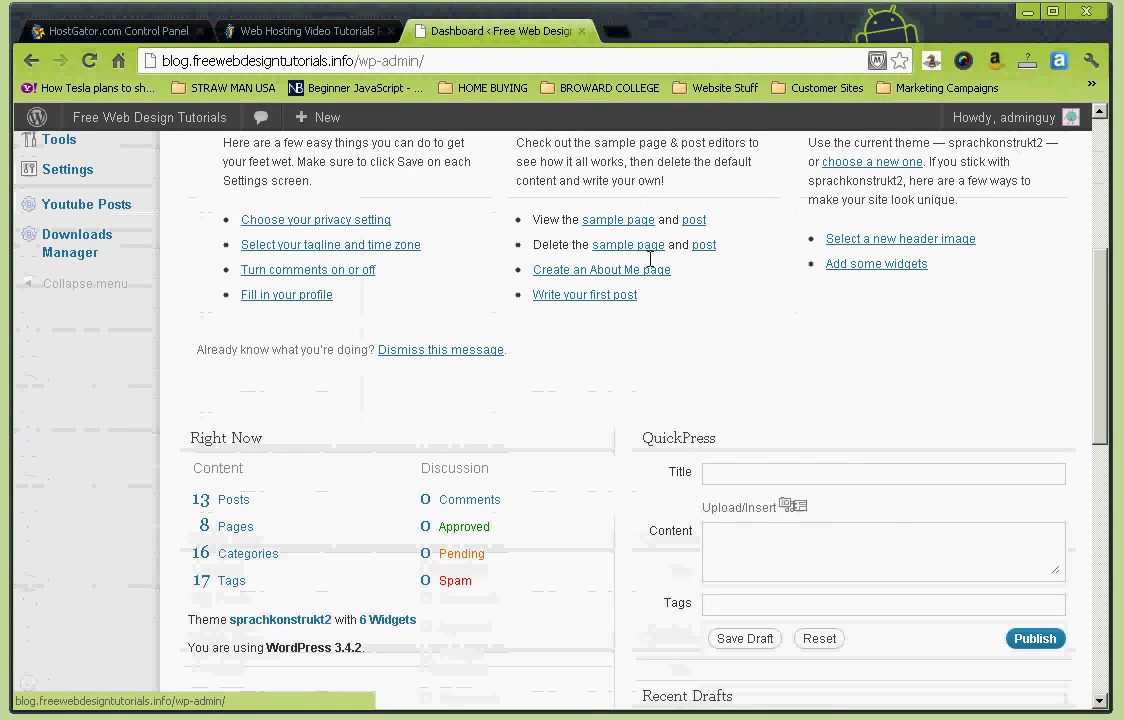
pyautogui.scroll(2, 650, 255)
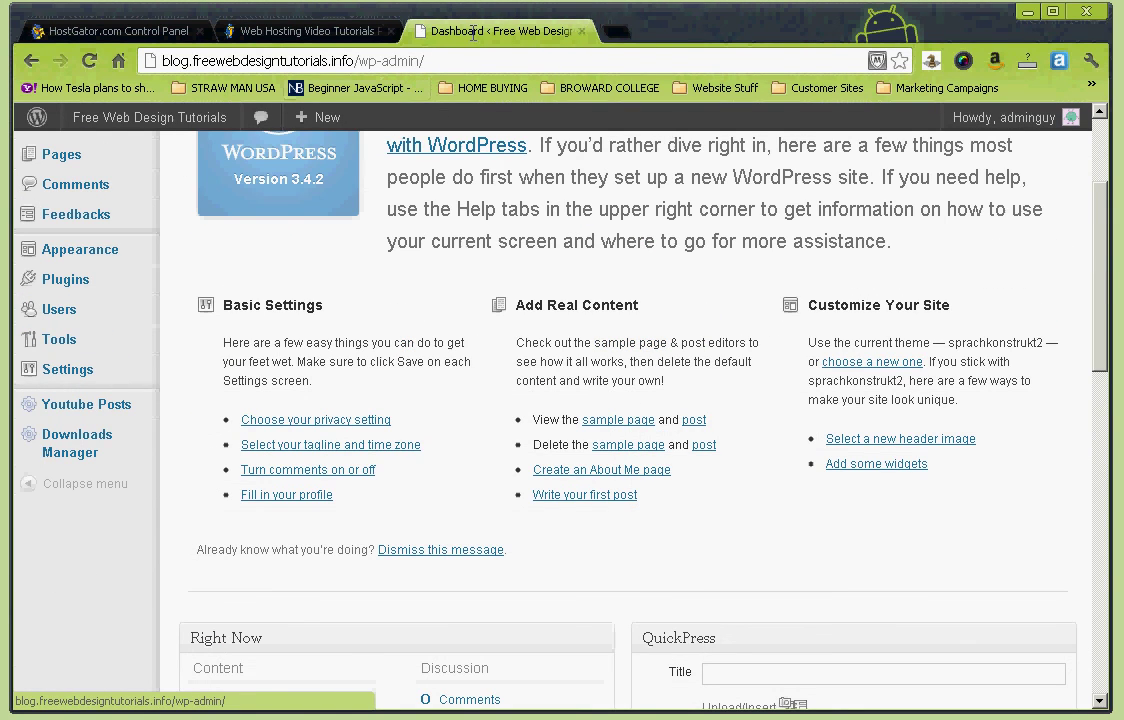
# - Close the blog dashboard and examine the WordPress 2.7 and 2.6.5 lists on the video tutorials page
pyautogui.click(305, 31)
pyautogui.scroll(3, 587, 339)
pyautogui.scroll(-6, 580, 359)
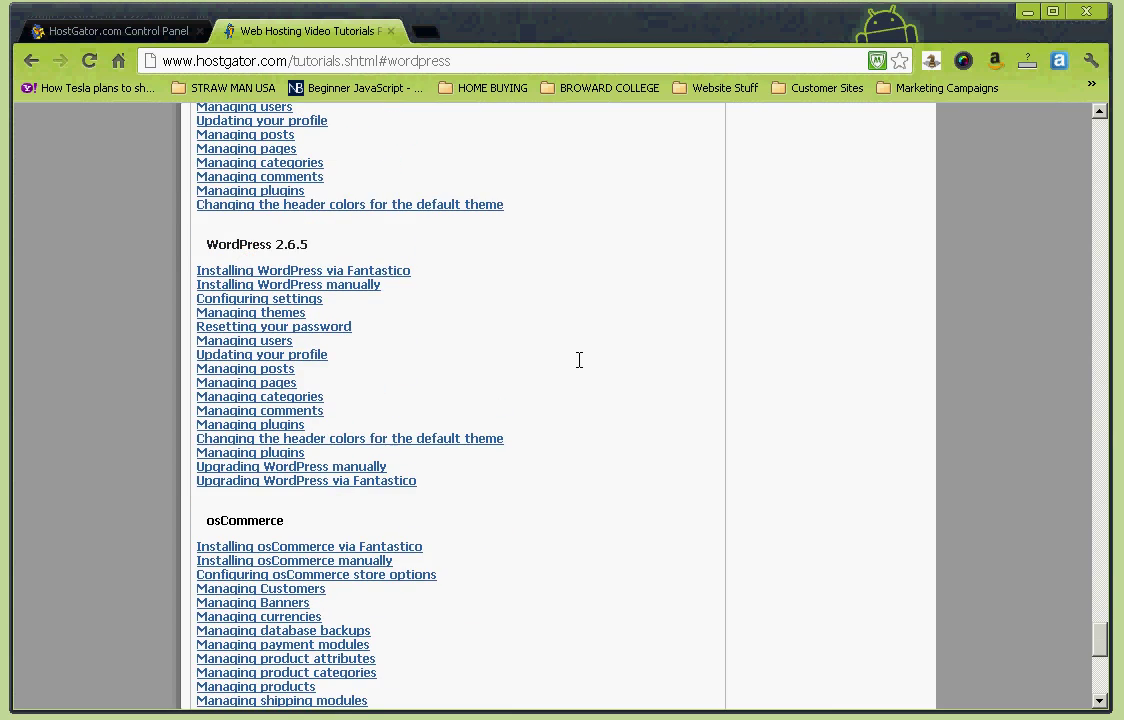
pyautogui.scroll(1, 579, 360)
pyautogui.scroll(2, 579, 360)
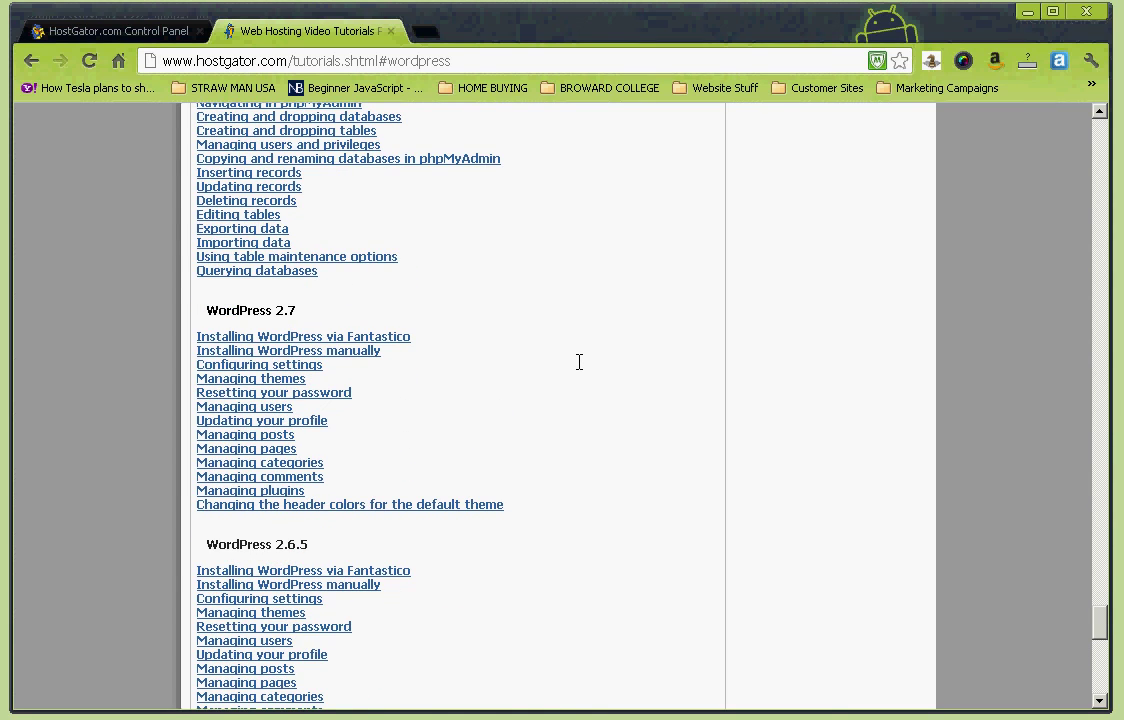
pyautogui.scroll(-1, 579, 362)
pyautogui.scroll(3, 587, 379)
# - Return to the control panel, open Website Templates, and browse the displayed templates and the category list
pyautogui.click(110, 31)
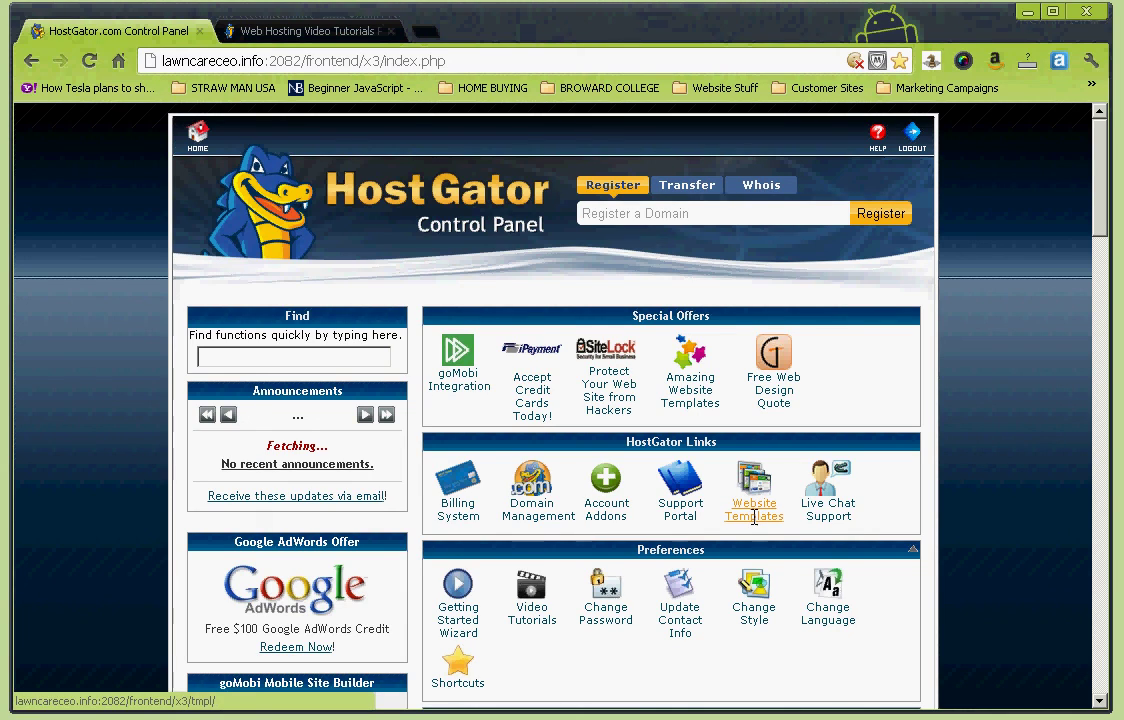
pyautogui.click(758, 516)
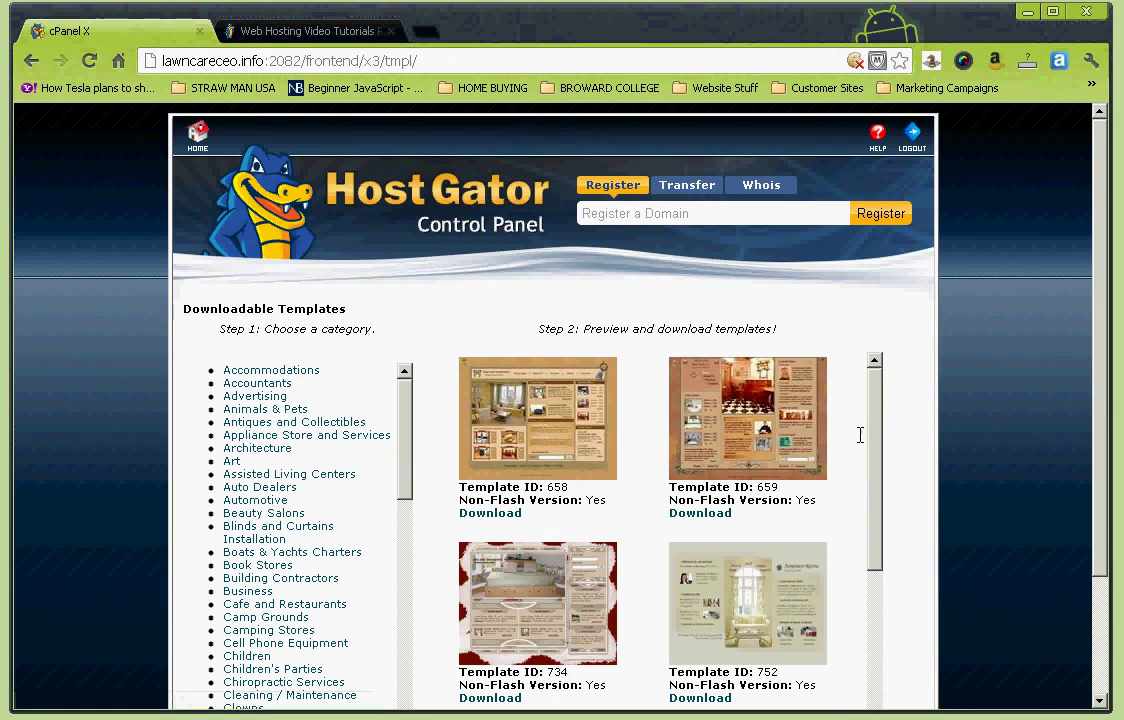
pyautogui.moveTo(872, 433); pyautogui.dragTo(886, 607)
pyautogui.scroll(-3, 911, 554)
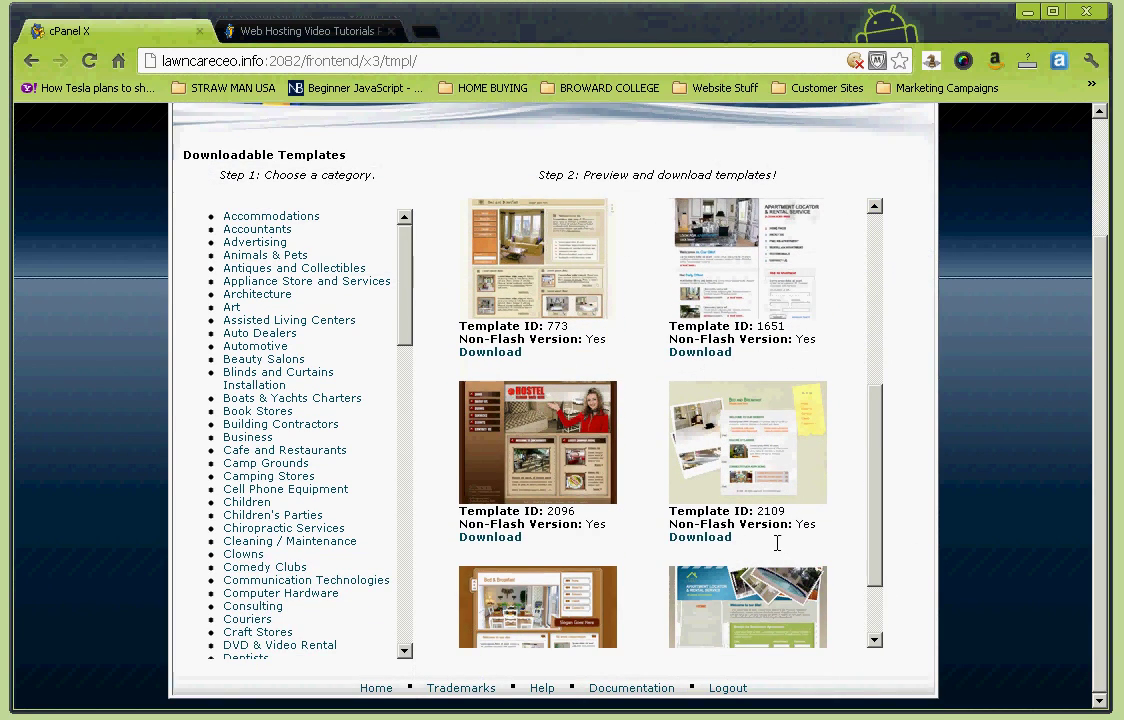
pyautogui.scroll(-2, 558, 575)
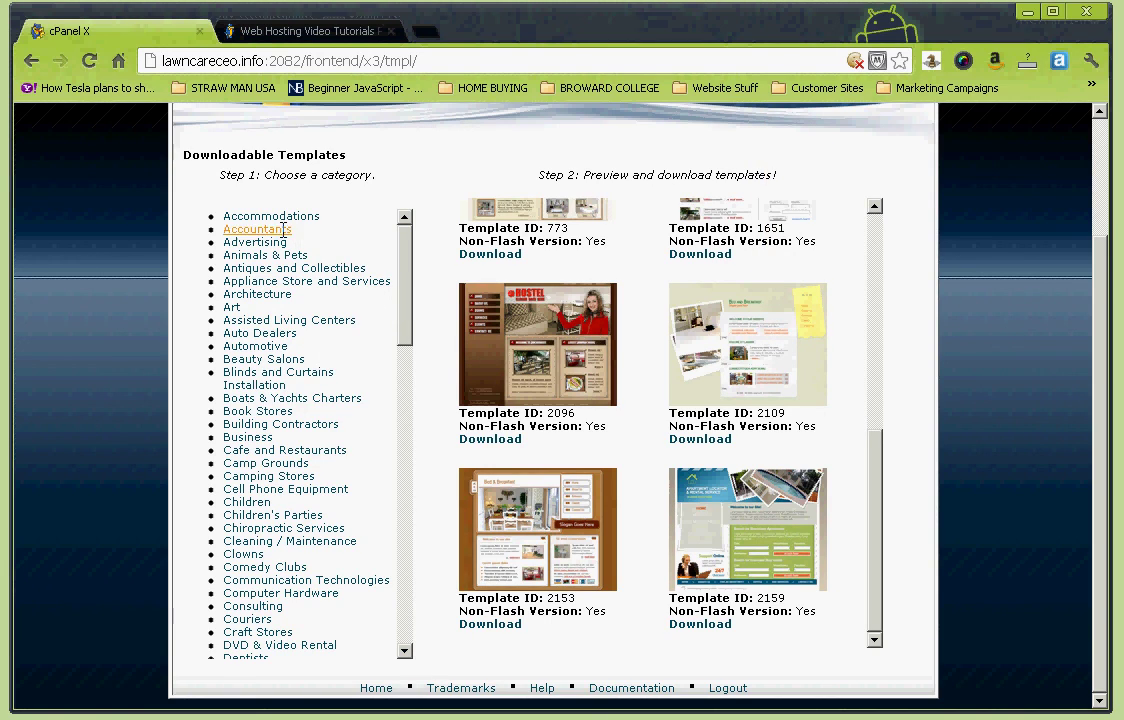
pyautogui.scroll(-4, 300, 460)
pyautogui.scroll(-5, 300, 470)
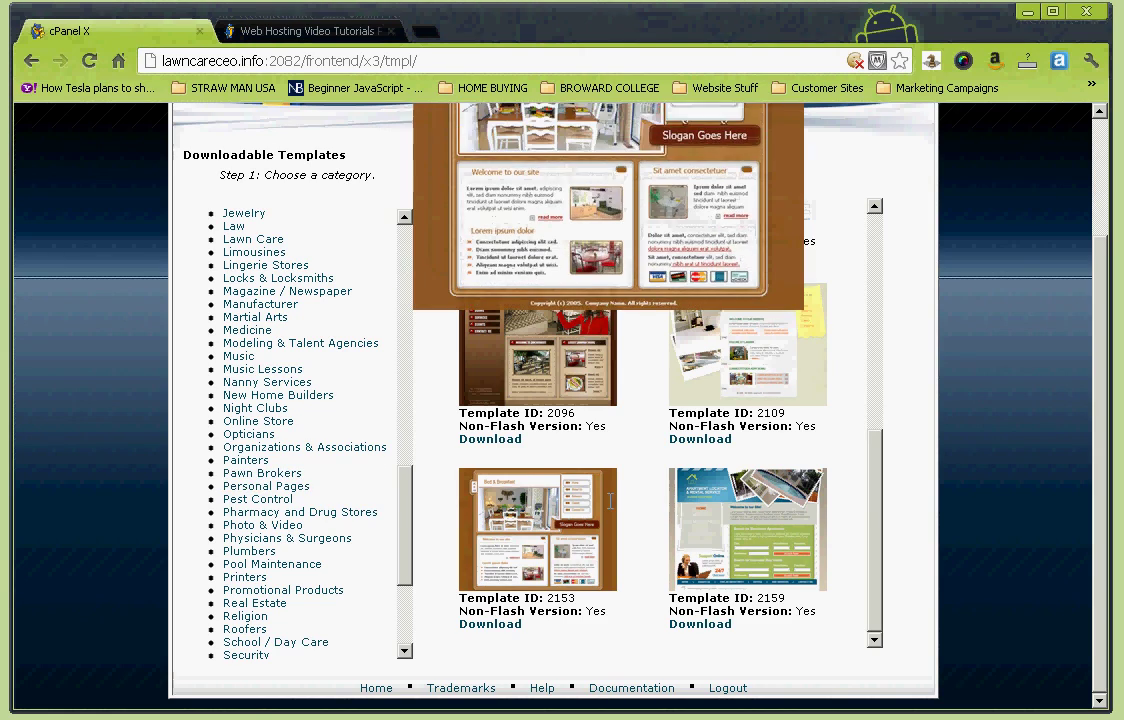
# - Preview template 2153, then open its download page and close it again
pyautogui.moveTo(608, 527)
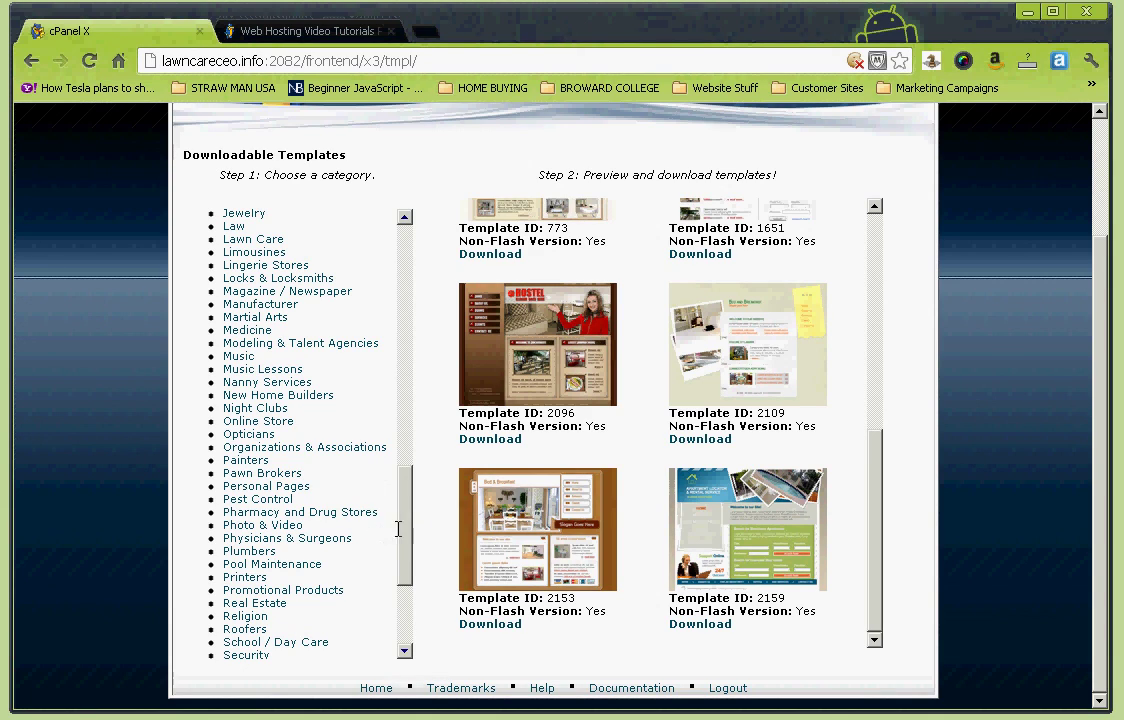
pyautogui.scroll(-5, 407, 518)
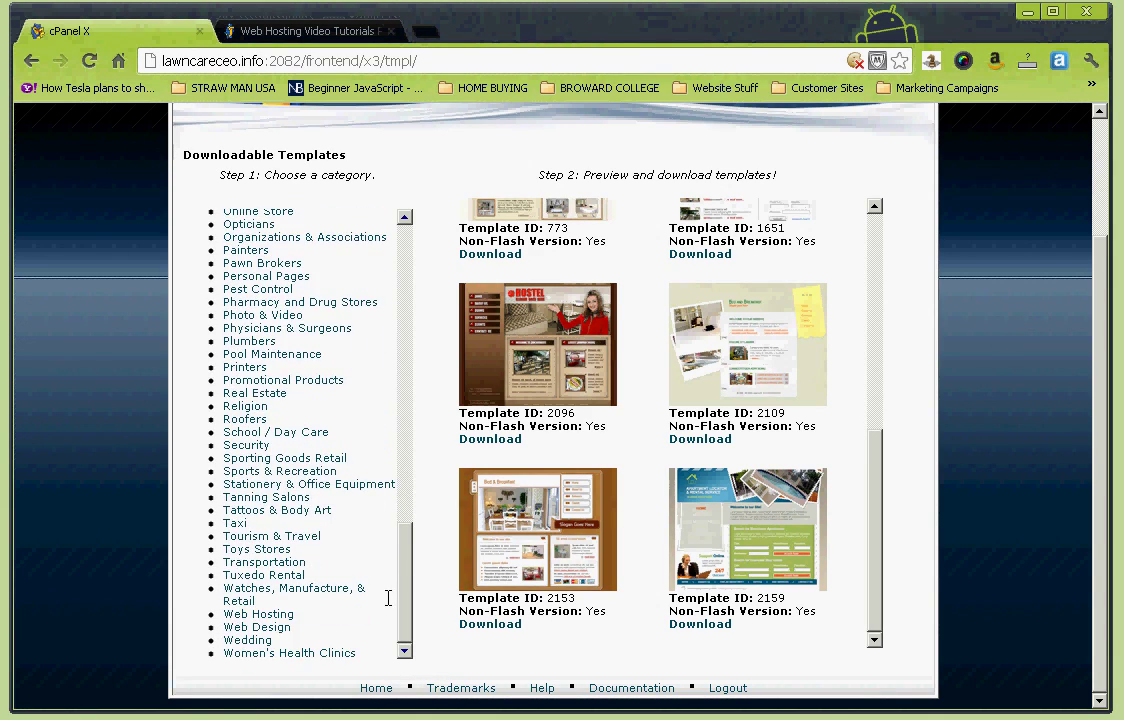
pyautogui.click(498, 624)
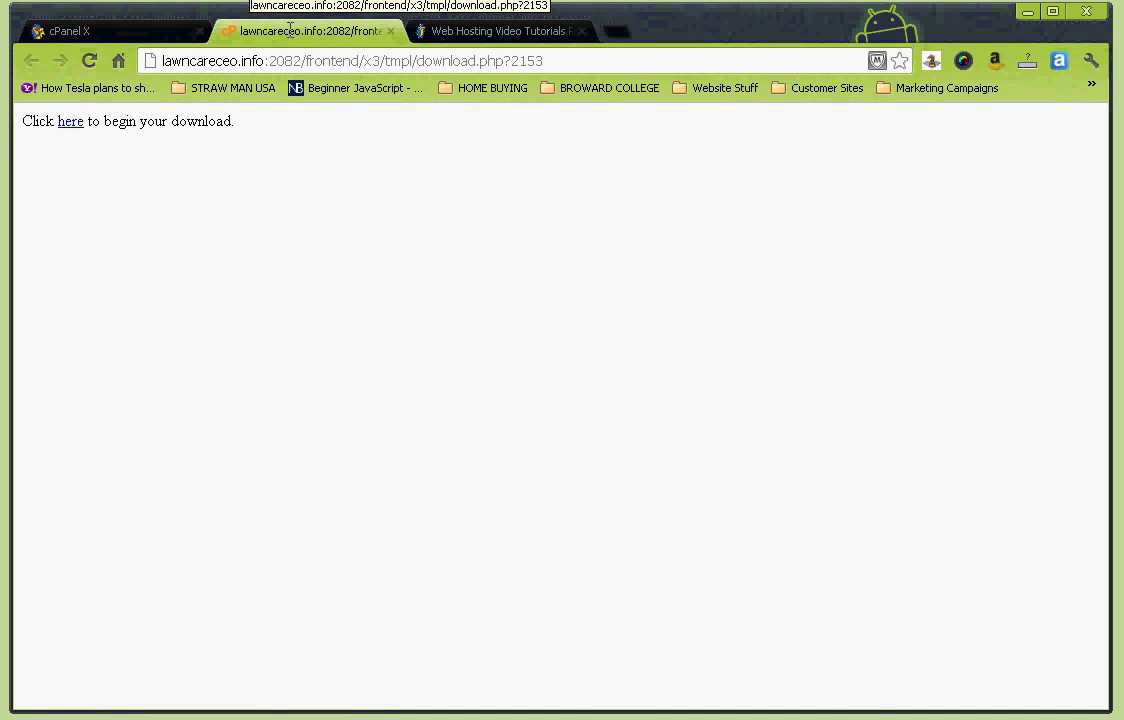
pyautogui.click(390, 31)
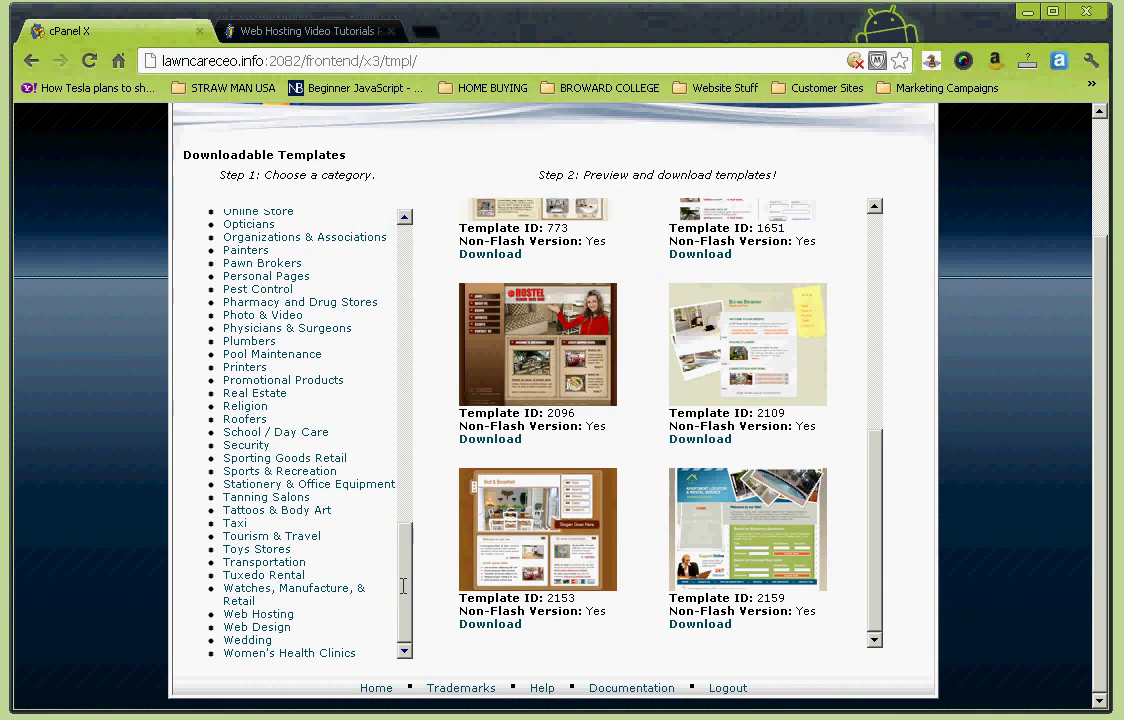
# - Choose the Internet & Computer Technologies category and browse its downloadable templates
pyautogui.moveTo(402, 590); pyautogui.dragTo(412, 247)
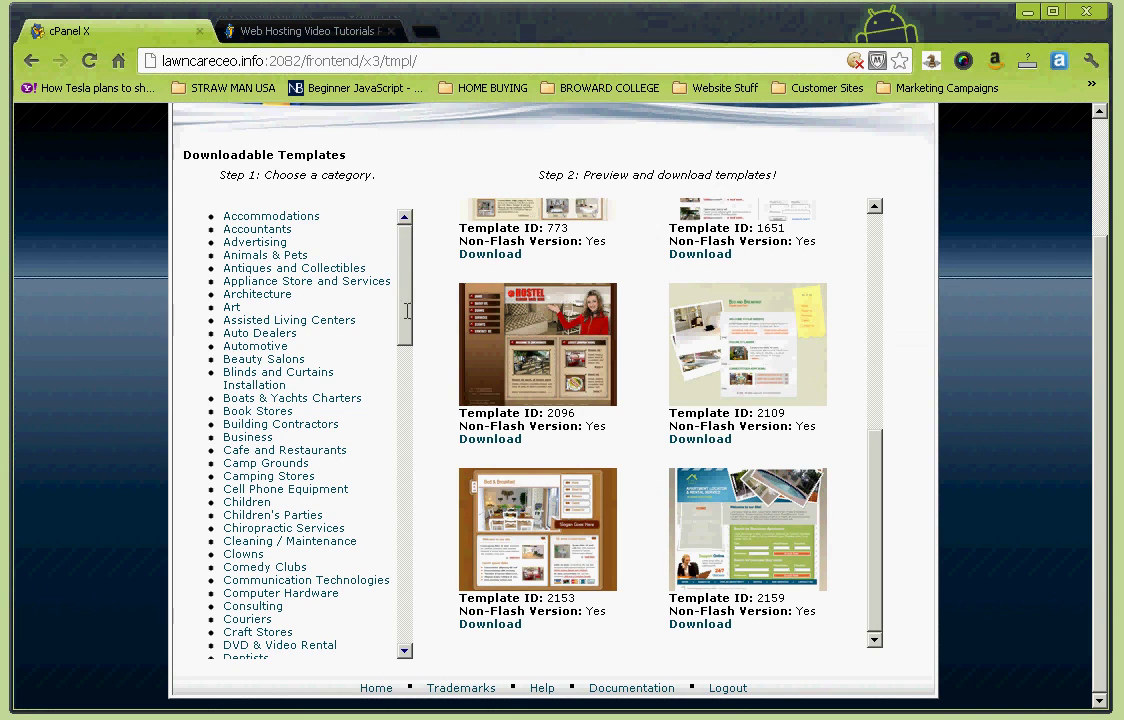
pyautogui.moveTo(407, 311); pyautogui.dragTo(381, 457)
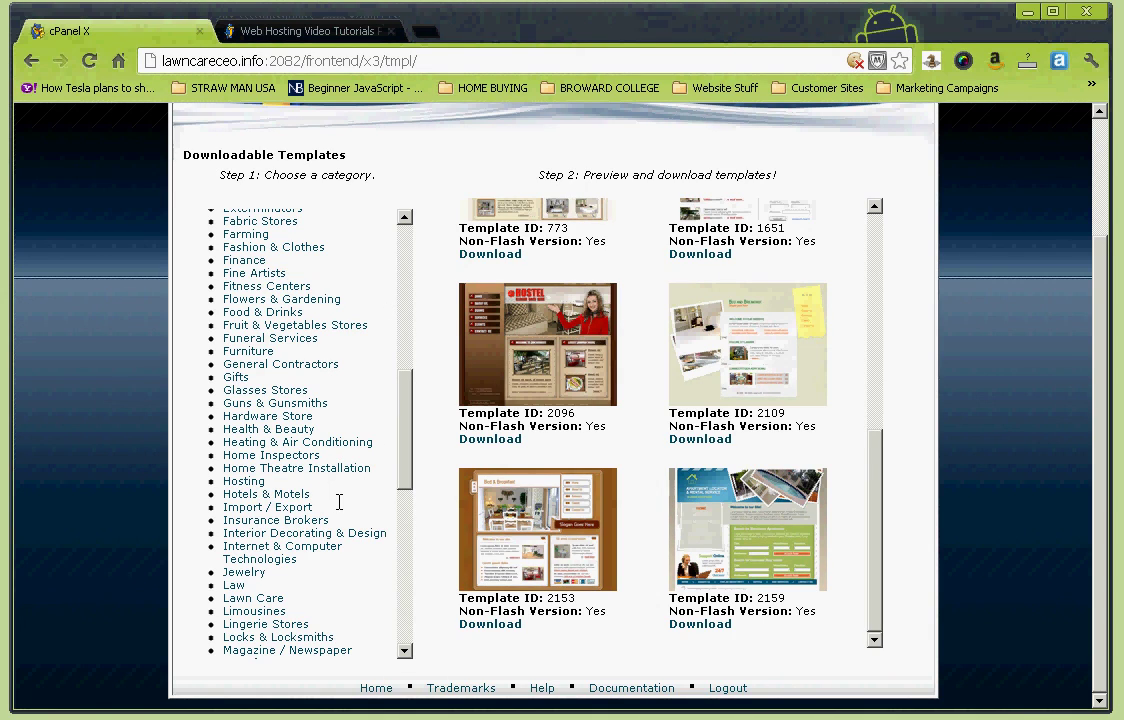
pyautogui.click(305, 547)
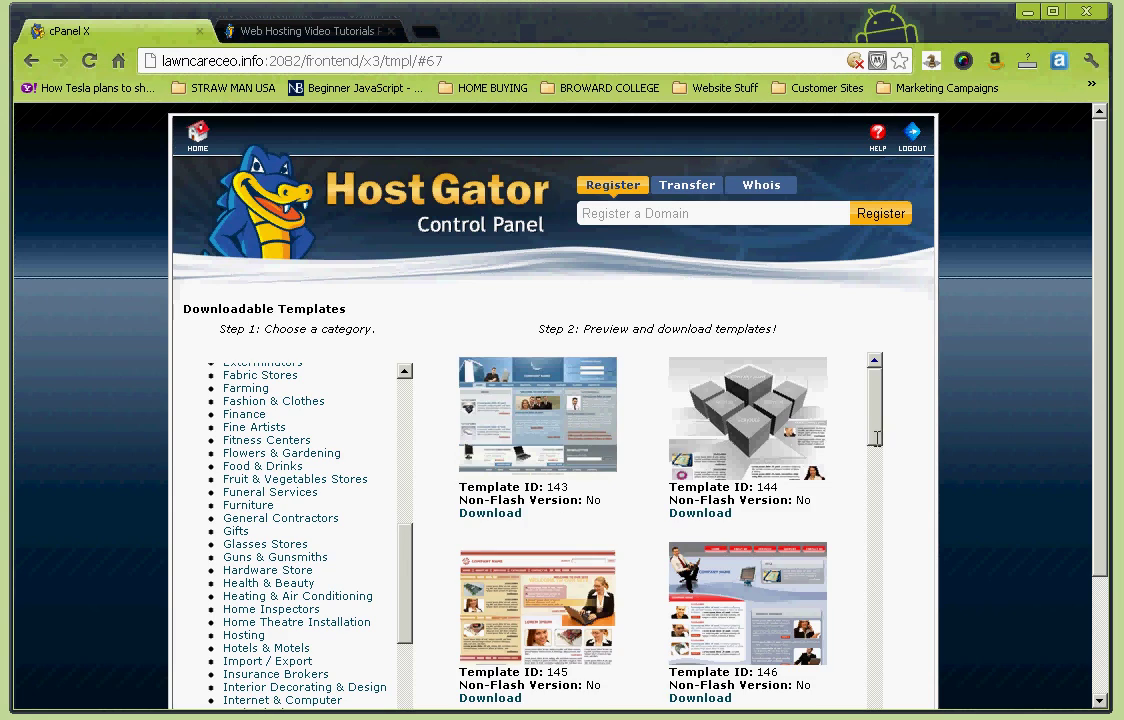
pyautogui.moveTo(876, 437); pyautogui.dragTo(849, 655)
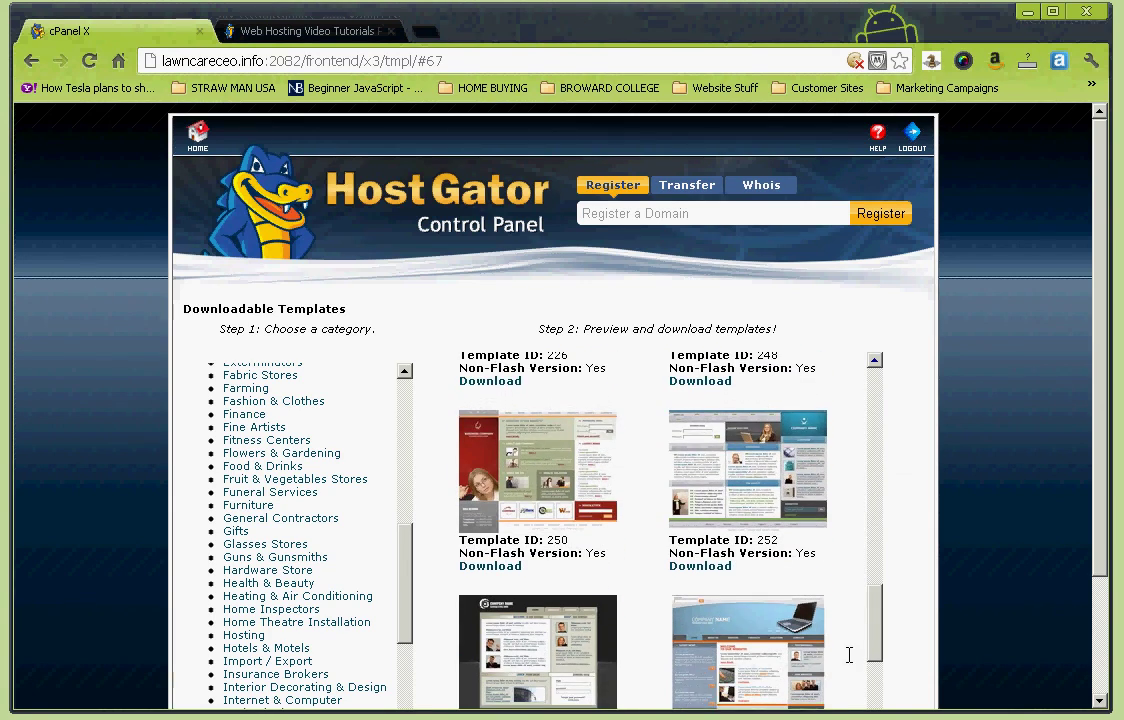
pyautogui.scroll(-3, 849, 655)
pyautogui.scroll(3, 860, 630)
pyautogui.scroll(-3, 903, 602)
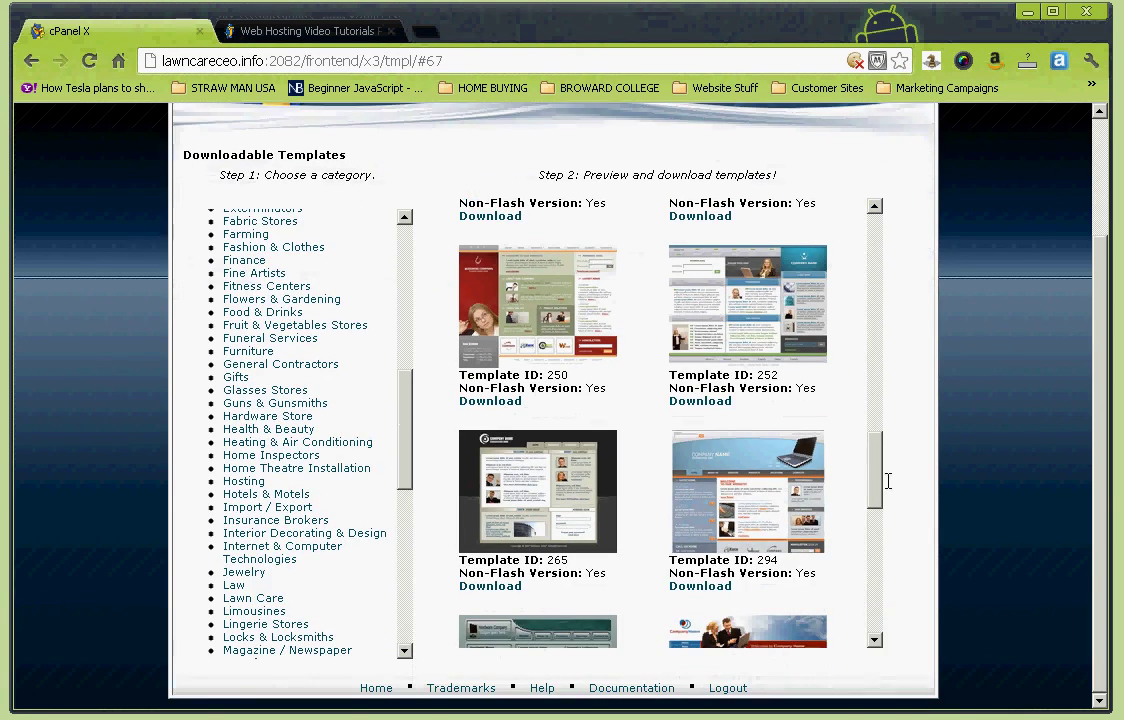
pyautogui.moveTo(878, 482); pyautogui.dragTo(903, 221)
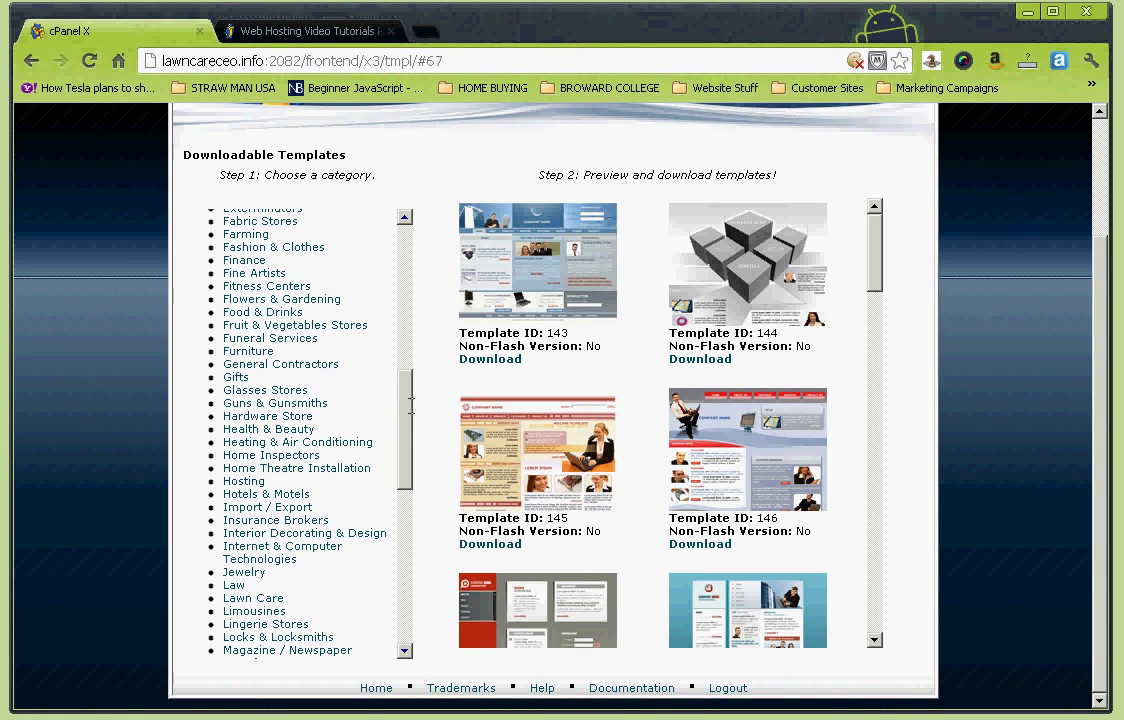
# - Examine the full category list and the range of downloadable Internet & Computer Technologies templates
pyautogui.moveTo(408, 410); pyautogui.dragTo(388, 235)
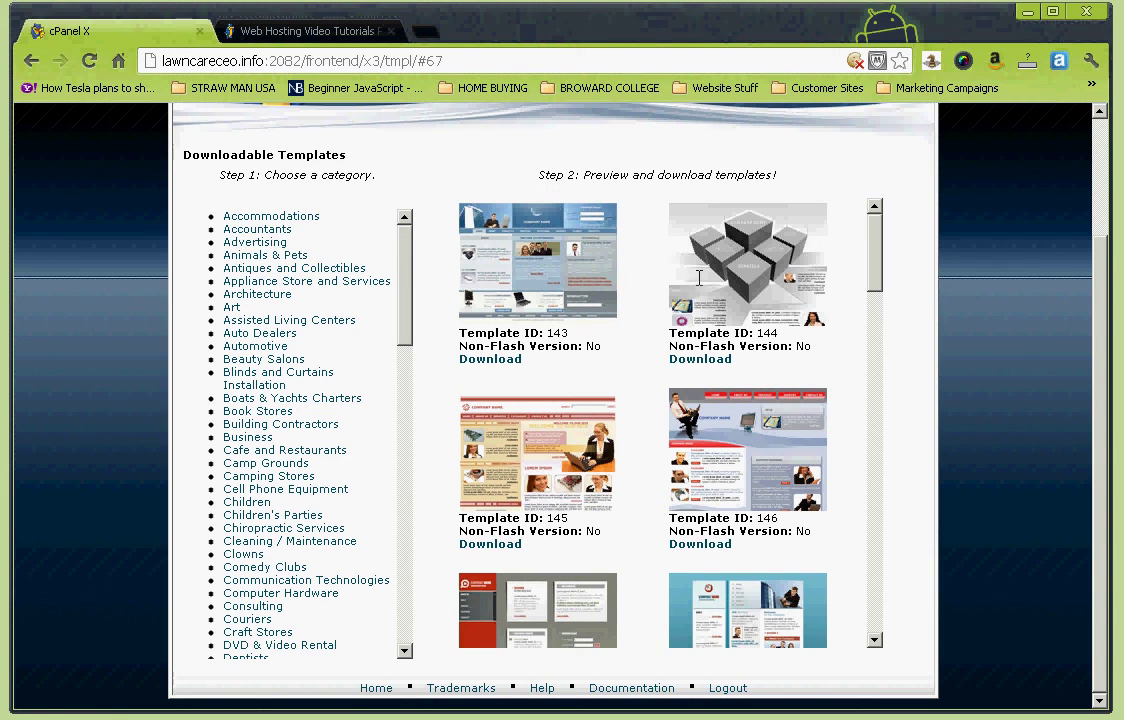
pyautogui.scroll(-15, 850, 600)
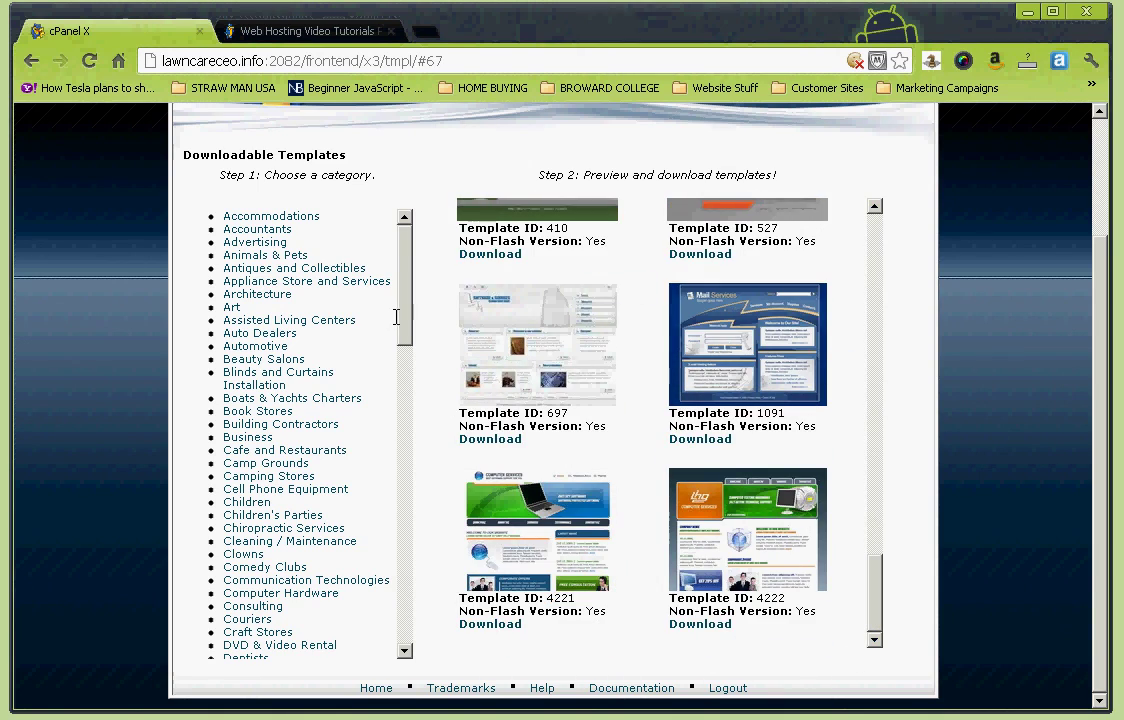
pyautogui.moveTo(407, 300)
pyautogui.mouseDown()
pyautogui.moveTo(399, 512)
pyautogui.moveTo(377, 617)
pyautogui.mouseUp()
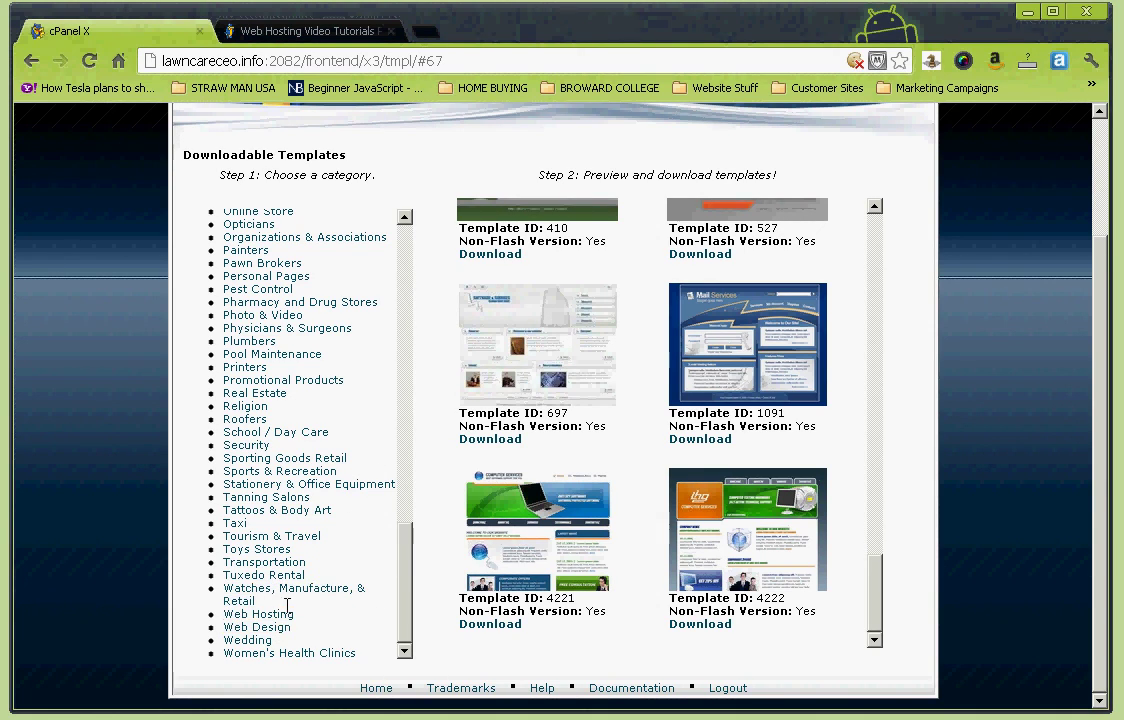
pyautogui.scroll(15, 853, 411)
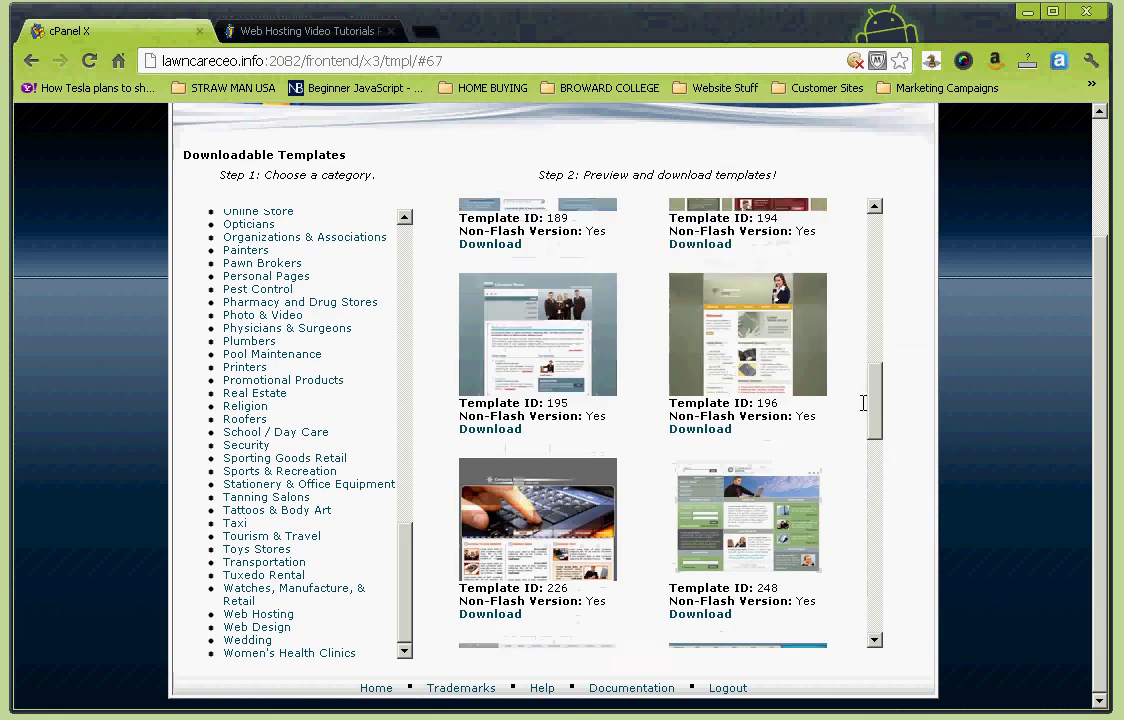
pyautogui.scroll(5, 873, 319)
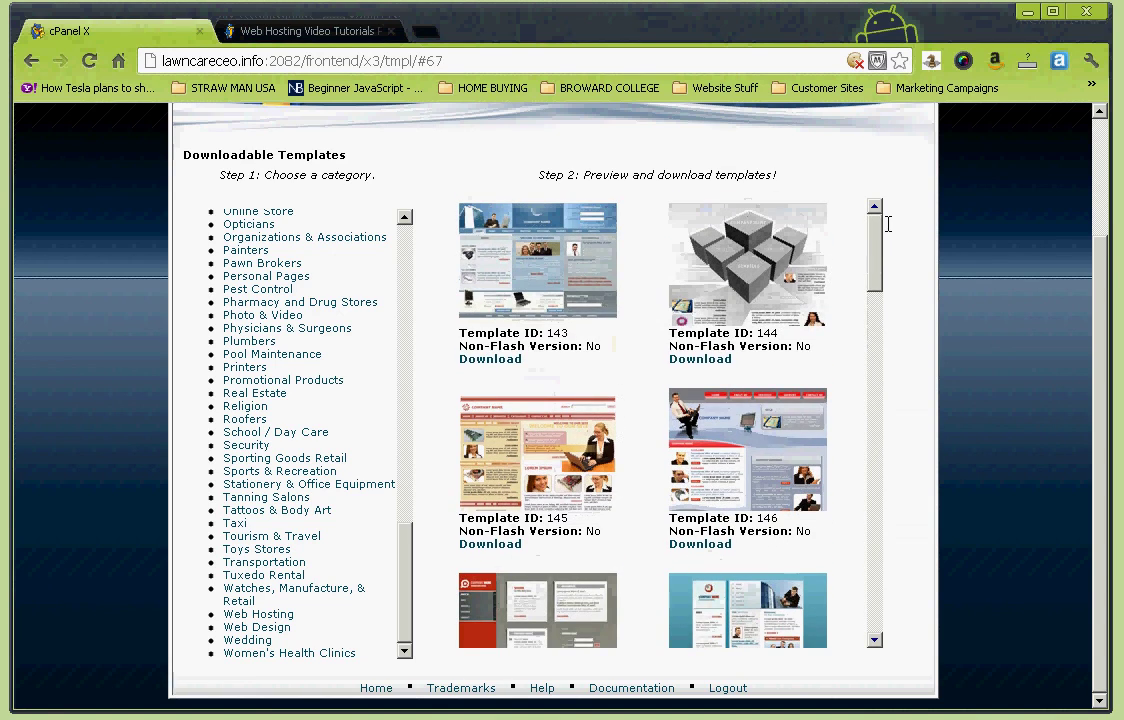
# - Return to the control panel home page, then open the Help support request form and close it
pyautogui.scroll(3, 886, 221)
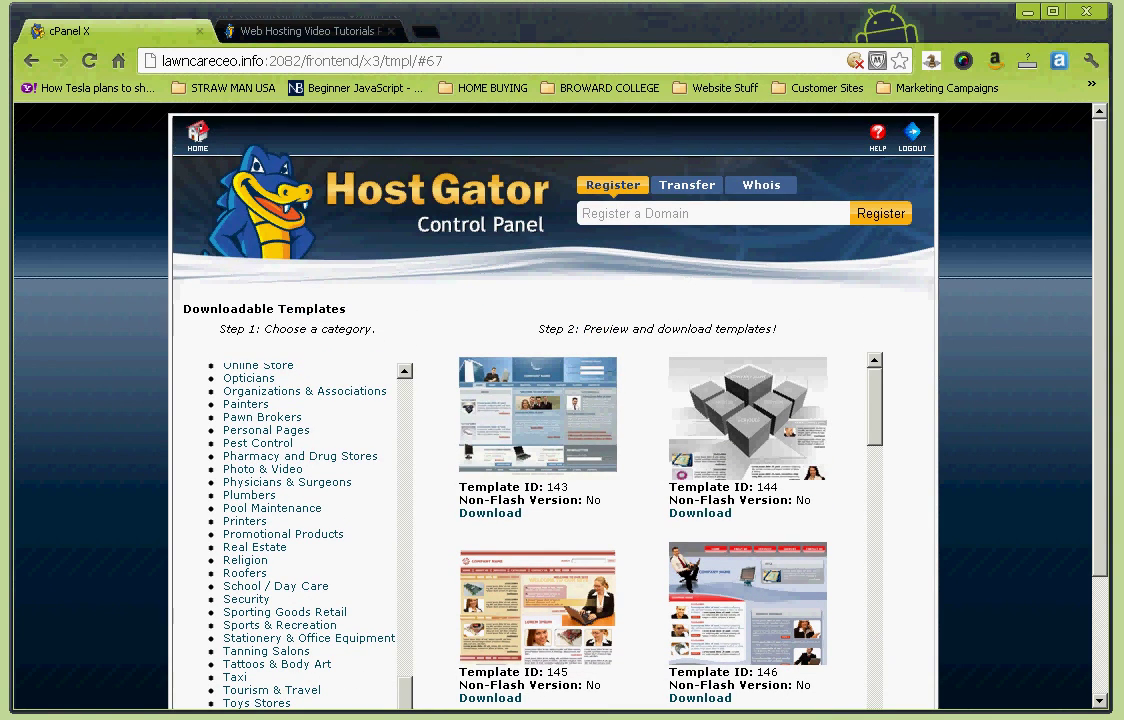
pyautogui.click(197, 135)
pyautogui.scroll(-2, 858, 453)
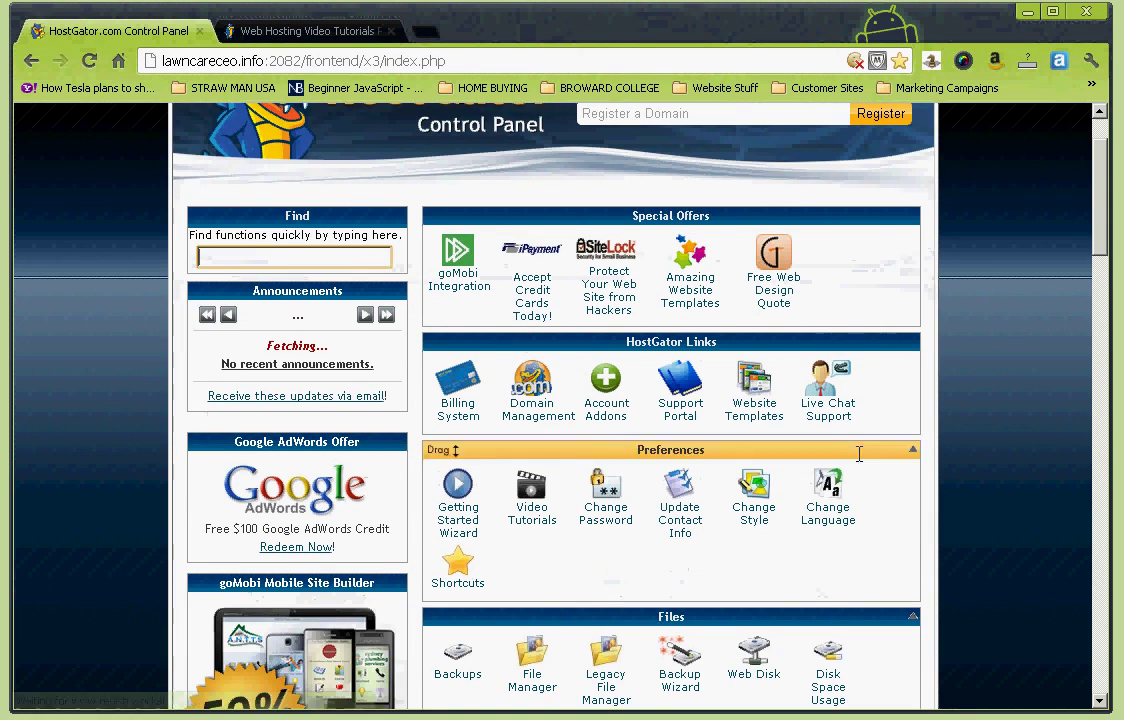
pyautogui.scroll(-2, 858, 453)
pyautogui.scroll(4, 856, 542)
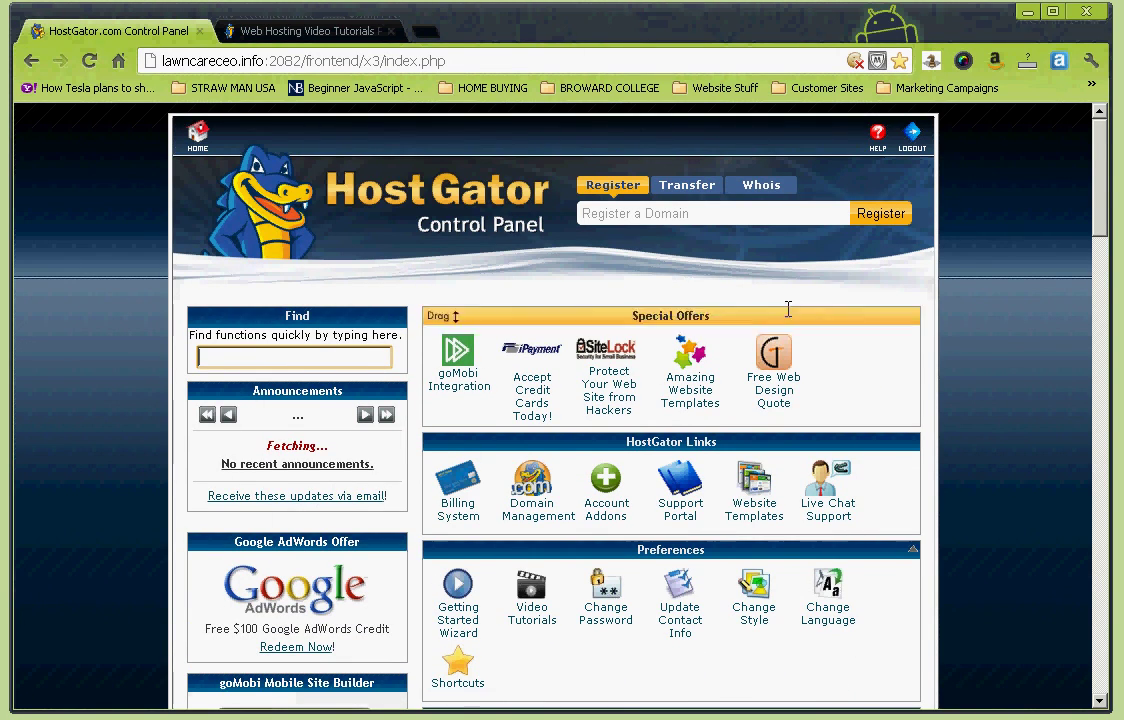
pyautogui.click(877, 135)
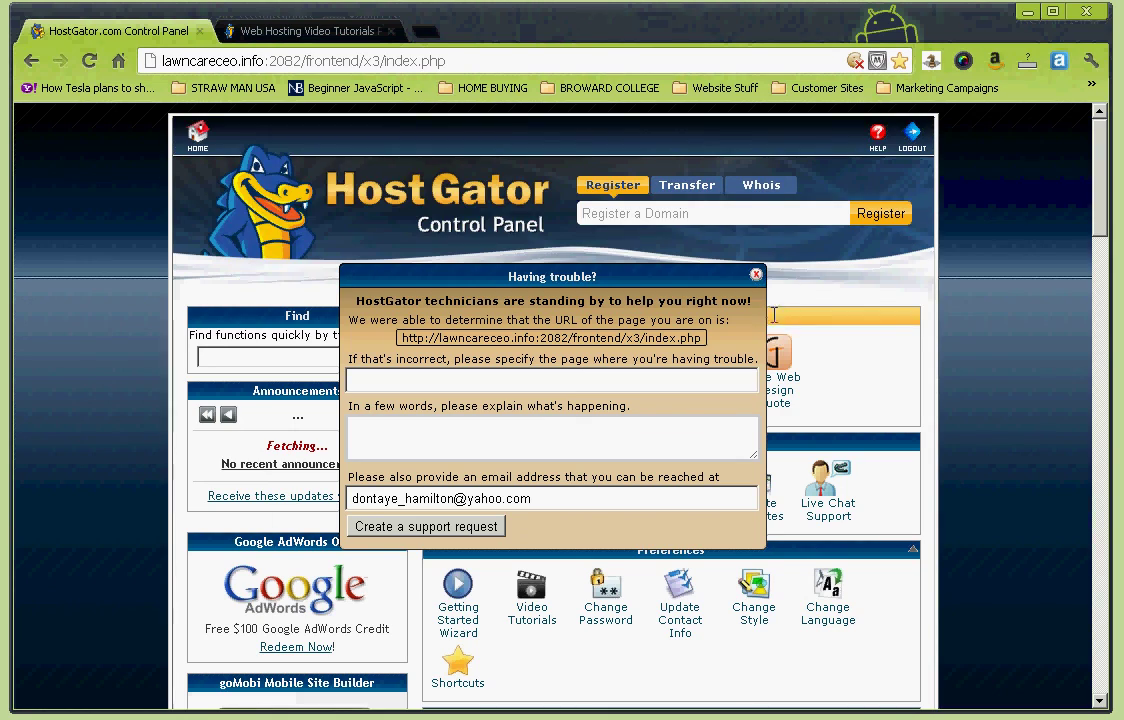
pyautogui.click(756, 274)
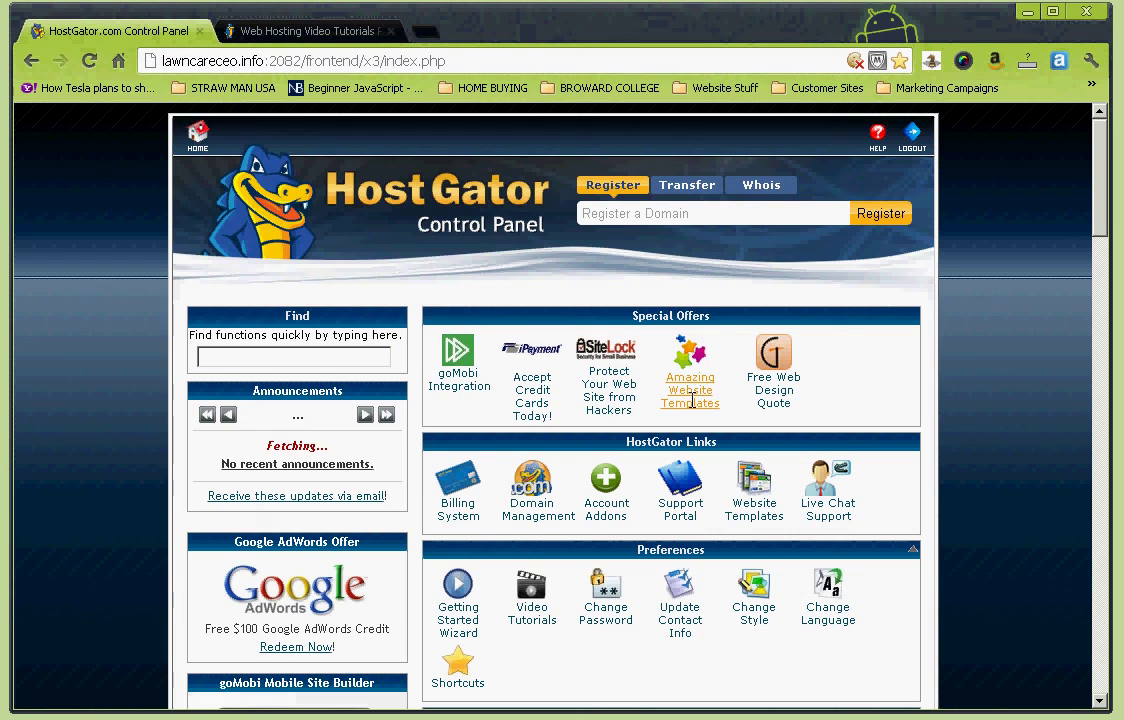
# - Open the Amazing Website Templates offer and look over the DreamTemplate home page
pyautogui.click(691, 400)
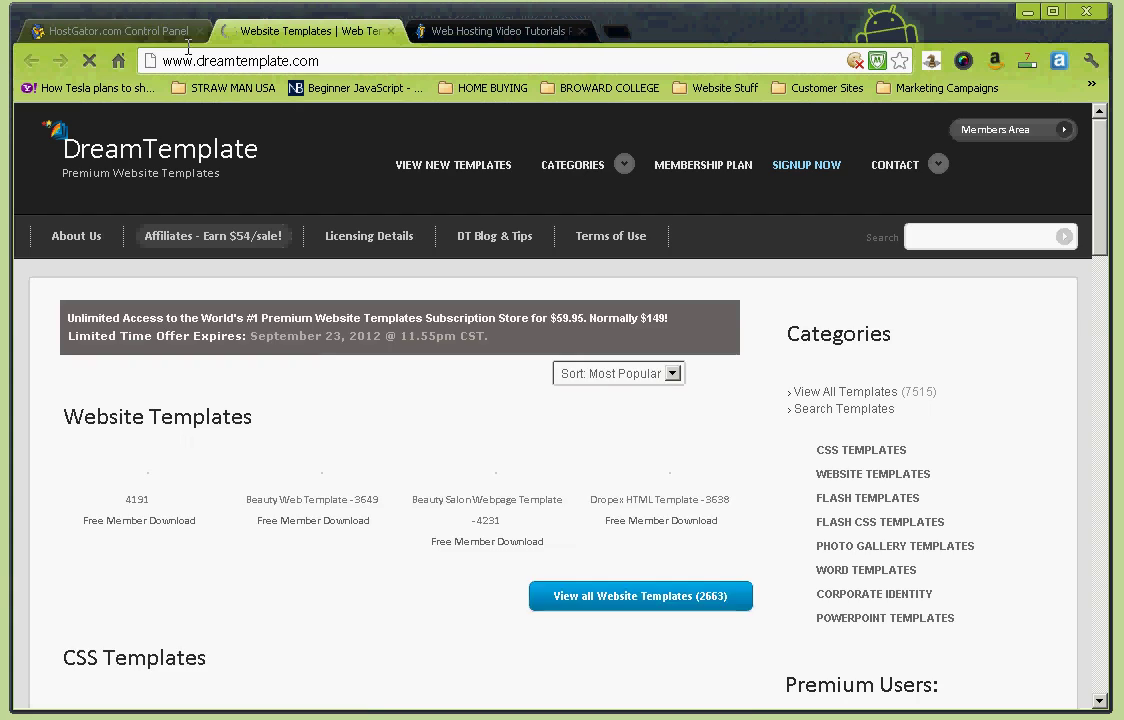
pyautogui.scroll(-2, 781, 545)
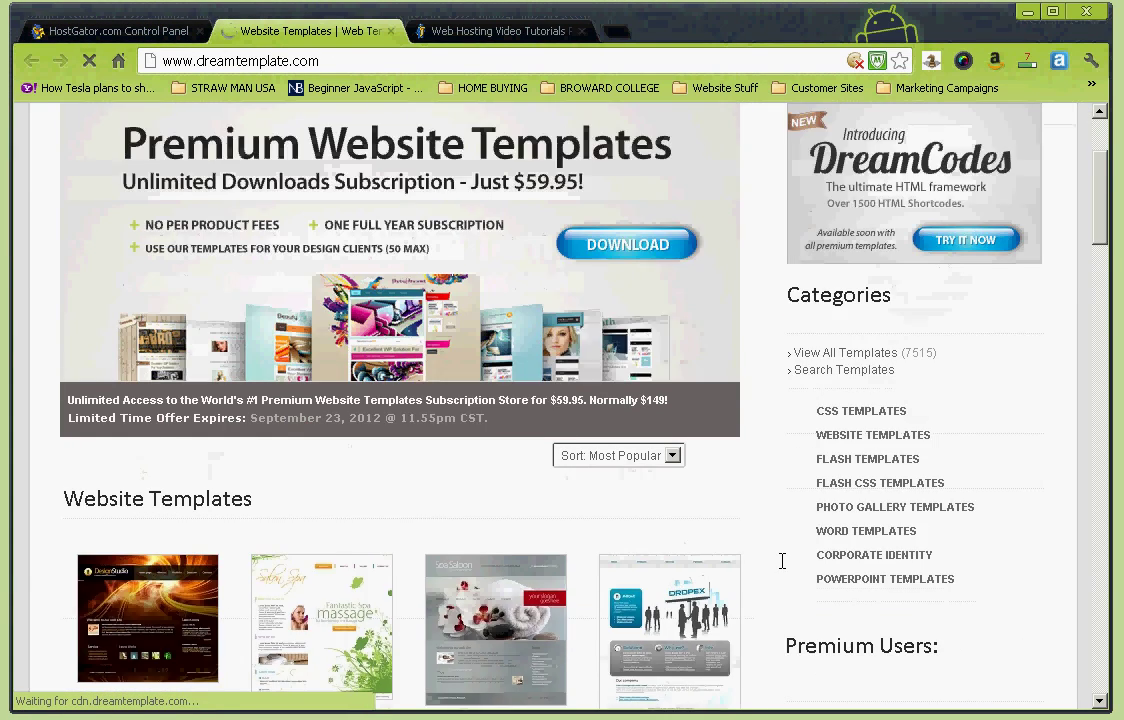
pyautogui.scroll(-1, 781, 562)
pyautogui.scroll(2, 781, 562)
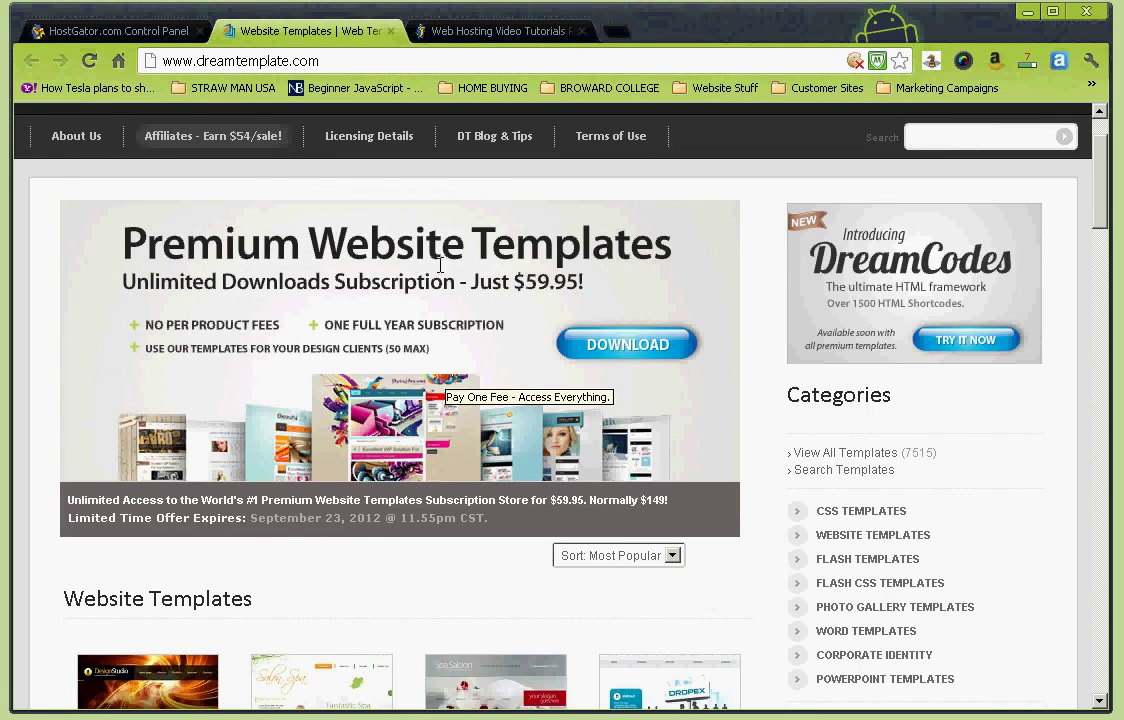
# - Switch to the control panel, then return to DreamTemplate and view its Website Templates section
pyautogui.click(112, 30)
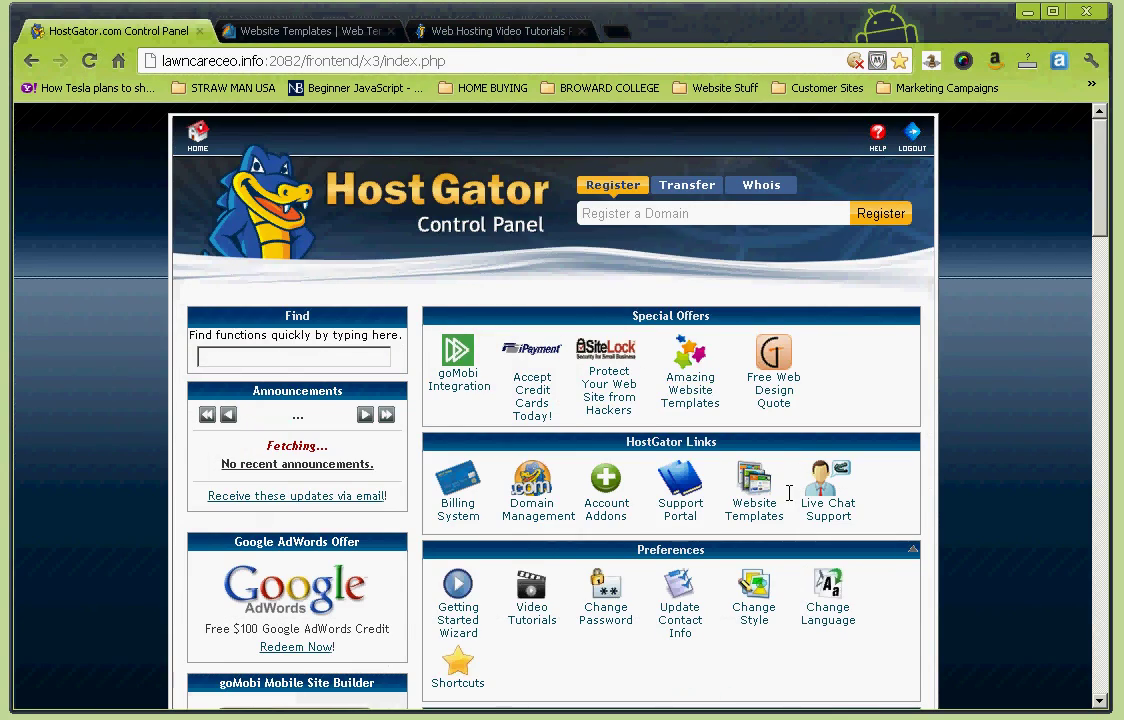
pyautogui.scroll(-2, 788, 492)
pyautogui.click(290, 30)
pyautogui.scroll(-3, 643, 429)
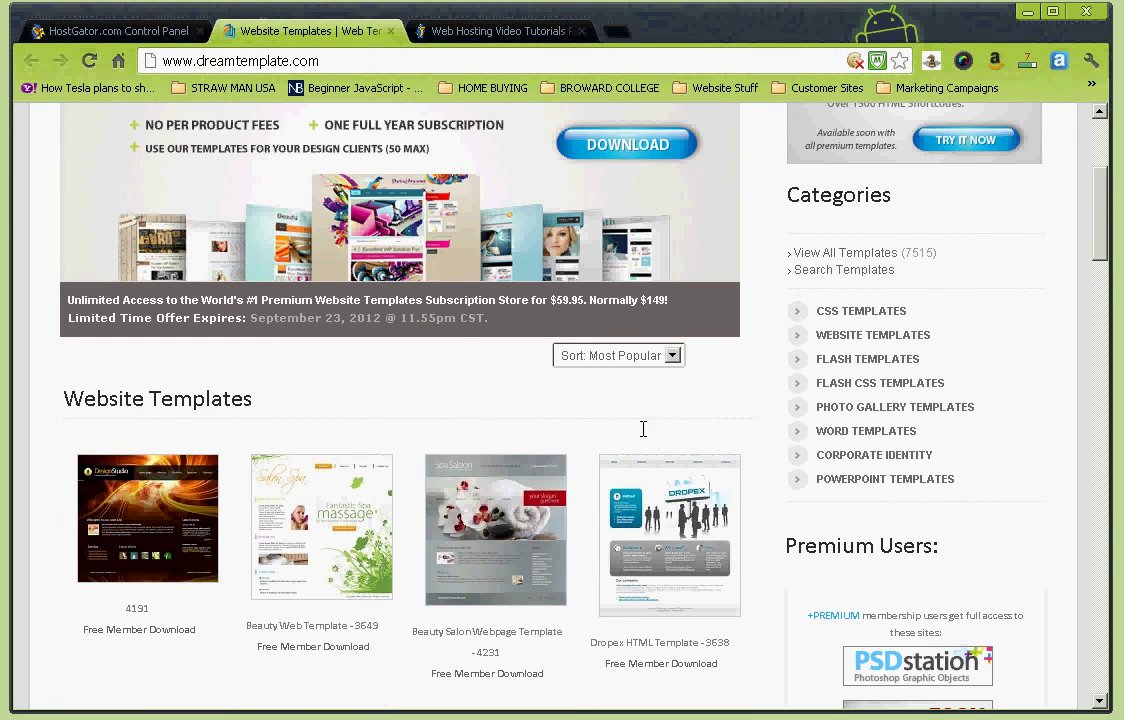
pyautogui.scroll(3, 768, 484)
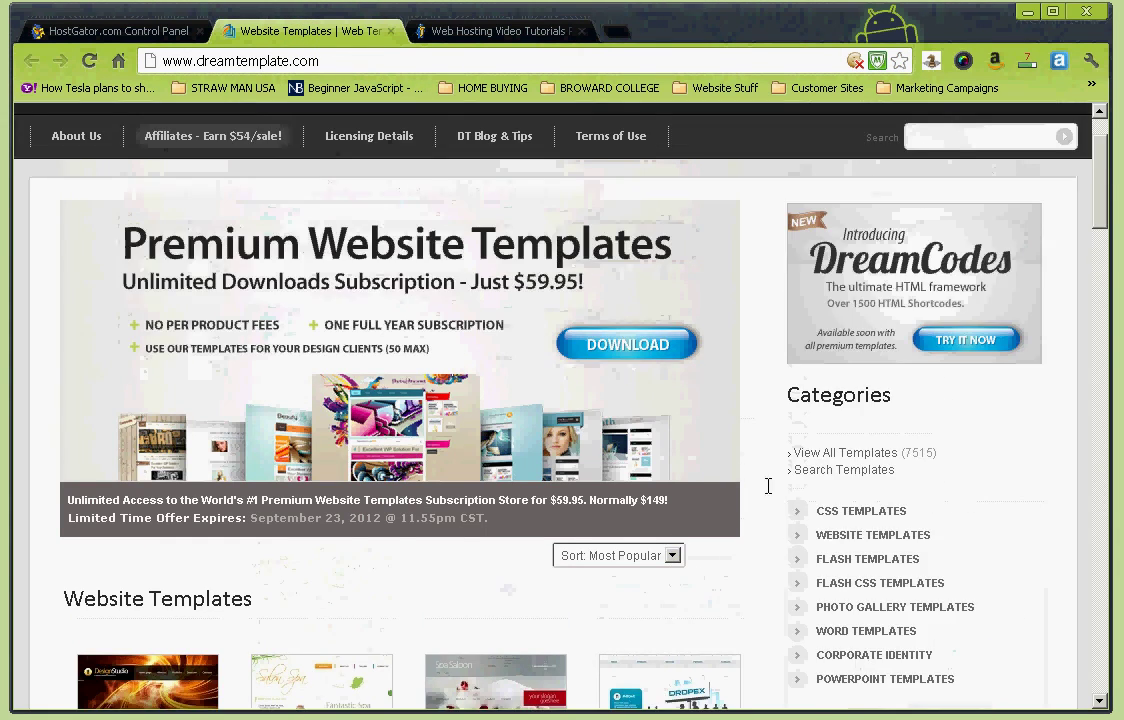
# - Browse DreamTemplate's template sections, open the CSS Templates category, and close the site
pyautogui.scroll(-4, 981, 456)
pyautogui.scroll(-2, 981, 456)
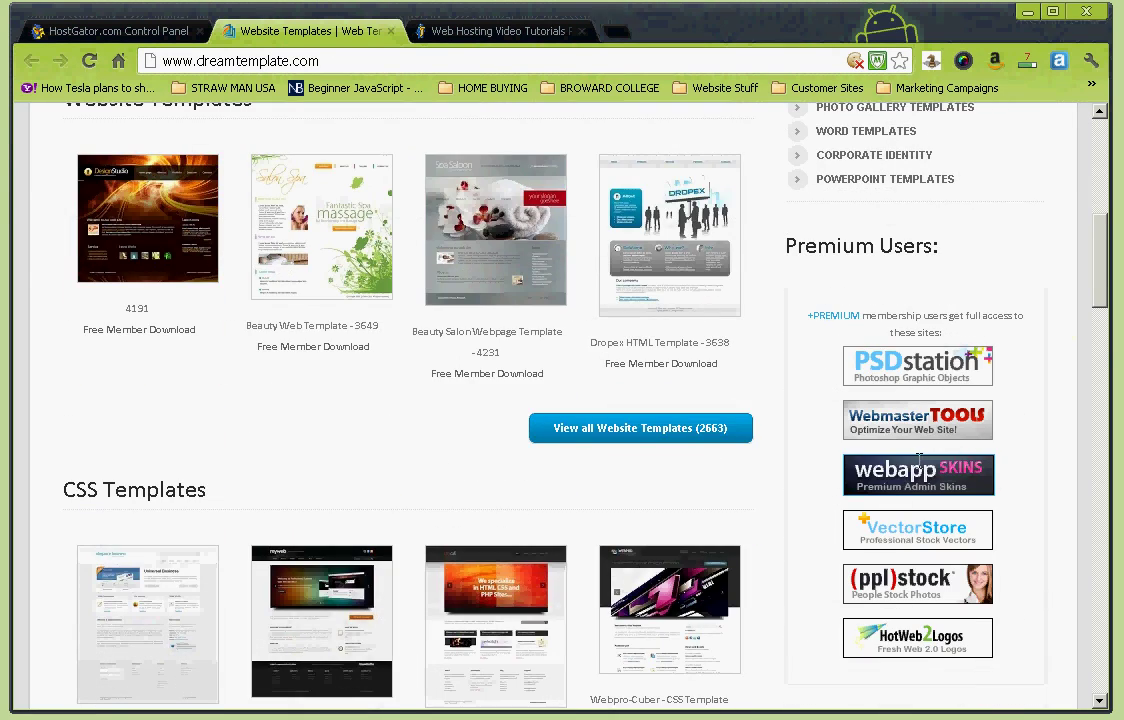
pyautogui.scroll(-3, 397, 538)
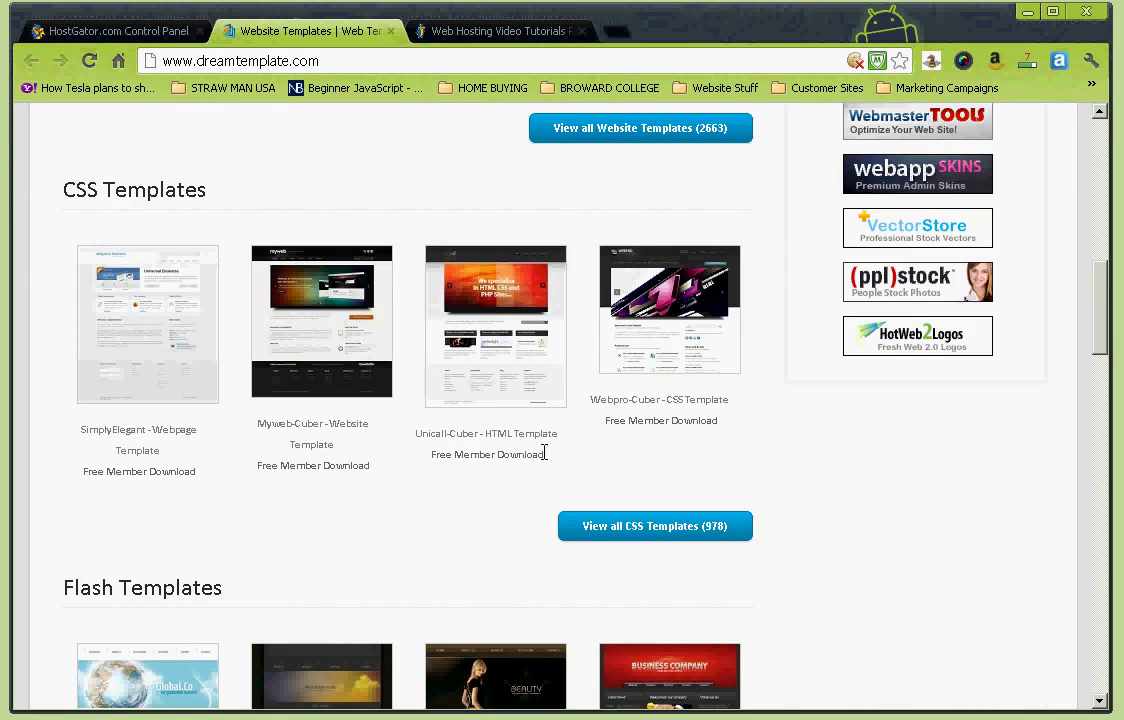
pyautogui.click(134, 190)
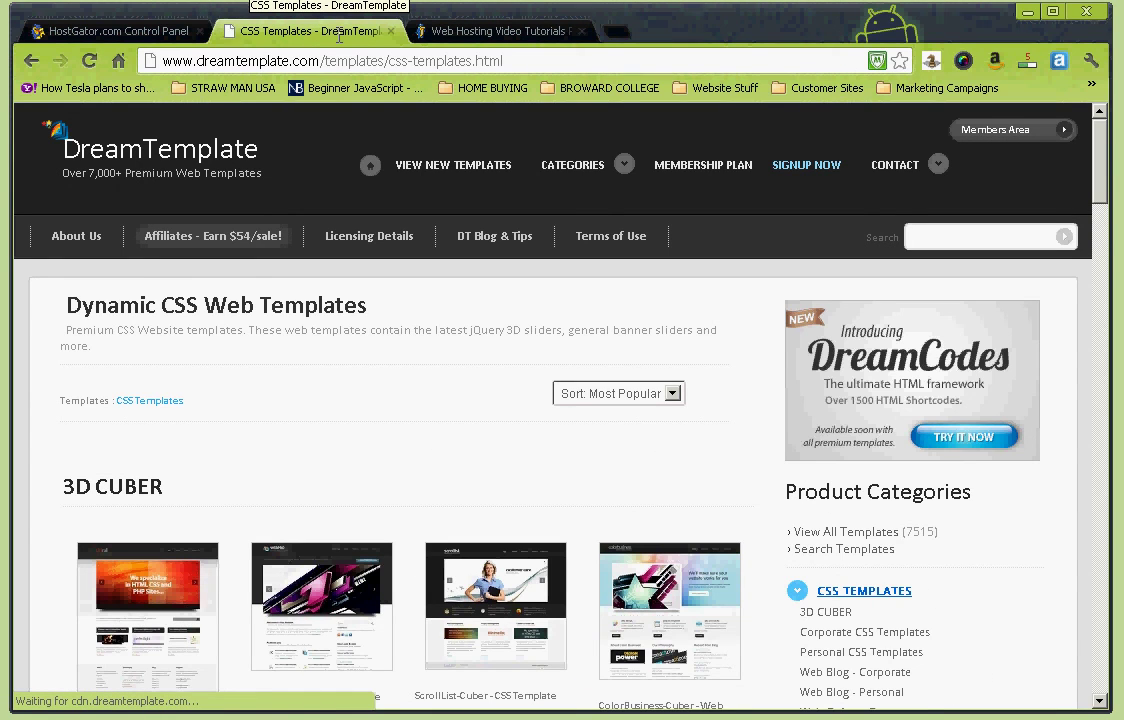
pyautogui.middleClick(338, 34)
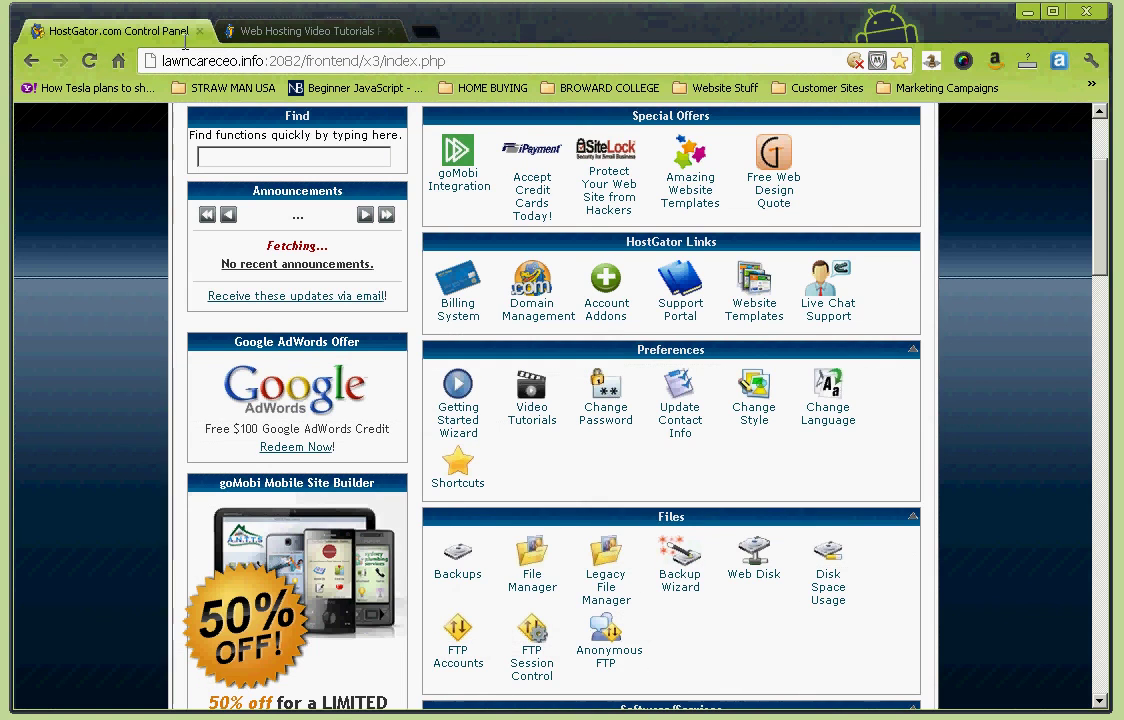
# - Switch to the video tutorials page and look over the phpMyAdmin and WHMCS tutorial lists
pyautogui.click(308, 30)
pyautogui.scroll(2, 699, 395)
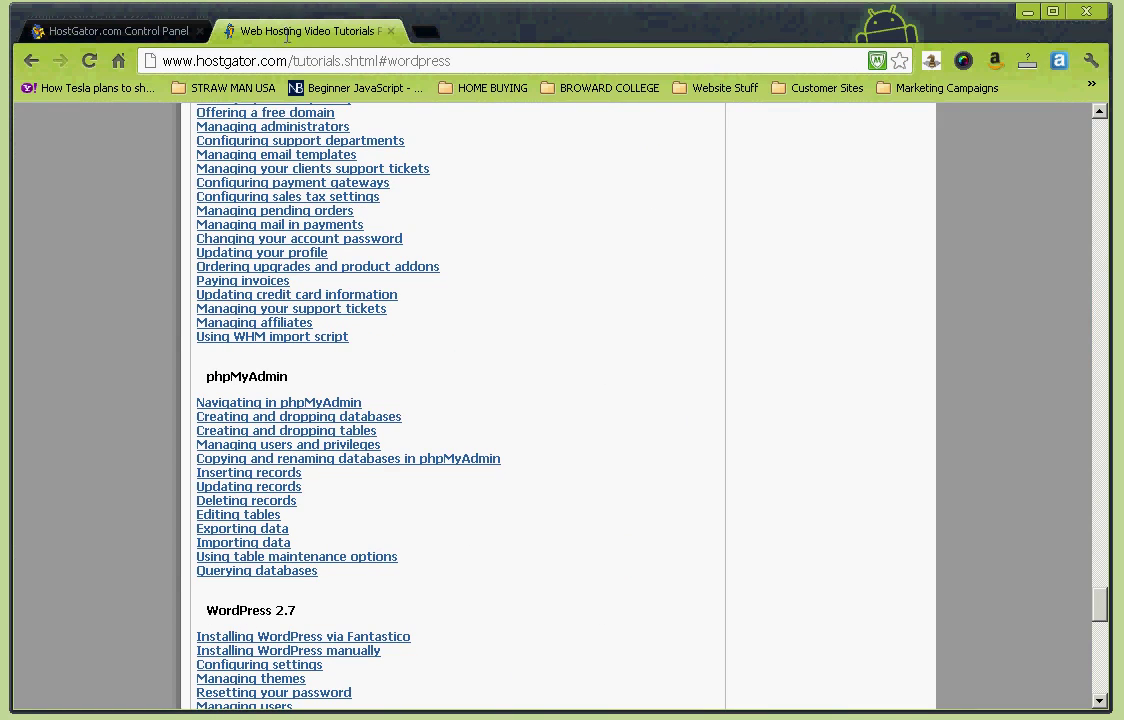
pyautogui.scroll(1, 556, 387)
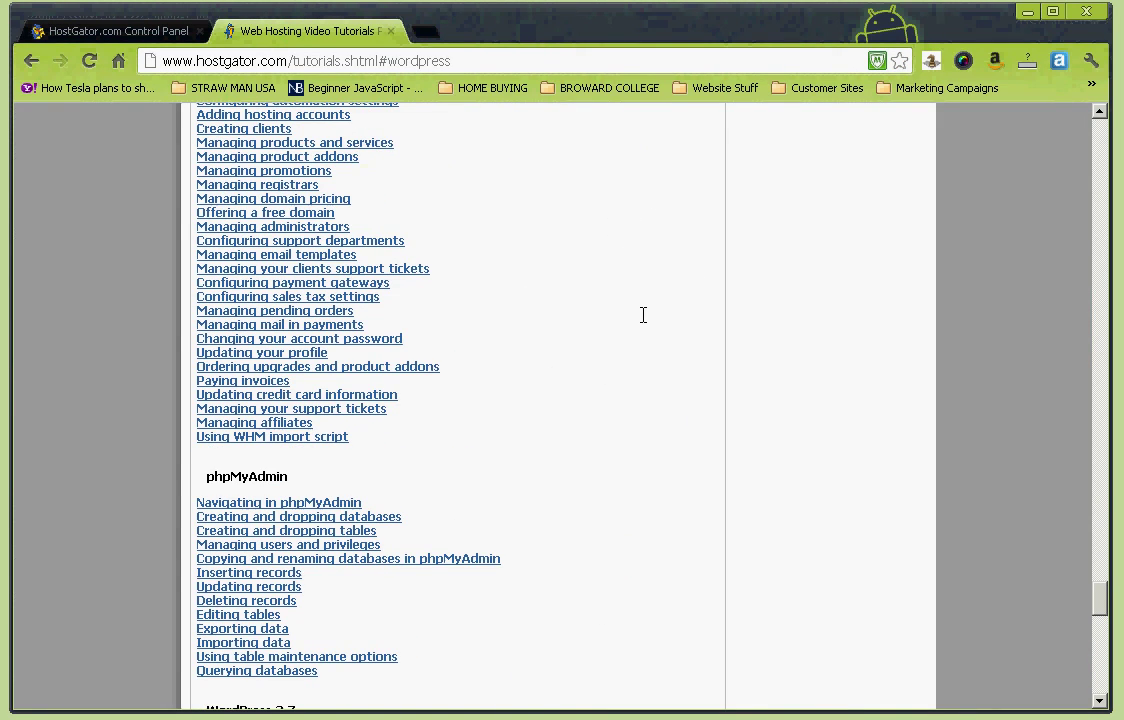
pyautogui.scroll(1, 643, 315)
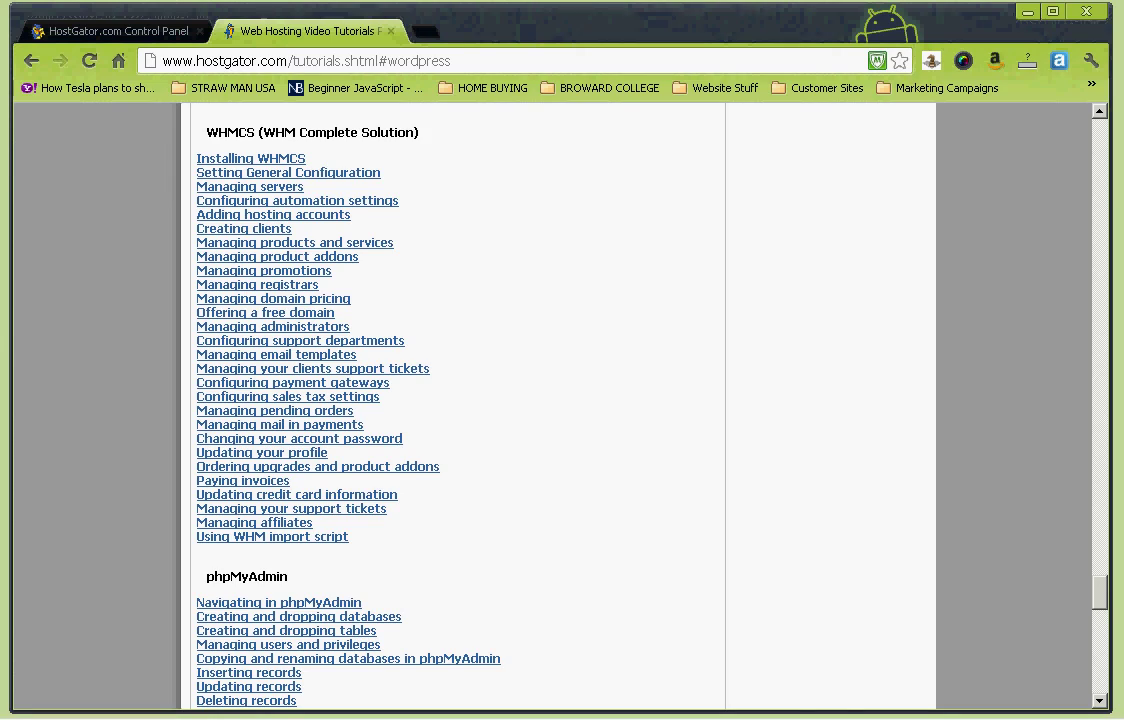